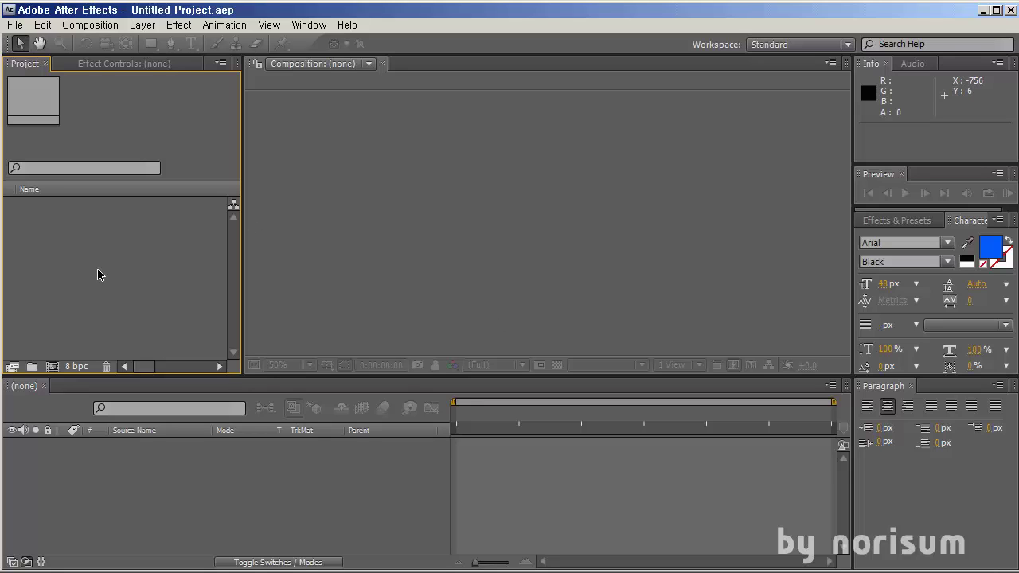
Step: Create a new composition with the NTSC DV preset and a duration of 30 seconds
click(53, 366)
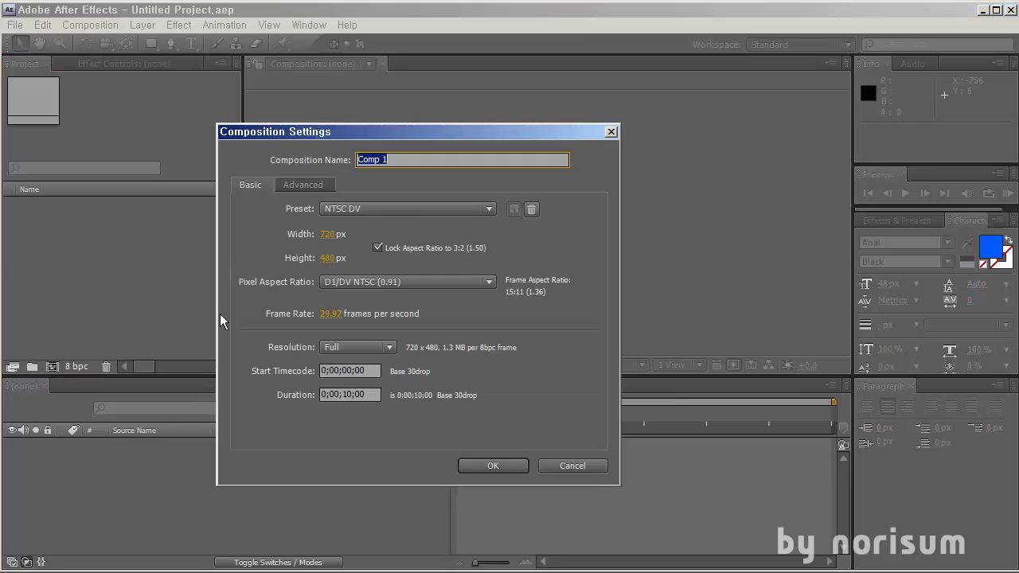
click(360, 206)
click(382, 206)
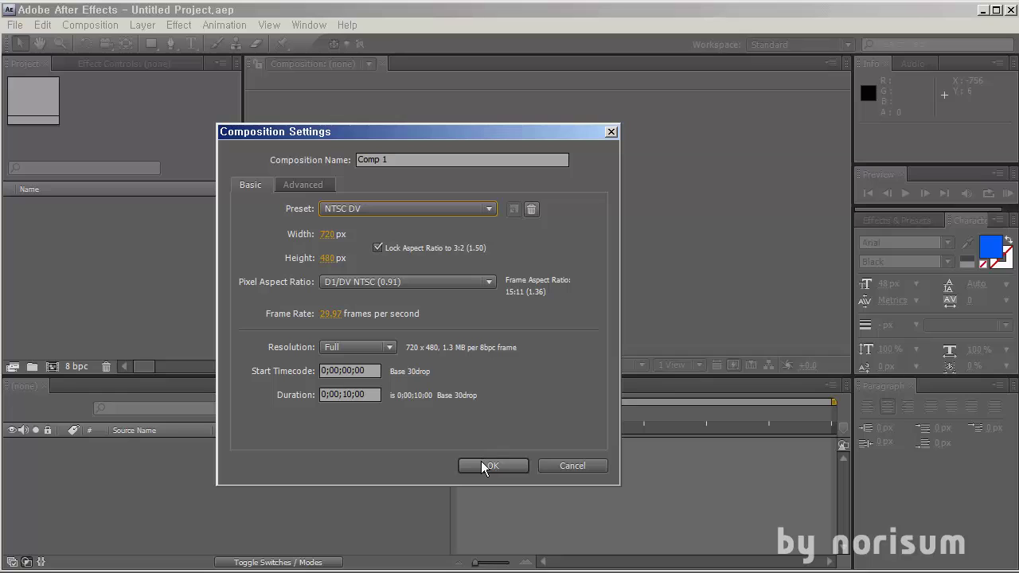
click(373, 396)
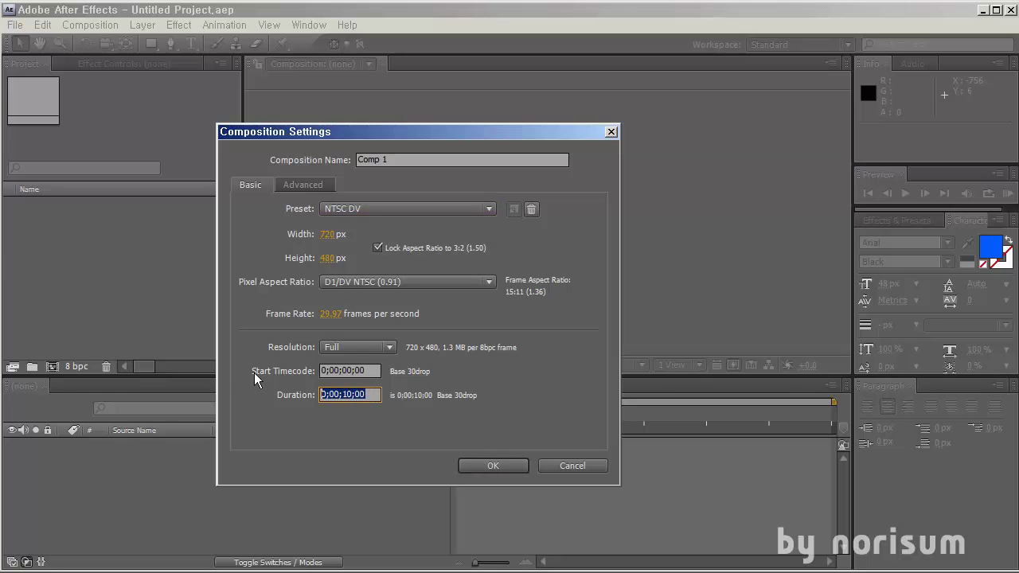
text(30;0)
key(Return)
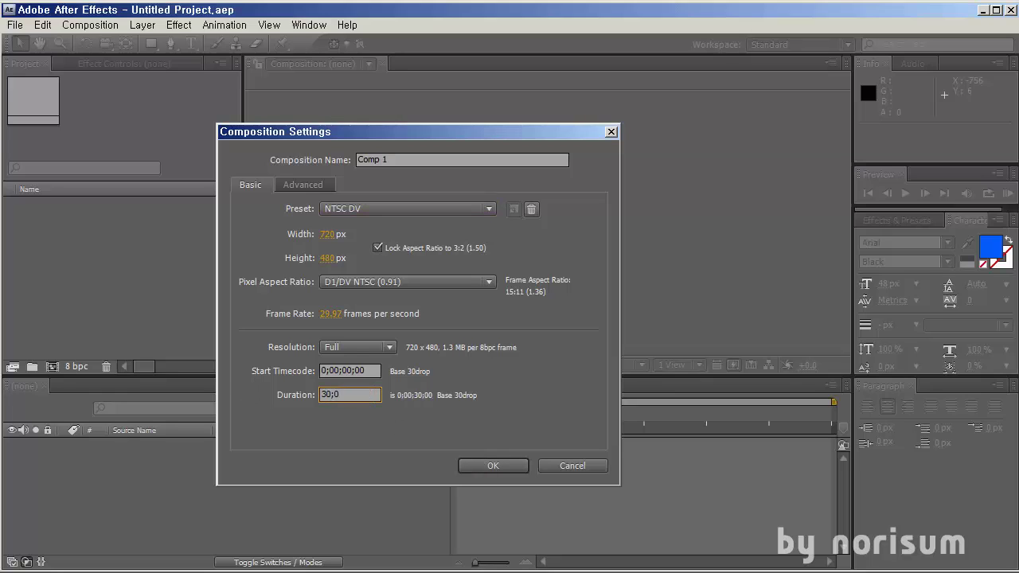
click(174, 265)
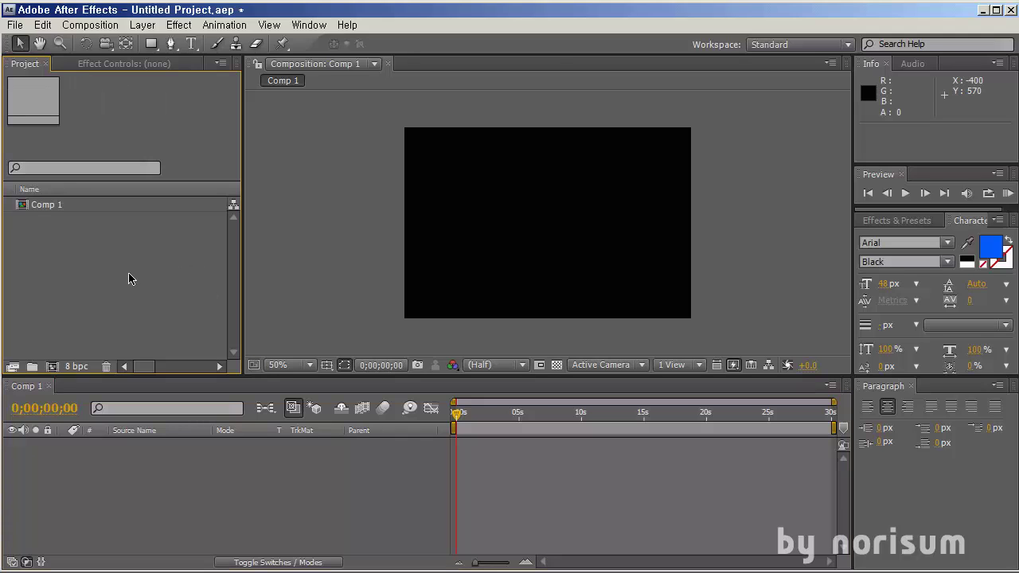
Step: Add a black solid layer to the composition, keeping the default name and size
click(142, 25)
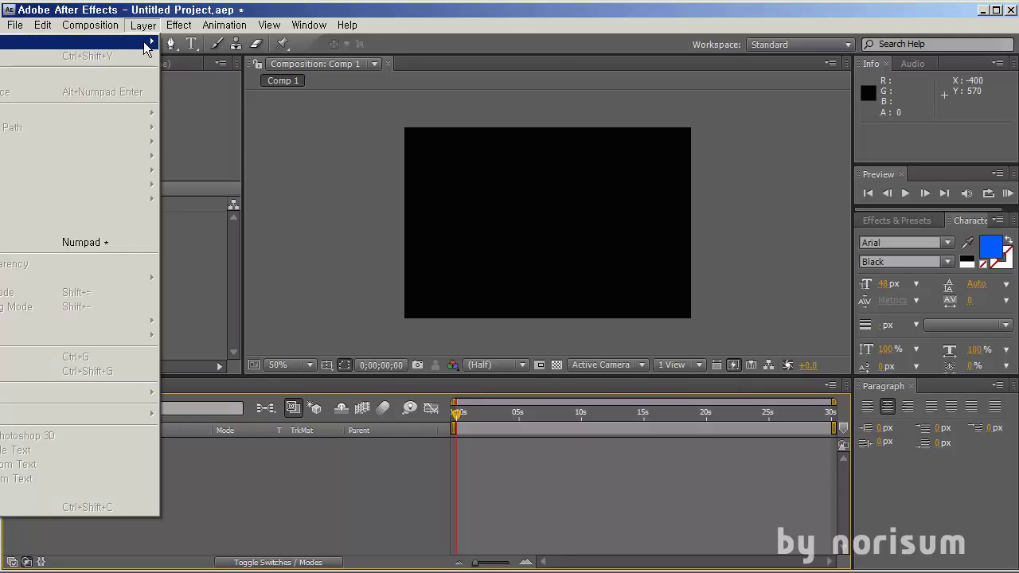
mouse_move(148, 40)
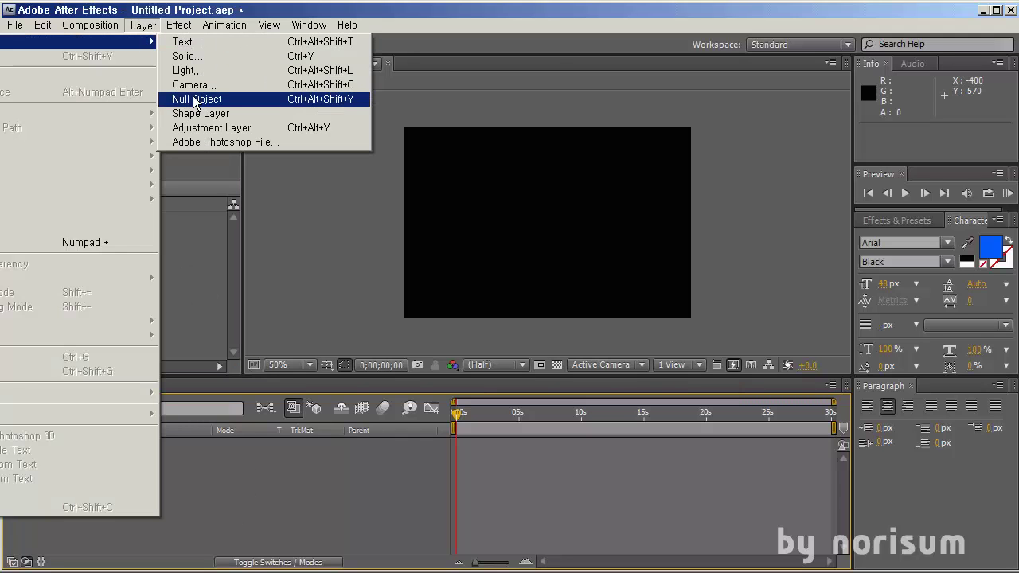
click(208, 56)
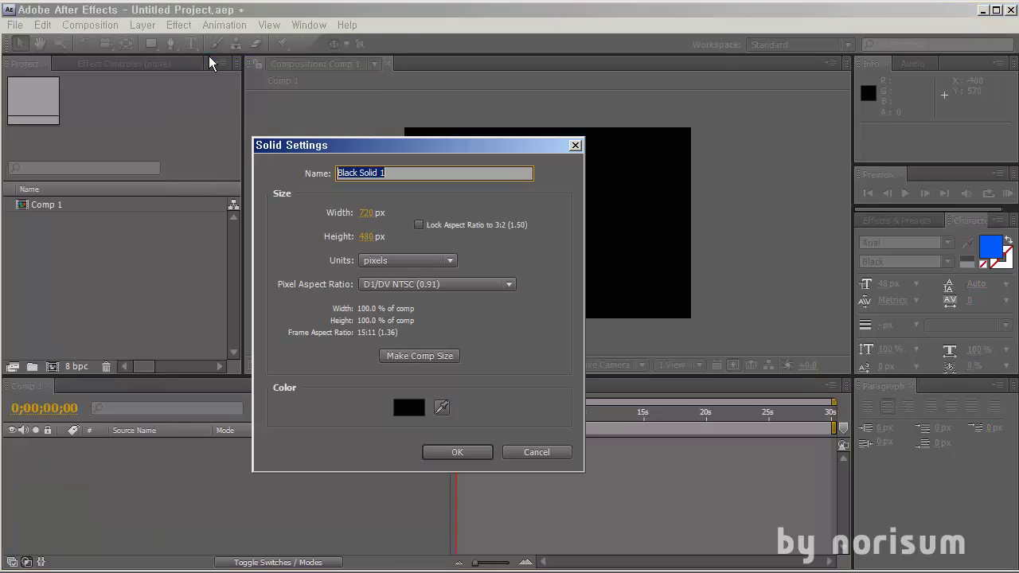
click(443, 451)
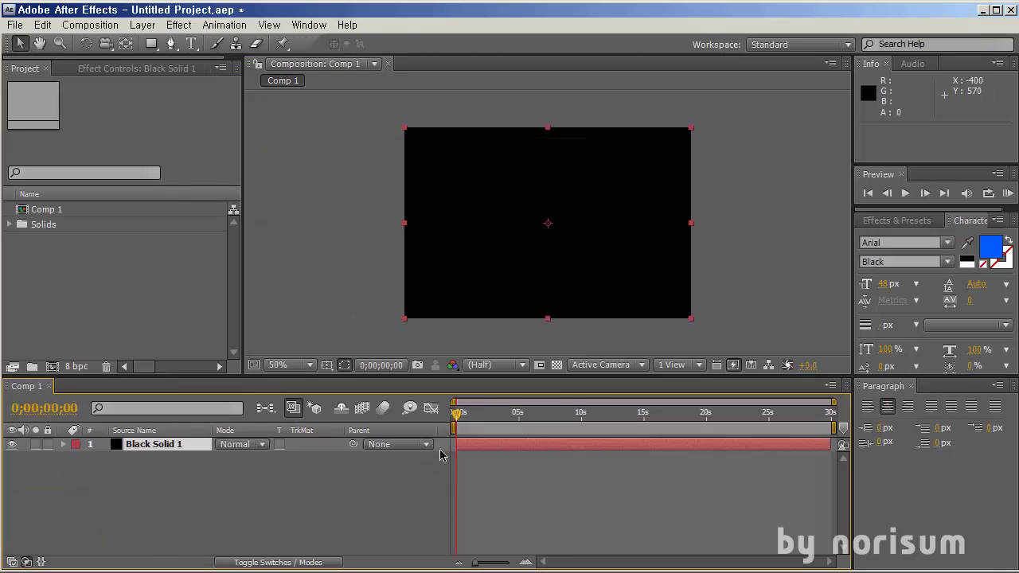
Step: Apply the Ramp effect to the black solid and set its shape to Radial Ramp
click(902, 225)
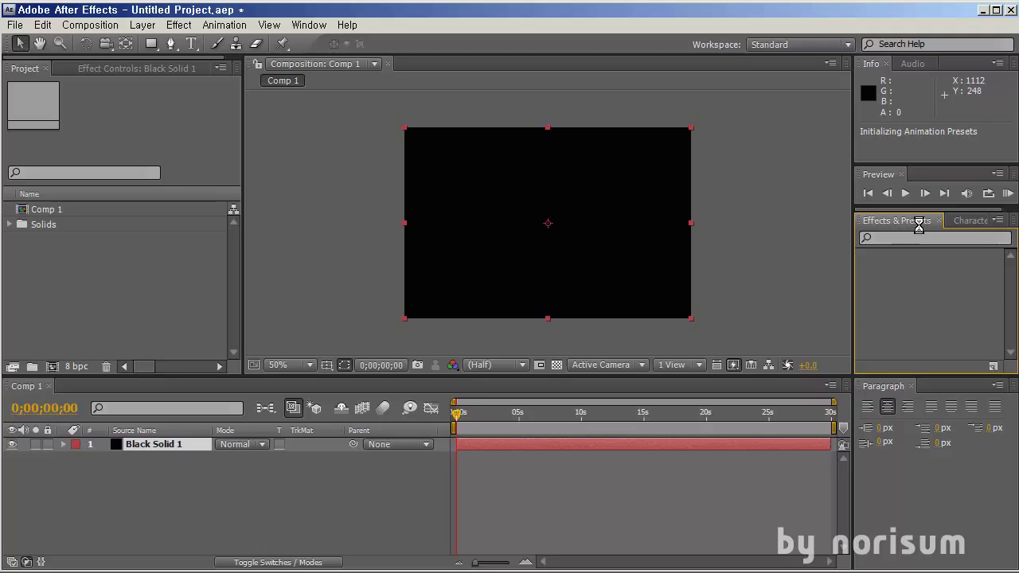
click(926, 241)
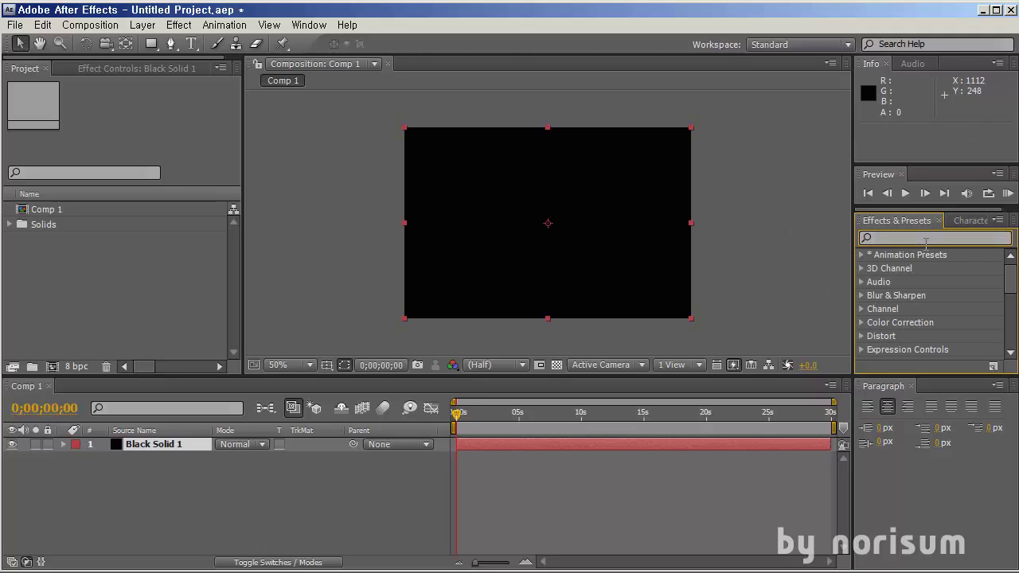
text(ramp)
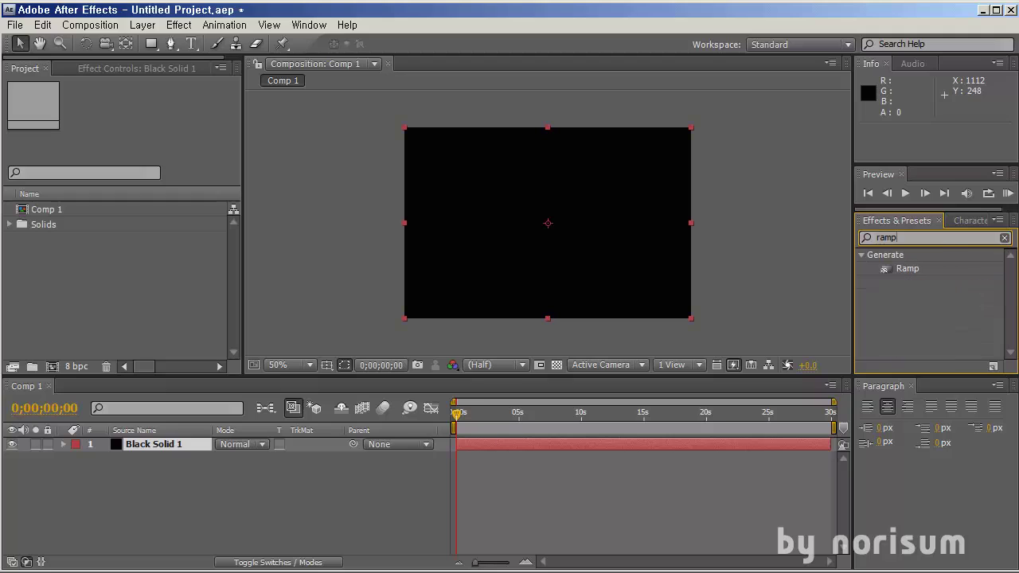
drag(908, 271, 590, 262)
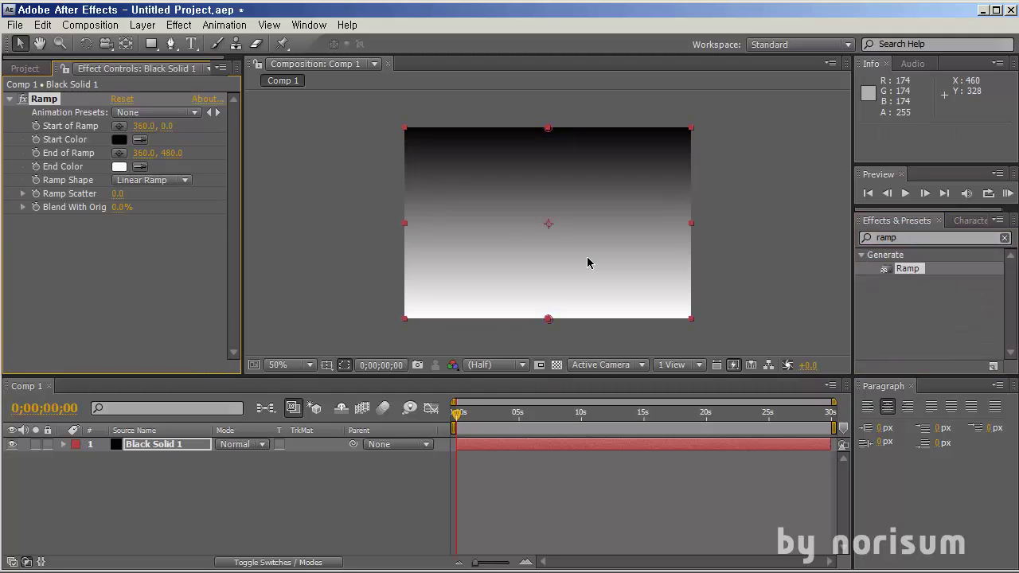
click(136, 181)
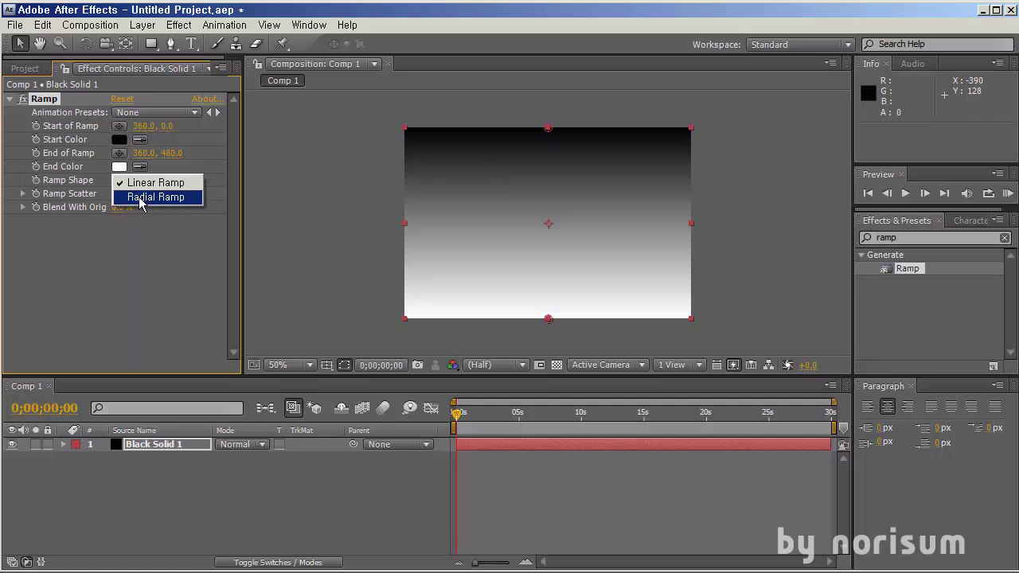
click(141, 202)
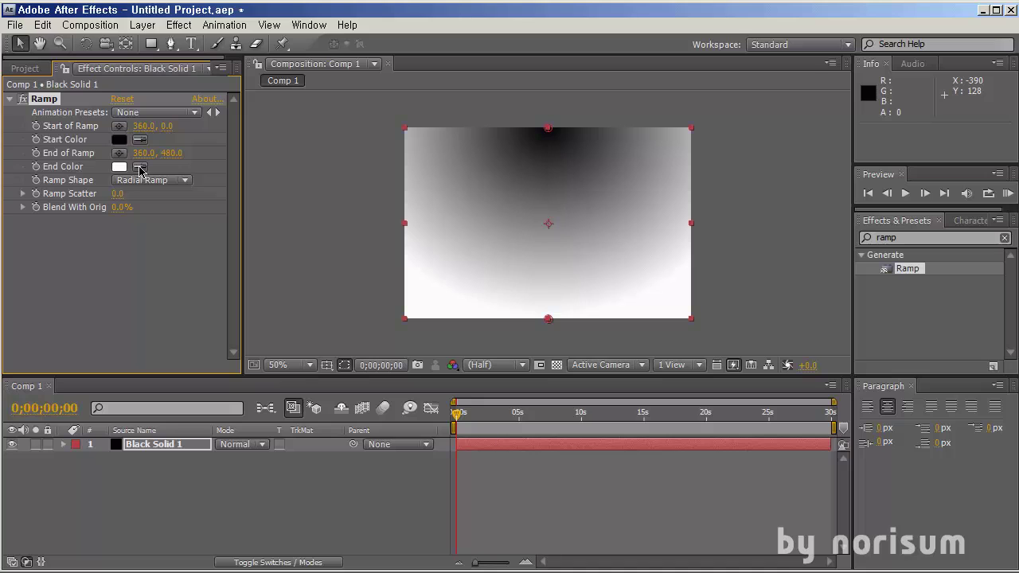
Step: Sample black from the start color as the ramp's end color and set the start color to dark gray 3F3F3F
click(140, 168)
click(119, 139)
click(119, 140)
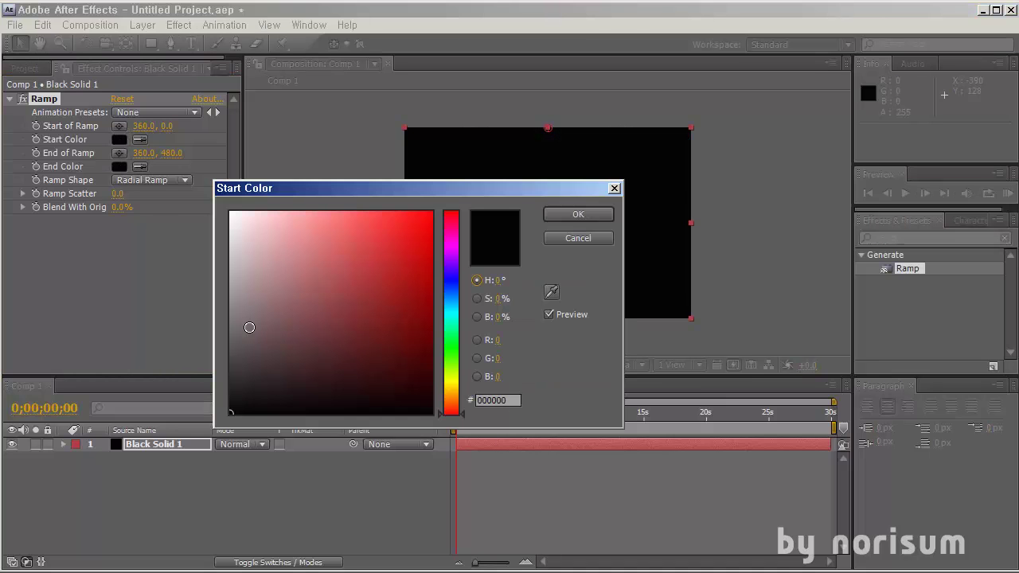
drag(249, 327, 205, 364)
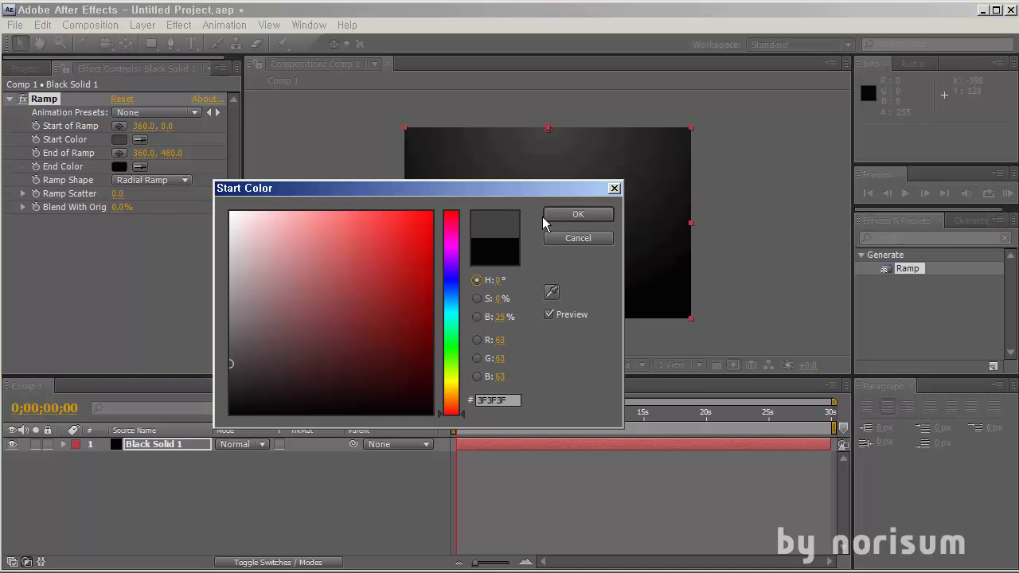
click(578, 215)
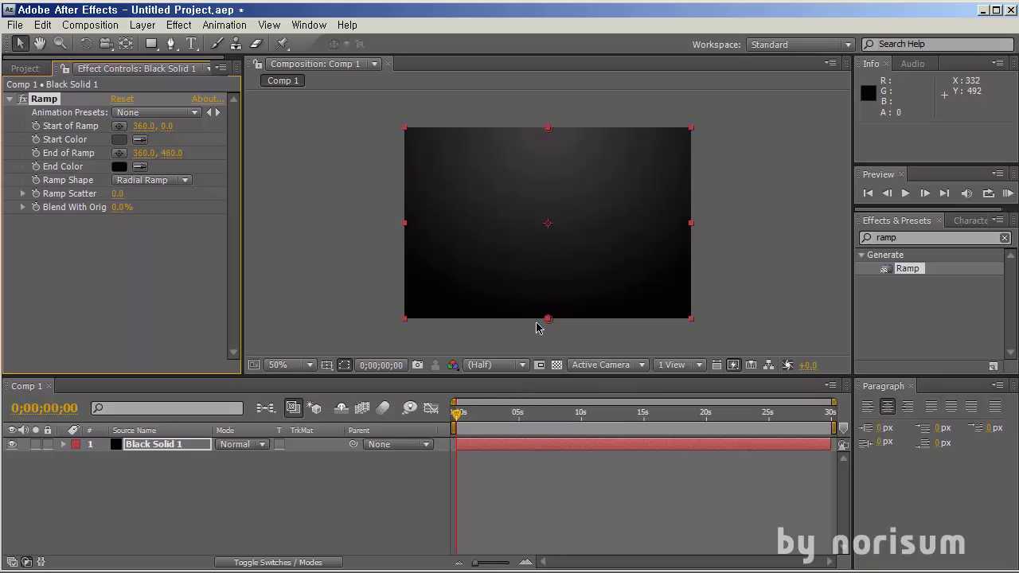
Step: Stretch the ramp beyond the frame, from about 354, -124 to about 378, 720, and darken its start color to 292929
drag(551, 323, 559, 418)
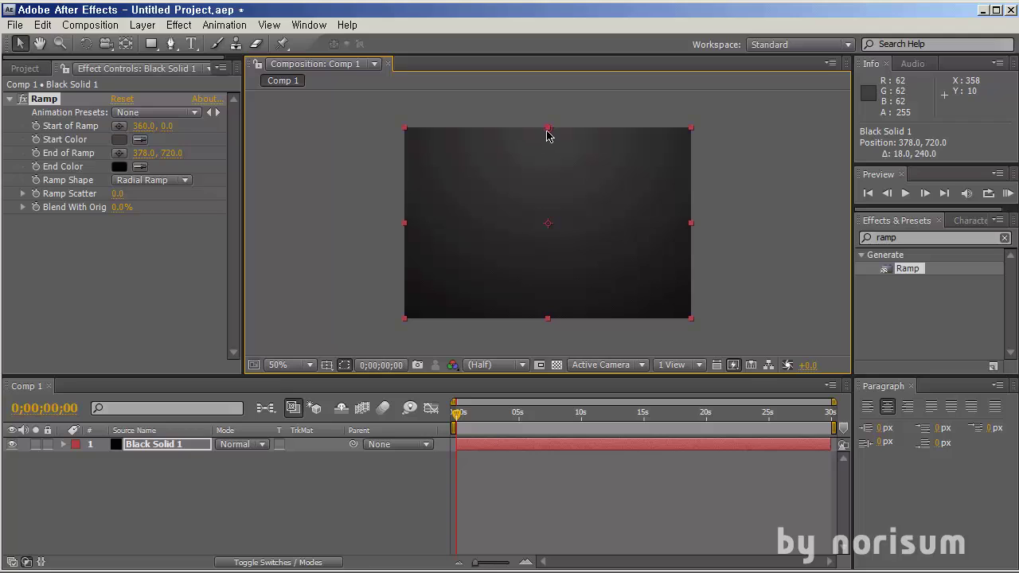
drag(547, 132, 546, 78)
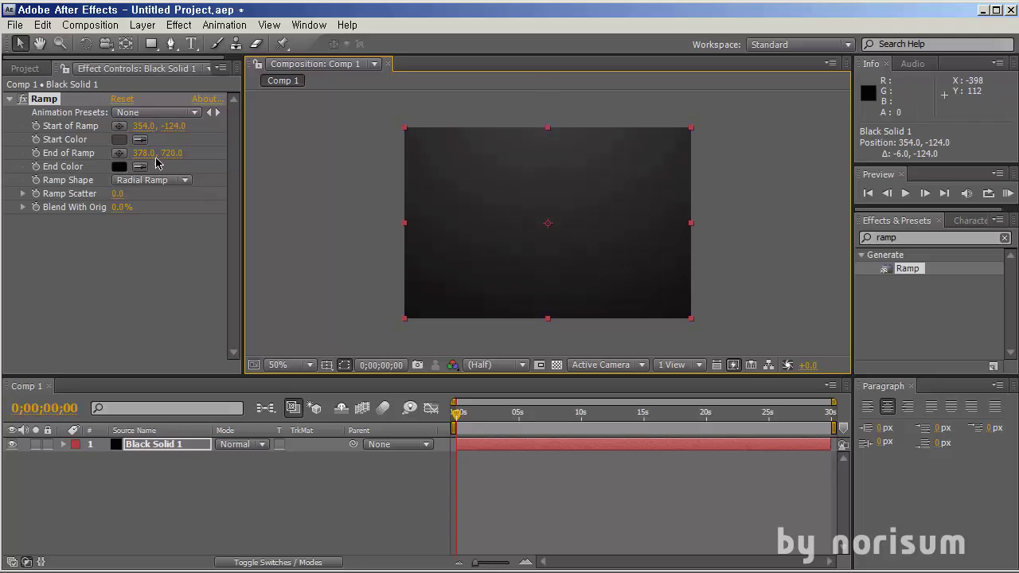
click(120, 140)
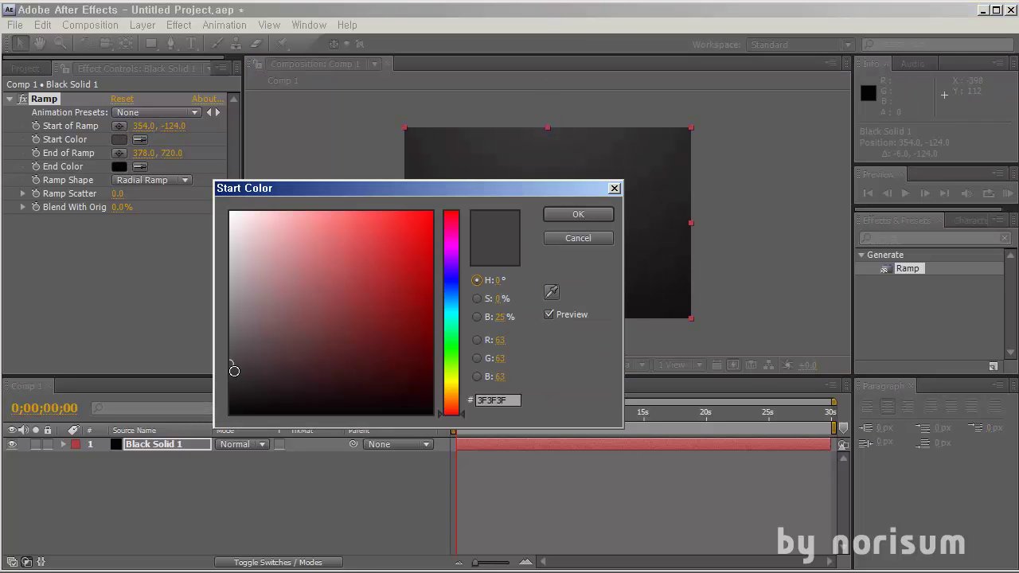
drag(234, 371, 229, 383)
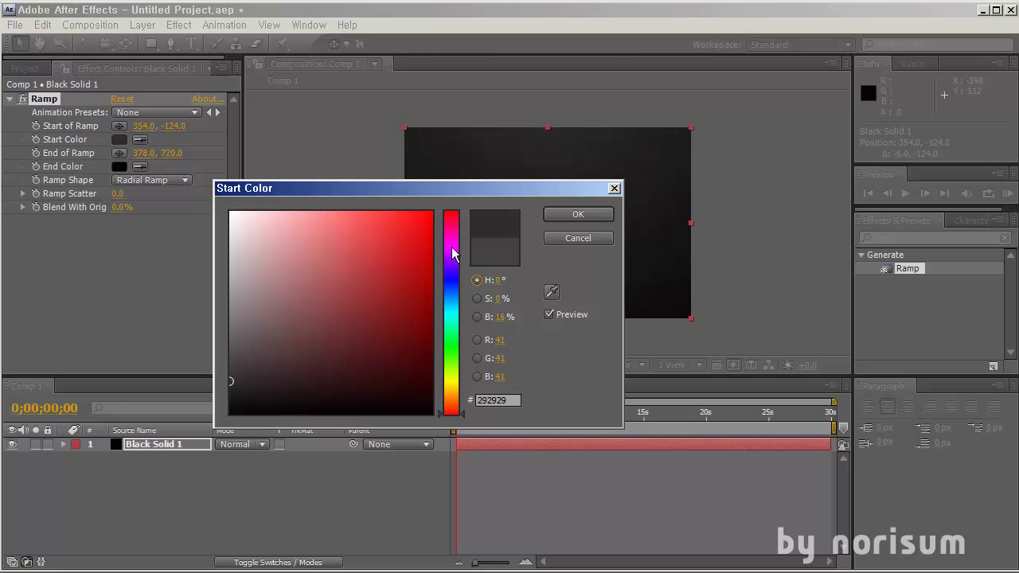
click(579, 215)
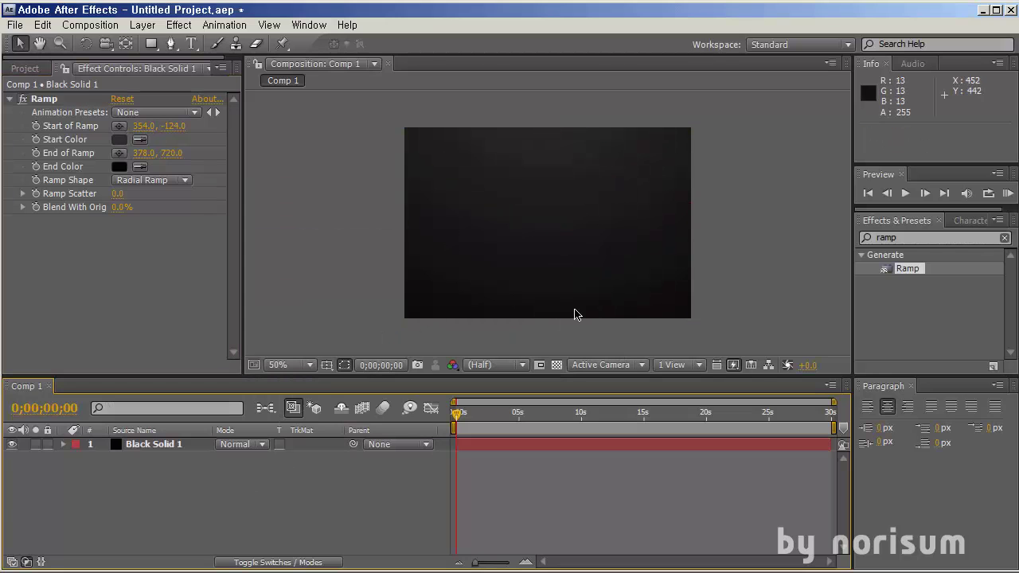
click(167, 454)
click(176, 494)
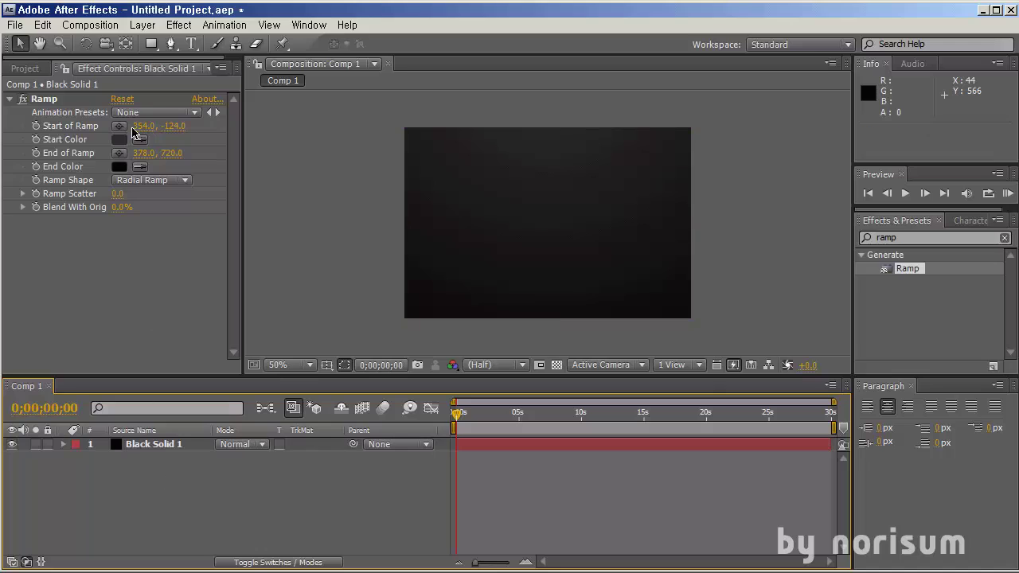
Step: Add a text layer reading NORISUM in the lower-left part of the composition frame
click(191, 45)
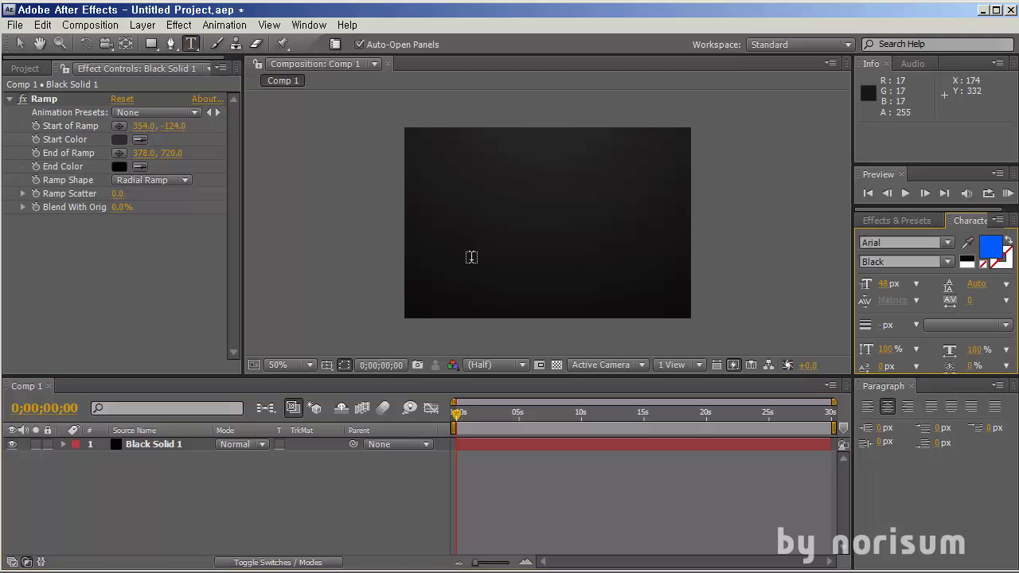
click(470, 257)
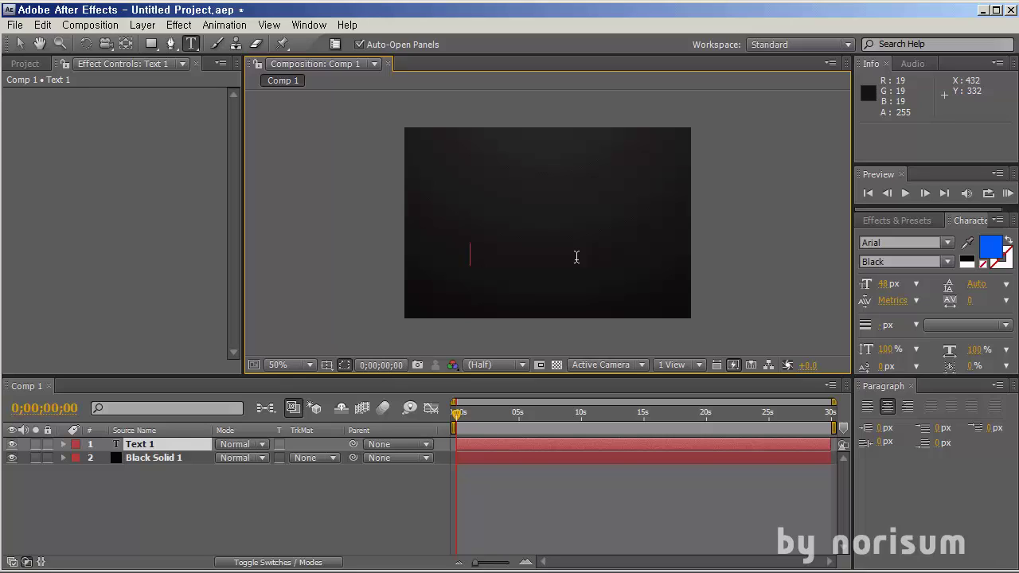
text(NORISUM)
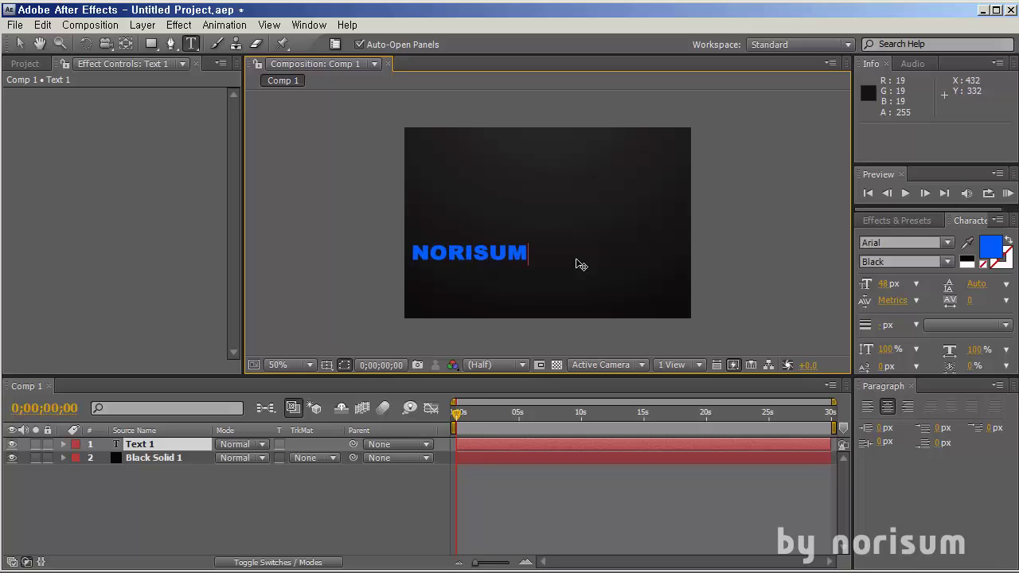
key(ctrl+Return)
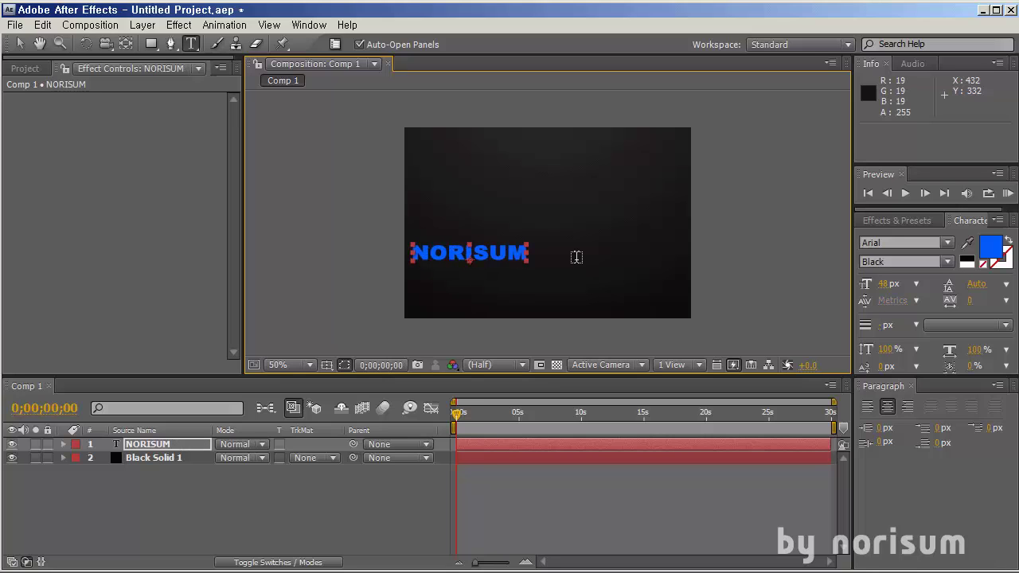
ctrl+click(7, 42)
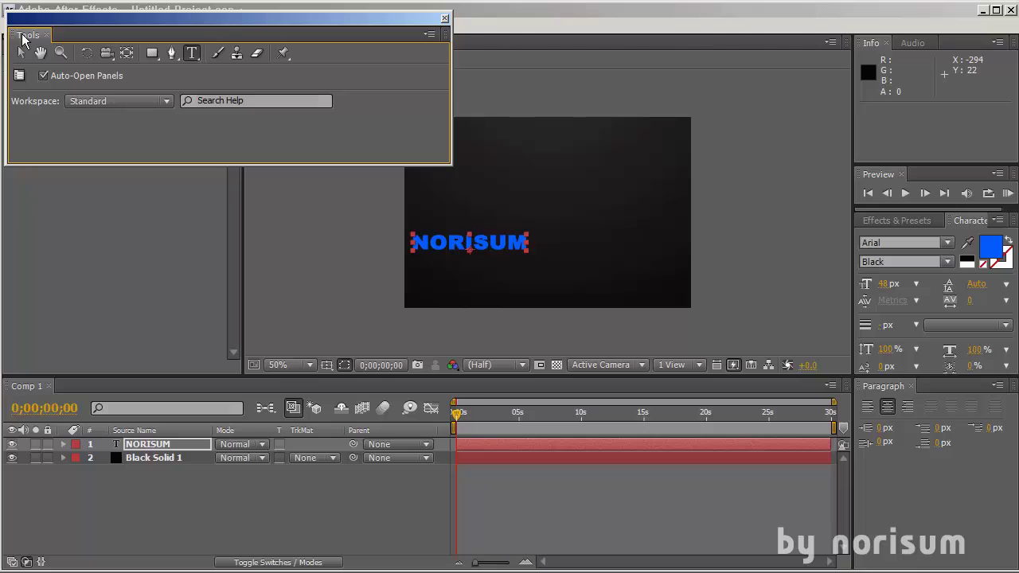
mouse_move(28, 34)
mouse_down()
mouse_move(102, 106)
mouse_move(24, 39)
mouse_up()
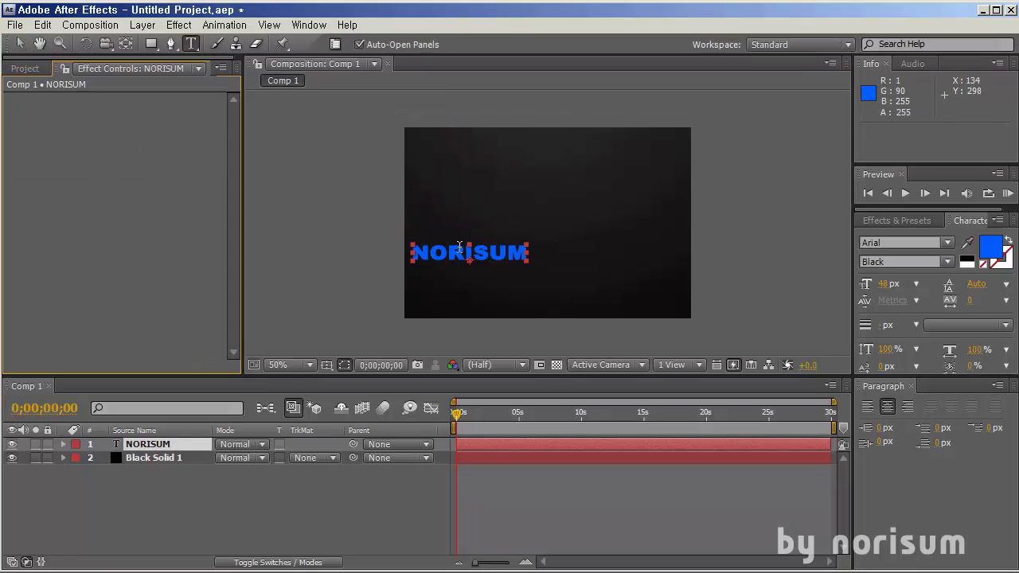
Step: Turn on the Title/Action Safe guides over the composition
click(327, 365)
click(348, 384)
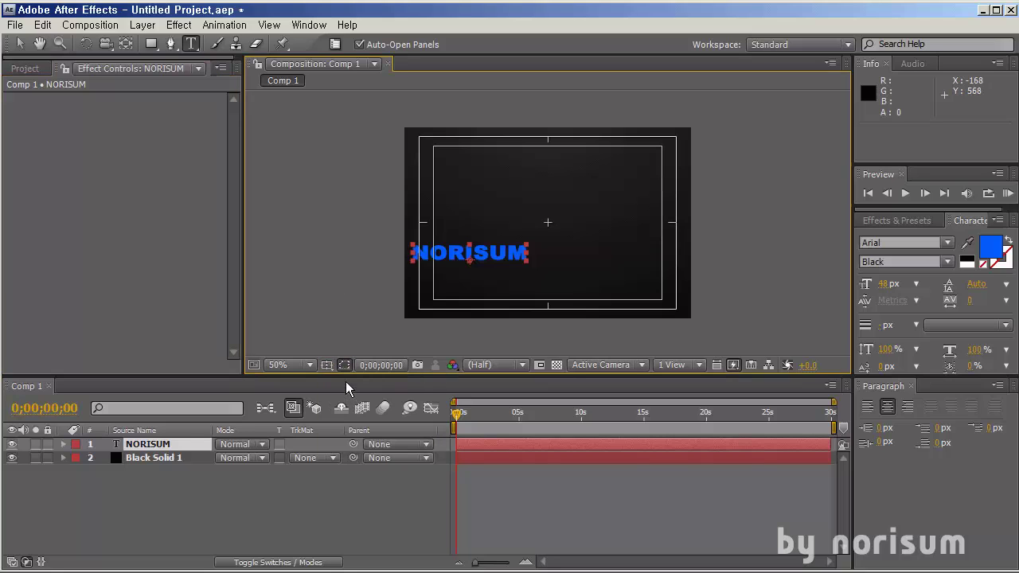
click(327, 365)
click(347, 382)
click(328, 366)
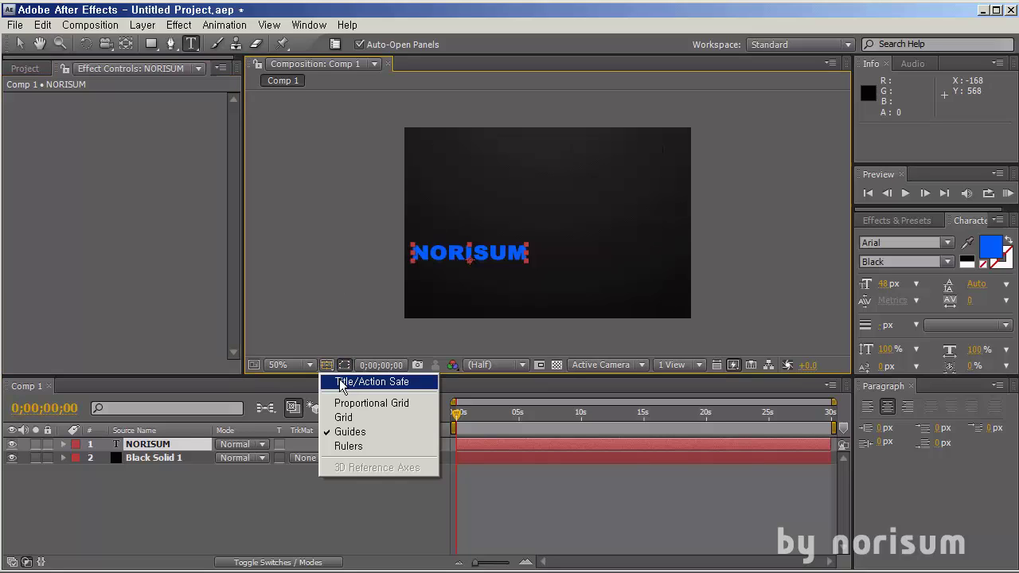
click(343, 382)
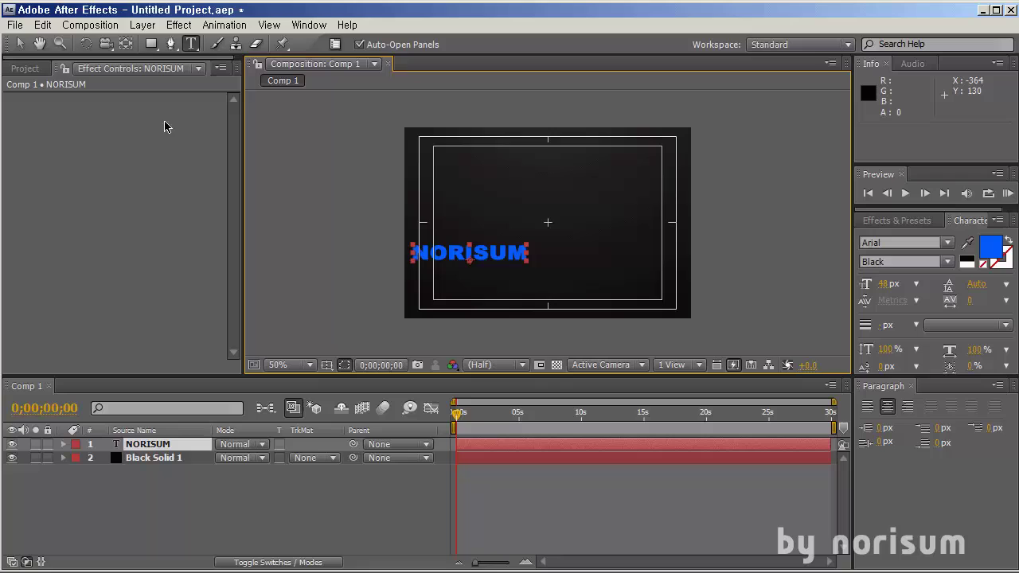
Step: Move the NORISUM text to the center of the frame, at about 362, 257
click(20, 43)
drag(485, 256, 589, 223)
key(period)
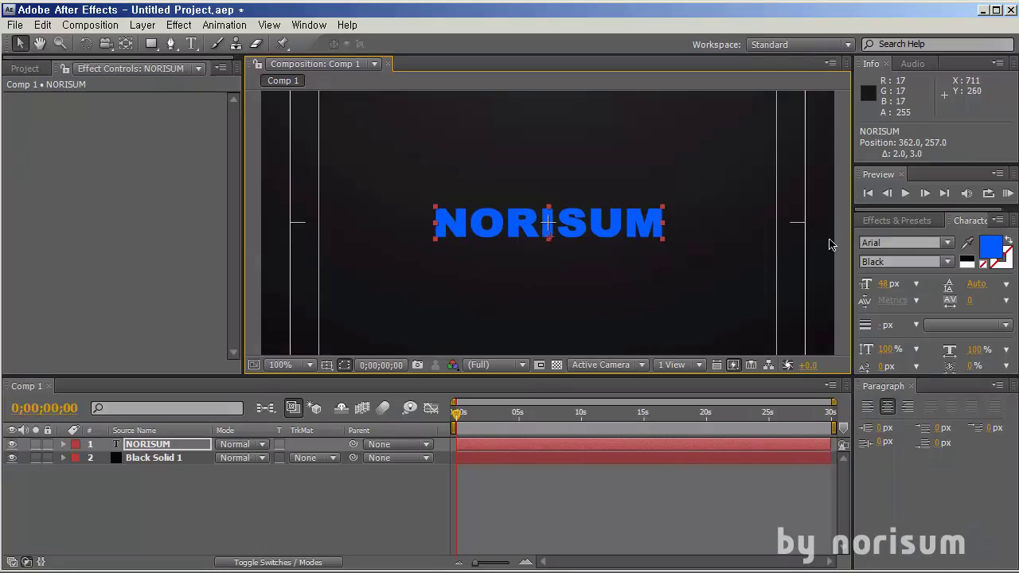
Step: Apply the Ramp effect to the NORISUM text layer
click(896, 224)
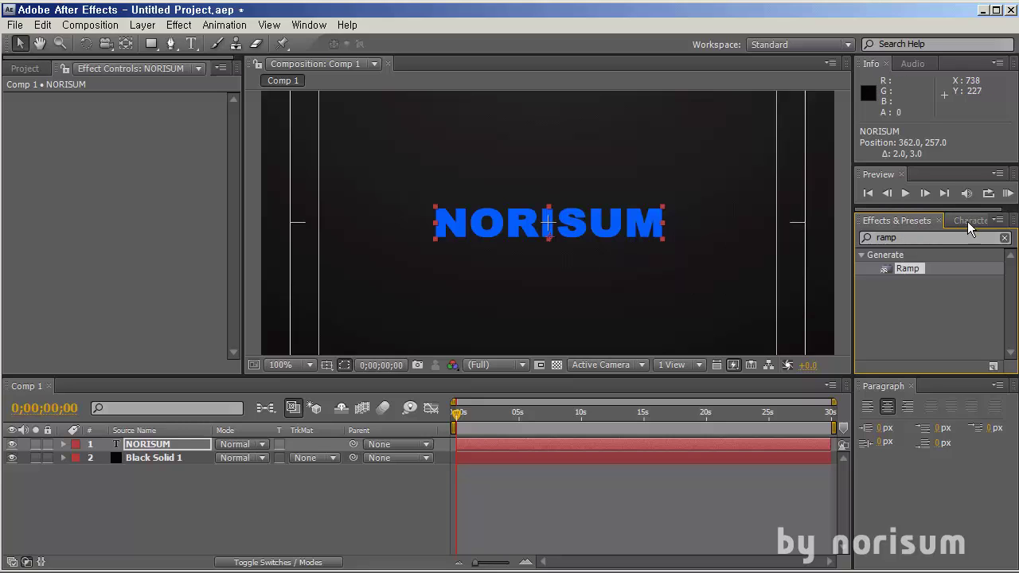
click(909, 269)
double_click(909, 269)
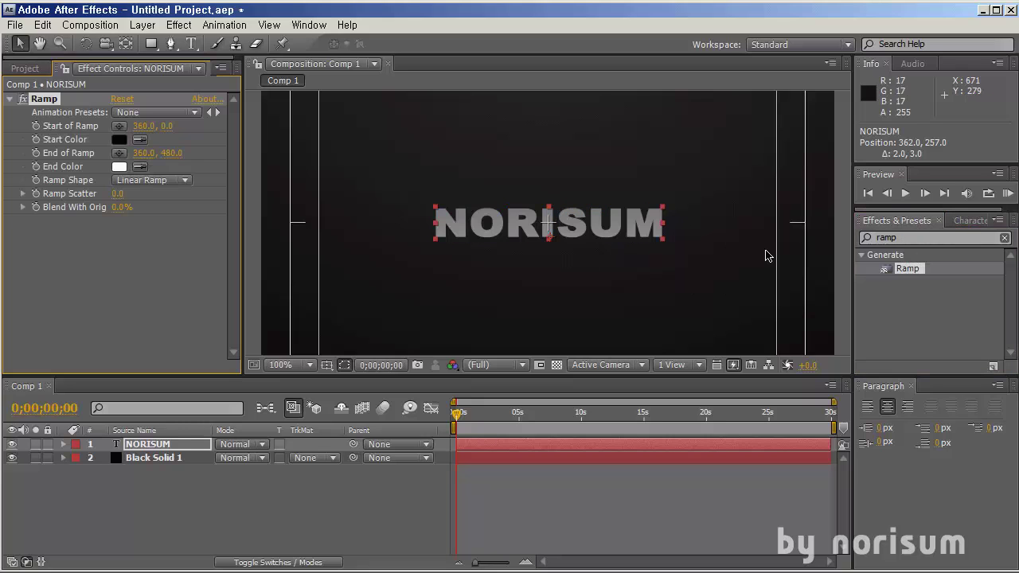
Step: Shape the title's linear ramp to run from a start of about 360, 298 up to an end of about 360, 186
drag(386, 131, 324, 129)
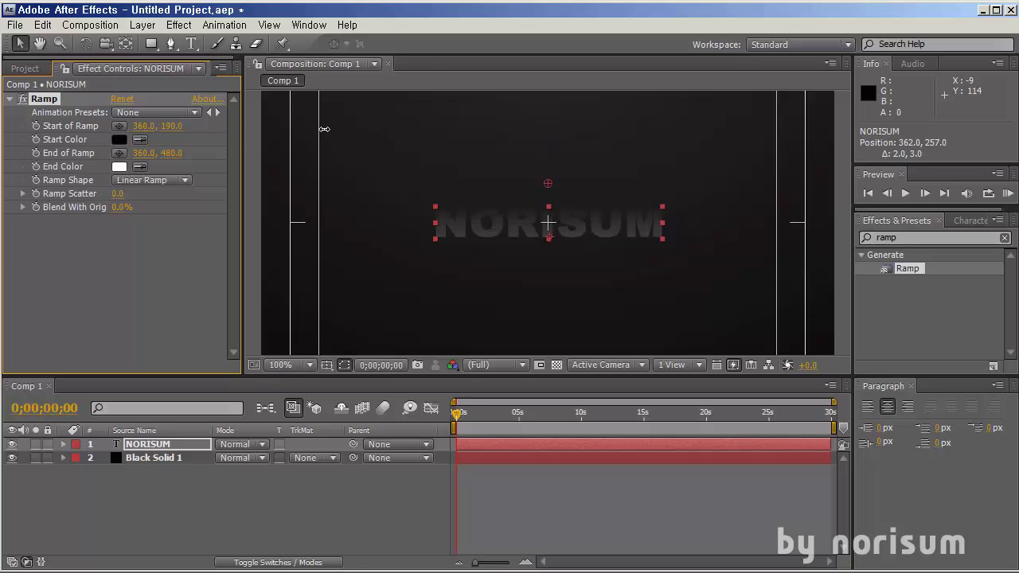
drag(170, 154, 7, 153)
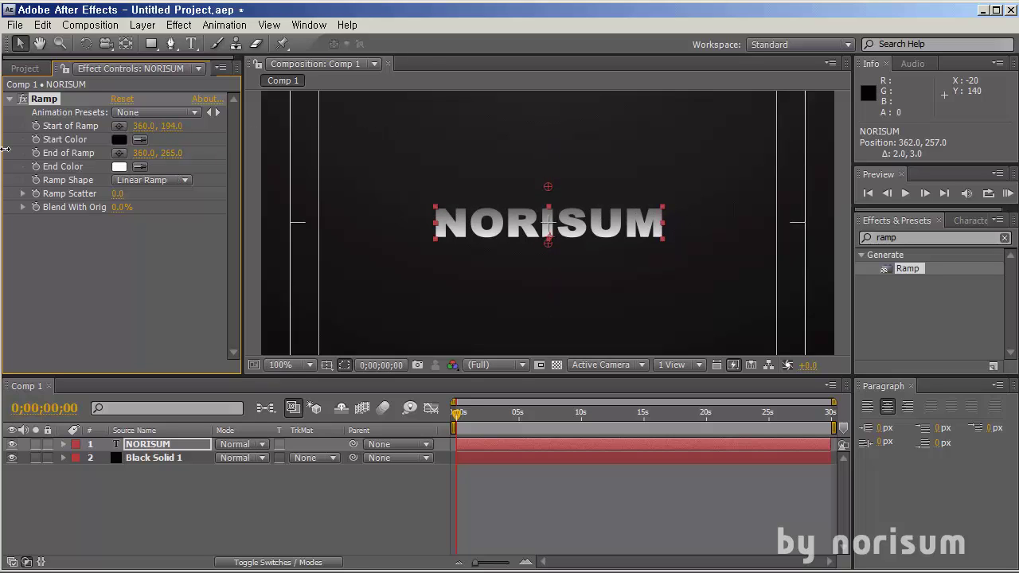
drag(181, 126, 245, 129)
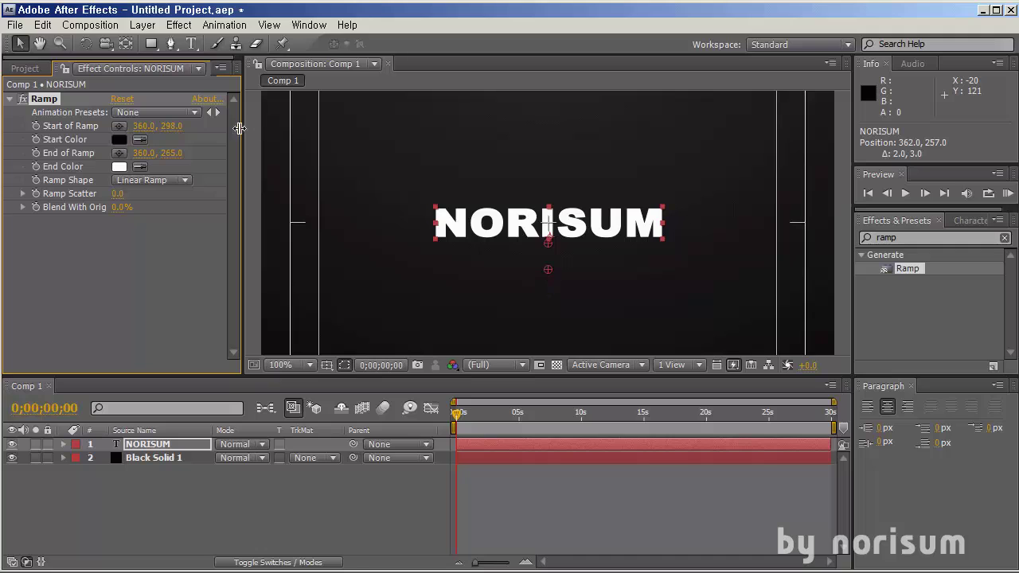
drag(175, 156, 106, 164)
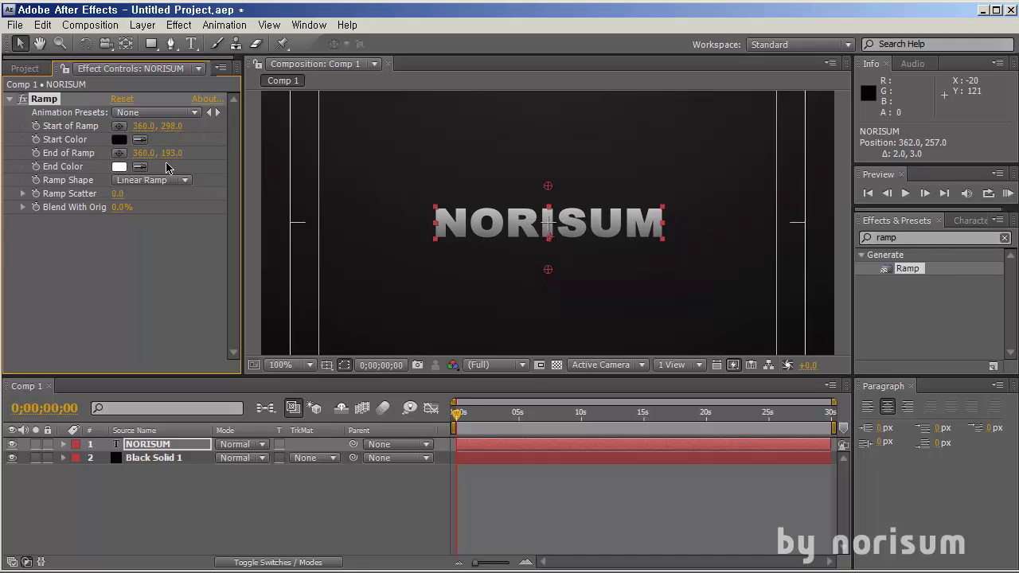
drag(174, 159, 168, 159)
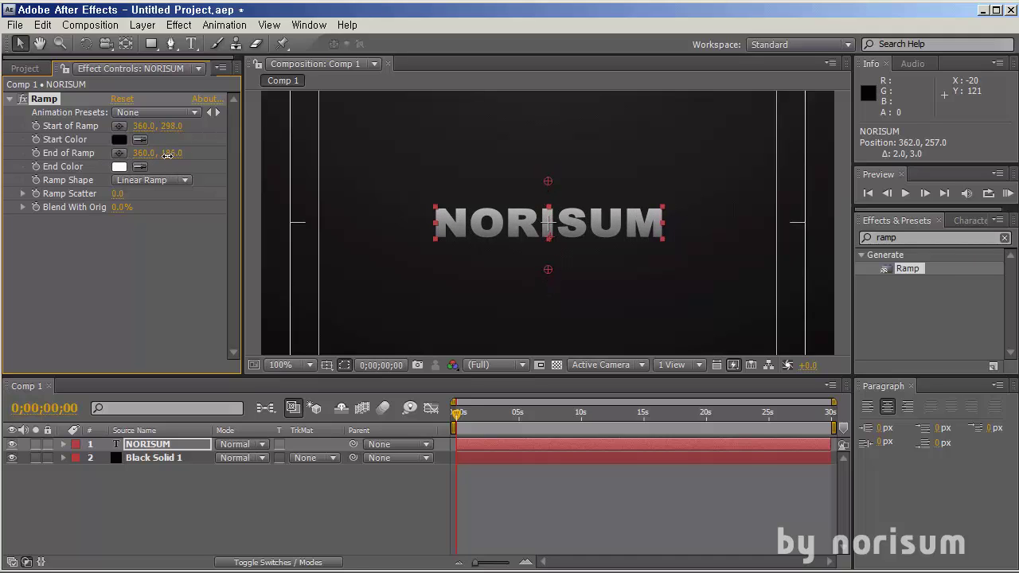
Step: Make the NORISUM text a 3D layer and set a Position keyframe at 0;00;00;00
click(330, 504)
click(151, 444)
key(F4)
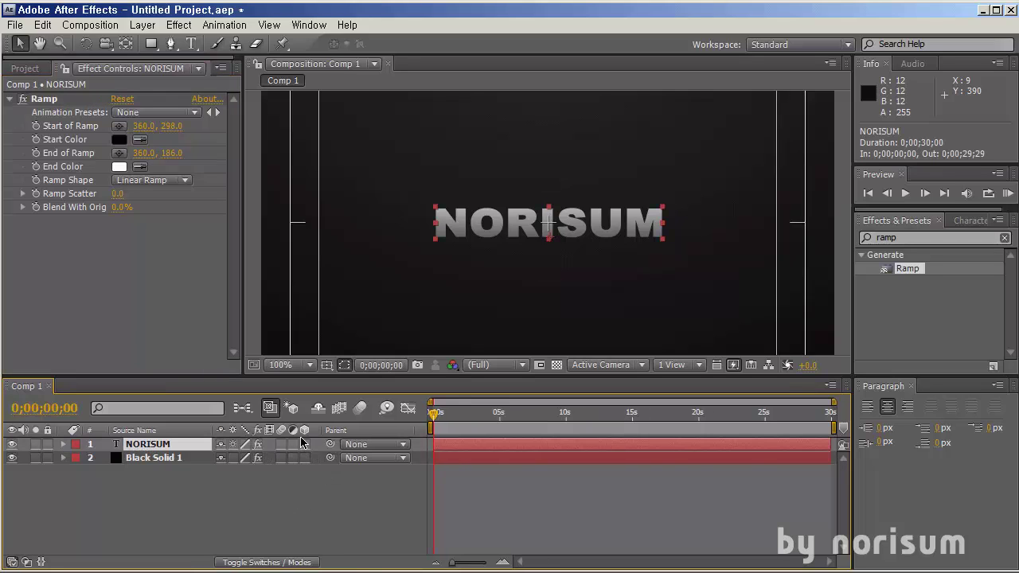
click(304, 492)
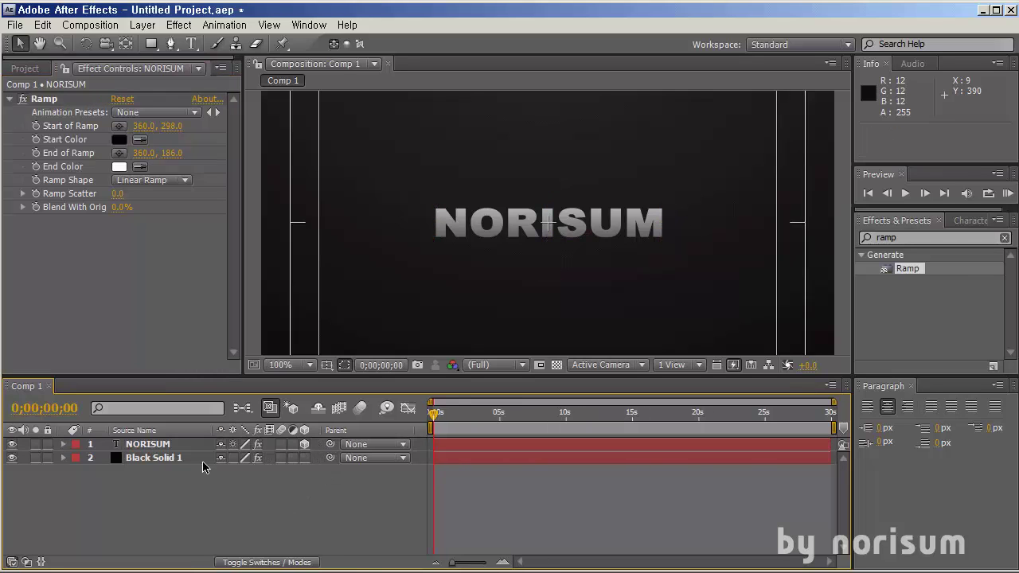
click(177, 449)
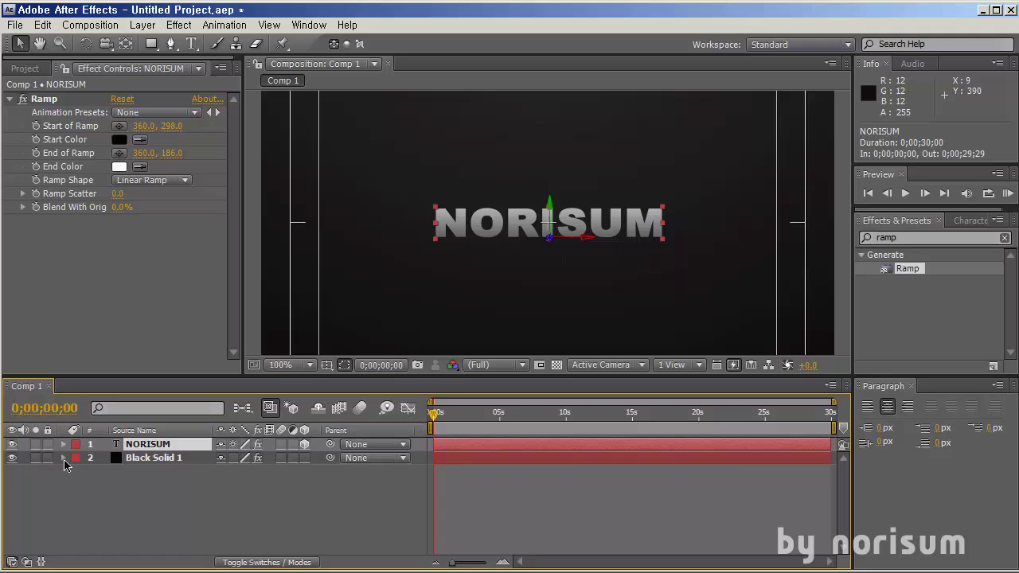
key(p)
click(105, 459)
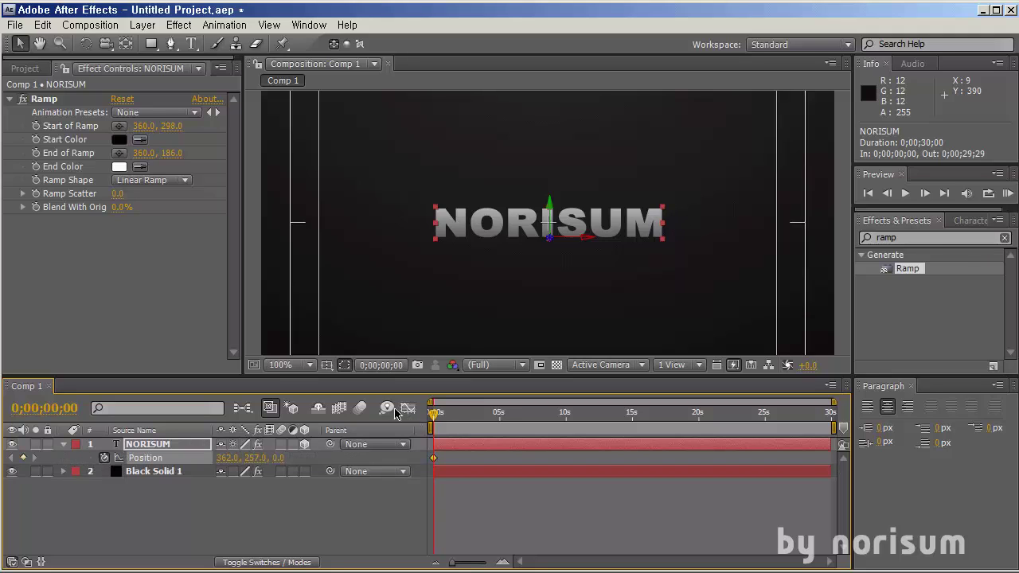
Step: Add a Position keyframe for NORISUM at 0;00;03;00 and bring its Z position at 0;00;00;00 to about -728
drag(434, 413, 474, 415)
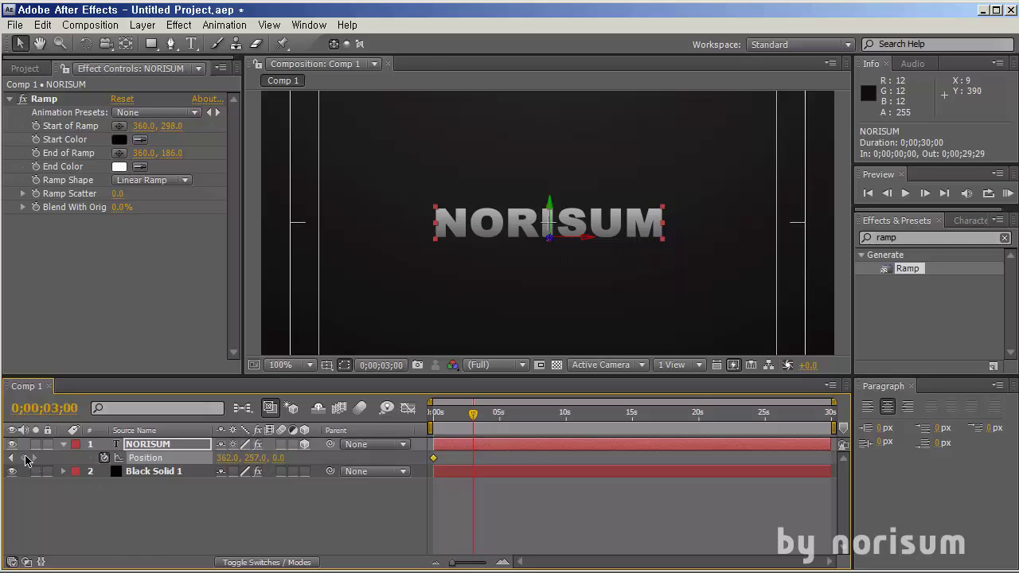
click(9, 459)
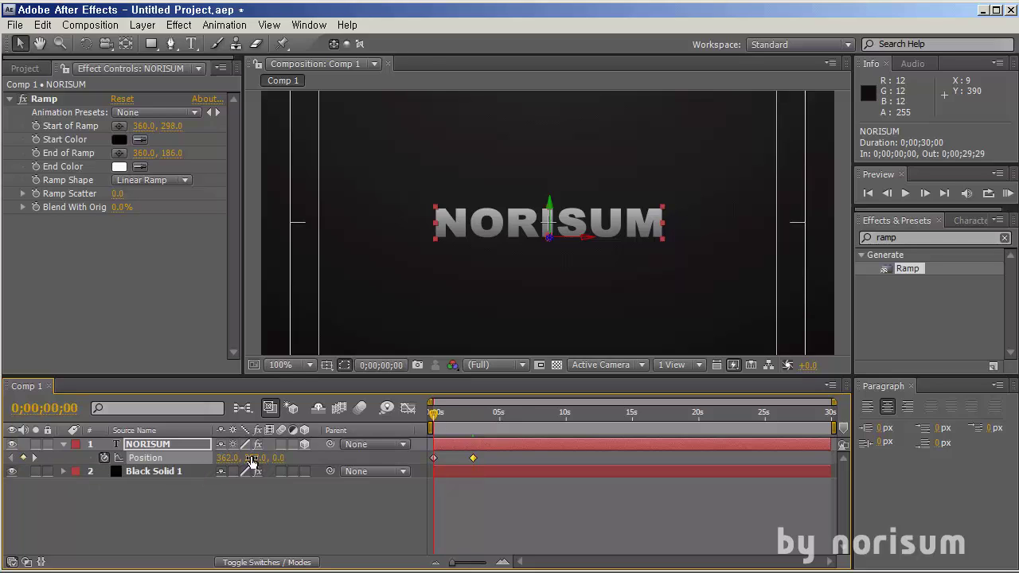
drag(281, 459, 0, 466)
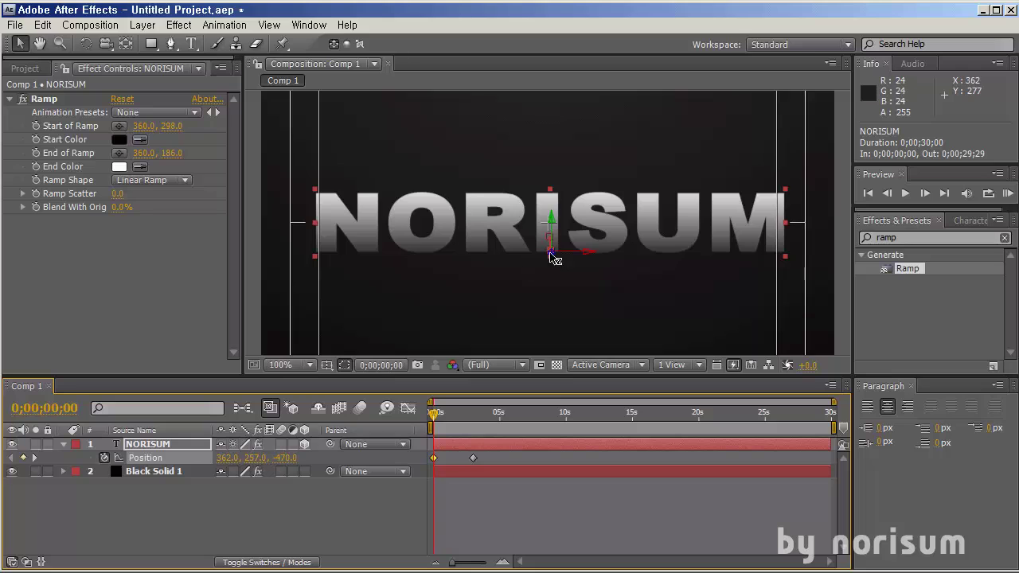
scroll(557, 255, down, 1)
drag(550, 242, 170, 345)
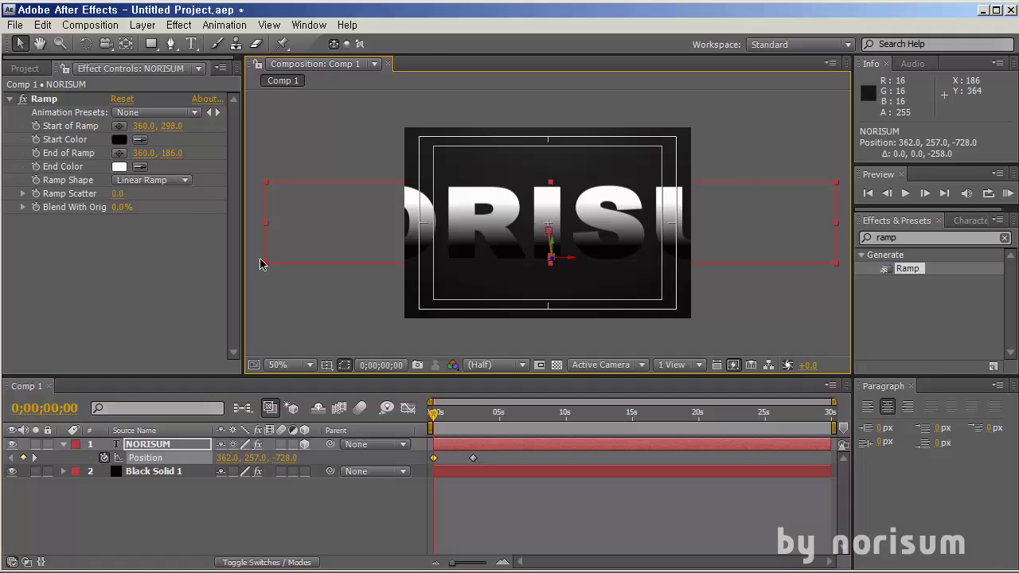
click(49, 99)
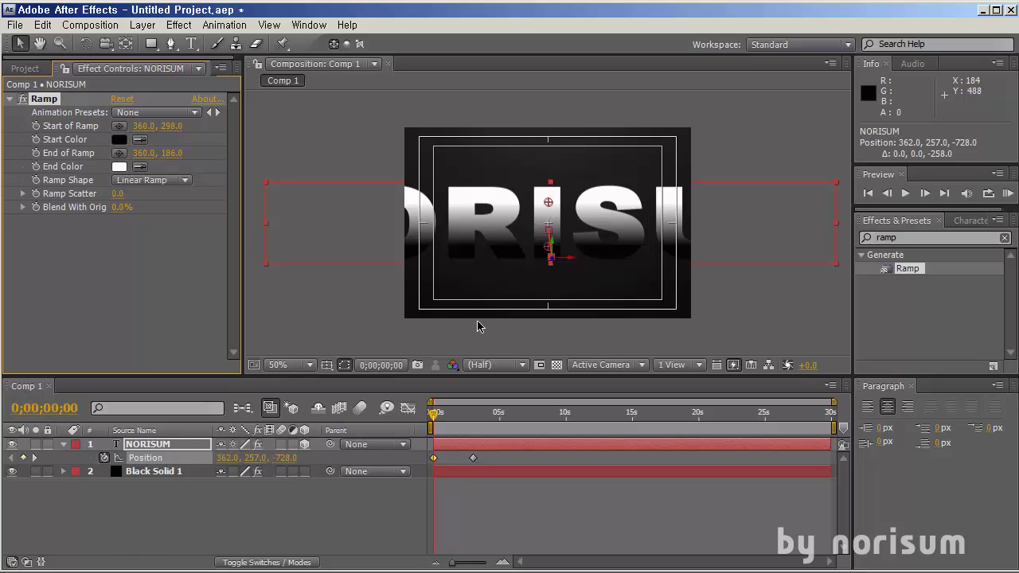
Step: Undo the title's Z moves and return it to a 2D layer without Position keyframes
key(ctrl+z)
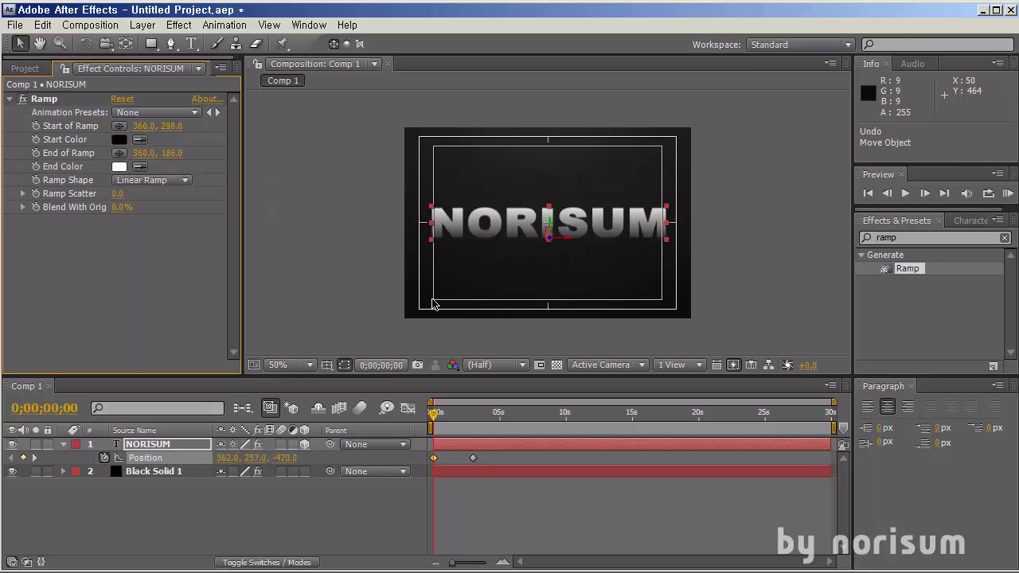
key(ctrl+z)
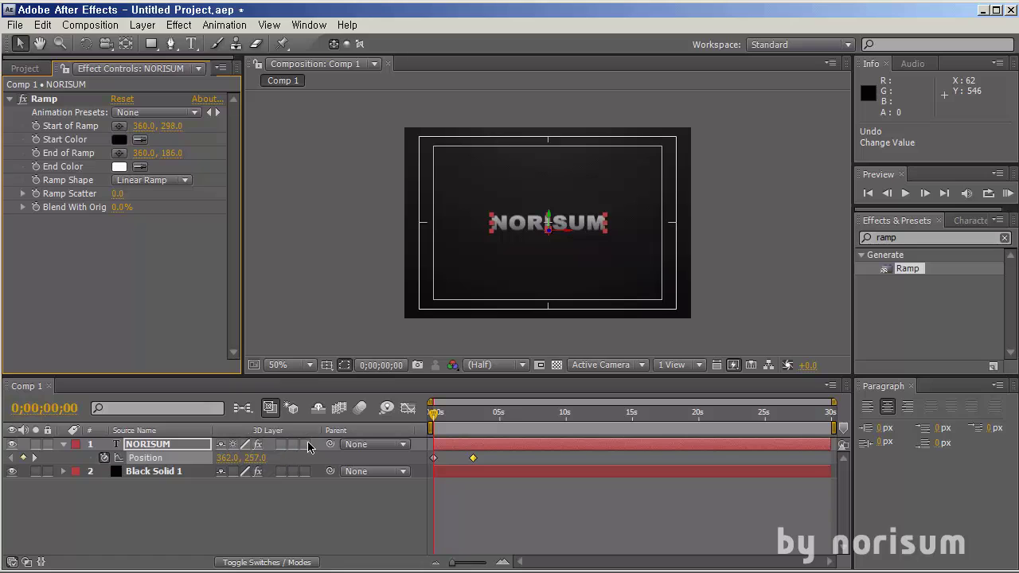
click(305, 443)
click(298, 524)
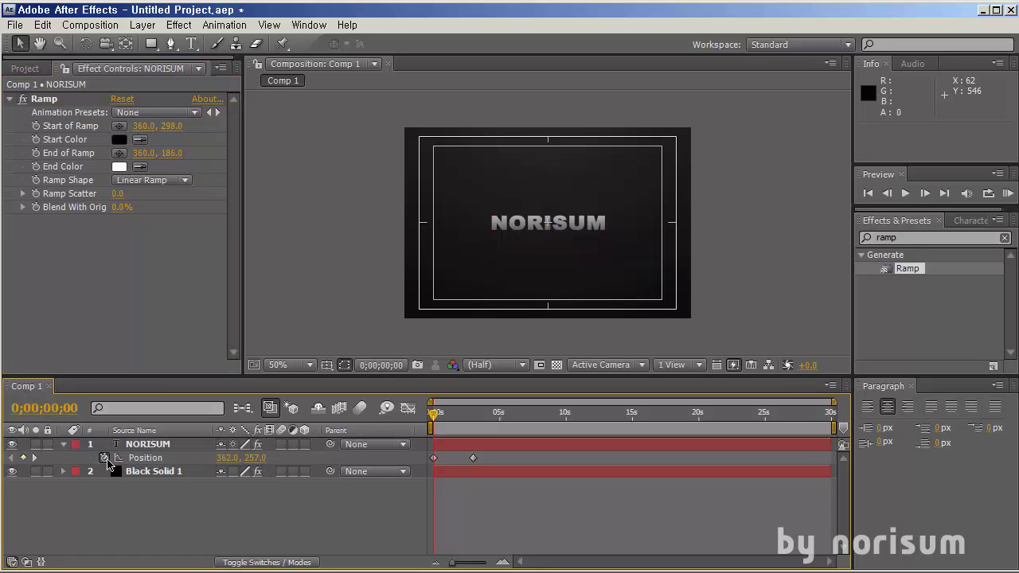
click(104, 458)
click(170, 504)
Step: Pre-compose the NORISUM text layer into a new composition named norisum, moving all attributes into it
click(134, 449)
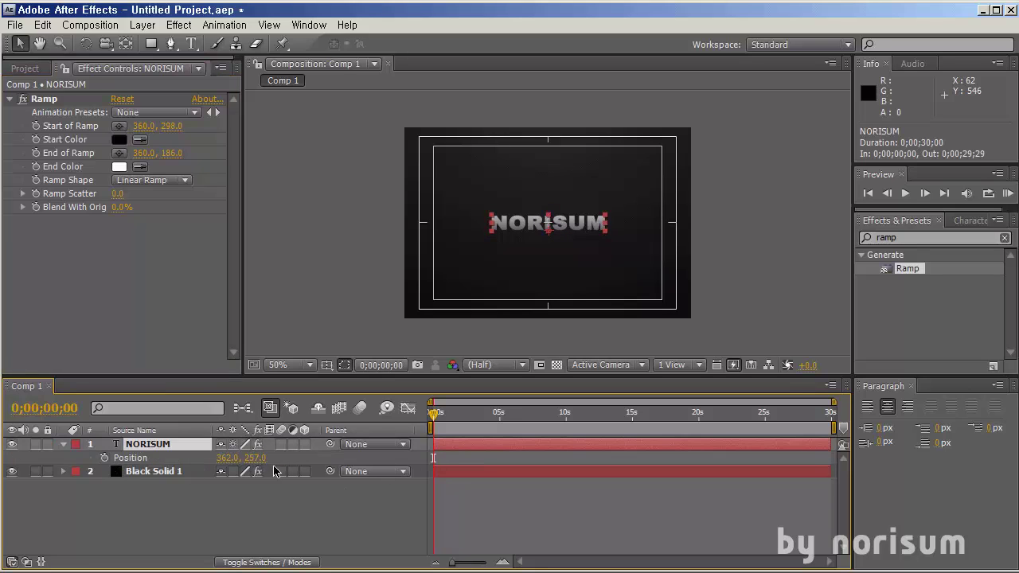
click(104, 26)
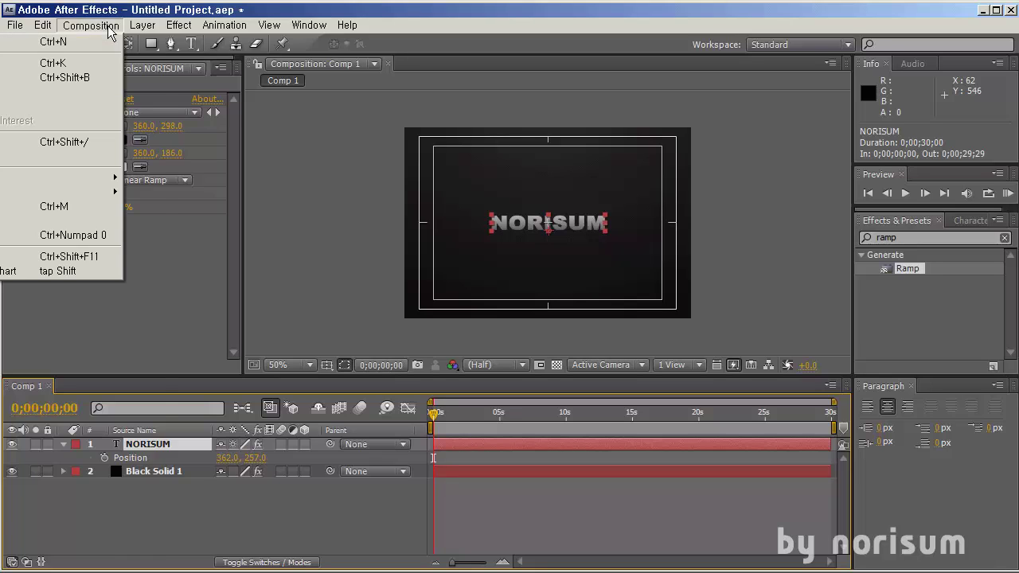
mouse_move(151, 30)
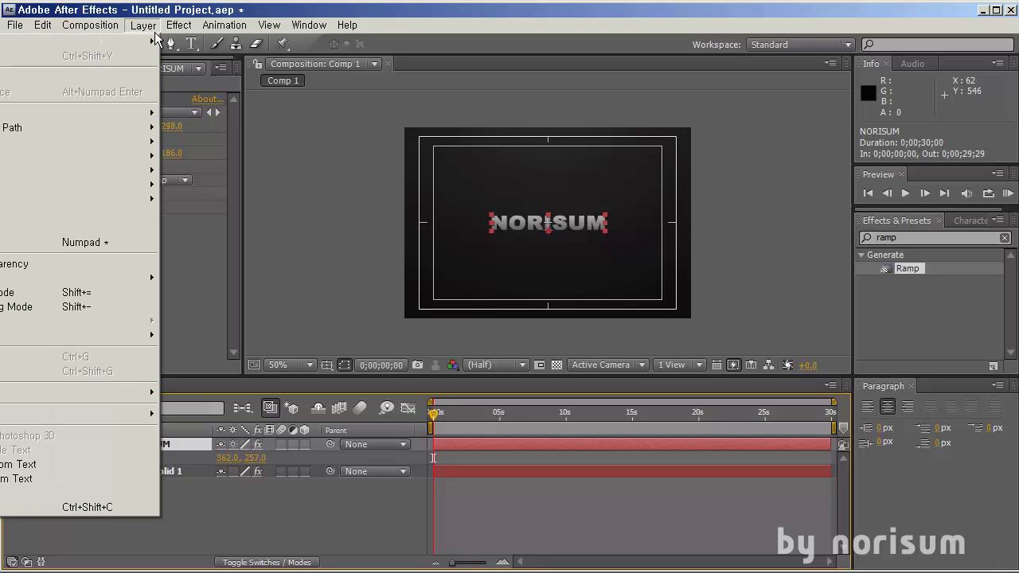
click(129, 512)
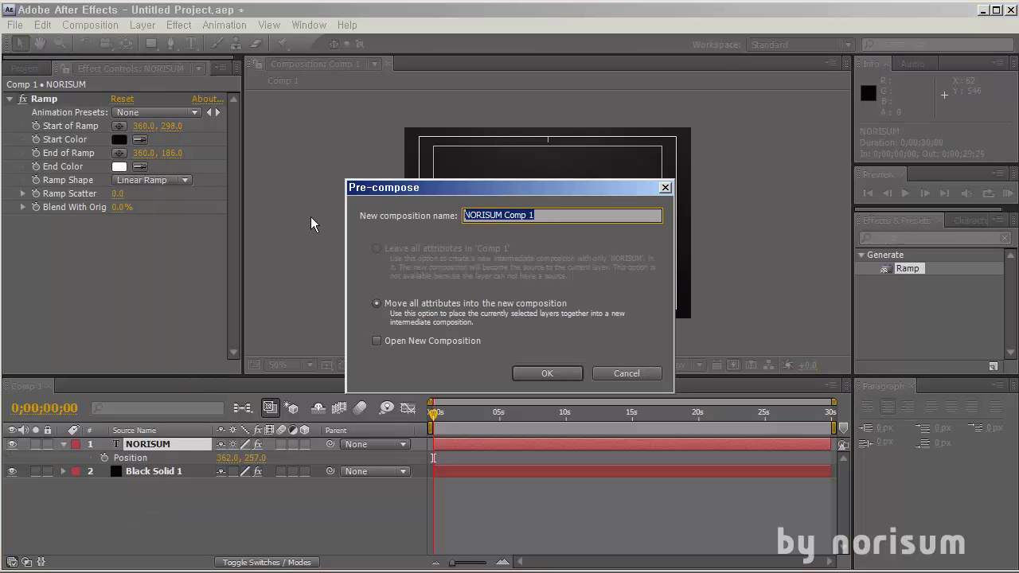
text(te)
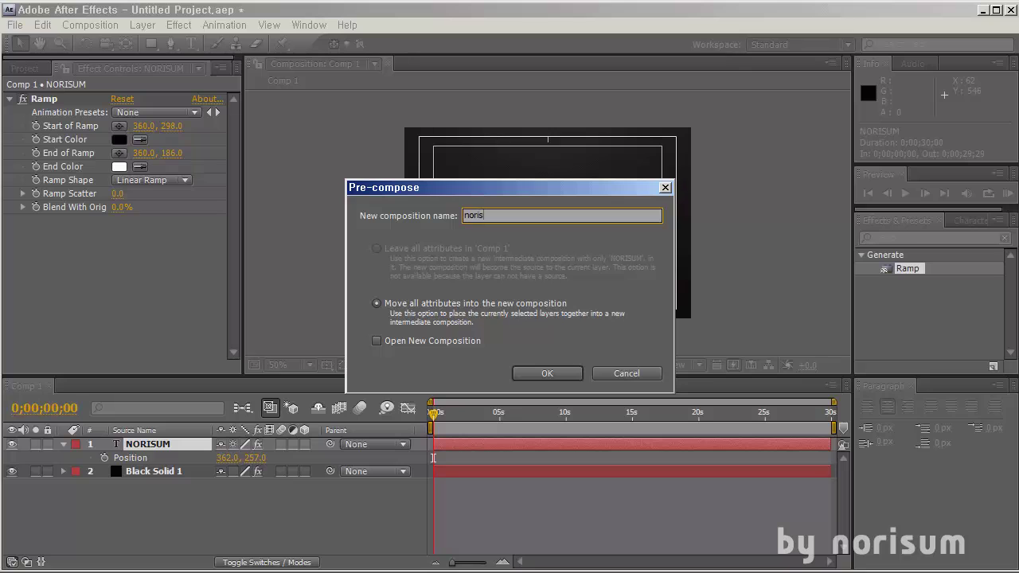
key(Return)
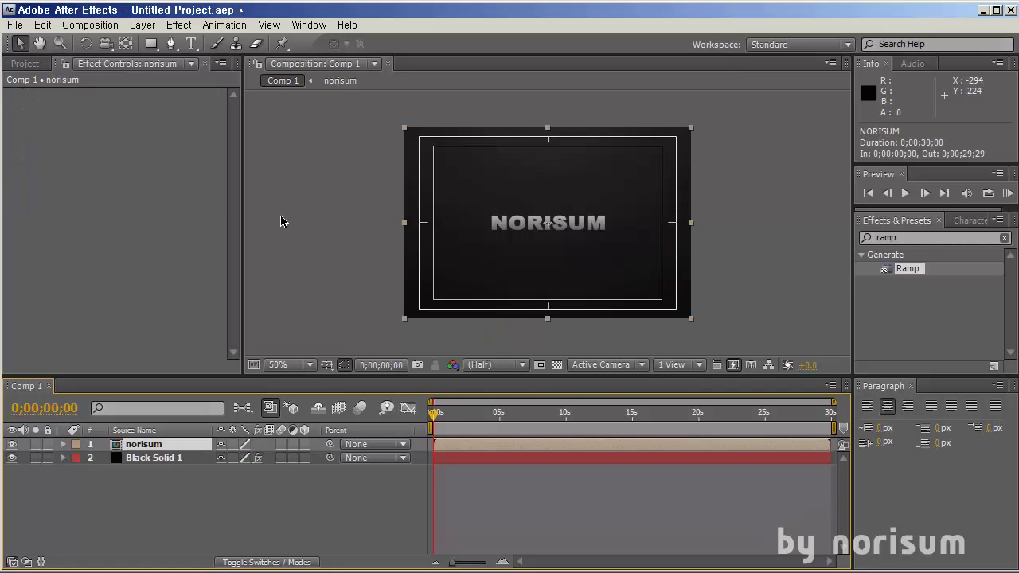
Step: Examine the contents of the norisum composition and compare them with its nested layer in Comp 1
click(24, 64)
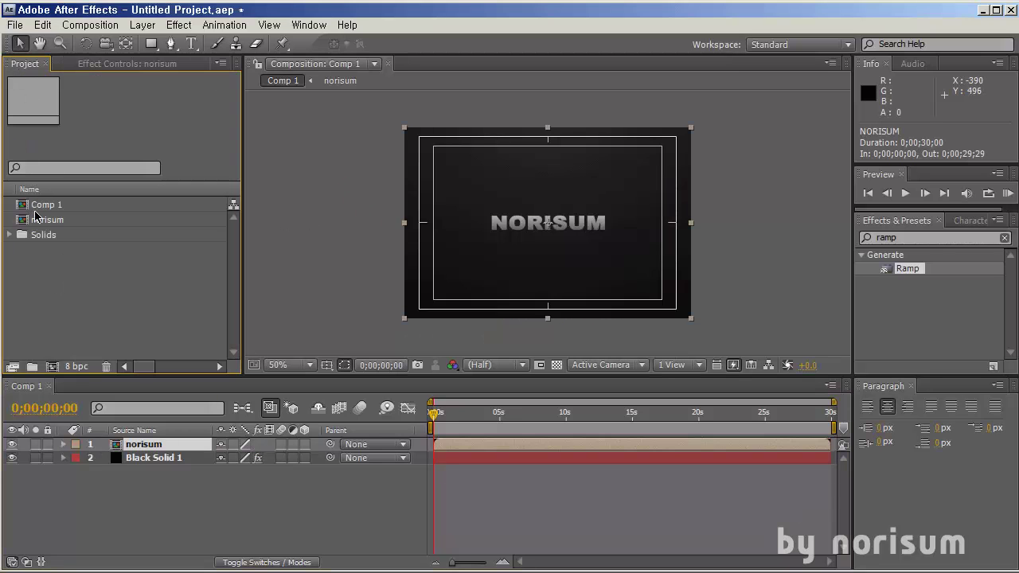
click(43, 222)
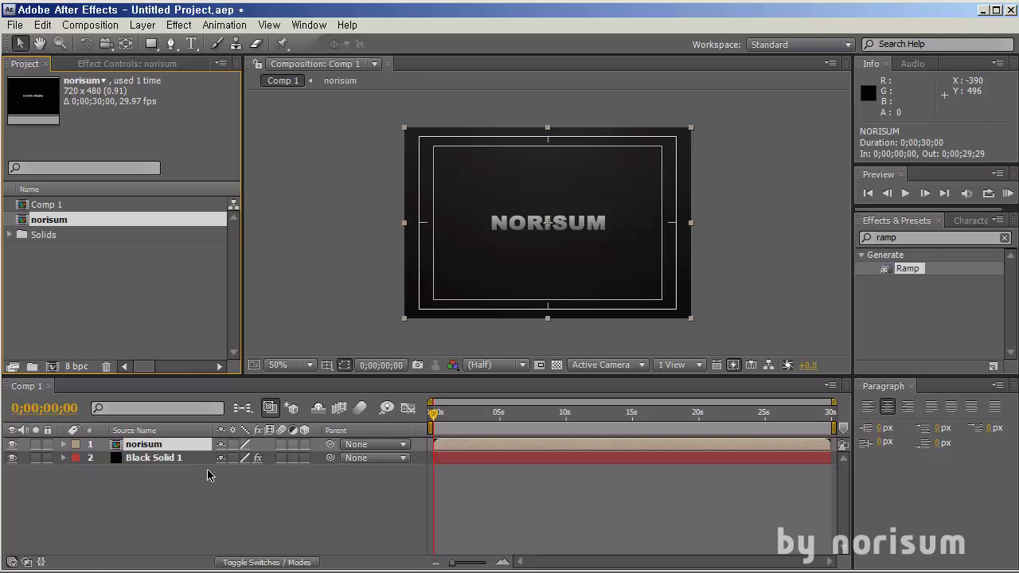
double_click(63, 223)
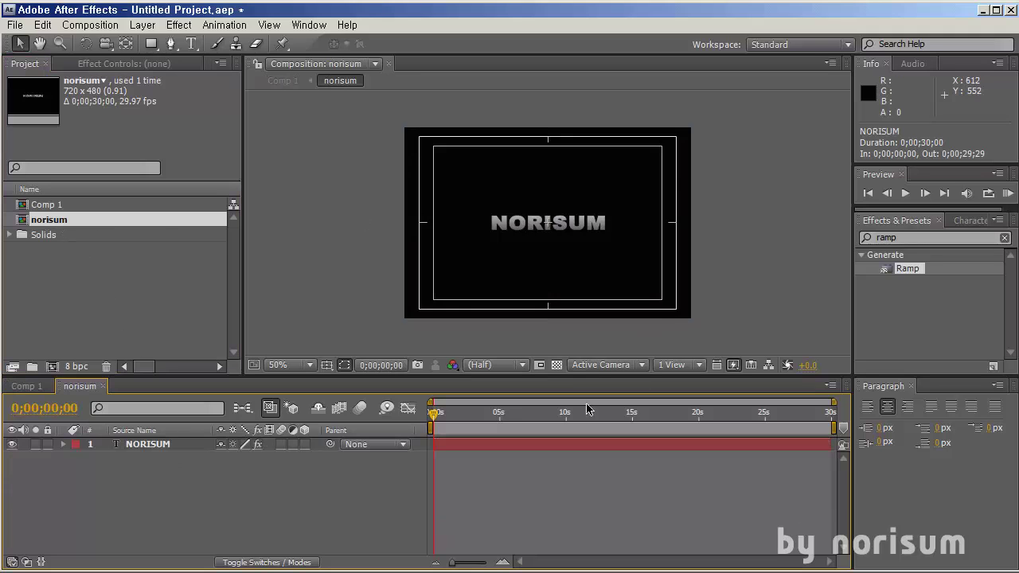
click(36, 386)
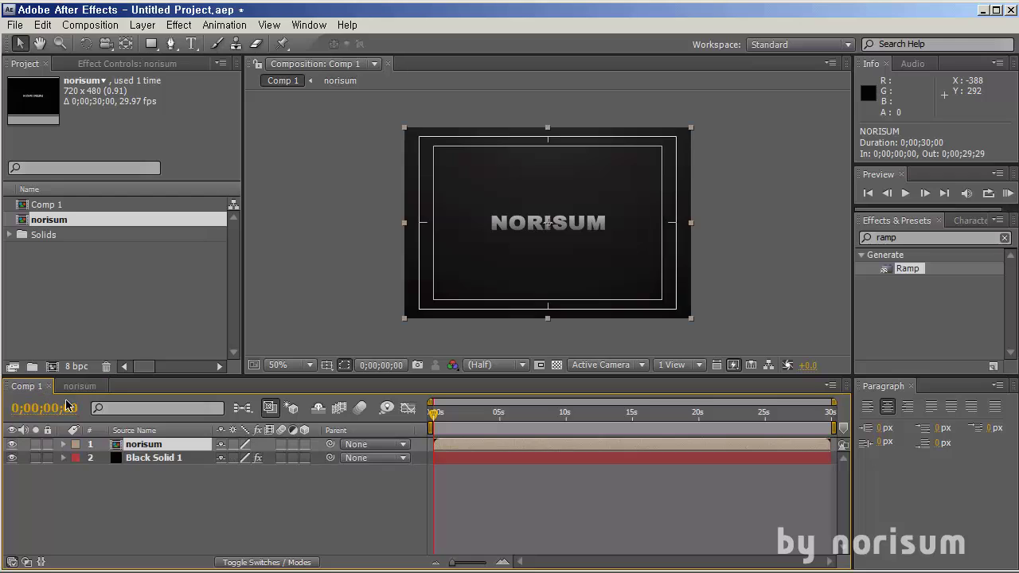
click(127, 446)
click(204, 505)
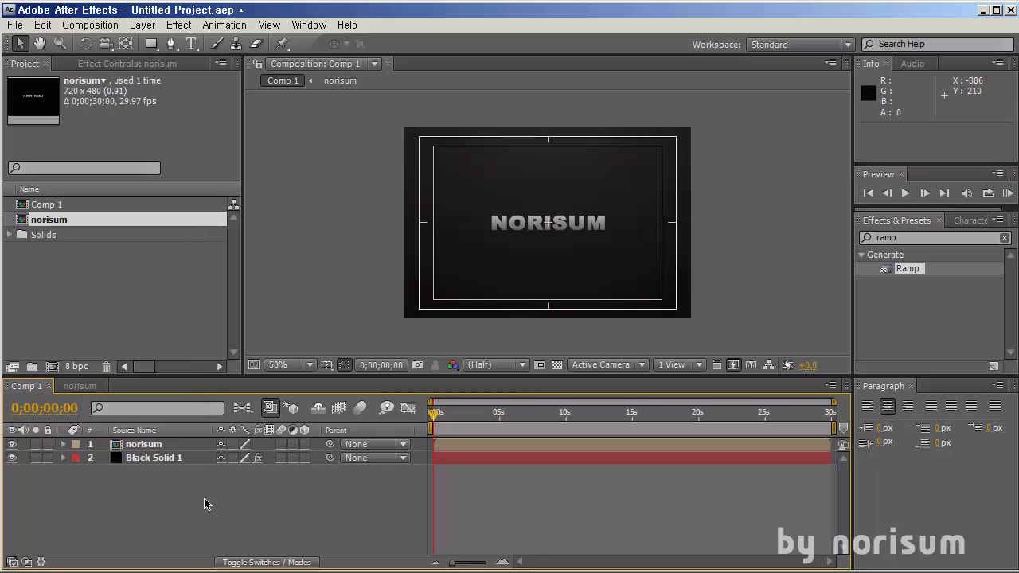
click(172, 449)
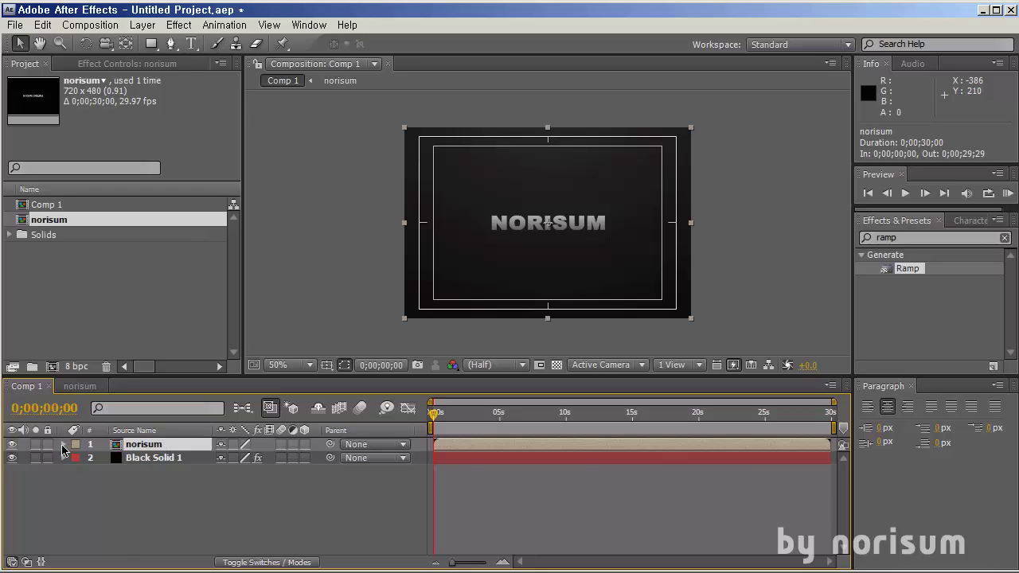
click(63, 446)
click(63, 445)
click(80, 386)
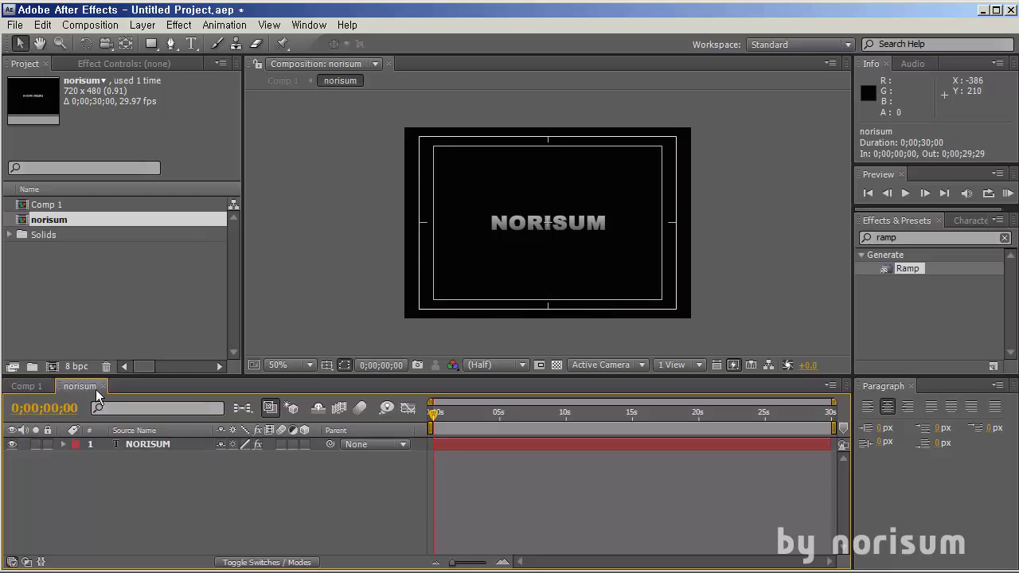
click(24, 387)
Step: Review how Pre-compose applies to both layers of Comp 1 and check the norisum composition against Comp 1
click(162, 463)
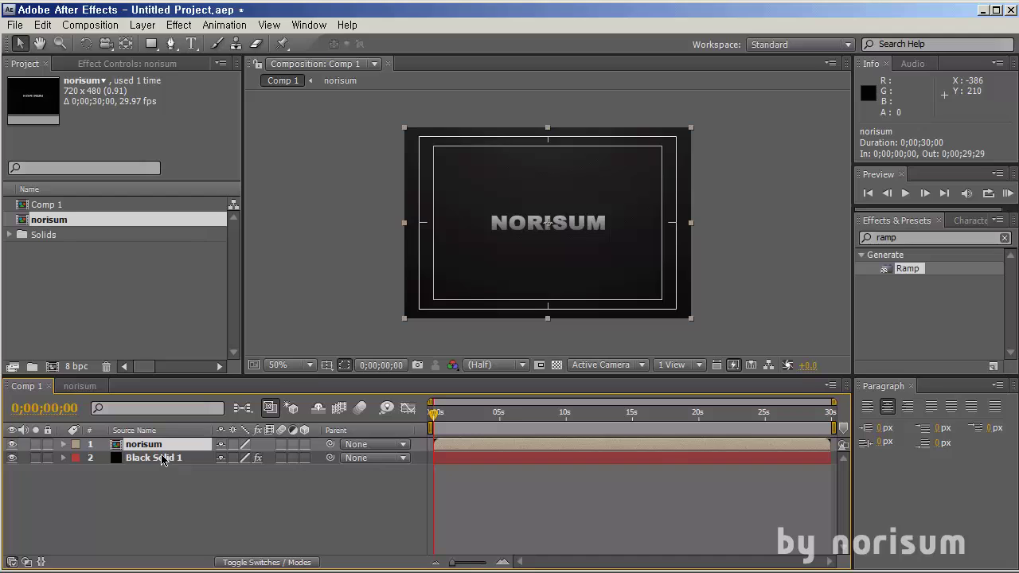
drag(181, 496, 130, 440)
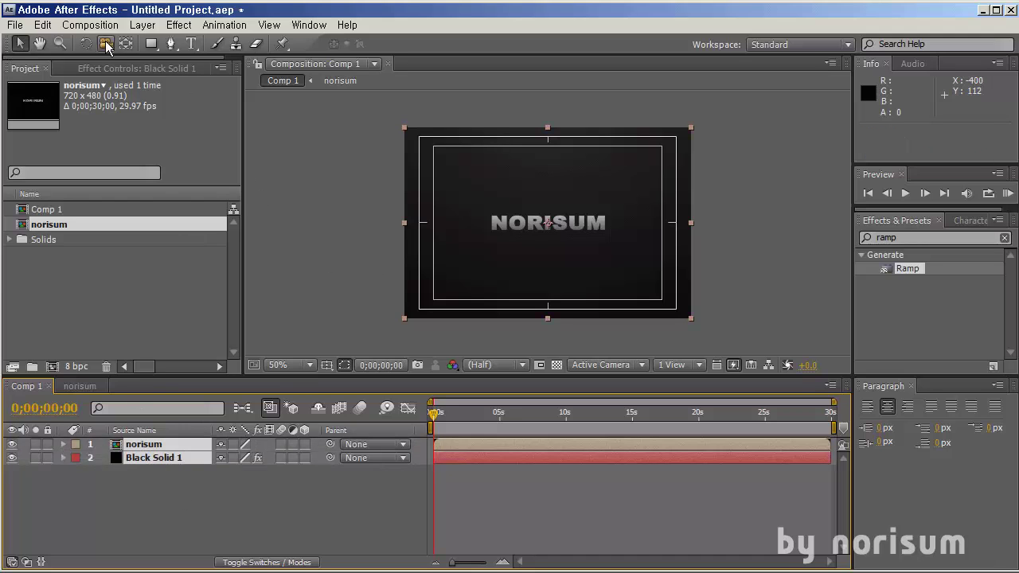
click(87, 25)
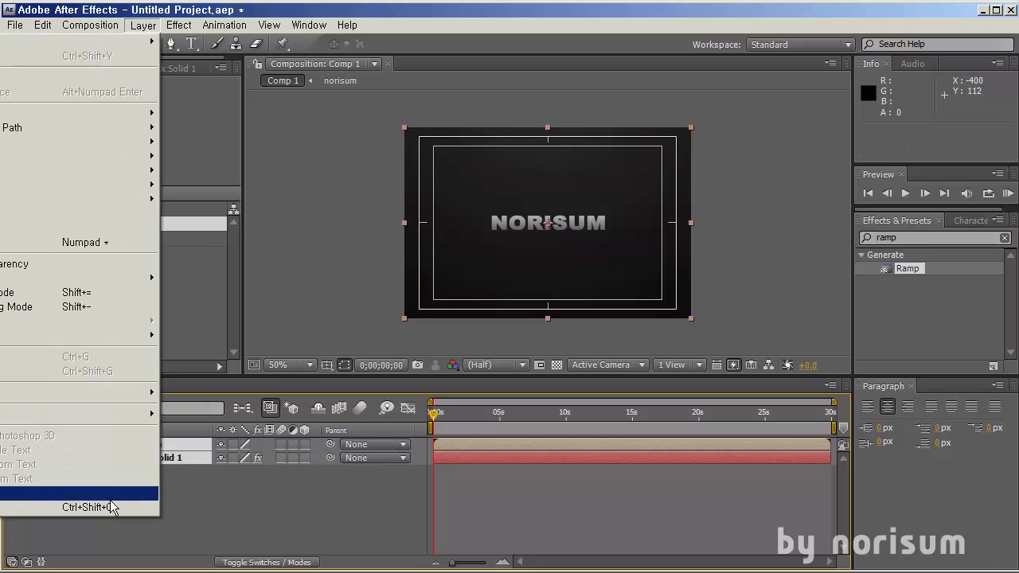
click(109, 507)
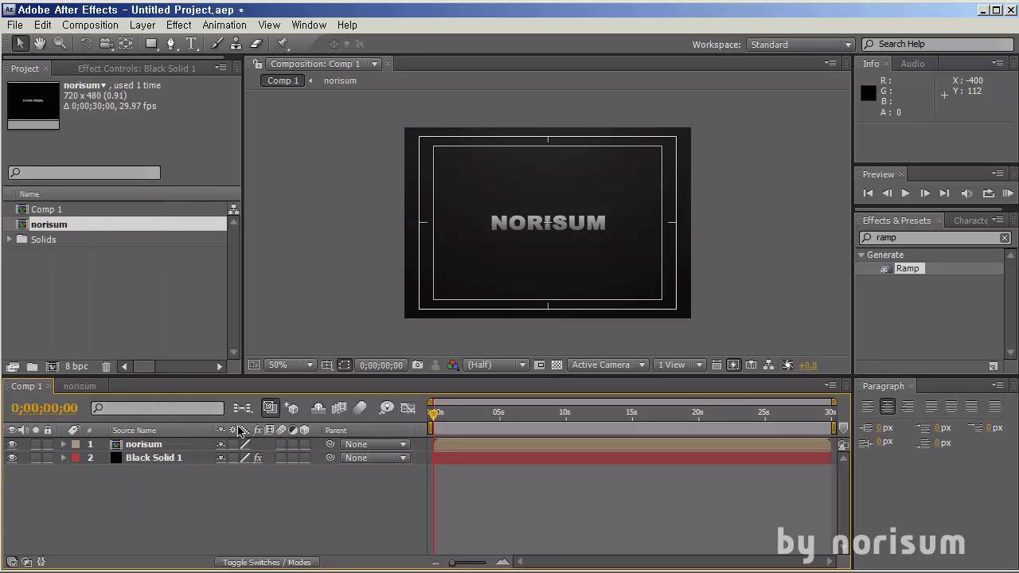
click(165, 447)
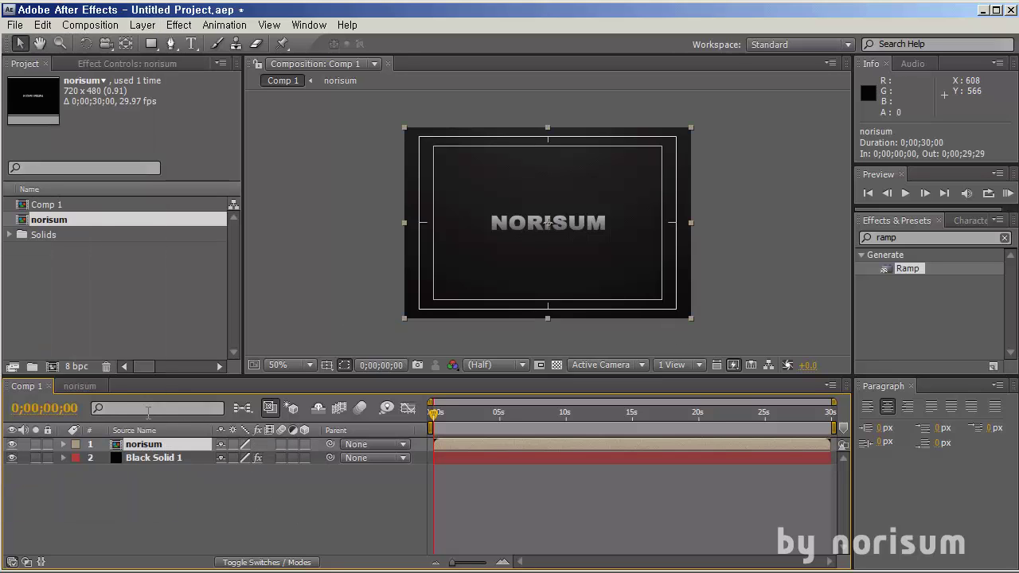
click(81, 386)
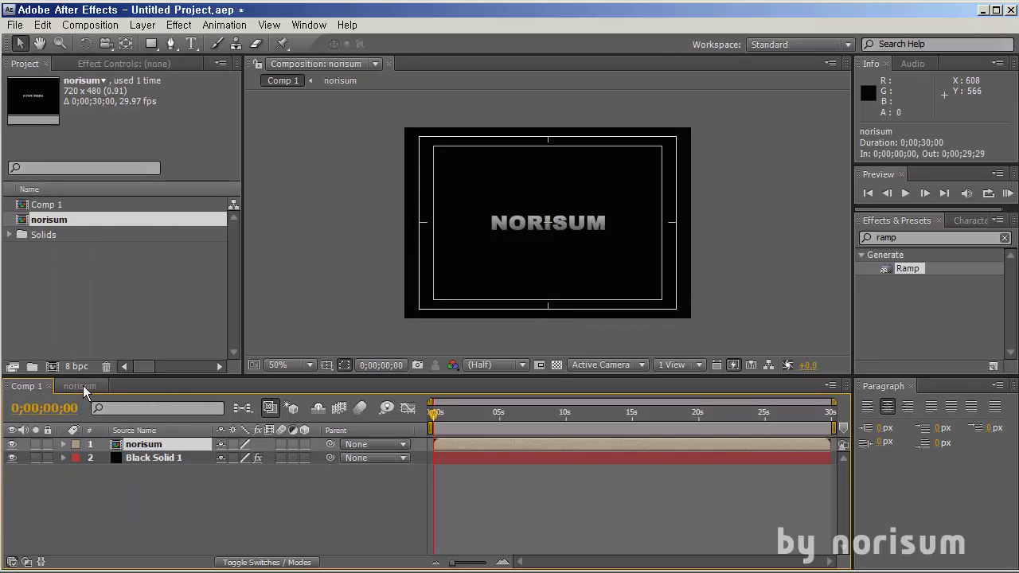
click(26, 386)
click(172, 486)
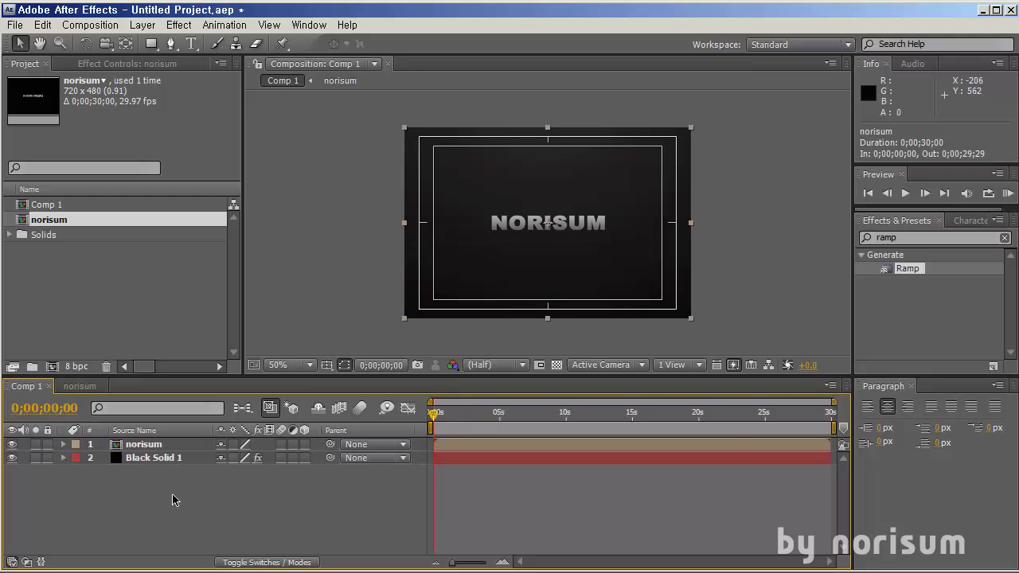
Step: Make the nested norisum layer 3D, bring it forward to a Z position of about -652, and inspect its sharpness at 100% magnification
click(159, 448)
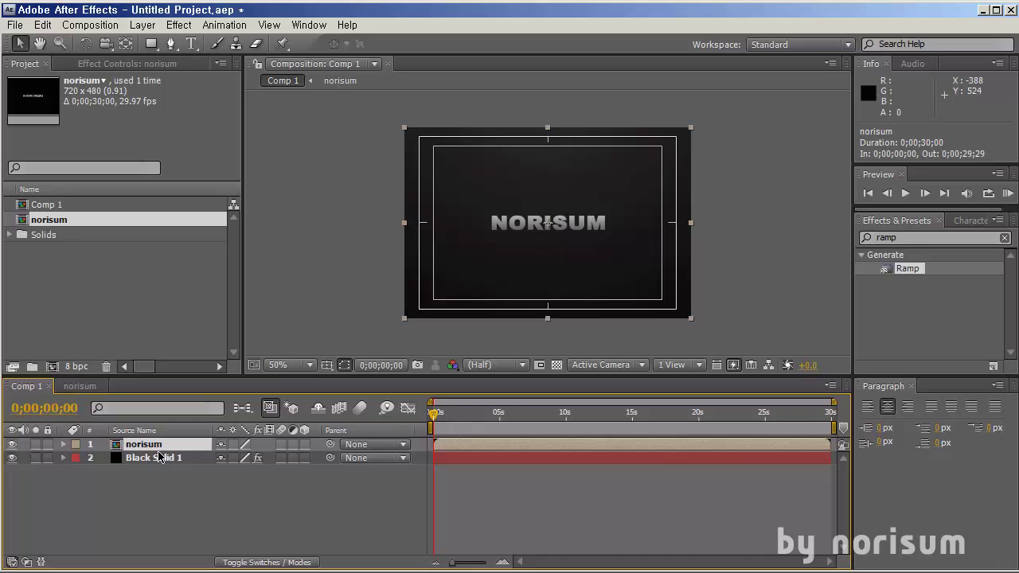
click(304, 444)
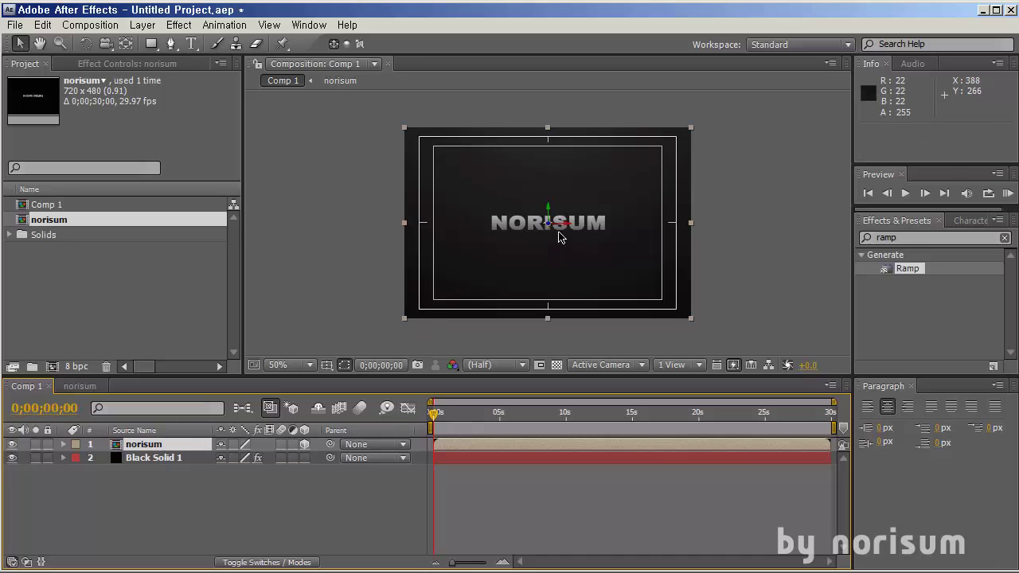
drag(549, 225, 831, 246)
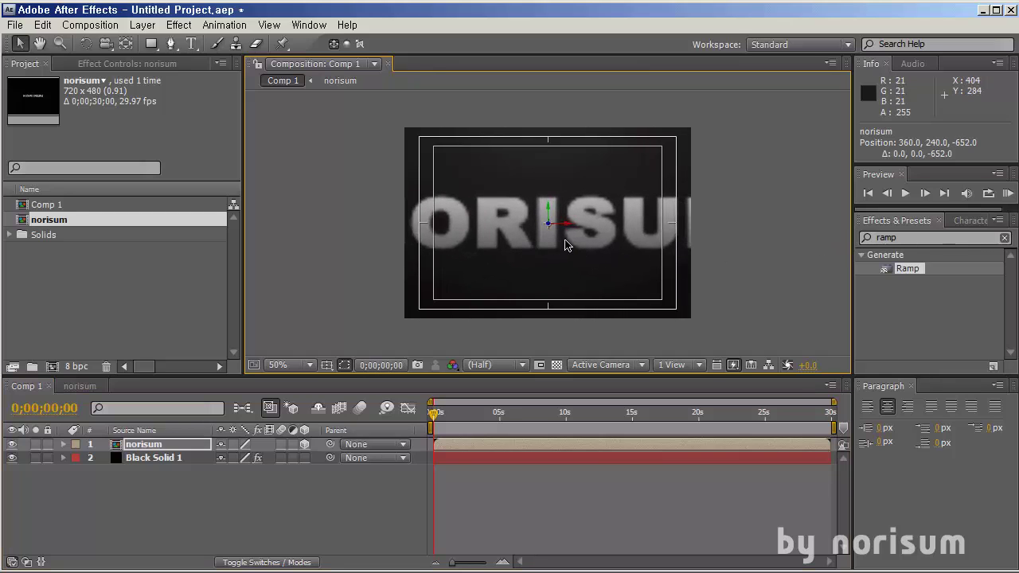
key(period)
key(comma)
key(period)
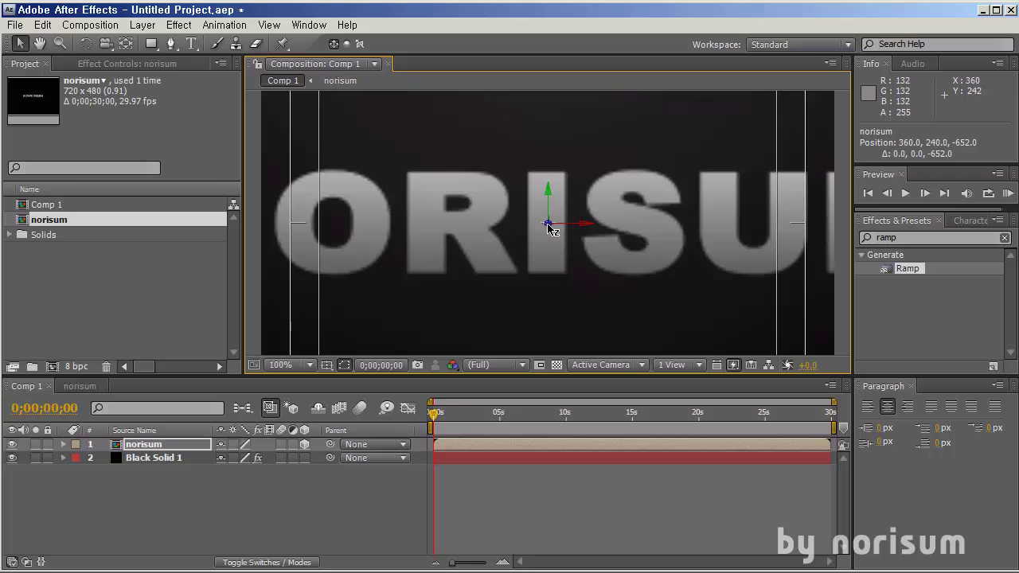
drag(549, 227, 582, 288)
Step: Undo the Z moves, the 3D switch and the pre-composition to restore the NORISUM text layer in Comp 1
key(ctrl+z)
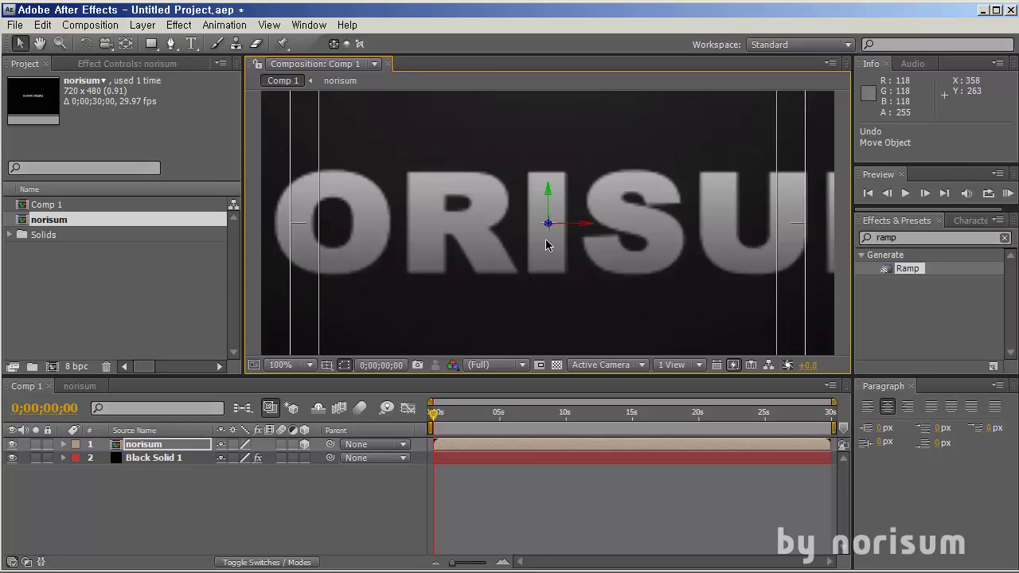
key(ctrl+z)
click(141, 445)
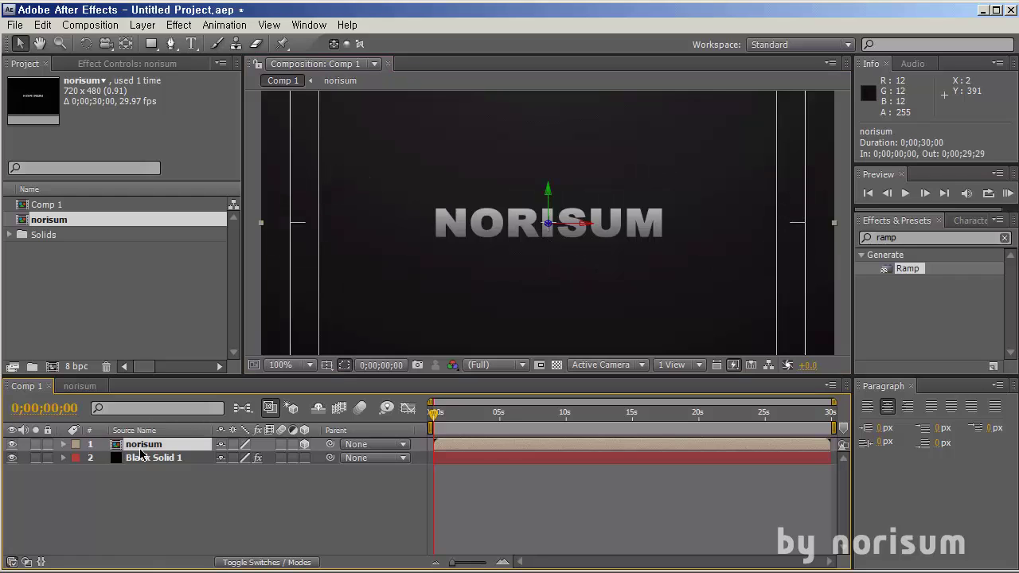
key(ctrl+z)
key(ctrl+z)
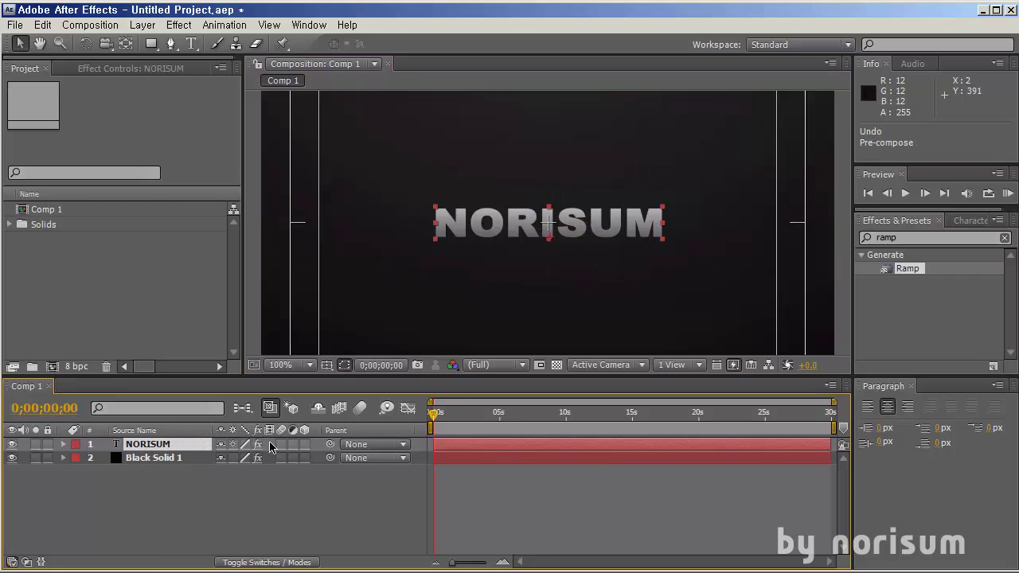
Step: Add a Gradient Overlay layer style to the NORISUM text layer
click(156, 445)
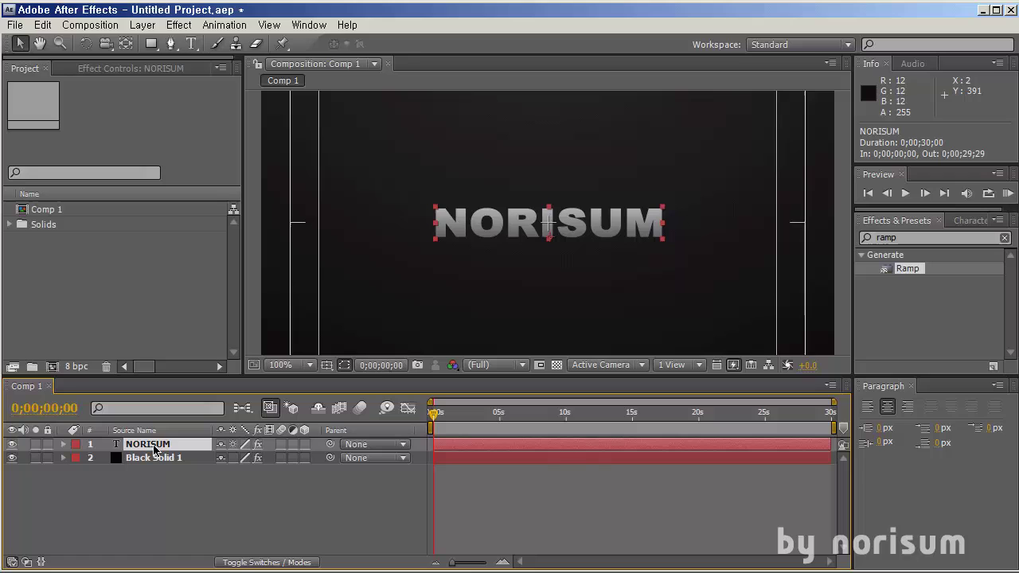
click(140, 27)
click(141, 26)
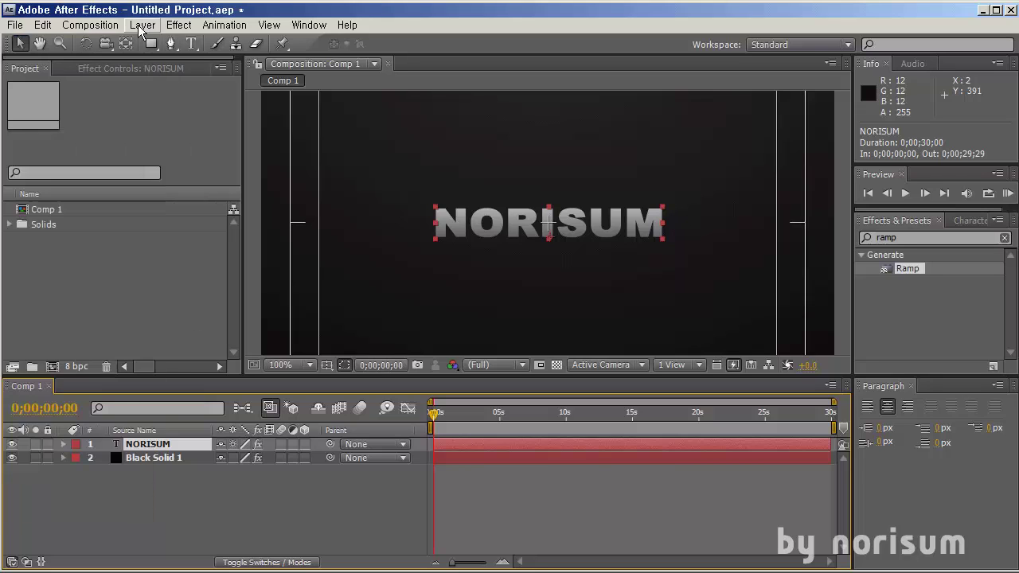
click(173, 496)
click(170, 447)
click(143, 25)
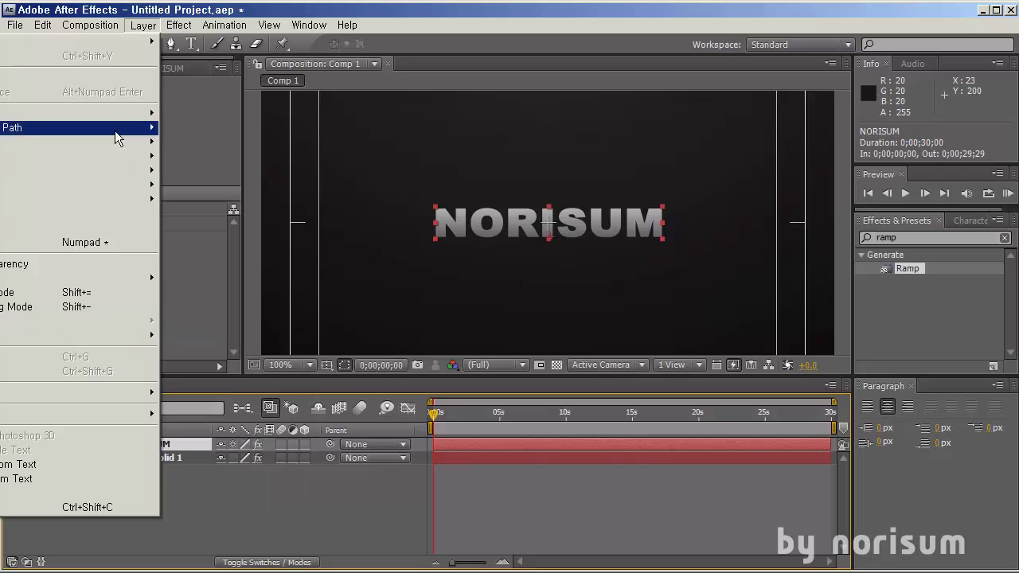
mouse_move(119, 336)
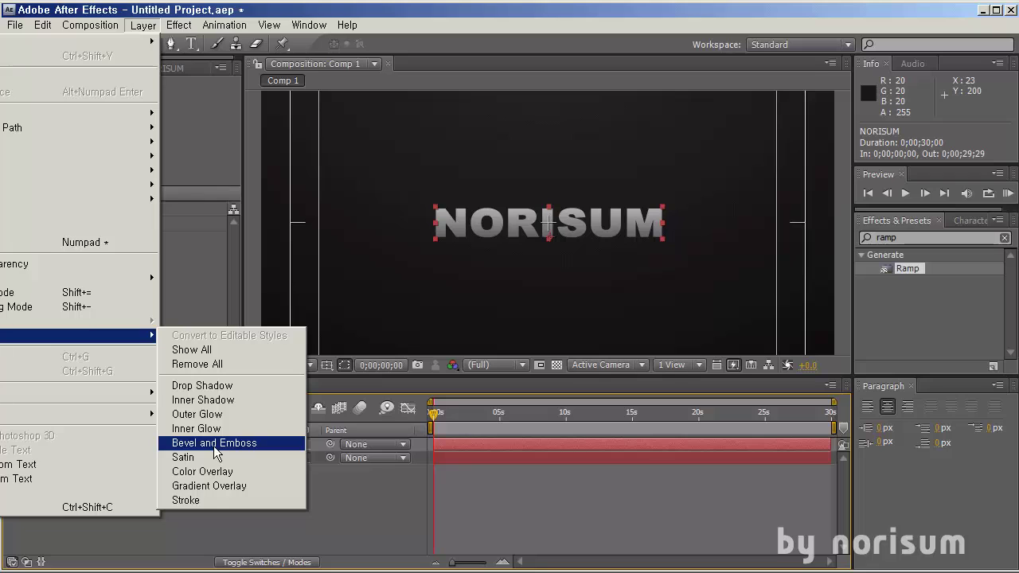
click(238, 486)
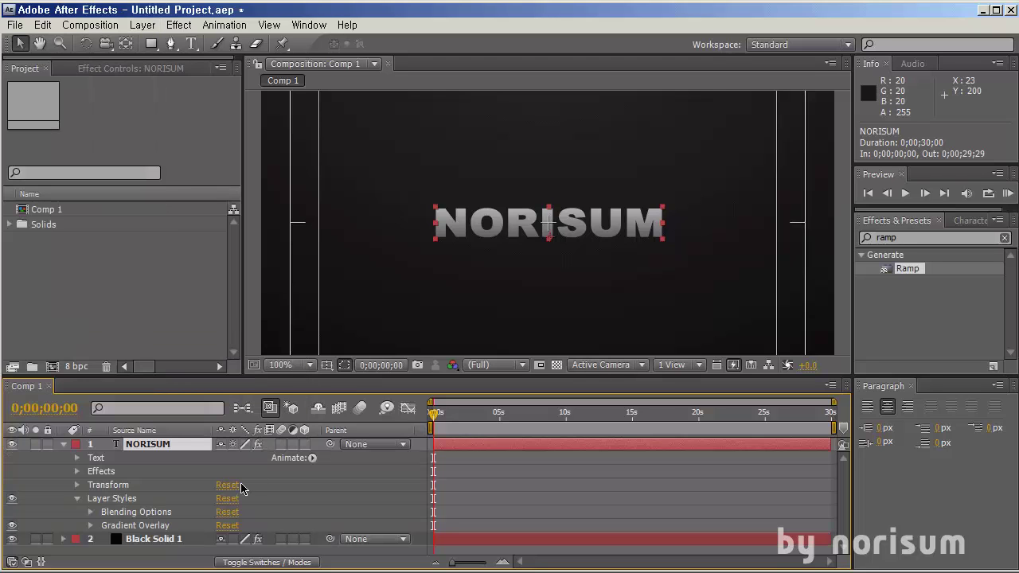
Step: Delete the Ramp effect from the NORISUM text layer
click(181, 448)
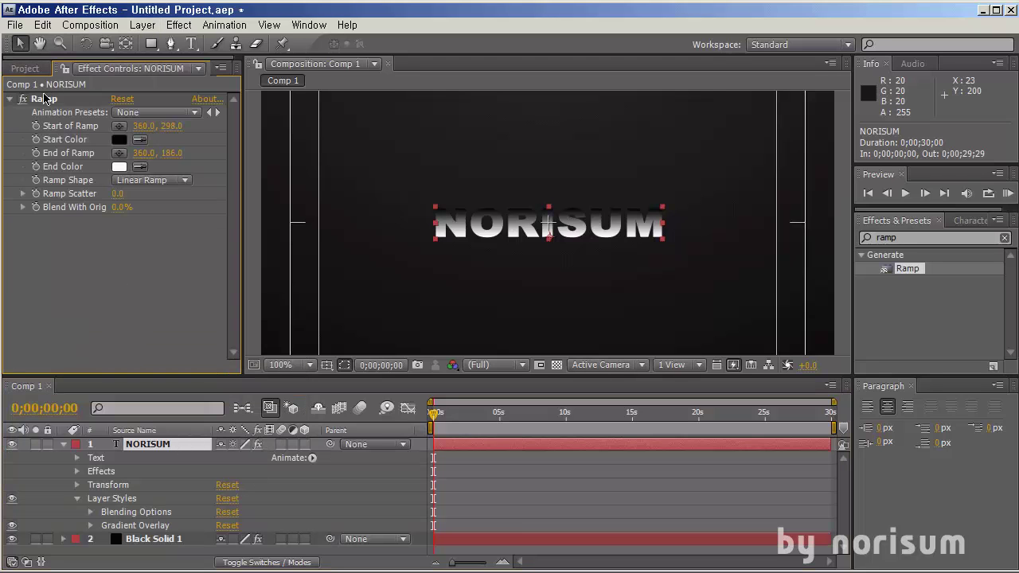
click(44, 100)
key(Delete)
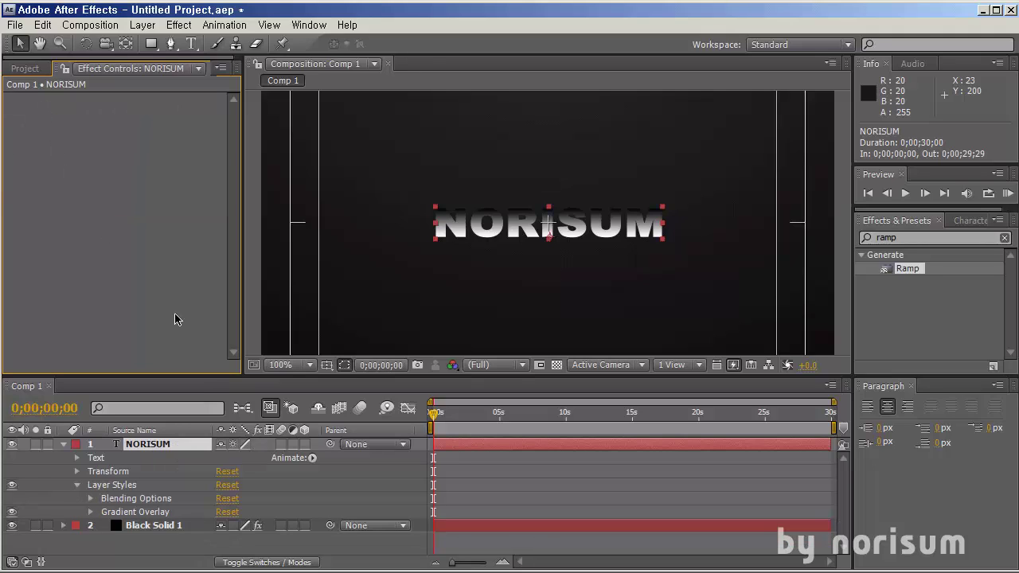
Step: Edit the Gradient Overlay colors of NORISUM, swapping the stops so black sits at 0% and white at 100%
click(90, 514)
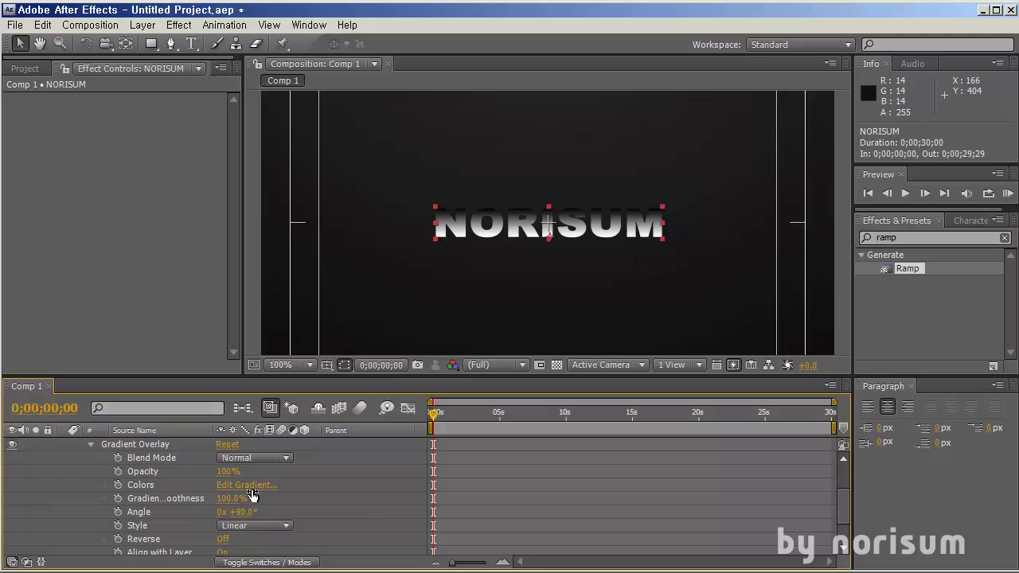
scroll(231, 489, up, 2)
scroll(247, 498, down, 1)
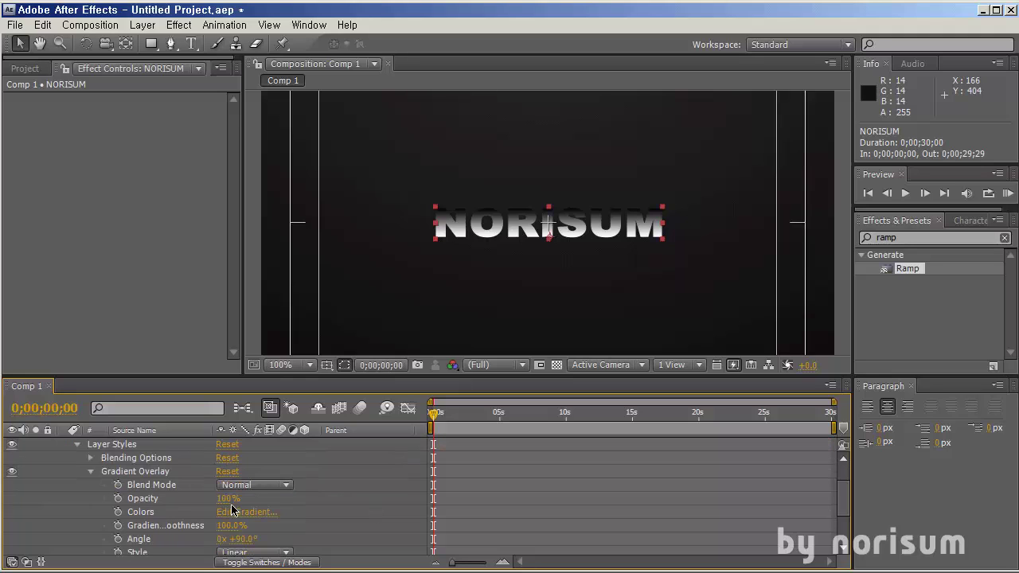
scroll(239, 511, down, 1)
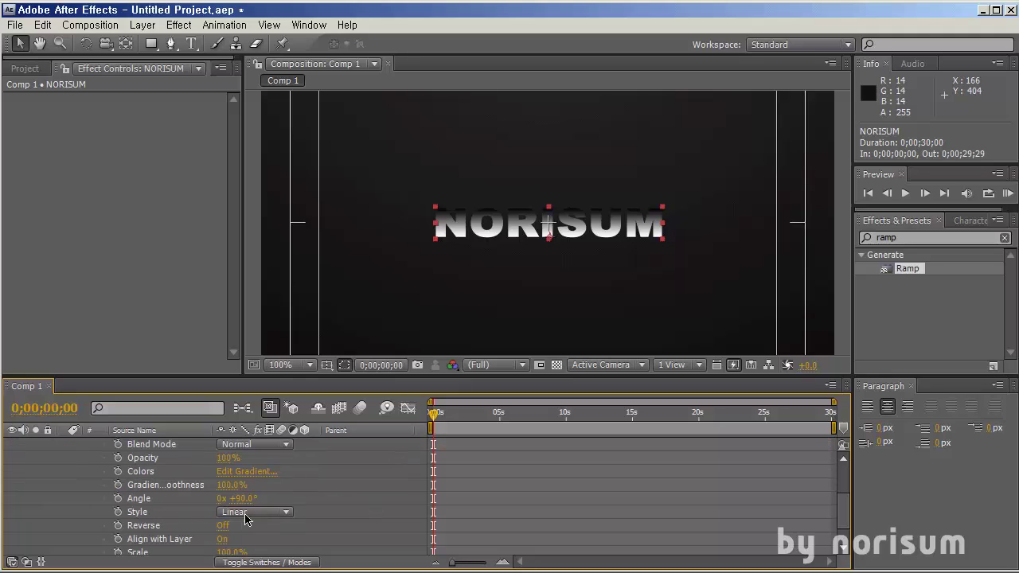
click(244, 472)
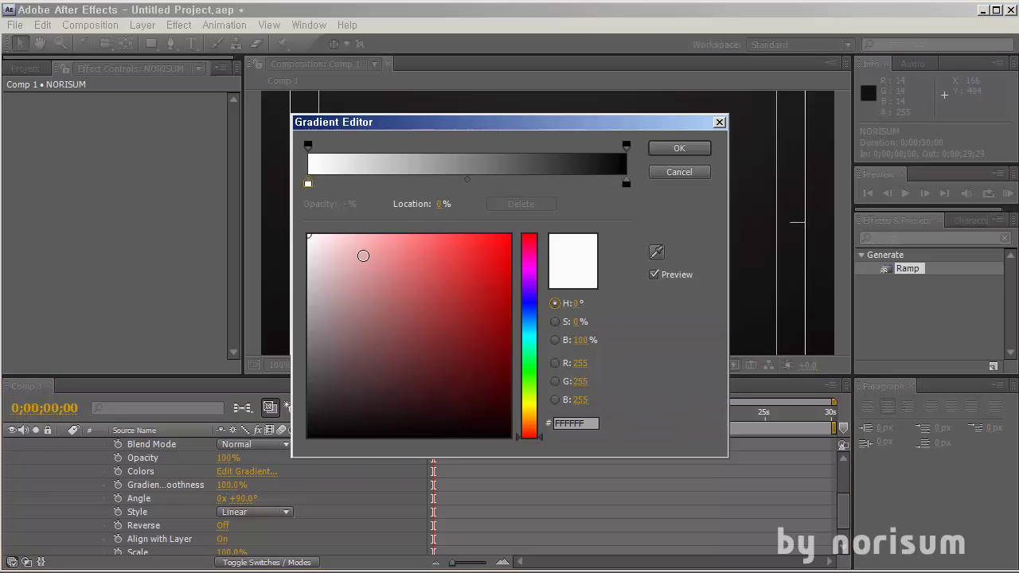
drag(537, 126, 273, 276)
drag(52, 332, 257, 331)
drag(363, 331, 44, 343)
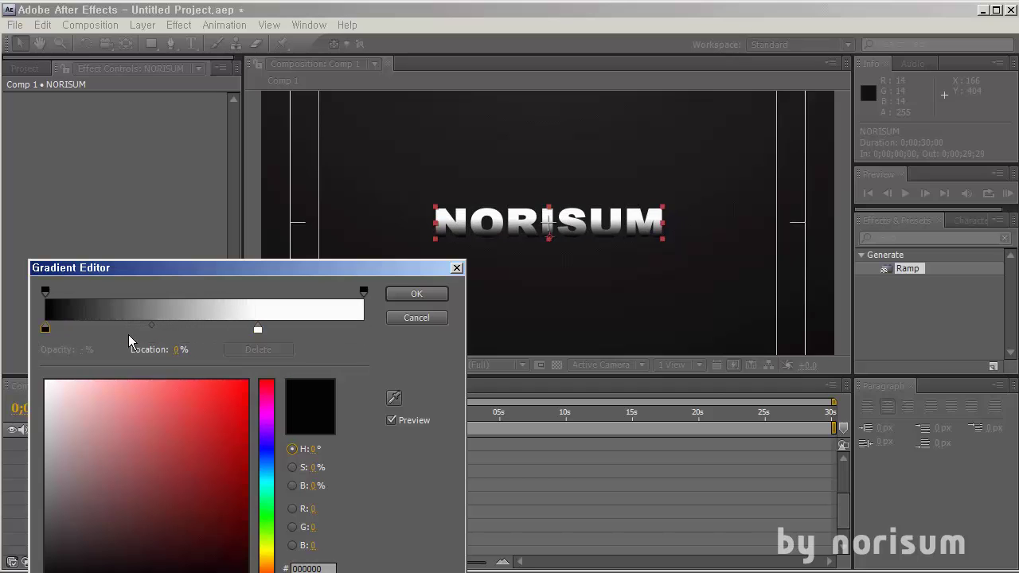
drag(259, 331, 388, 330)
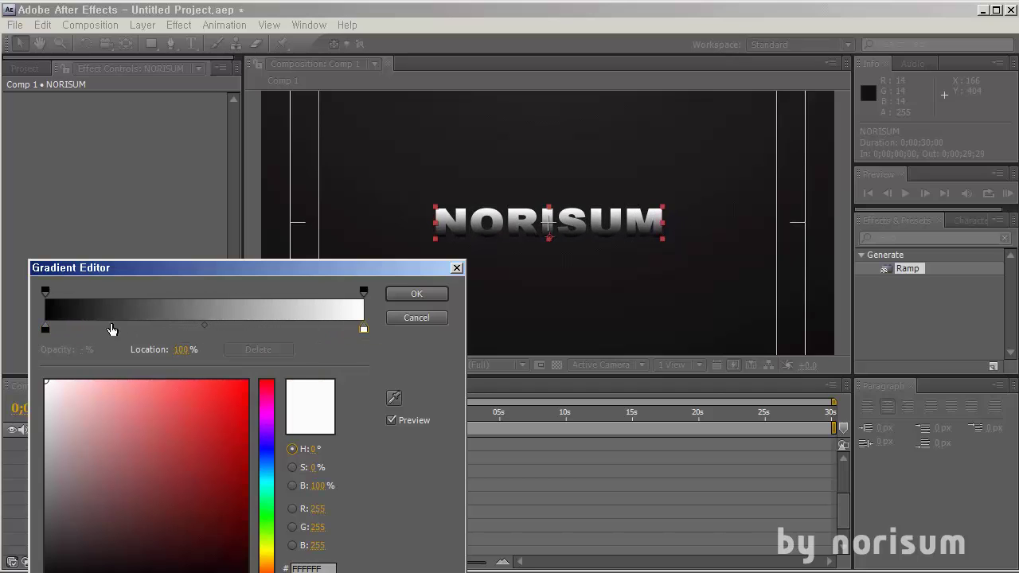
Step: Set the gradient's 0% stop to dark gray 292929 and its 100% stop to gray 7F7F7F, and accept the gradient
click(46, 330)
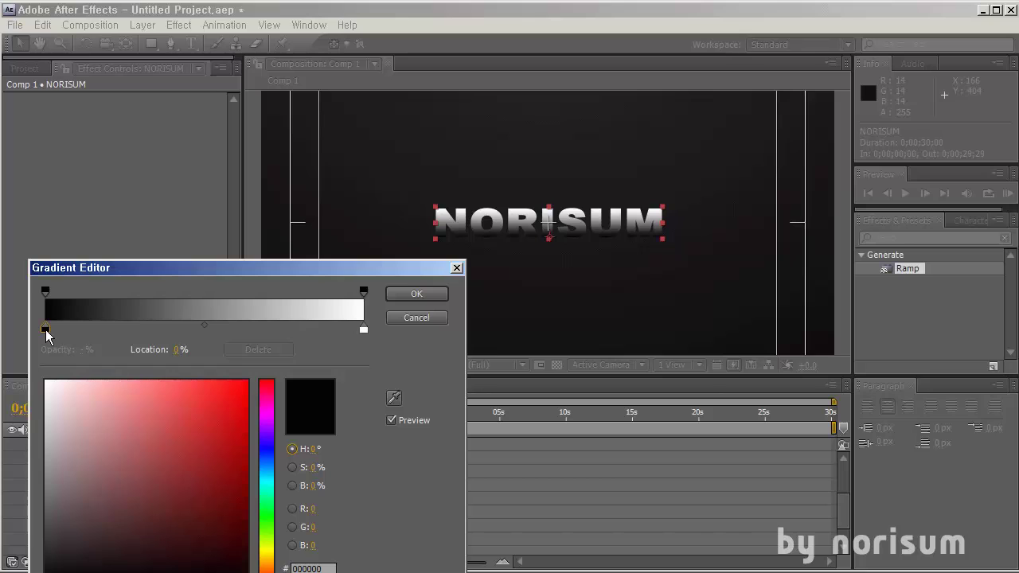
drag(59, 518, 24, 558)
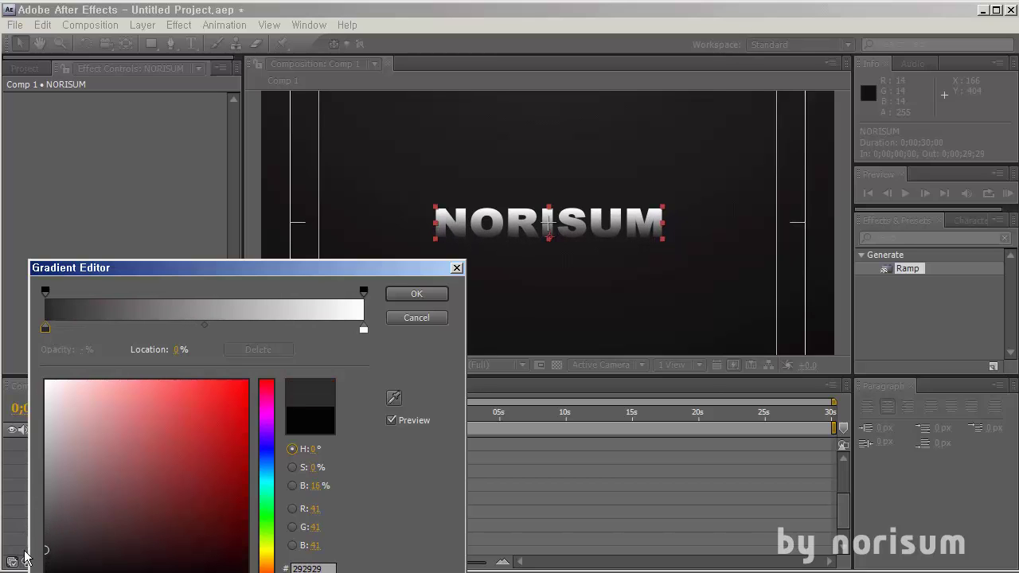
click(364, 329)
drag(53, 433, 41, 482)
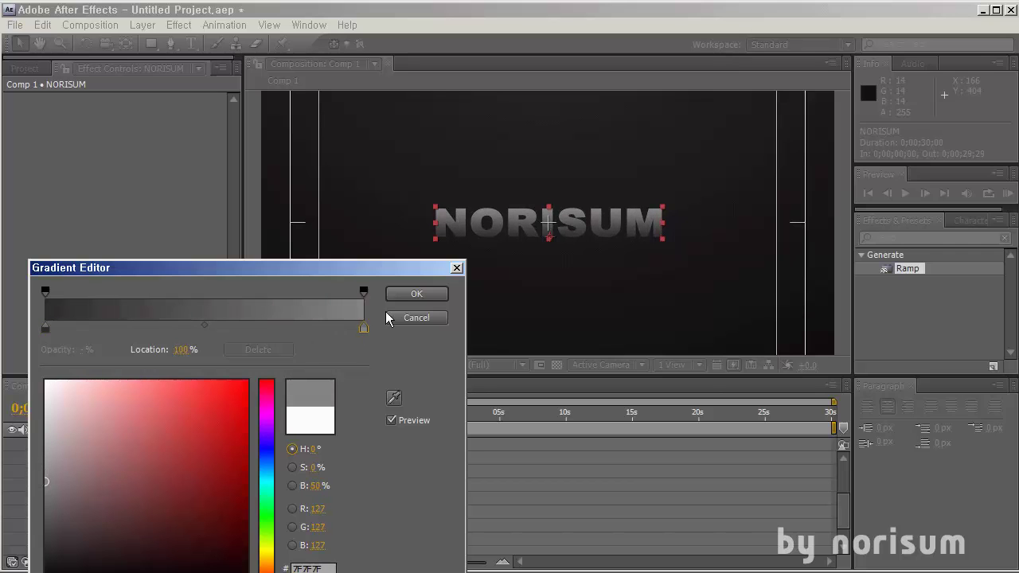
click(416, 293)
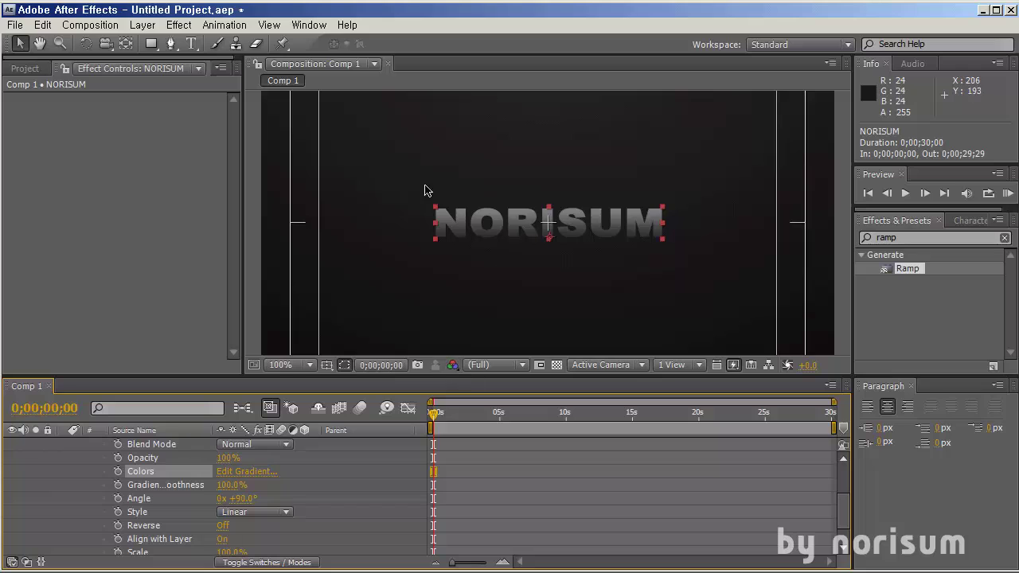
Step: Make the NORISUM text layer 3D and bring its Z position forward to about -776
scroll(302, 473, up, 3)
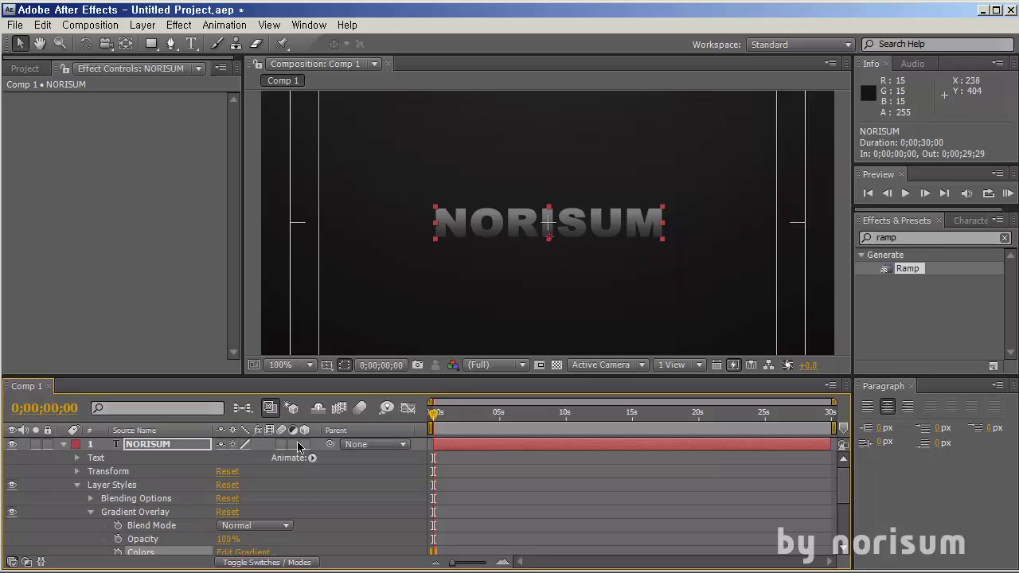
click(303, 444)
key(p)
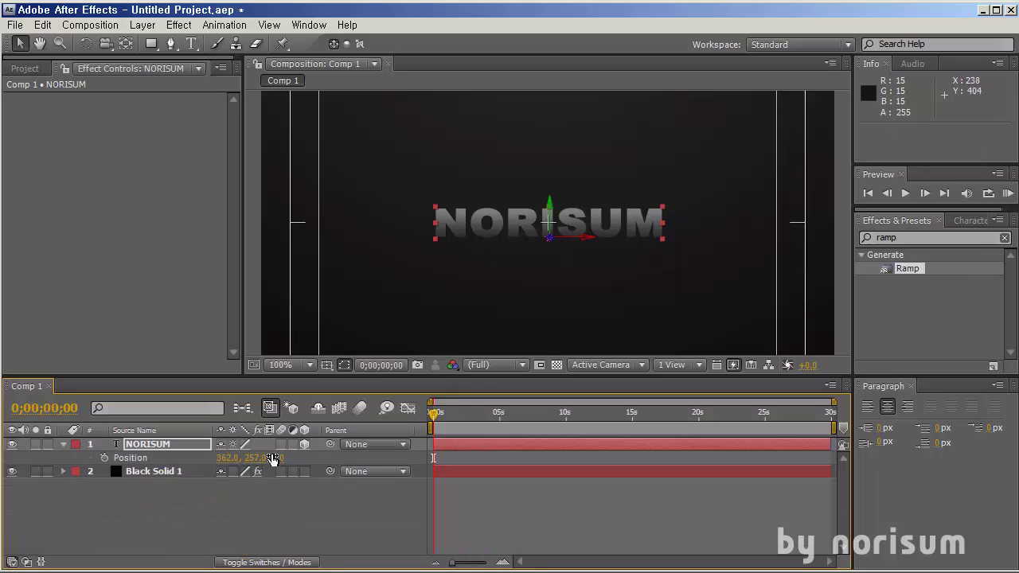
drag(280, 457, 207, 458)
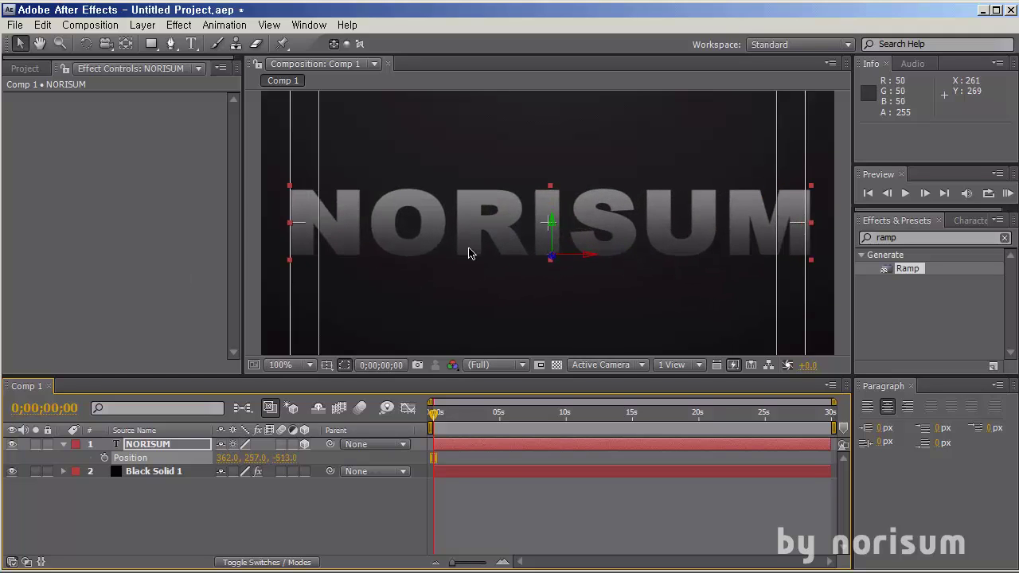
drag(289, 464, 243, 460)
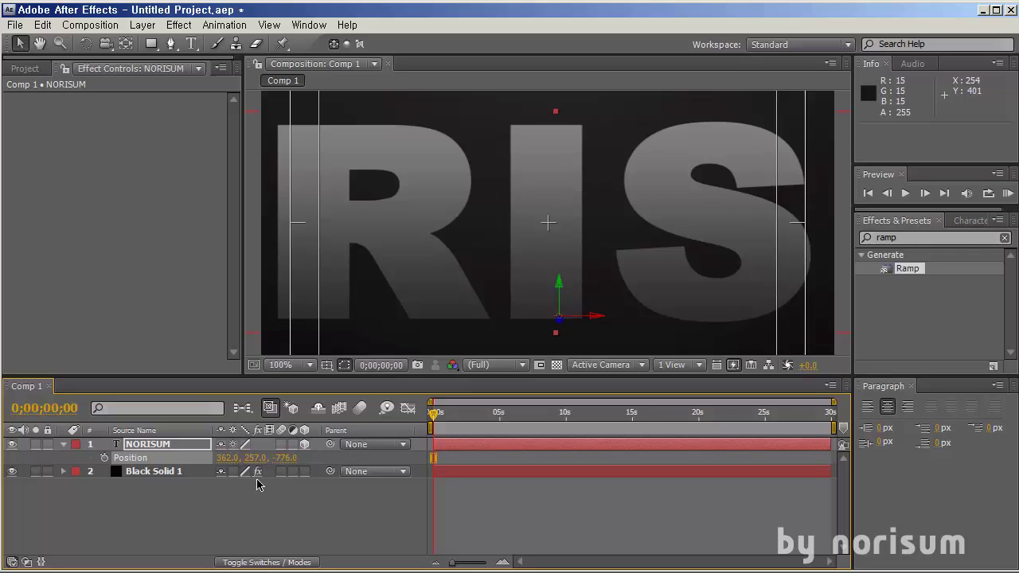
Step: Undo the Z position changes made to the NORISUM text layer
key(ctrl+z)
key(ctrl+z)
key(ctrl+z)
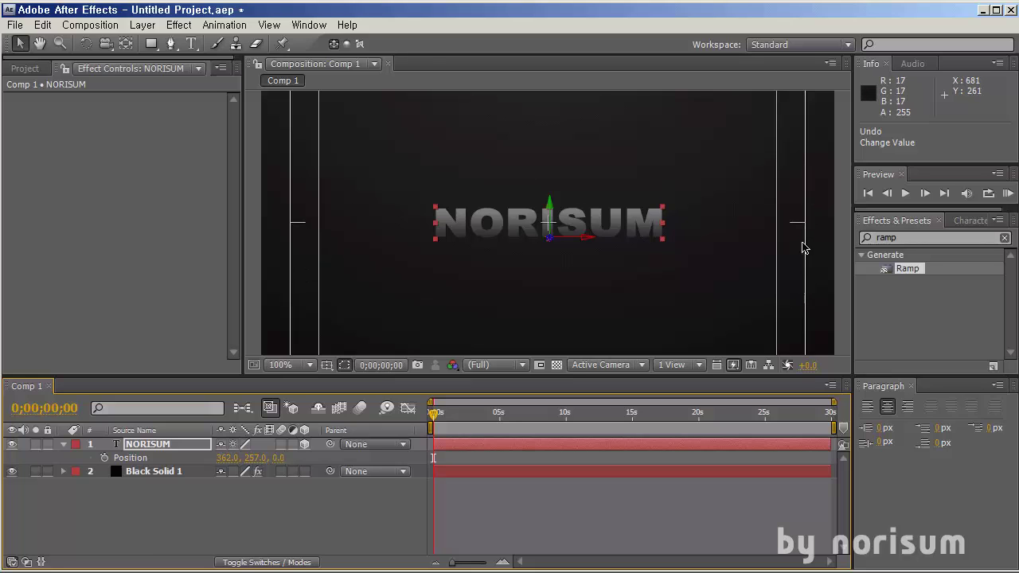
Step: Reveal the Layer Styles of the NORISUM layer and collapse its Transform properties
click(63, 445)
click(64, 445)
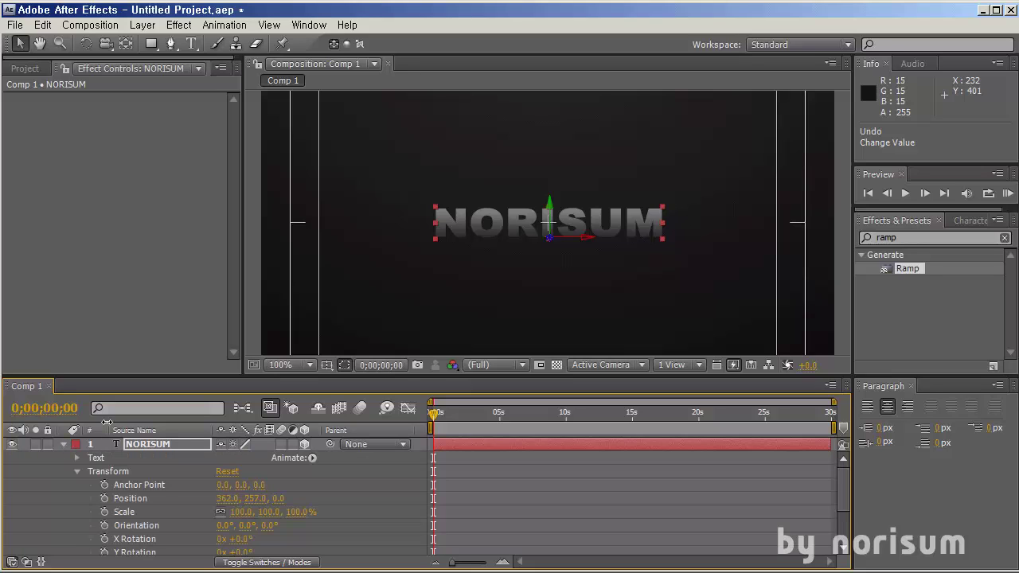
click(78, 473)
click(78, 473)
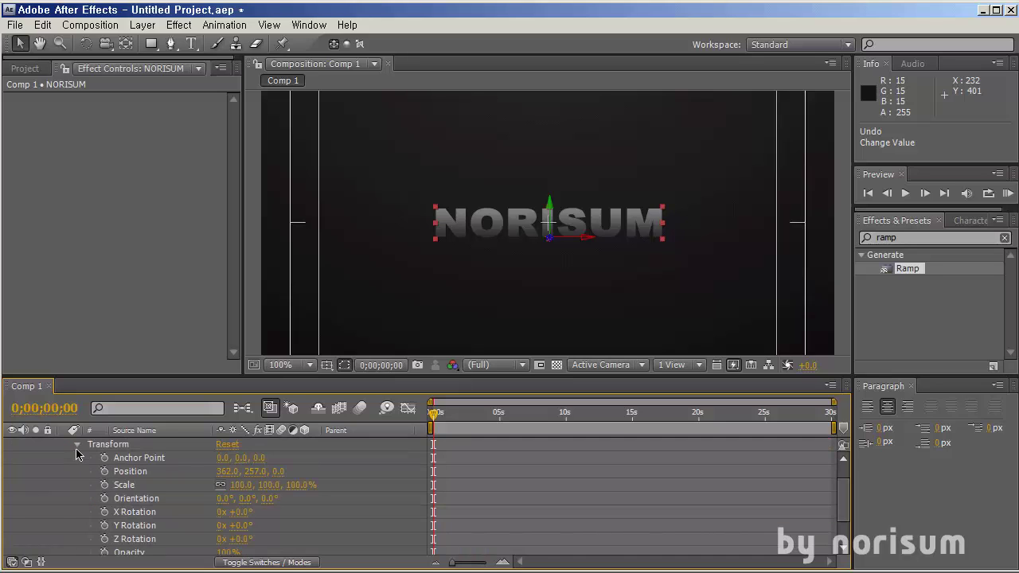
click(76, 450)
click(77, 499)
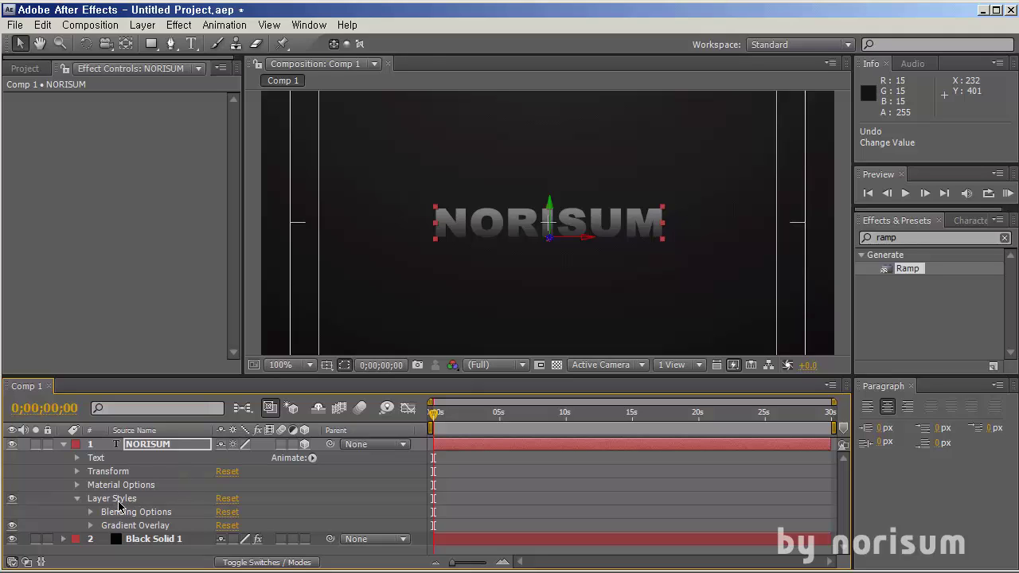
Step: Add a Bevel and Emboss layer style to the NORISUM text layer
click(155, 446)
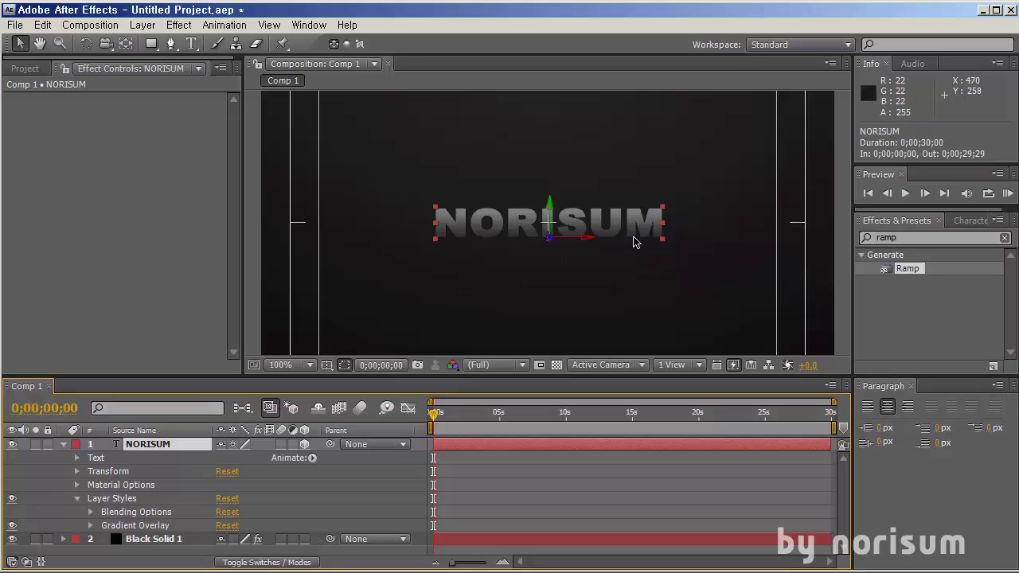
click(143, 24)
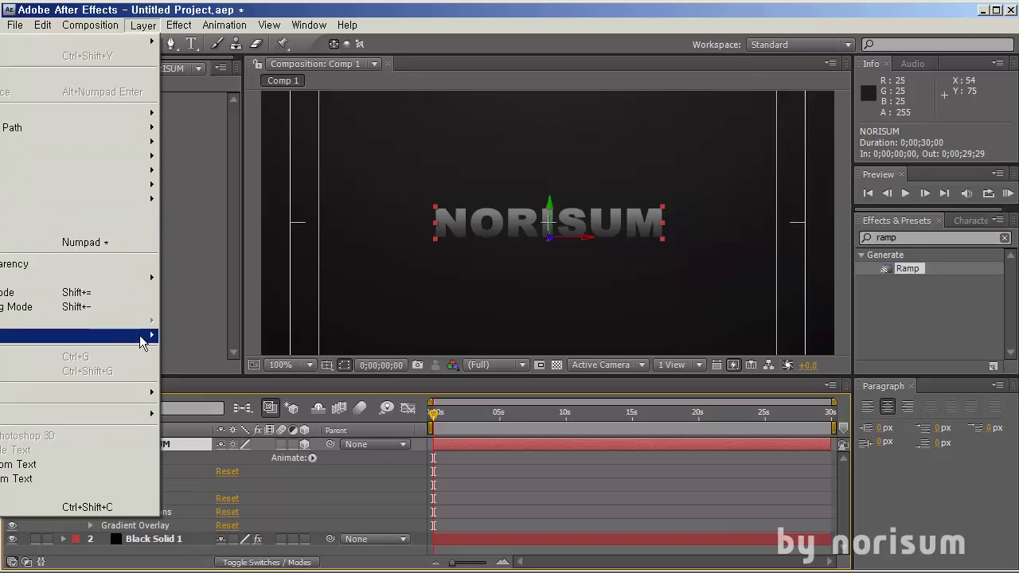
mouse_move(145, 336)
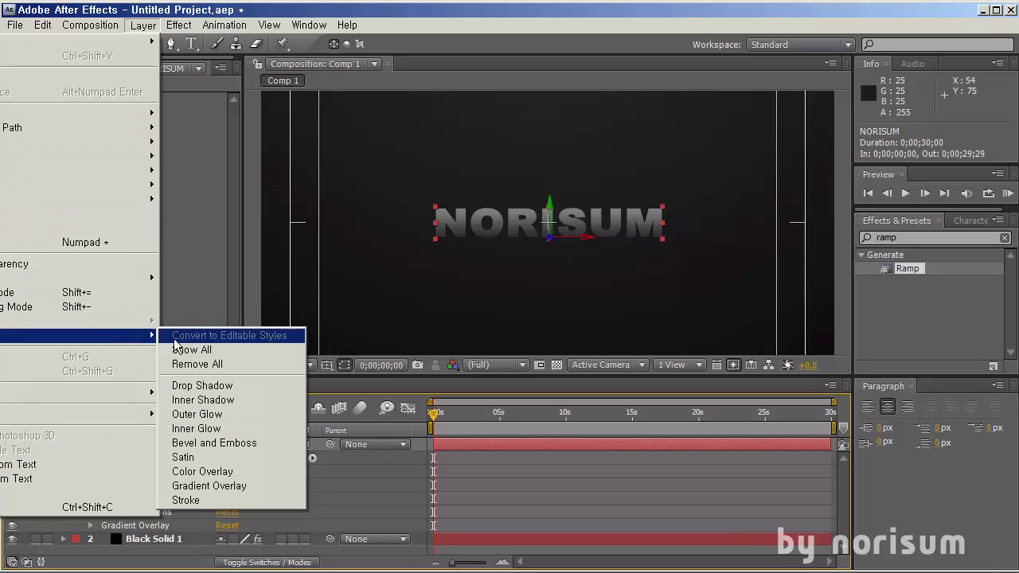
click(229, 444)
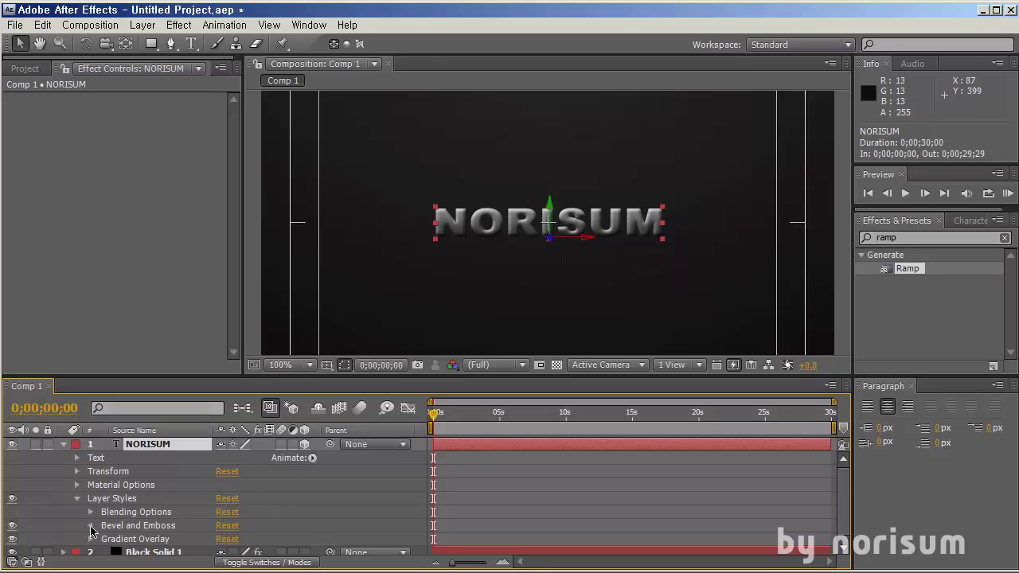
Step: Set the Size of NORISUM's Bevel and Emboss style to 1.0 and deselect the layer
click(90, 525)
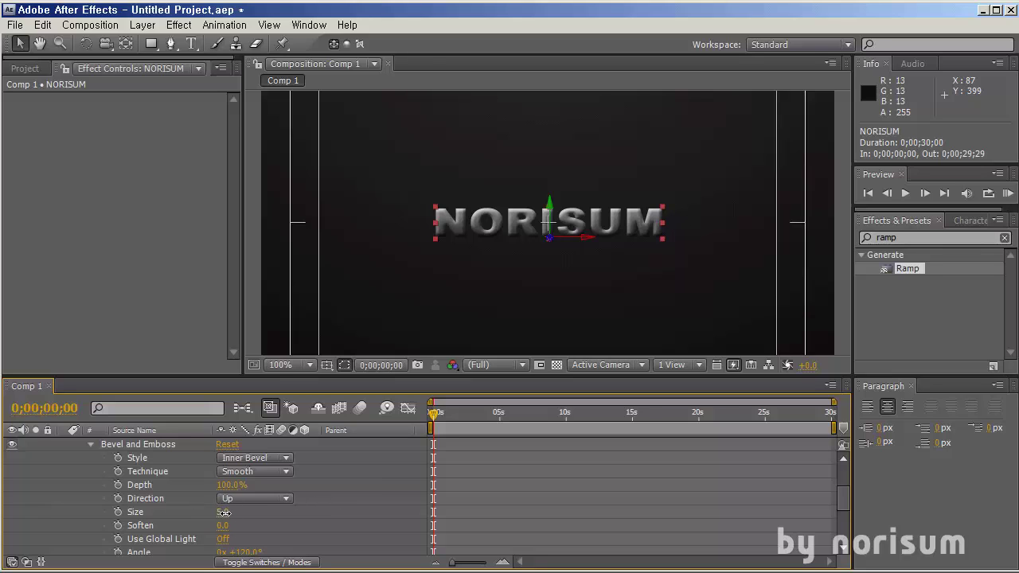
drag(223, 513, 220, 515)
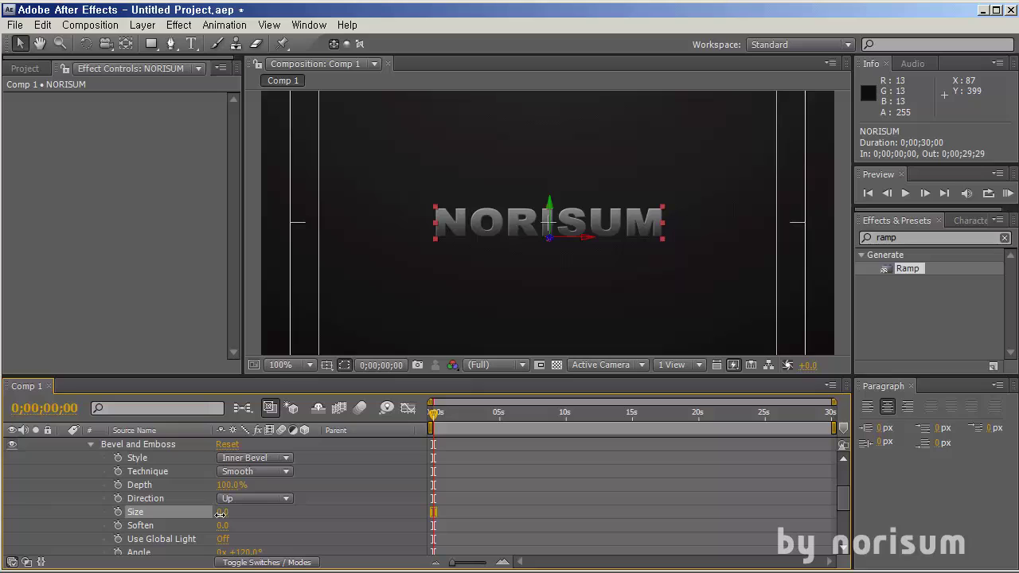
click(222, 512)
key(Return)
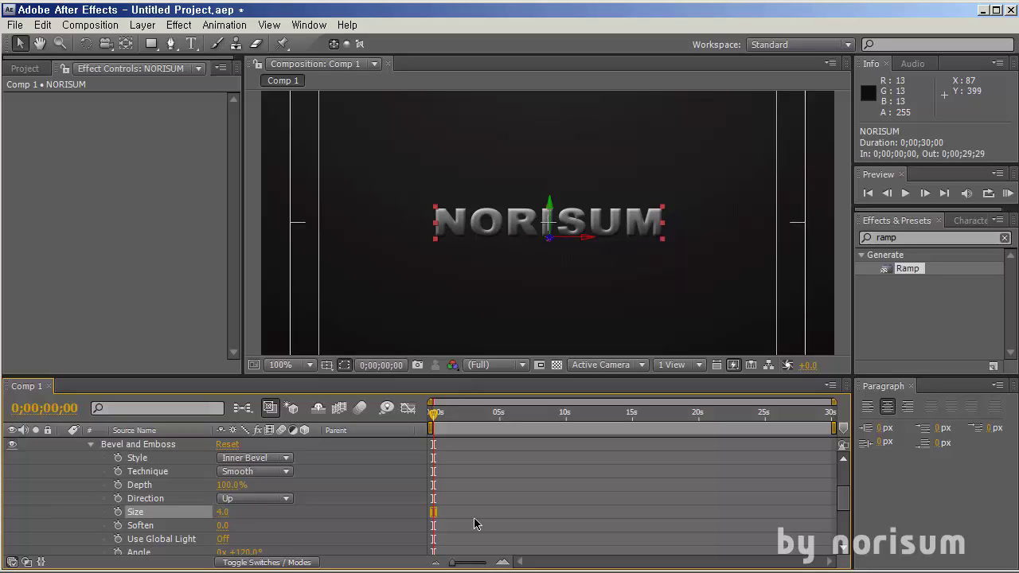
click(221, 512)
key(Return)
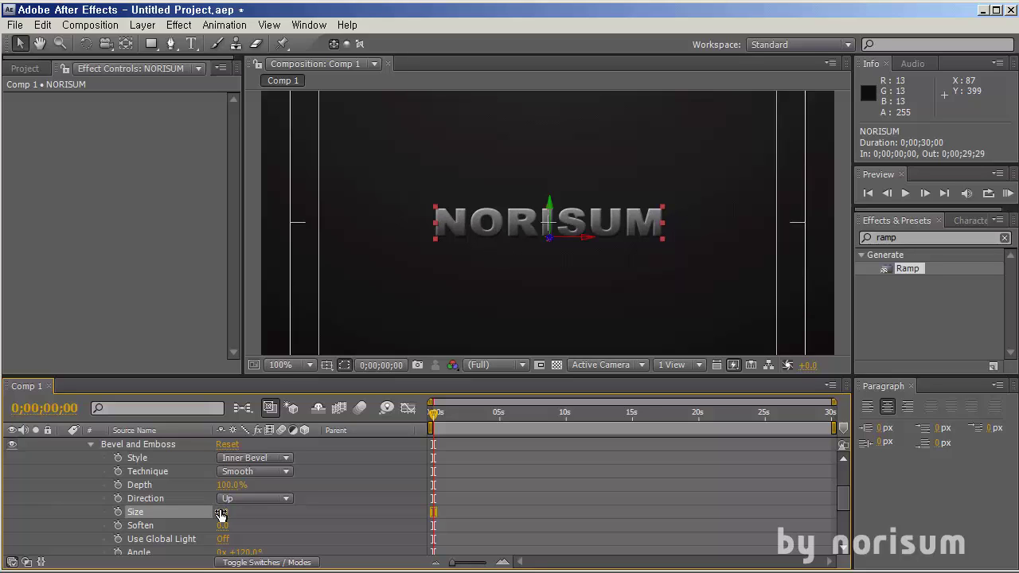
click(466, 474)
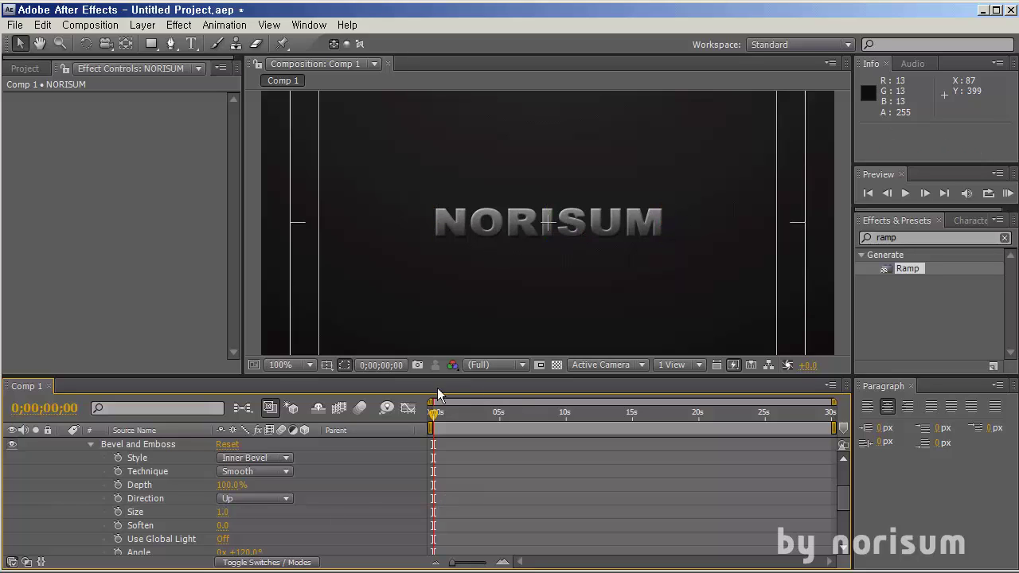
Step: Review the Bevel and Emboss settings of the NORISUM layer and collapse its Layer Styles group
scroll(356, 505, up, 2)
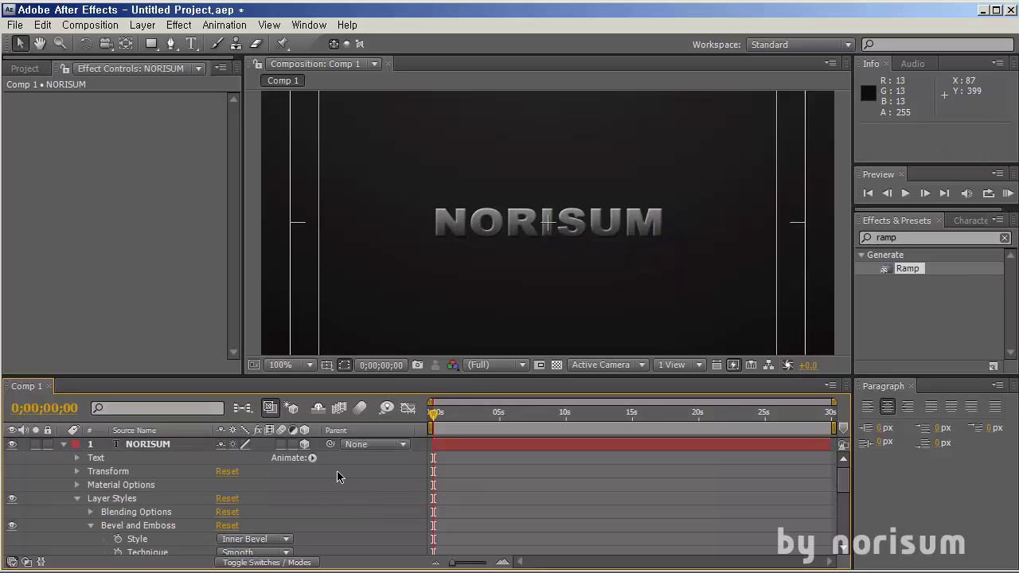
click(64, 445)
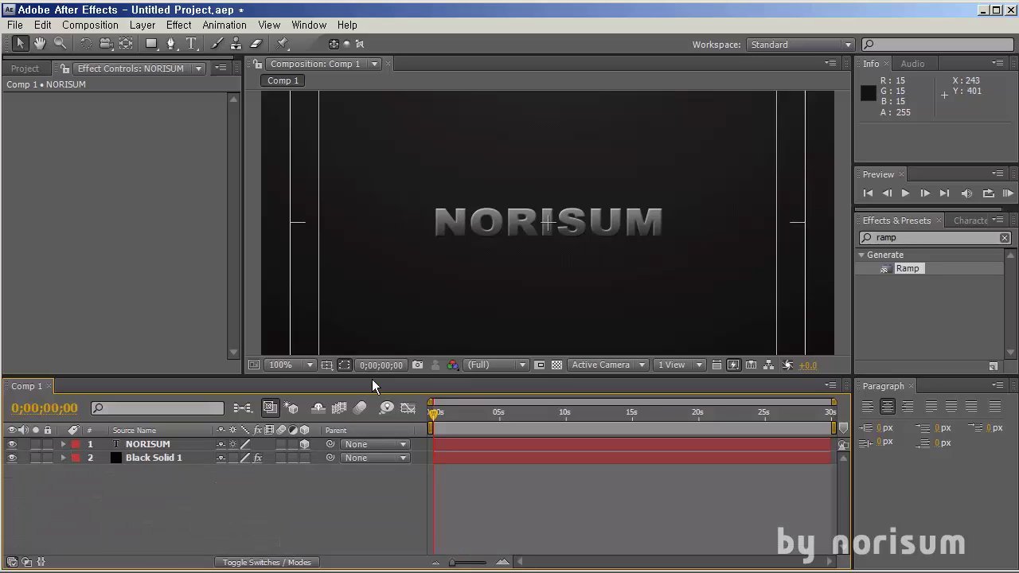
click(151, 446)
click(63, 445)
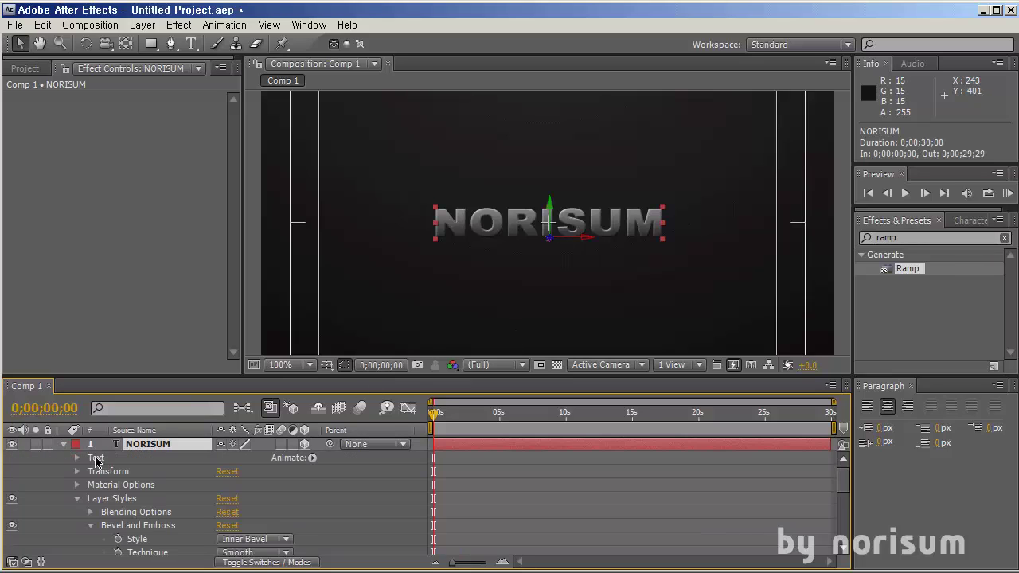
scroll(238, 516, down, 2)
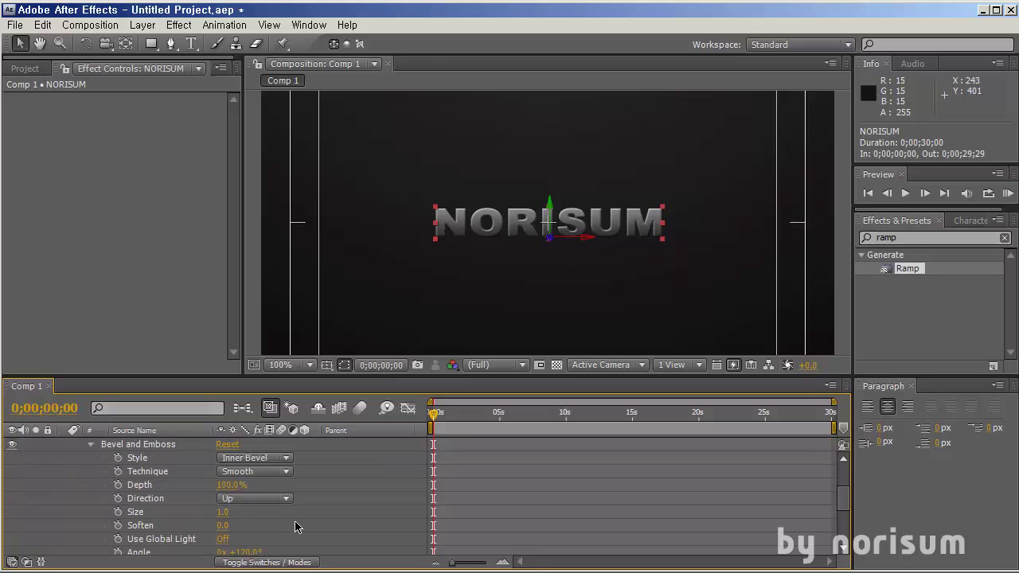
scroll(295, 526, down, 1)
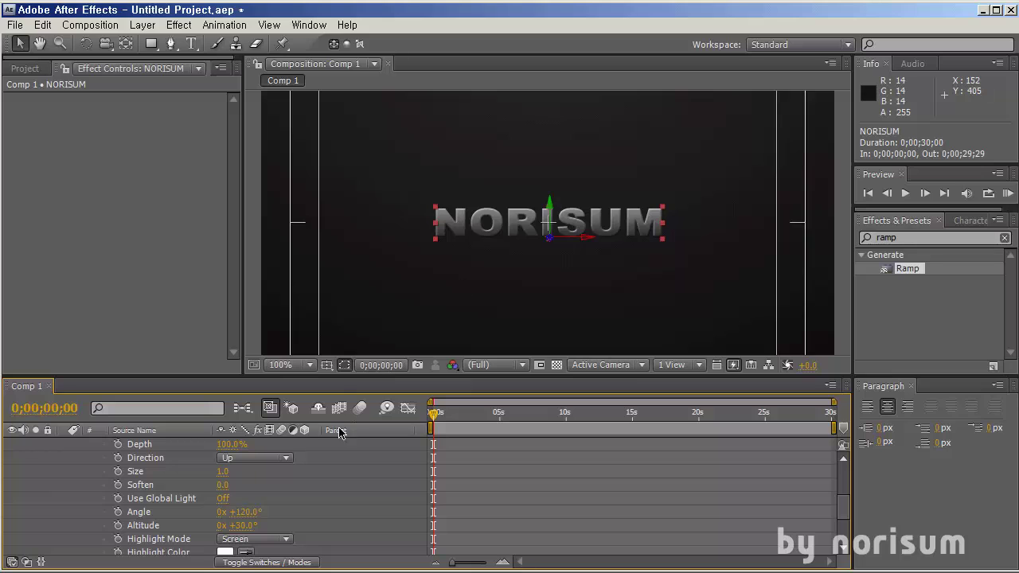
scroll(350, 492, up, 3)
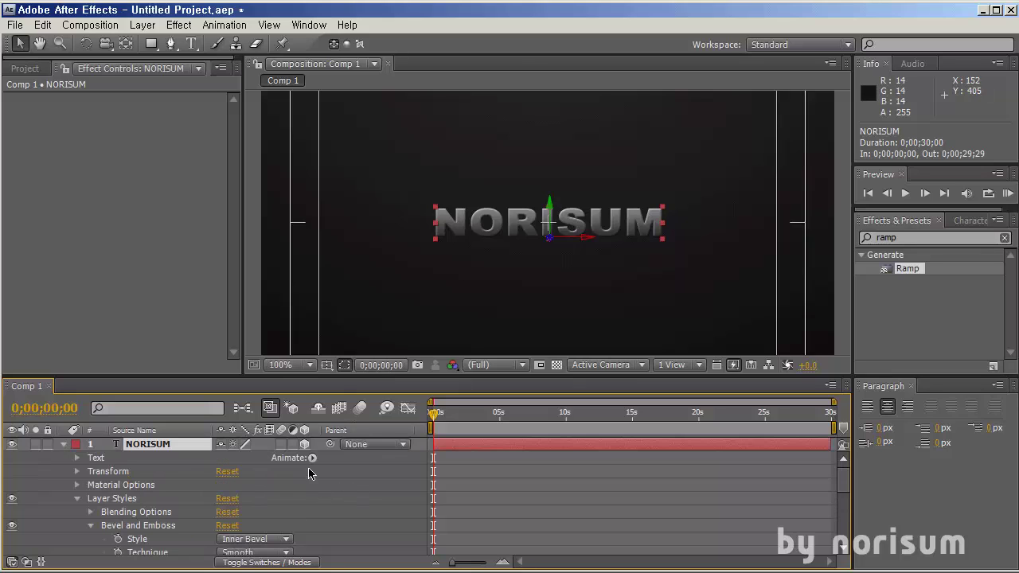
click(90, 527)
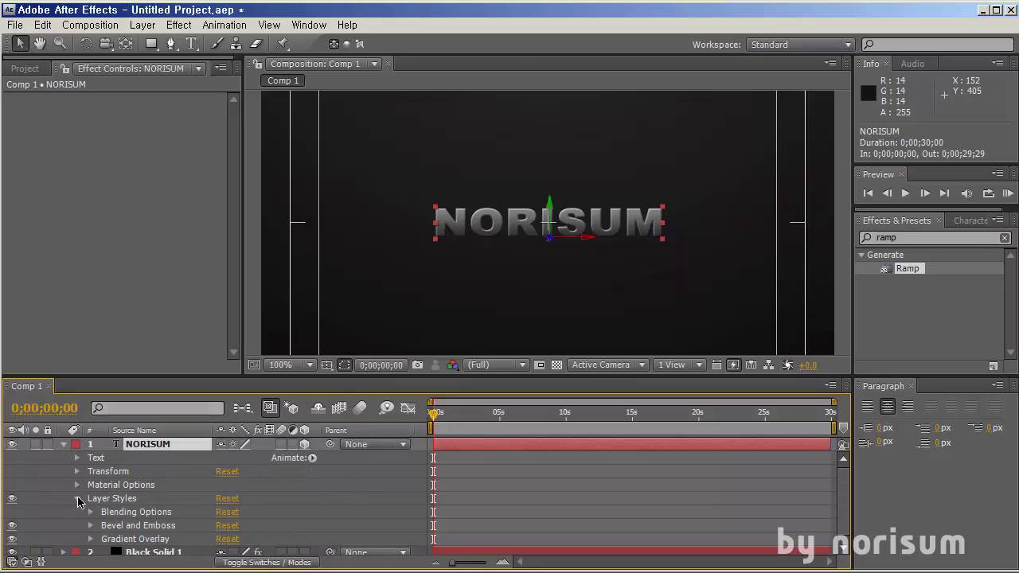
click(78, 499)
Step: Add a Drop Shadow layer style to the NORISUM text layer and deselect the layer
click(116, 27)
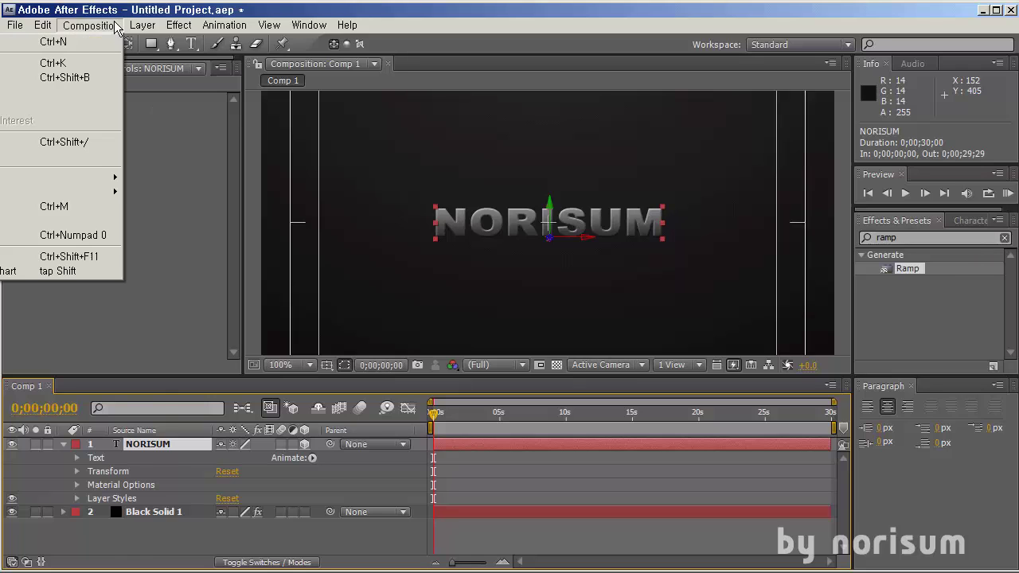
mouse_move(138, 27)
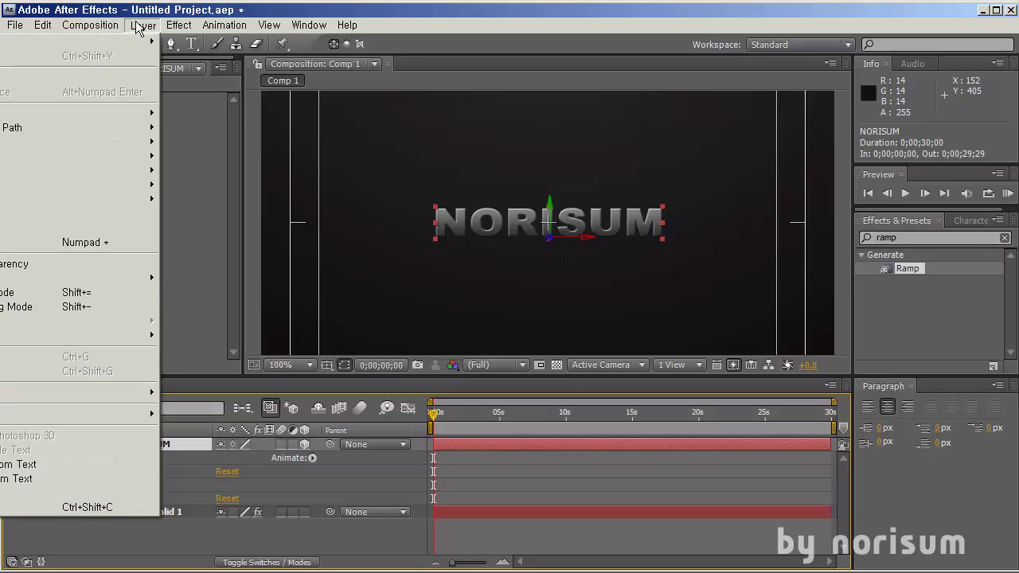
mouse_move(122, 336)
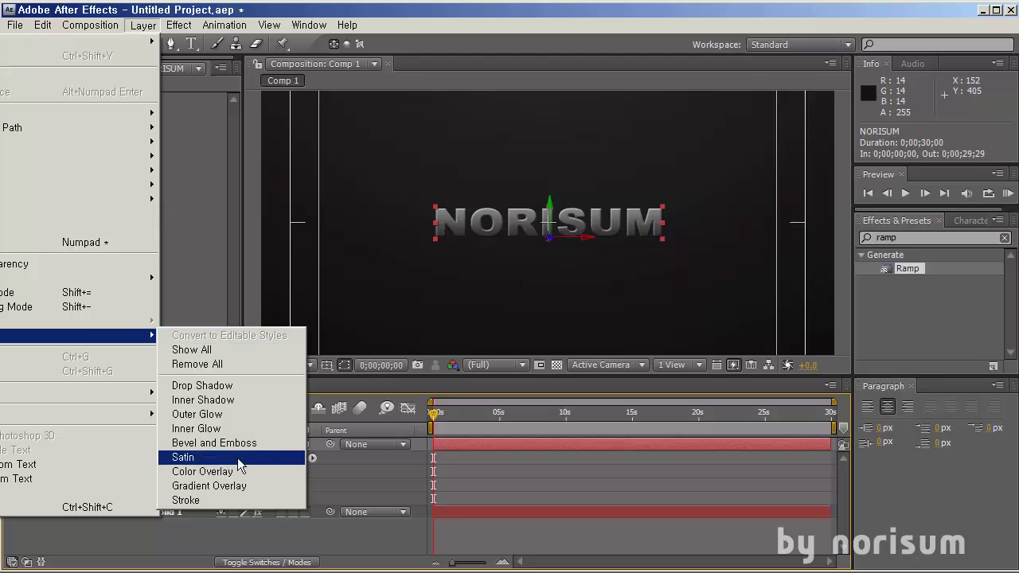
click(236, 390)
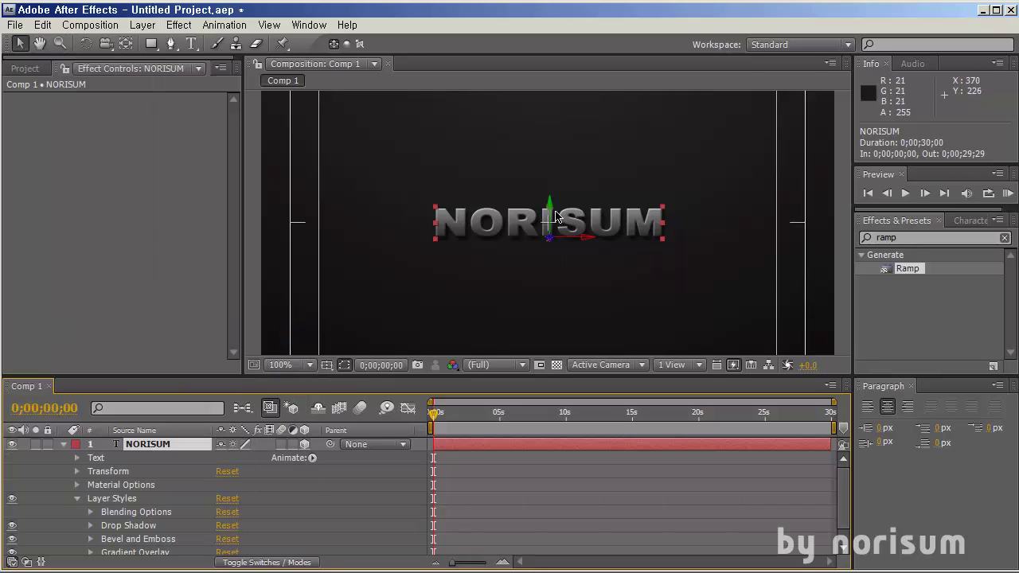
click(519, 455)
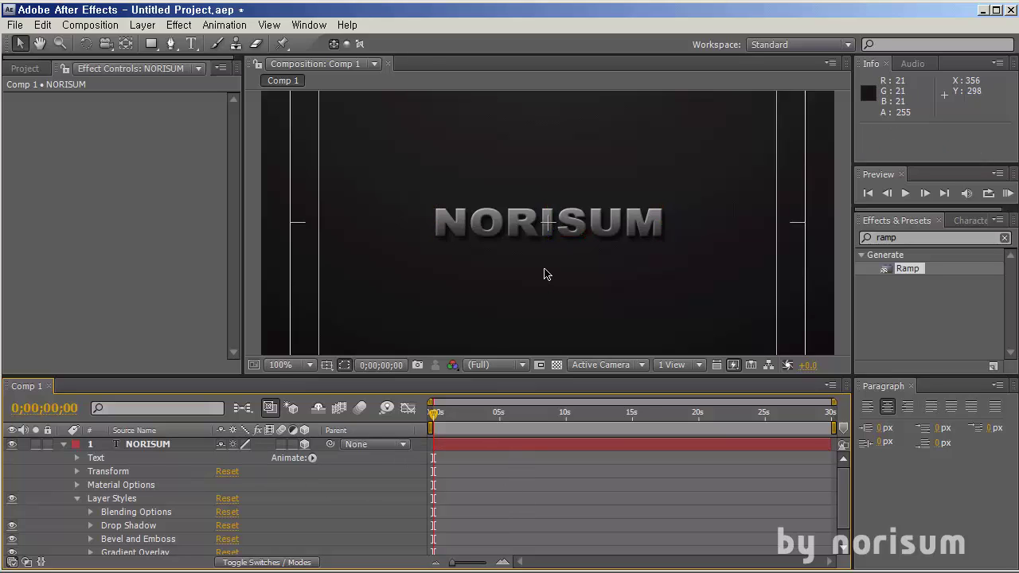
Step: Try a Soften value of about 3.5 on NORISUM's Bevel and Emboss style and undo it
scroll(250, 524, down, 1)
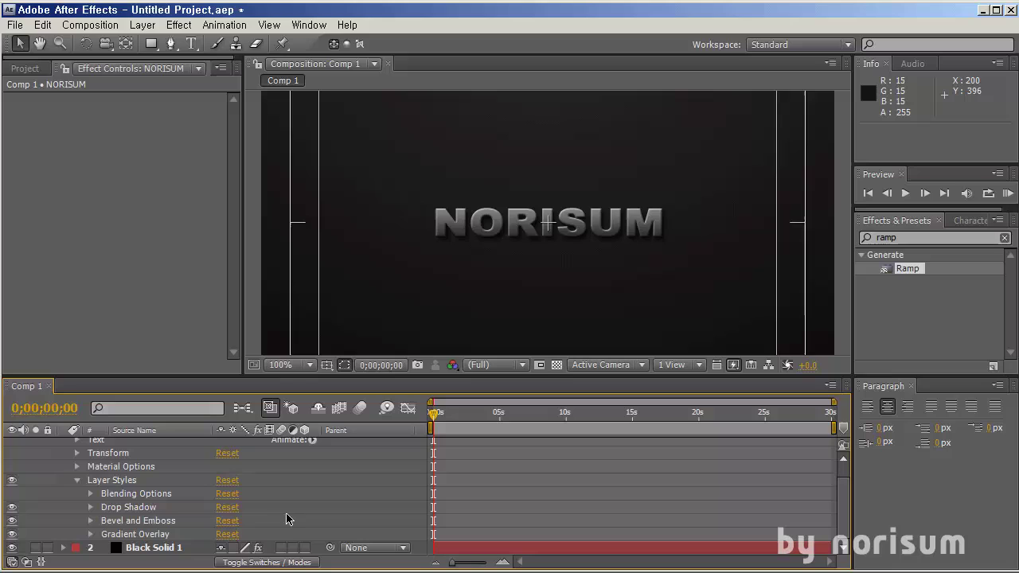
click(90, 522)
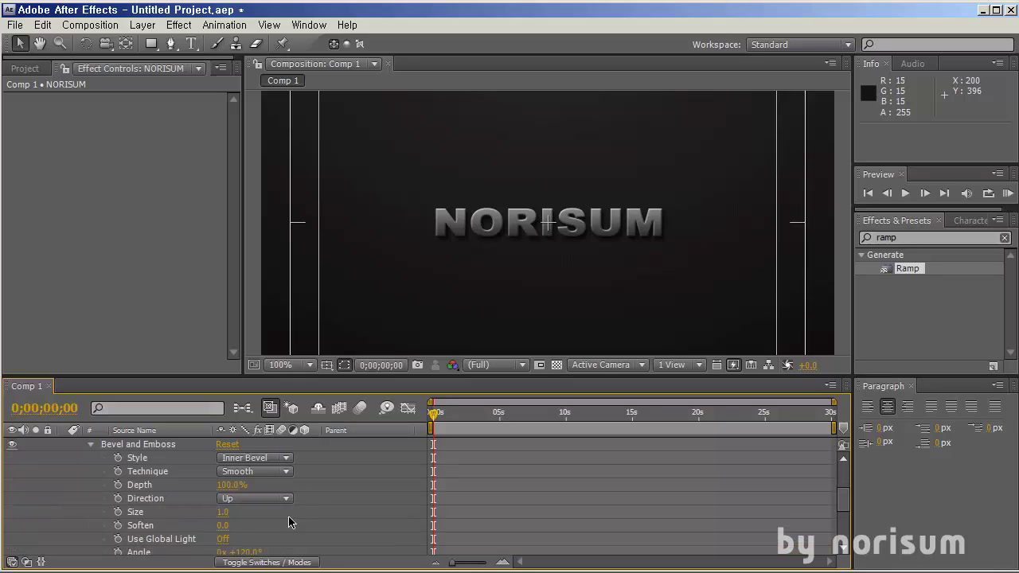
drag(226, 529, 288, 528)
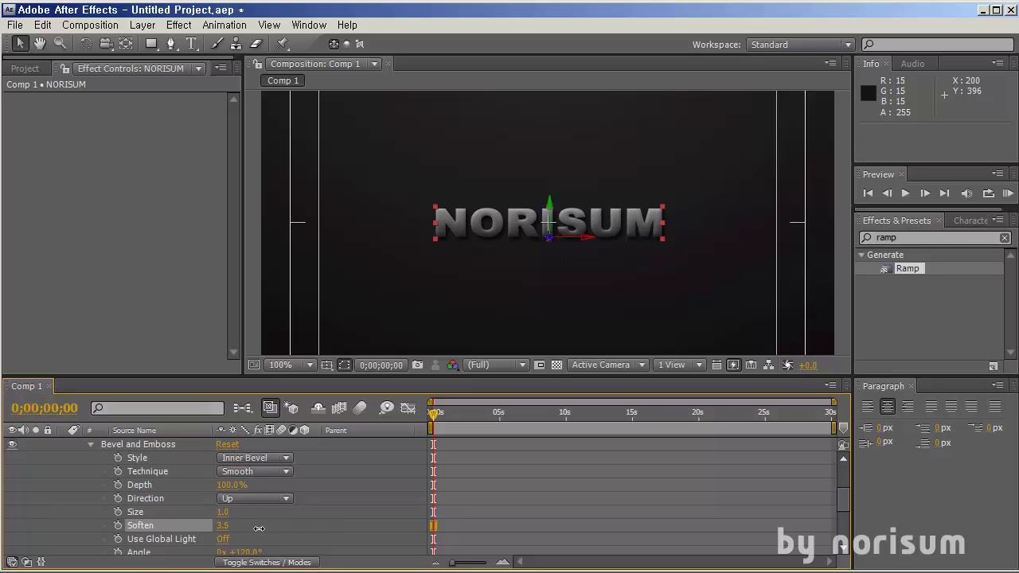
key(ctrl+z)
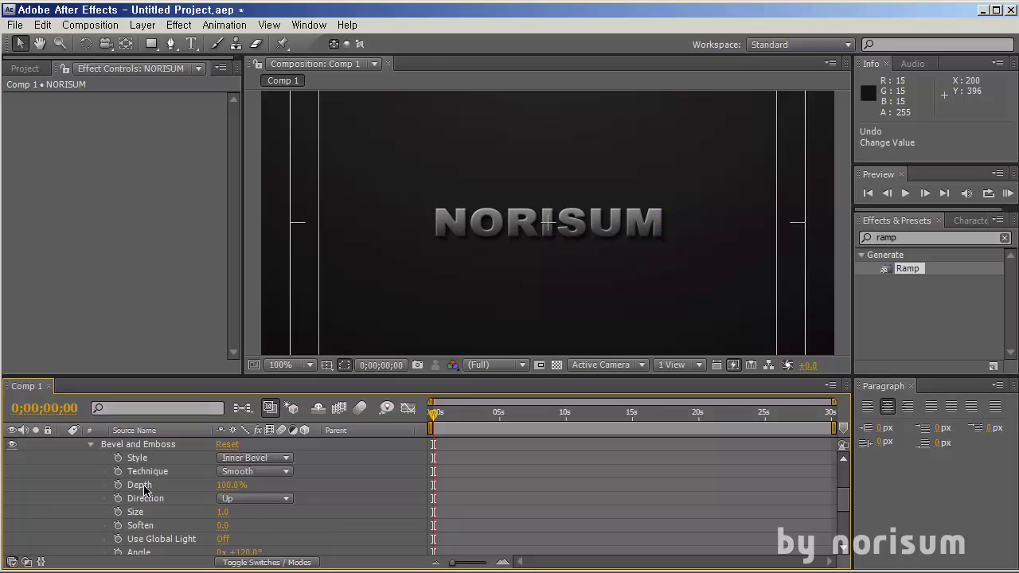
click(93, 445)
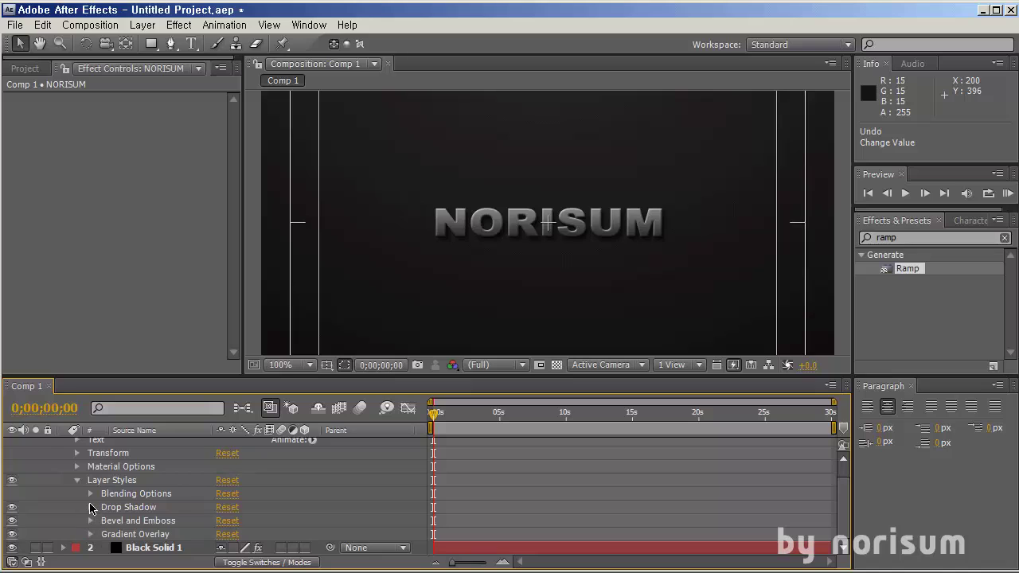
Step: Try a 100% Spread and a larger Distance on NORISUM's Drop Shadow, undoing each change
click(90, 507)
scroll(264, 500, down, 2)
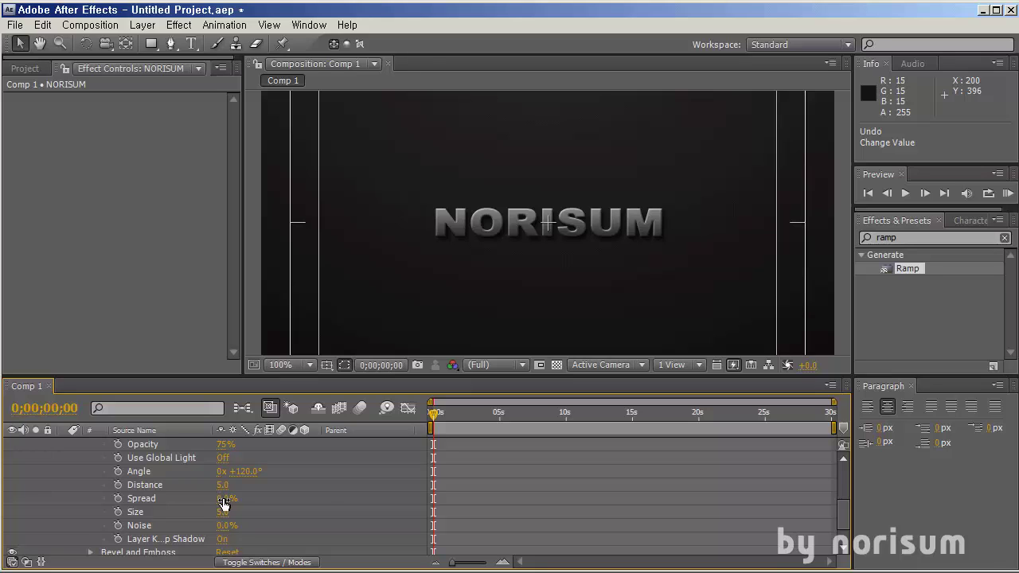
drag(223, 504, 311, 494)
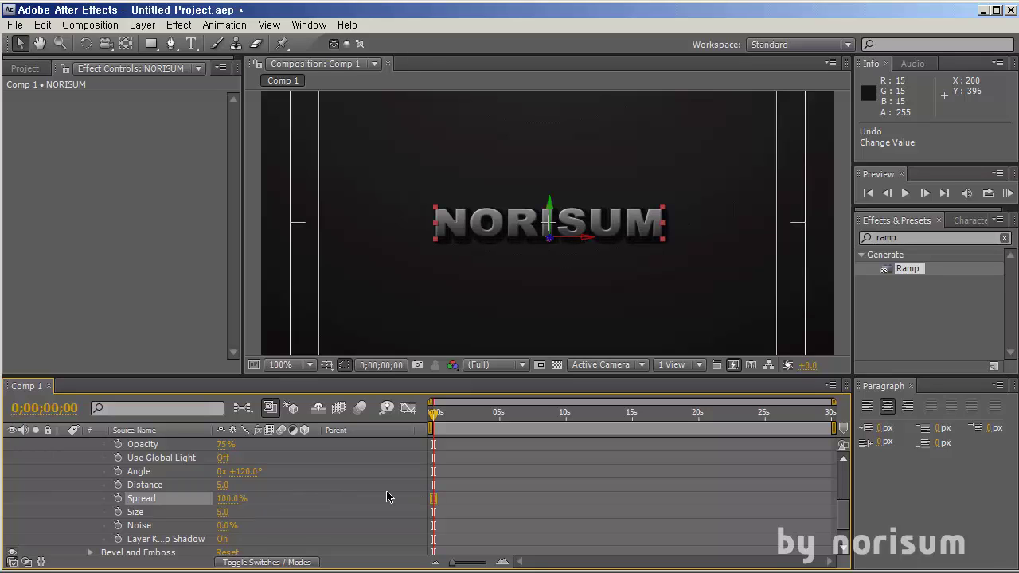
key(ctrl+z)
drag(224, 486, 256, 488)
key(ctrl+z)
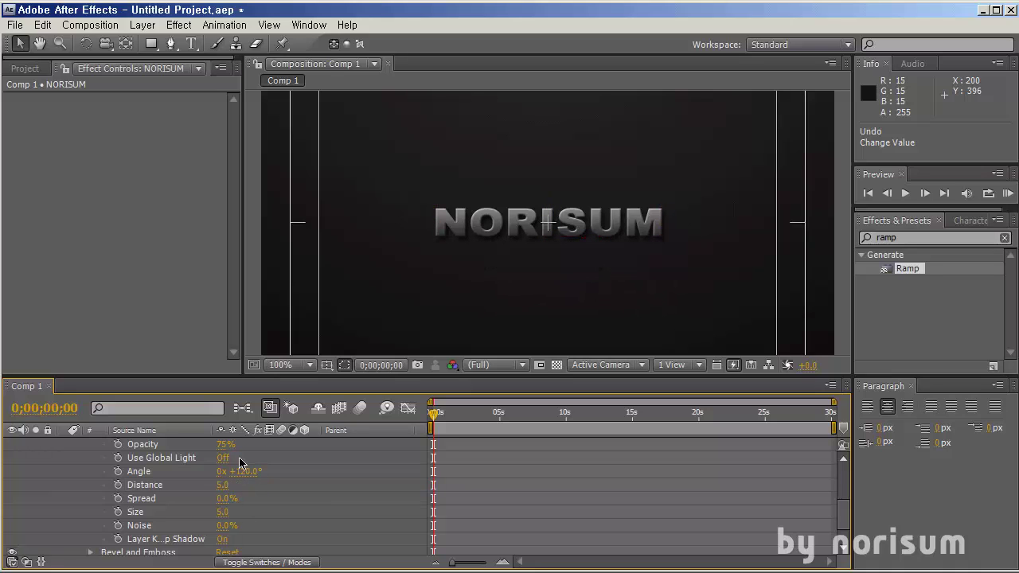
Step: Lower the Opacity of NORISUM's Drop Shadow to 14%
drag(226, 444, 185, 450)
click(323, 486)
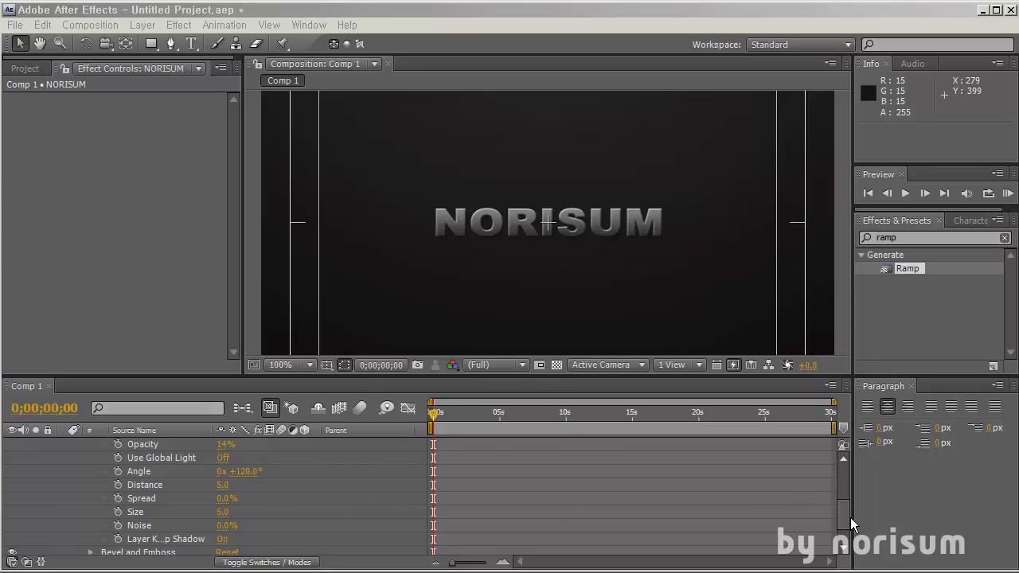
click(841, 488)
scroll(166, 474, up, 1)
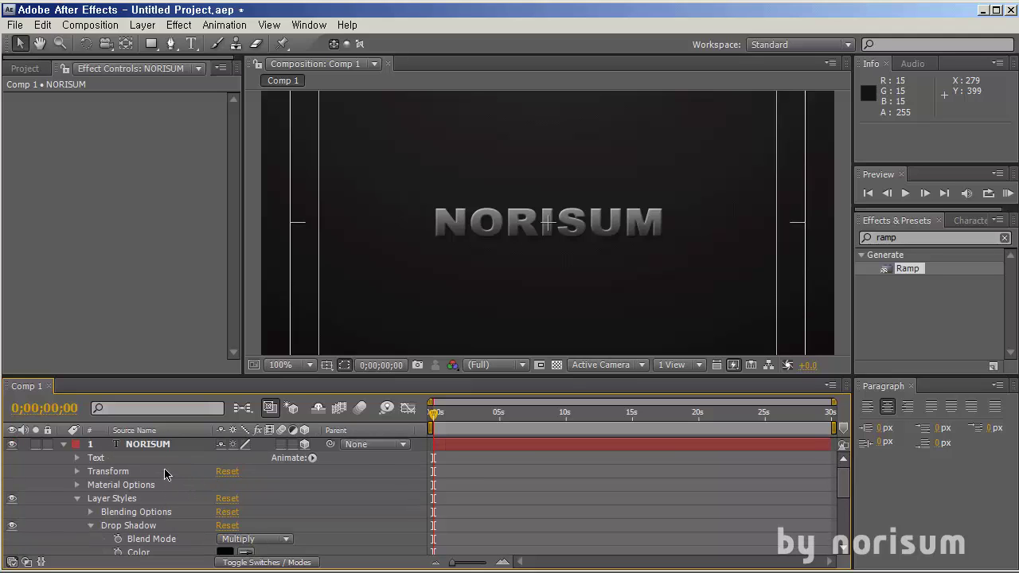
Step: Add Position keyframes to the NORISUM layer at the composition start and ten frames after it
click(64, 445)
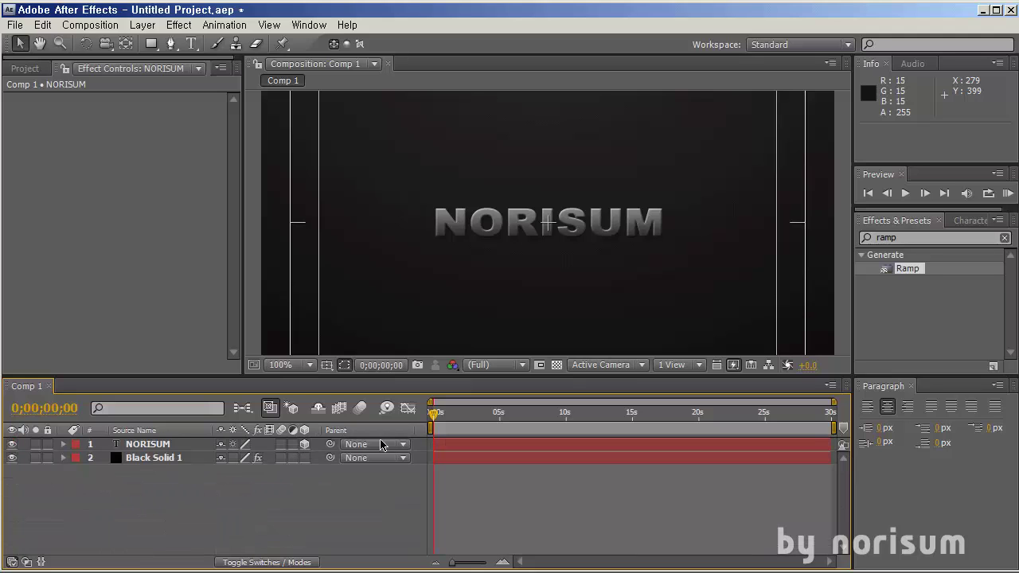
click(160, 448)
key(p)
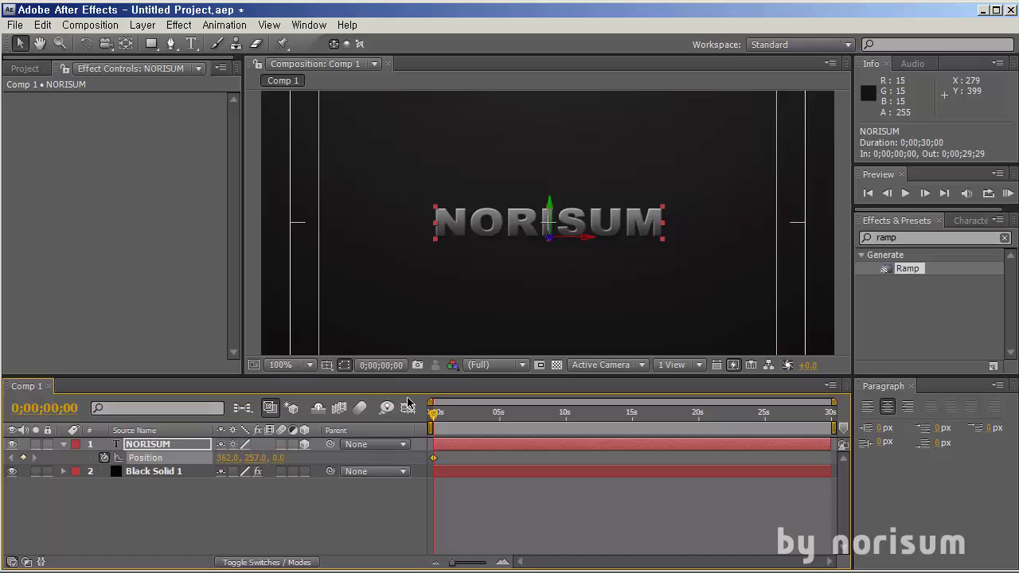
key(shift+Page_Down)
click(12, 458)
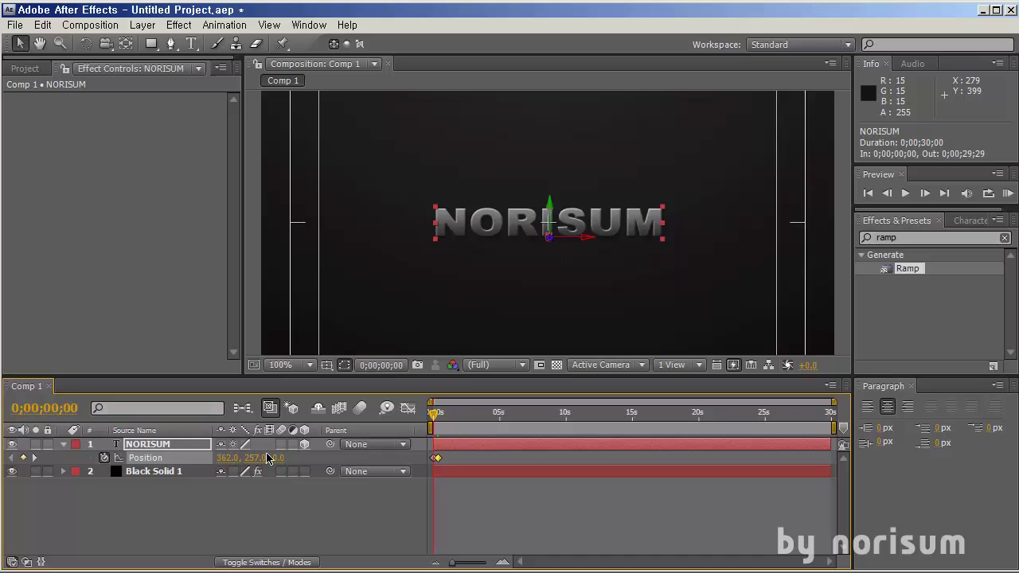
Step: Set NORISUM's Z position to about -915.8 at the first keyframe and preview the fly-in
drag(278, 459, 141, 425)
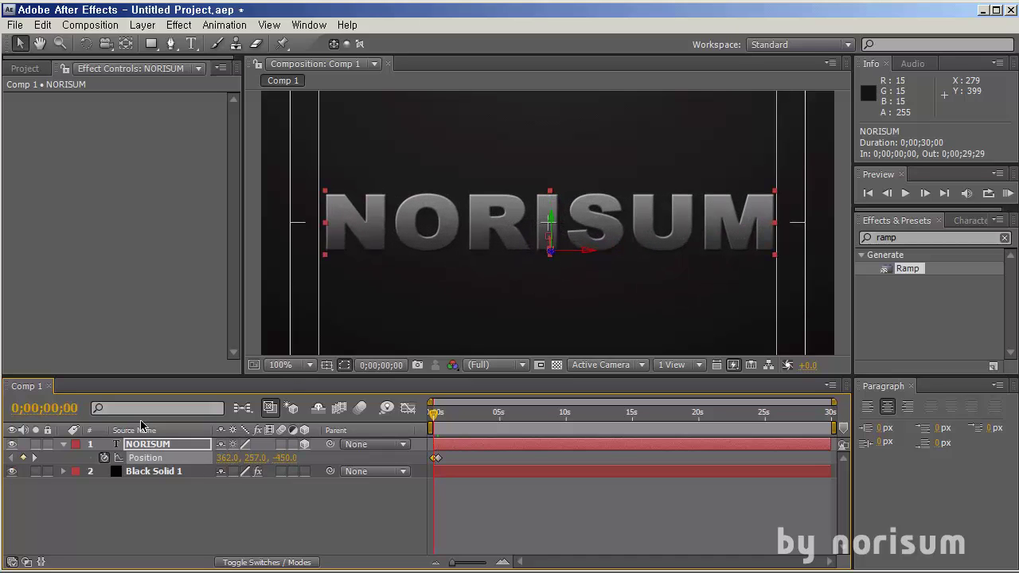
drag(550, 250, 584, 374)
key(comma)
click(396, 505)
scroll(499, 304, up, 1)
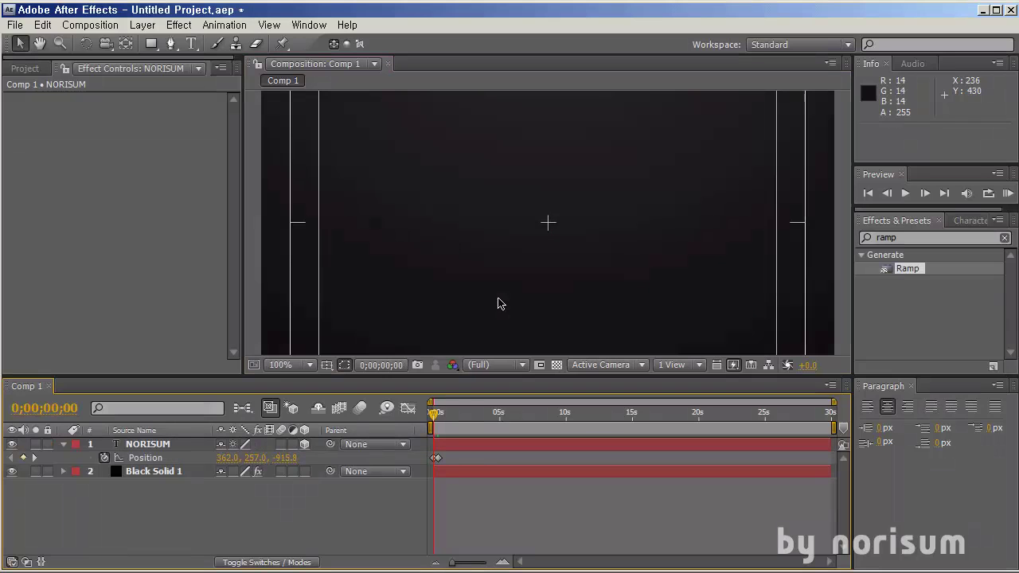
key(space)
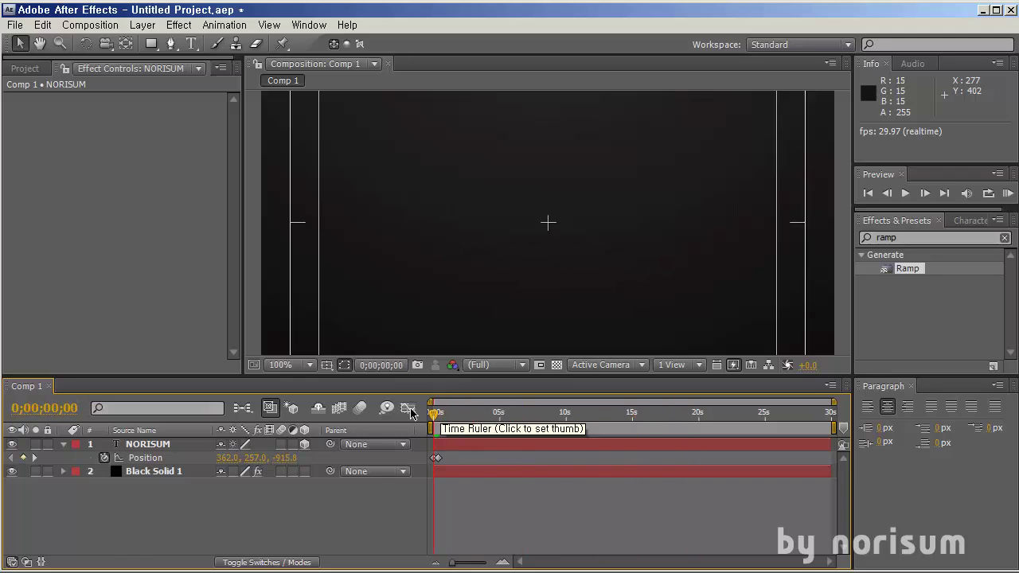
Step: Trim the end of the NORISUM layer to 0;00;05;00
mouse_move(504, 414)
mouse_down()
mouse_move(483, 414)
mouse_move(499, 414)
mouse_up()
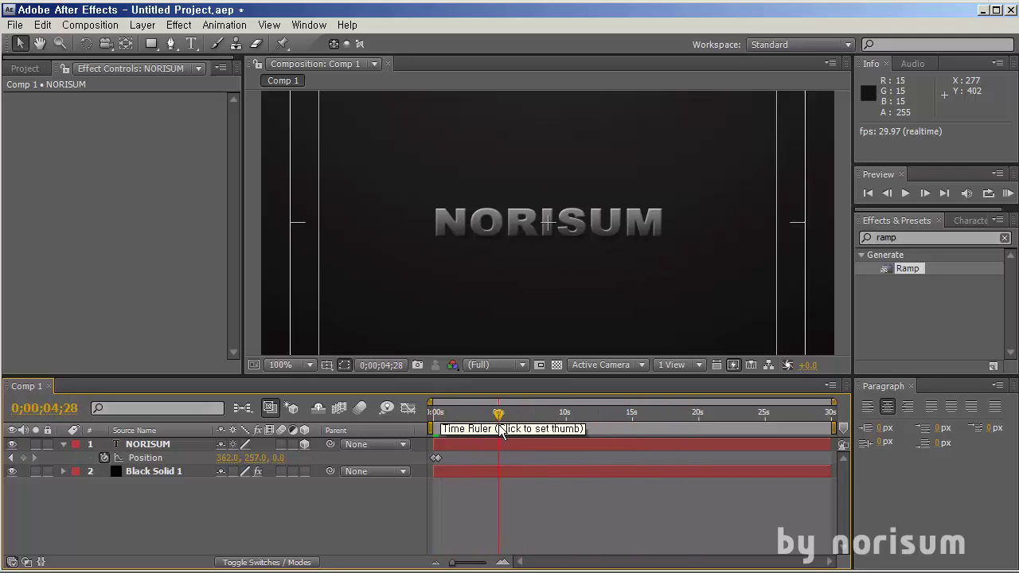
key(Page_Down)
key(Page_Down)
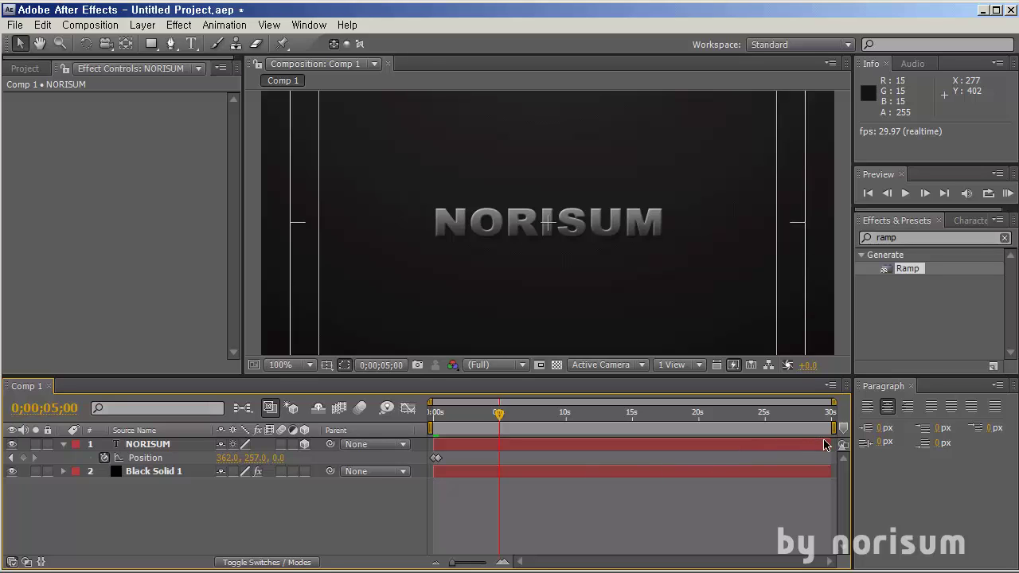
drag(825, 445, 500, 444)
click(250, 552)
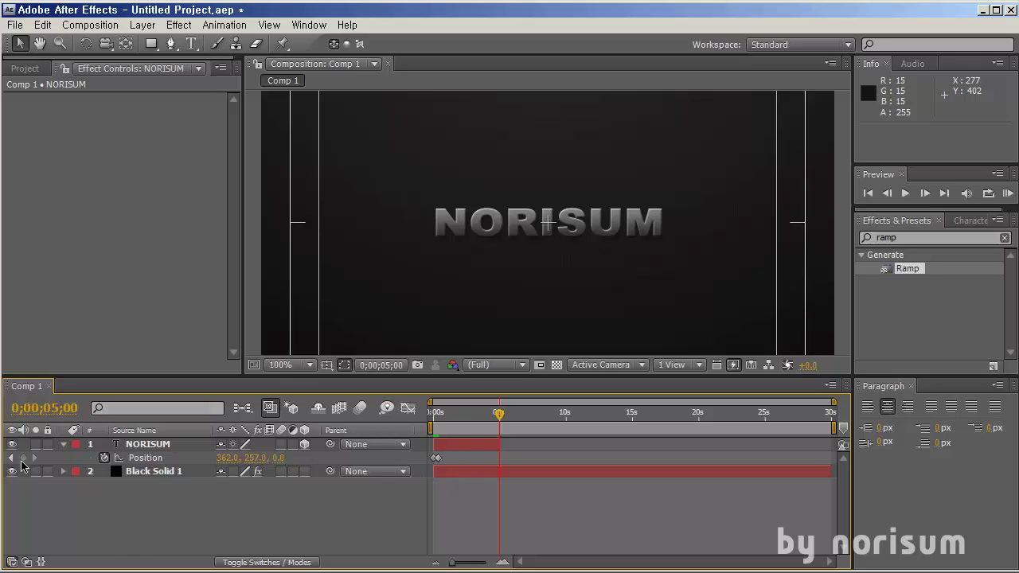
Step: Add Position keyframes to NORISUM at 0;00;05;00 and ten frames earlier at 0;00;04;20
click(22, 459)
key(shift+Page_Up)
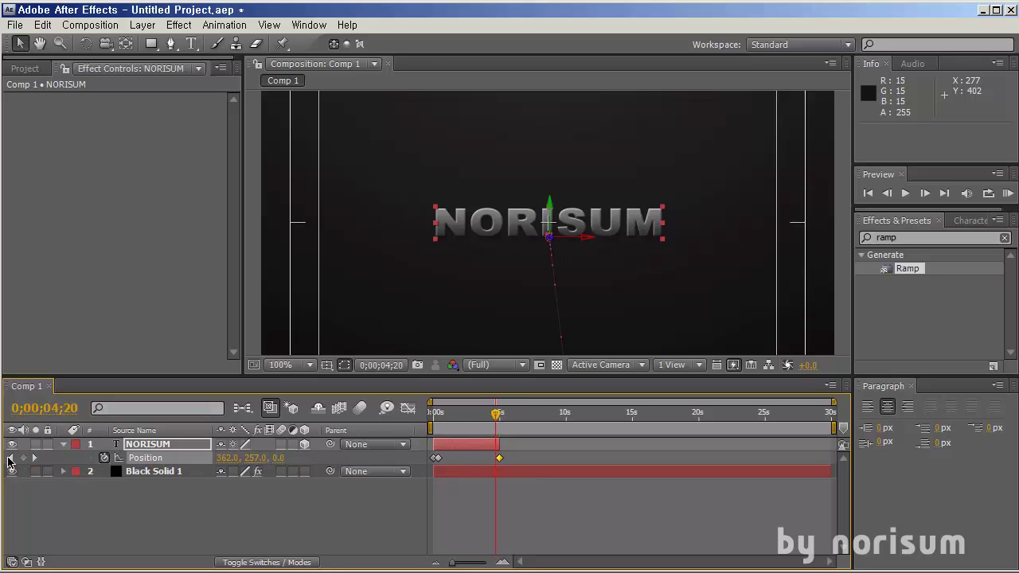
click(33, 458)
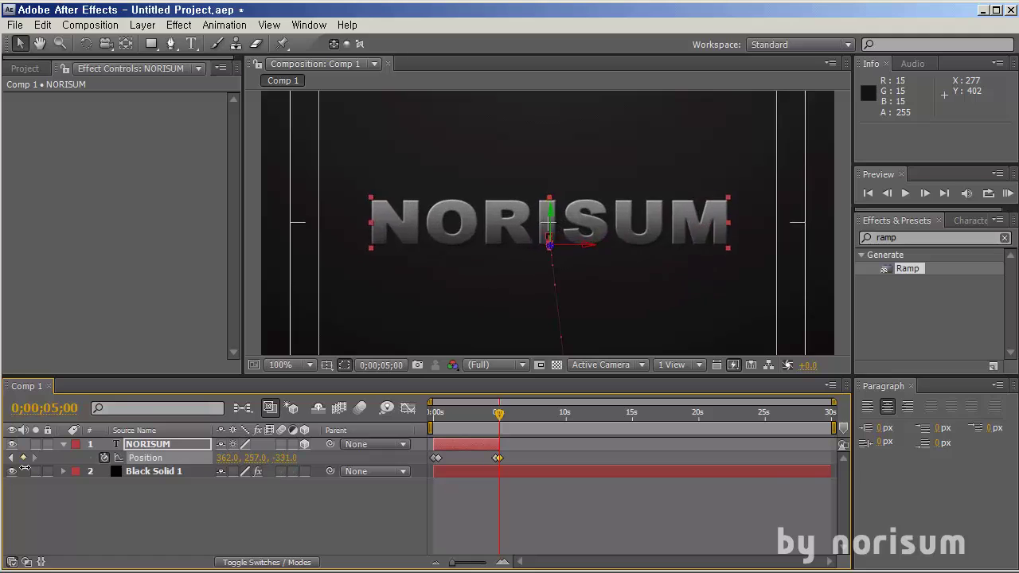
Step: Set NORISUM's Z position to 4000 at the 0;00;05;00 keyframe
drag(24, 468, 845, 548)
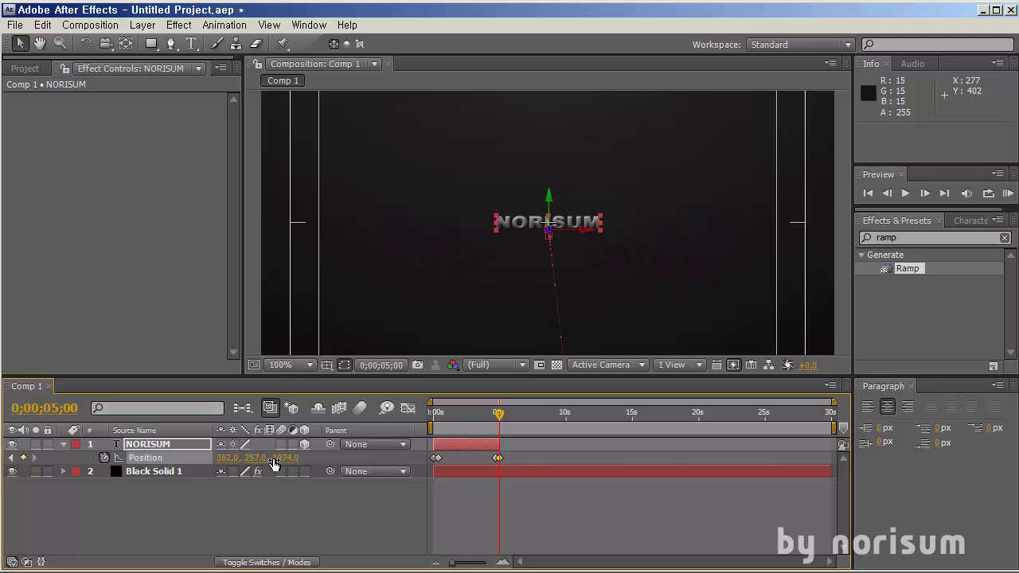
drag(275, 459, 716, 462)
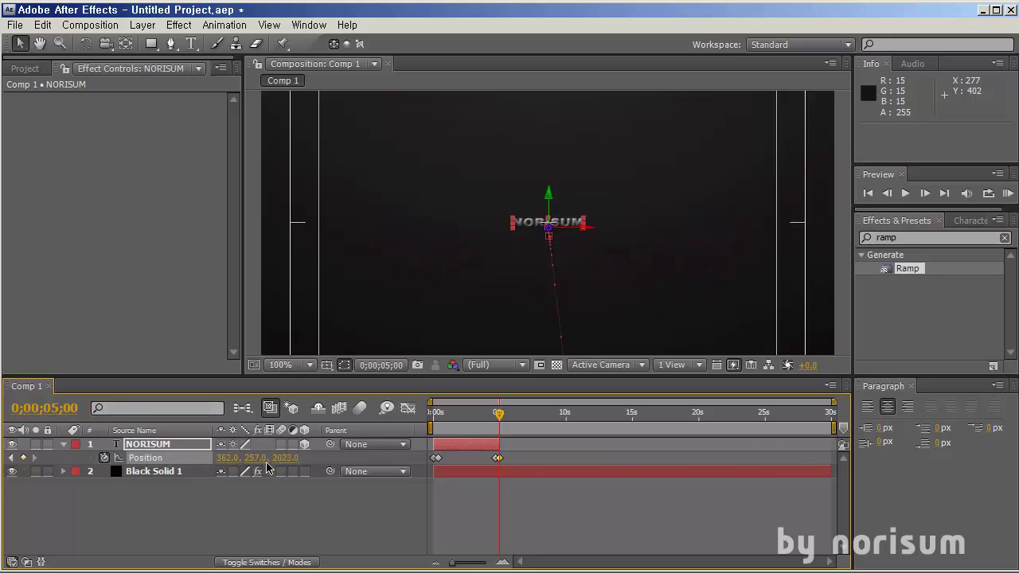
drag(285, 458, 364, 442)
drag(262, 462, 982, 441)
click(290, 458)
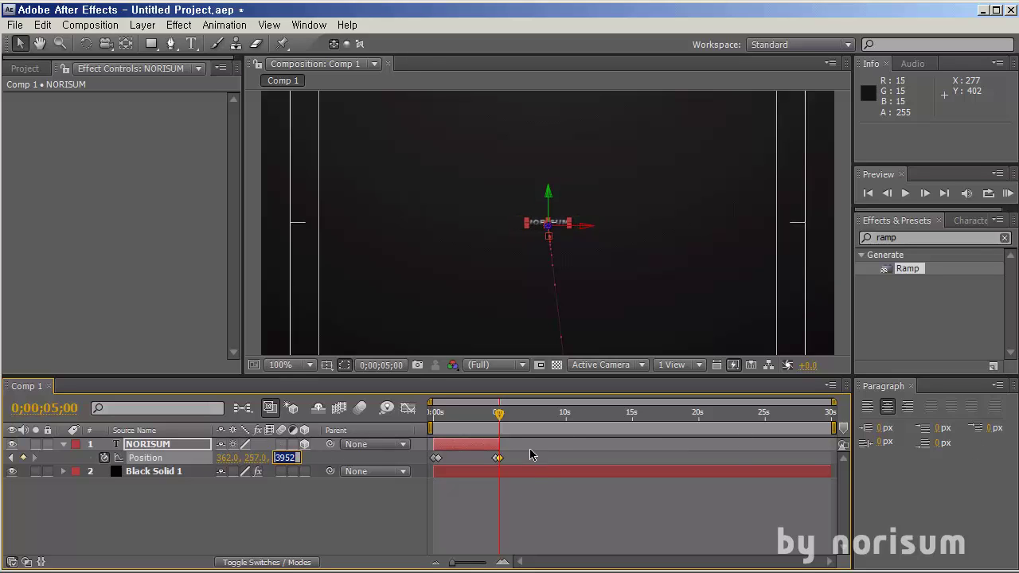
text(4000)
key(Return)
click(437, 508)
Step: Duplicate the NORISUM layer and start the copy at 0;00;04;20
click(161, 448)
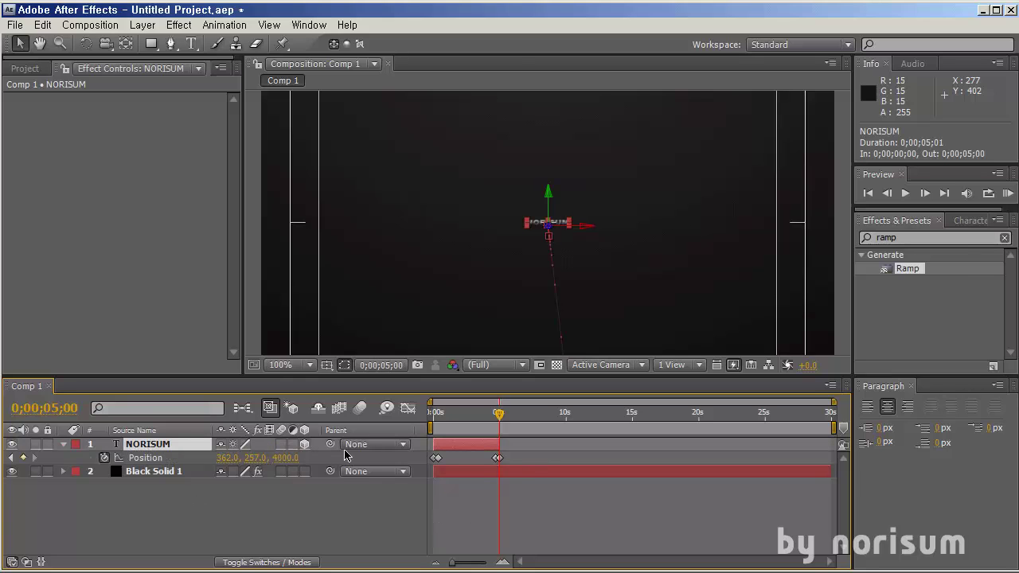
key(ctrl+d)
drag(448, 444, 494, 420)
key(bracketleft)
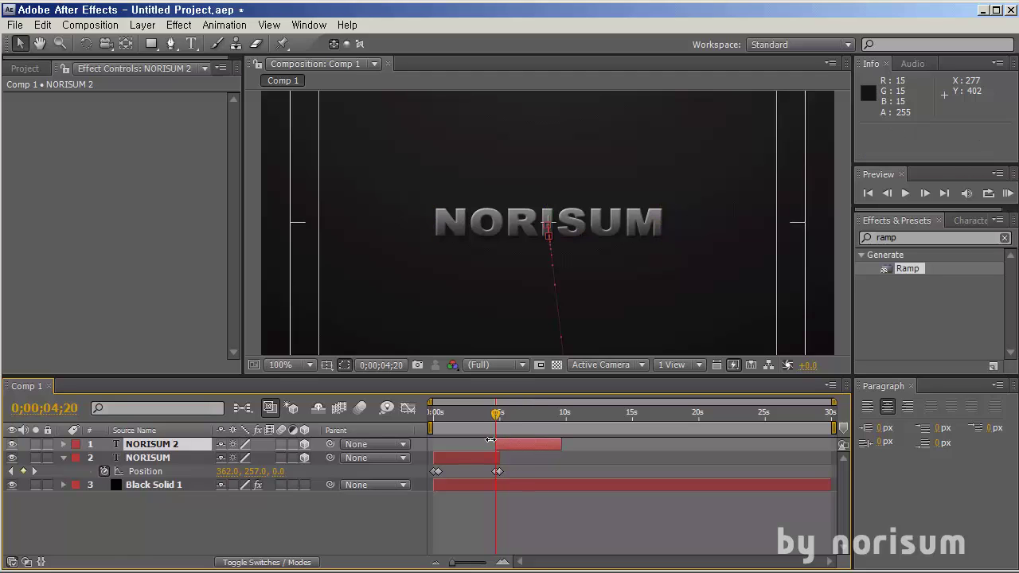
Step: Play the composition from the start to check the transition between the two NORISUM layers
mouse_move(499, 419)
mouse_down()
mouse_move(517, 419)
mouse_move(472, 420)
mouse_move(513, 429)
mouse_move(491, 435)
mouse_up()
key(space)
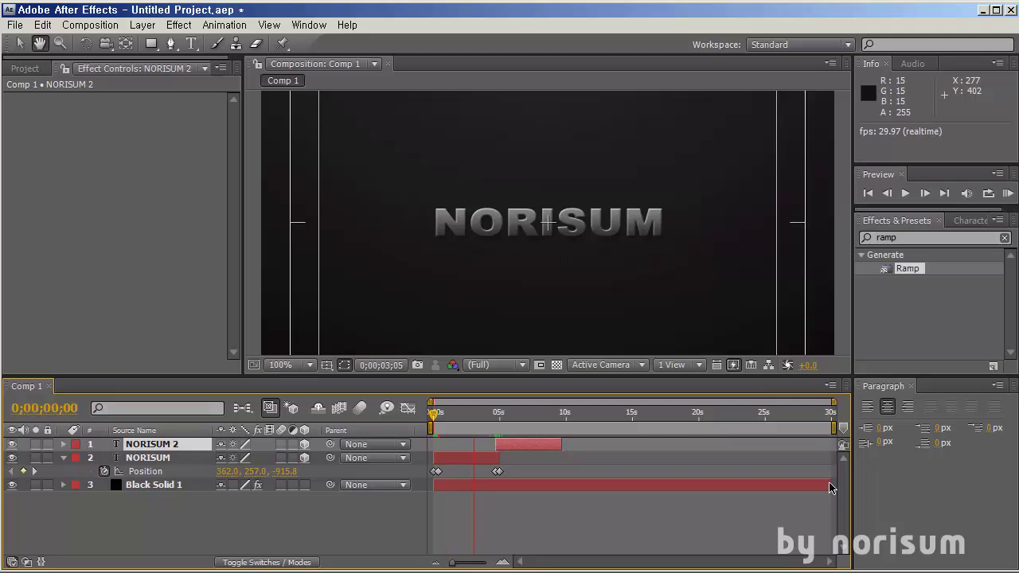
key(space)
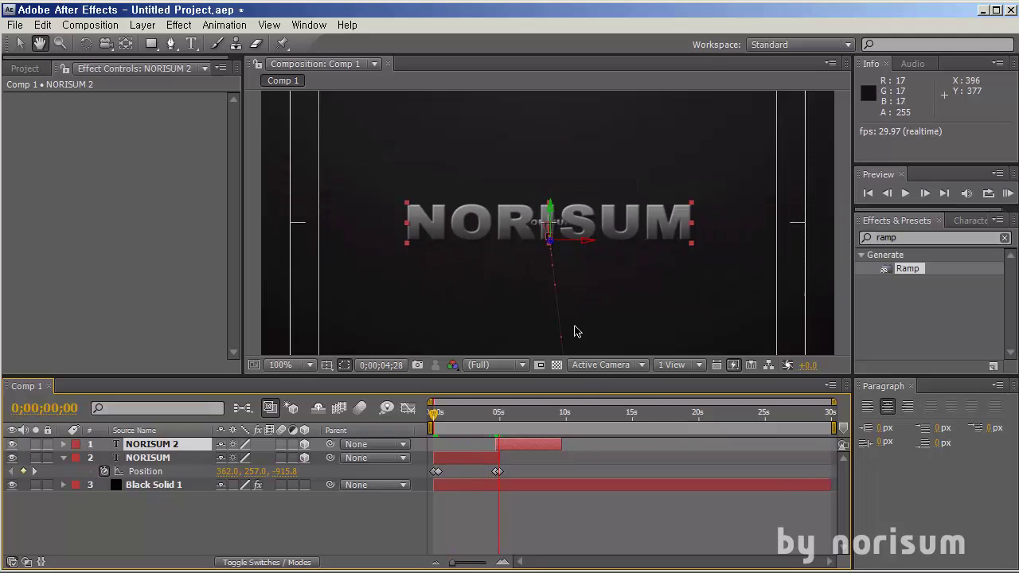
key(comma)
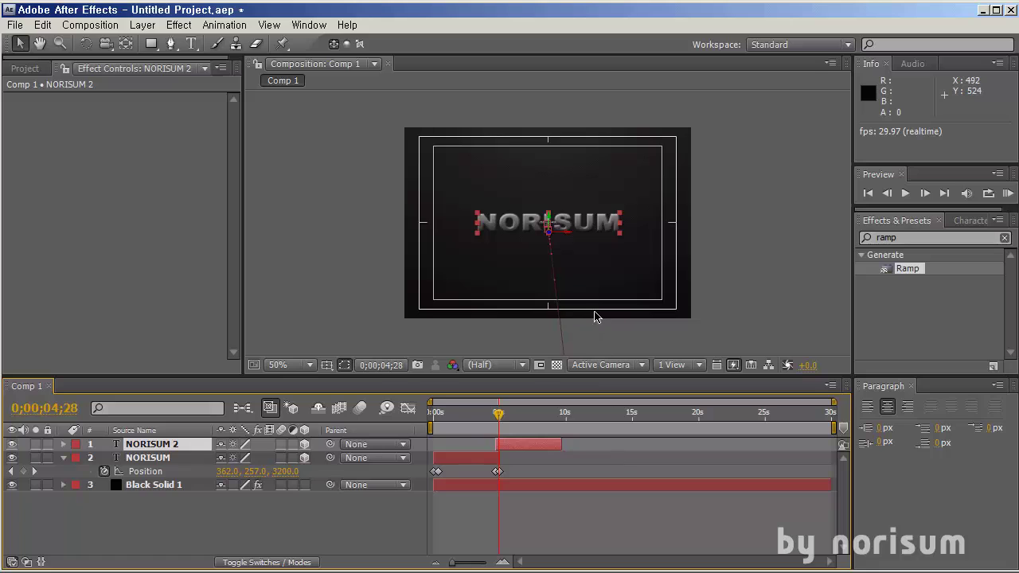
key(period)
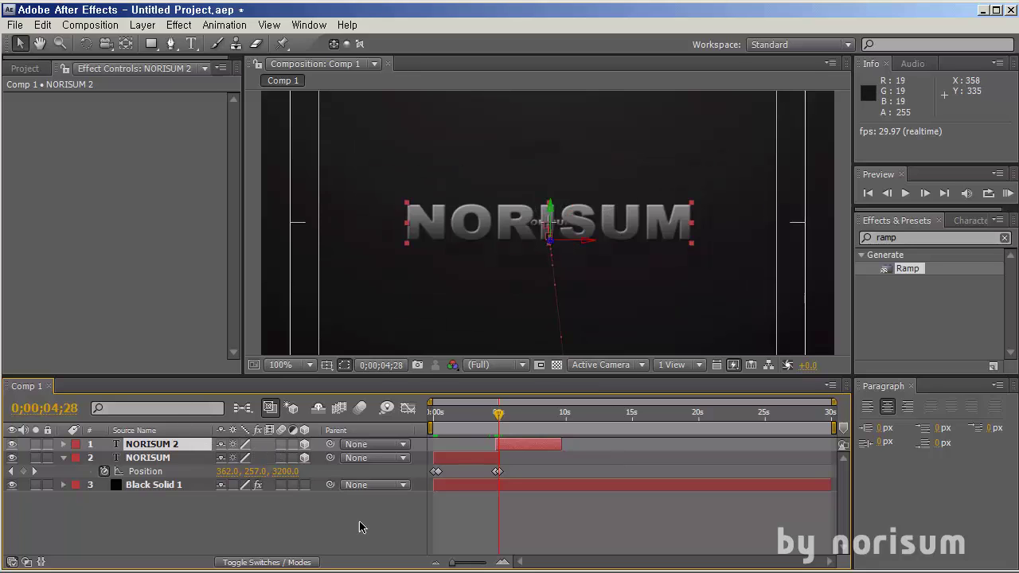
click(329, 536)
Step: Try aligning the start and end of the NORISUM 2 layer alternately to 0;00;07;17
drag(487, 415, 645, 454)
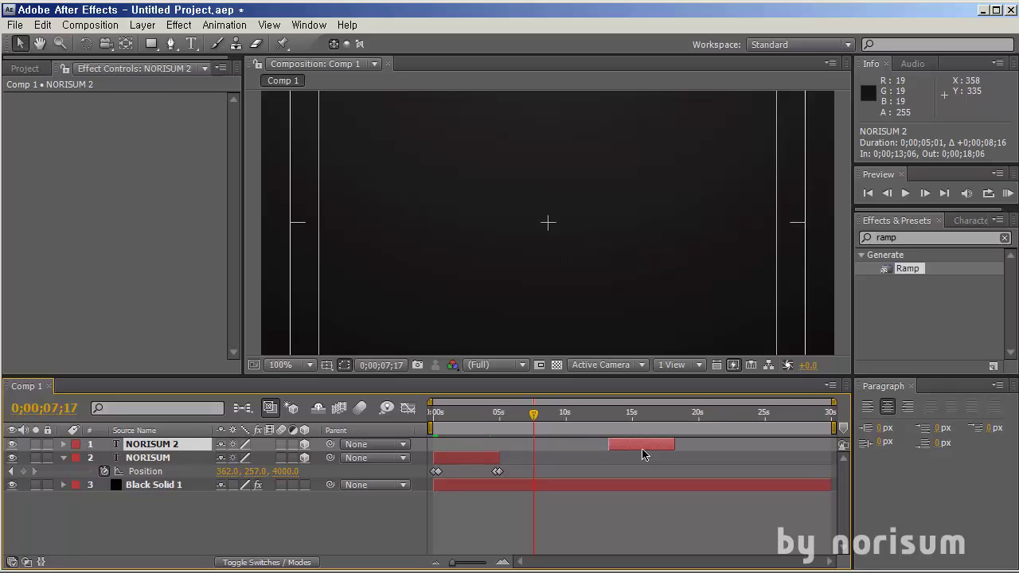
key(bracketleft)
key(bracketright)
key(bracketleft)
key(bracketright)
key(bracketleft)
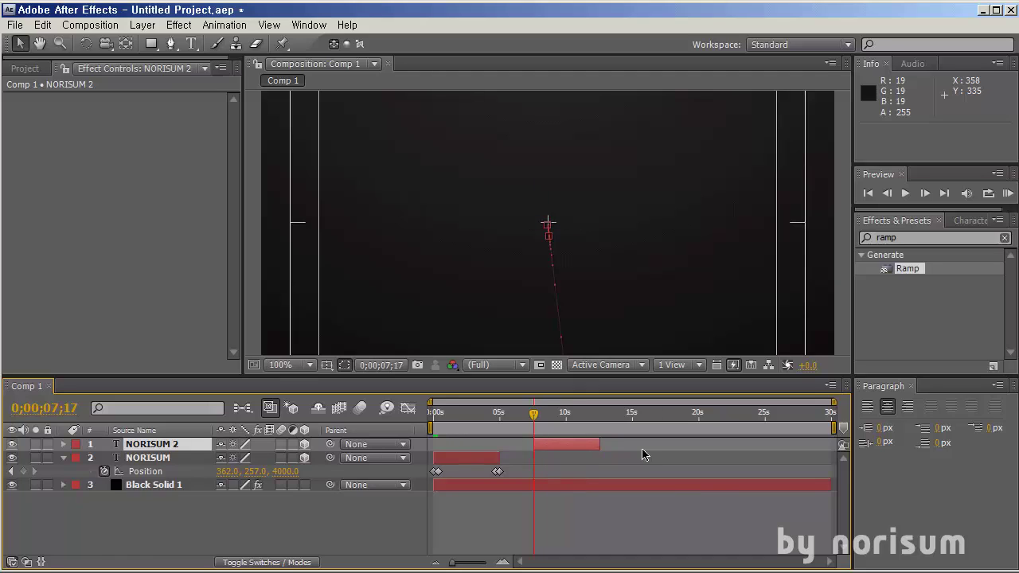
key(bracketright)
key(bracketleft)
key(bracketright)
key(bracketleft)
key(bracketright)
key(bracketleft)
key(bracketright)
key(bracketleft)
key(bracketright)
key(bracketleft)
key(bracketright)
key(bracketleft)
key(bracketright)
key(bracketleft)
key(bracketright)
key(bracketleft)
key(bracketright)
key(bracketleft)
Step: Realign the NORISUM 2 layer so it starts at 0;00;04;20
drag(508, 419, 495, 420)
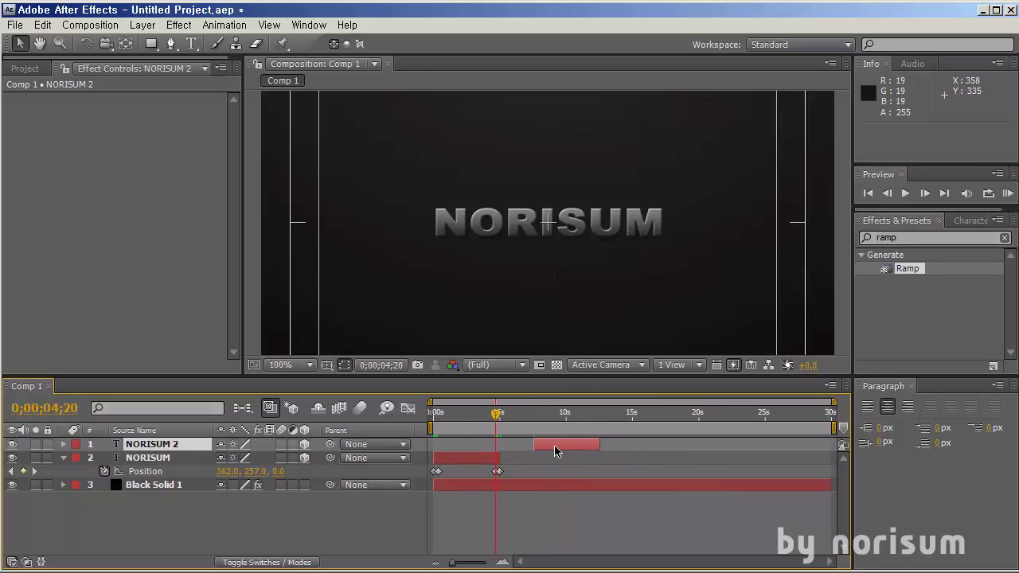
mouse_move(555, 451)
mouse_down()
mouse_move(581, 446)
mouse_move(520, 445)
mouse_move(547, 456)
mouse_up()
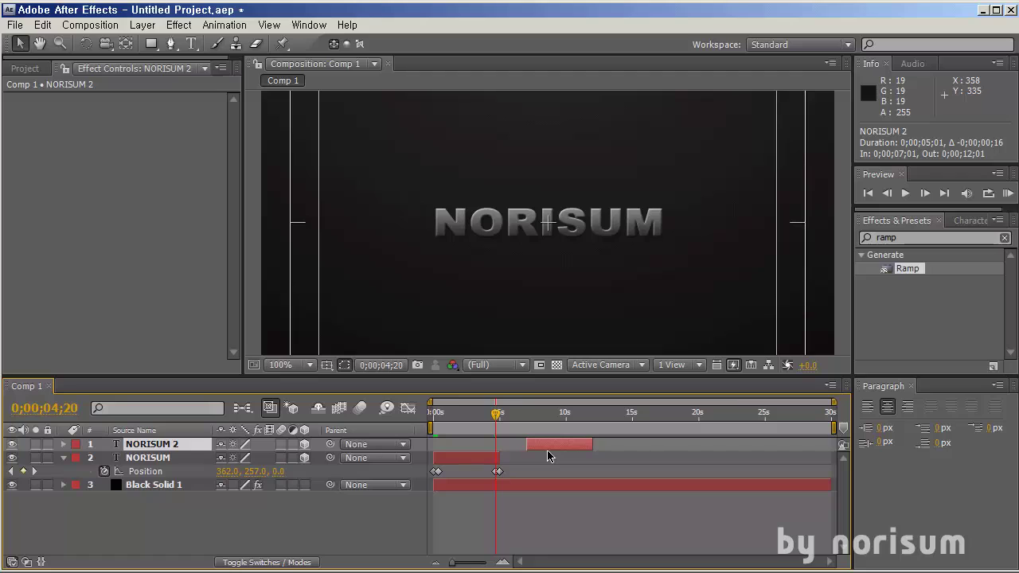
key(bracketleft)
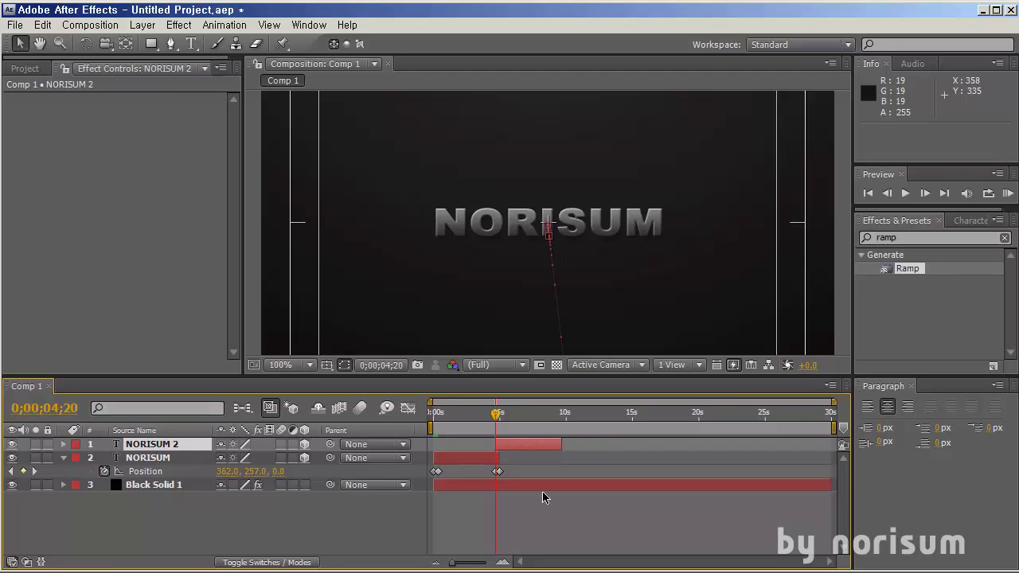
click(304, 542)
Step: Replace the text of the NORISUM 2 layer with "is"
click(523, 418)
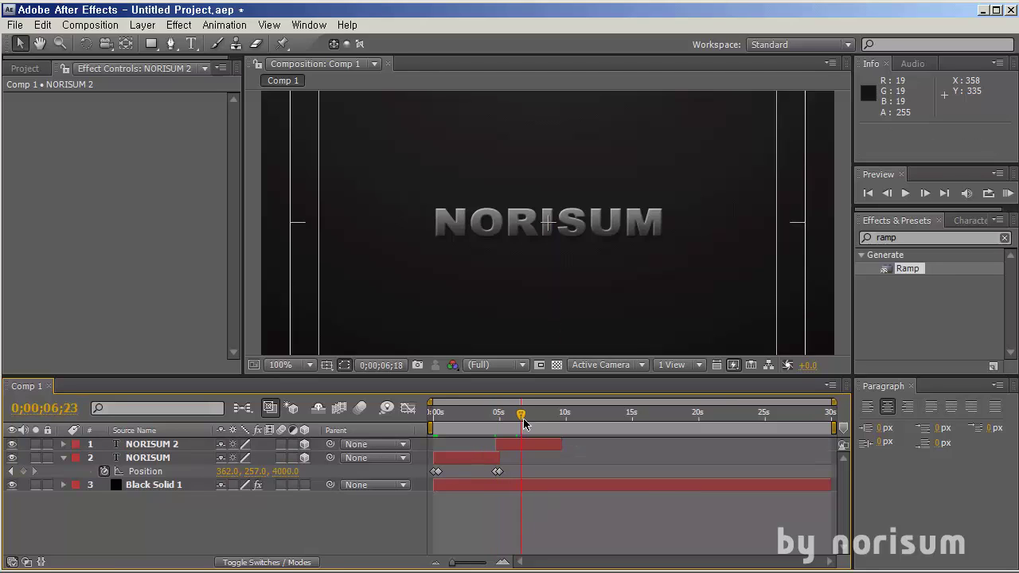
click(523, 443)
double_click(522, 445)
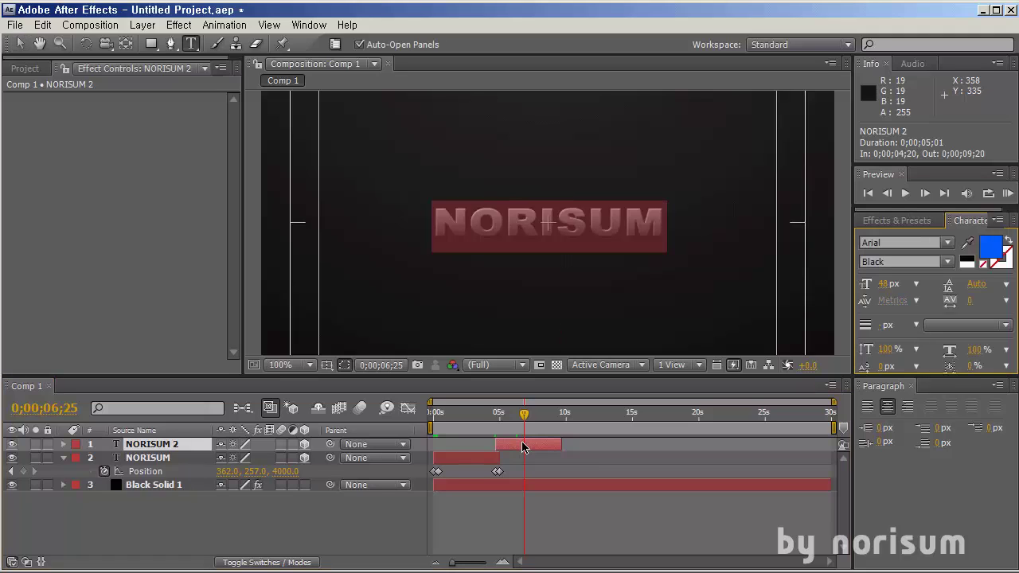
key(BackSpace)
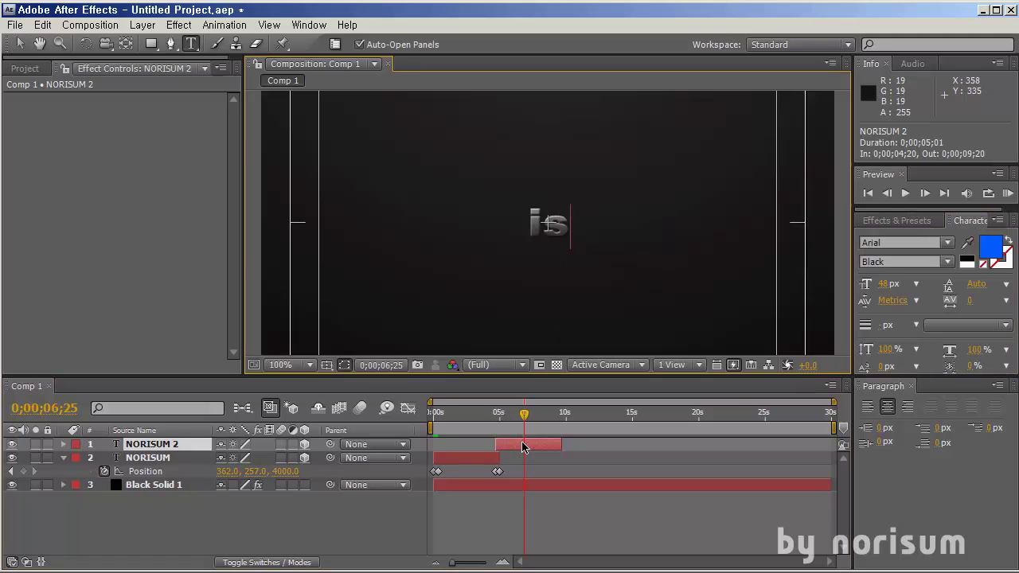
text(is)
key(KP_Enter)
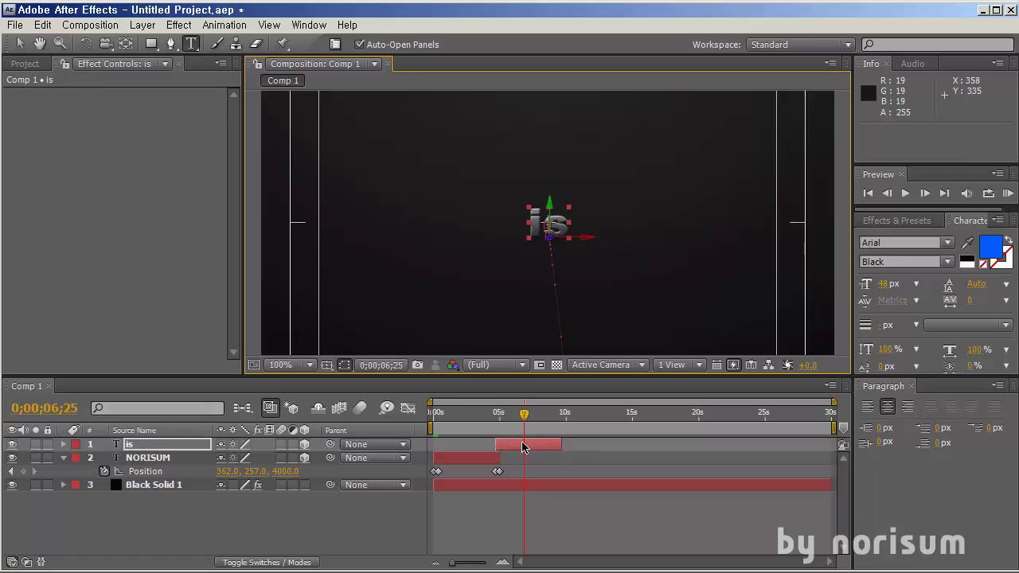
click(522, 445)
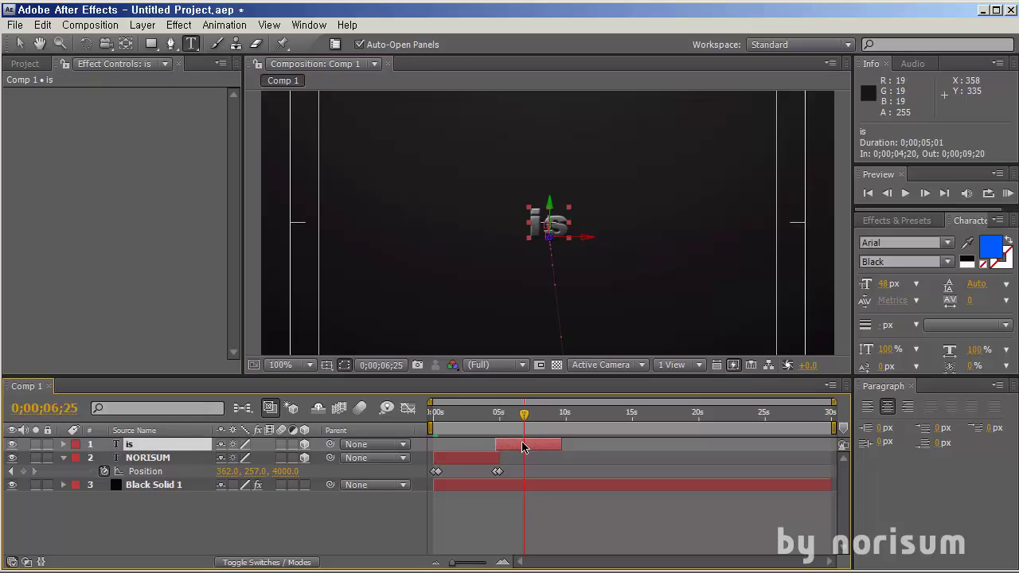
Step: Show the Position keyframes of the "is" layer, duplicate it and start the copy at 0;00;09;10
key(p)
key(ctrl+d)
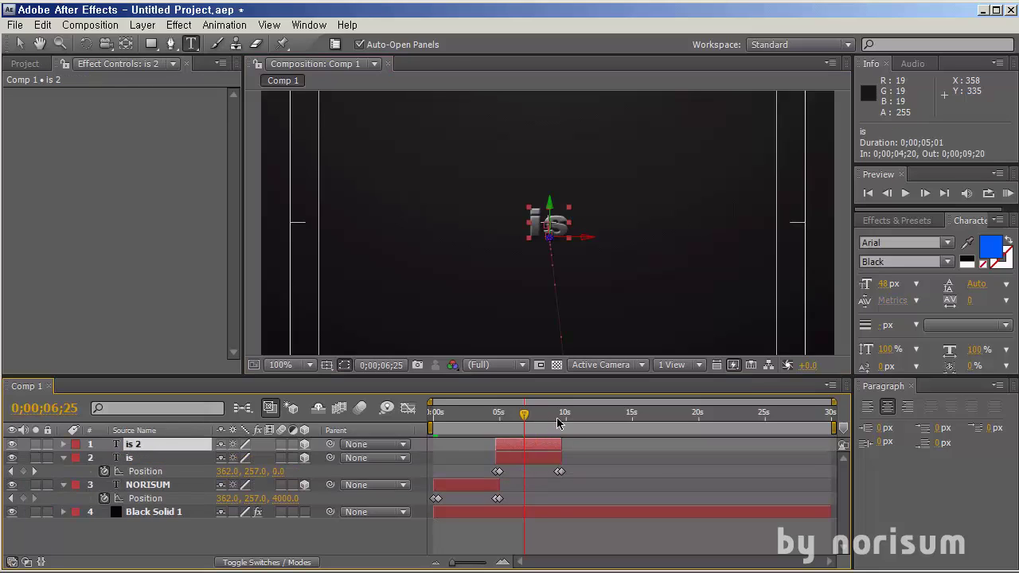
click(558, 429)
drag(548, 439, 592, 450)
Step: Replace the text of the duplicated "is" layer with "COMING"
click(589, 421)
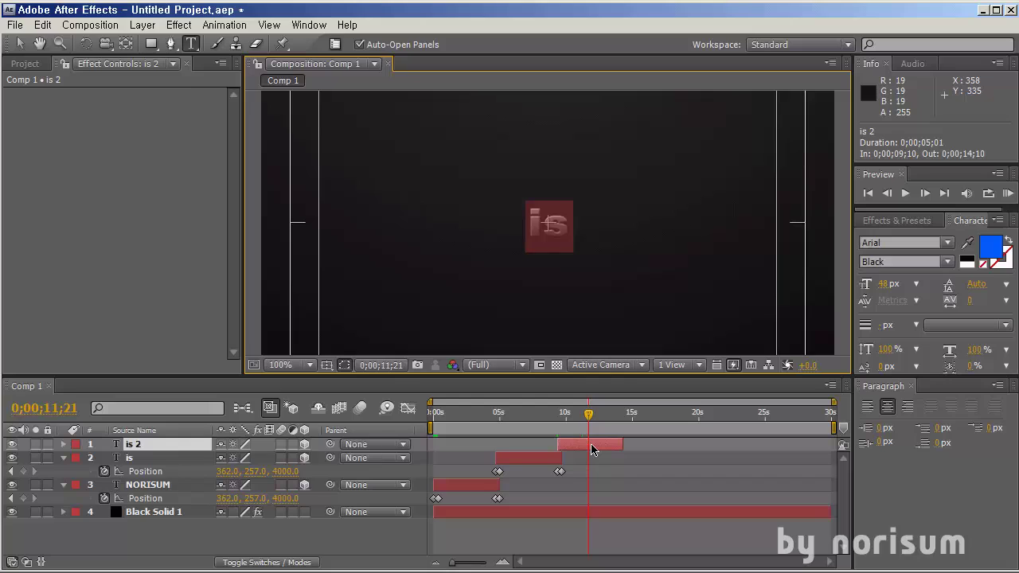
text(COM)
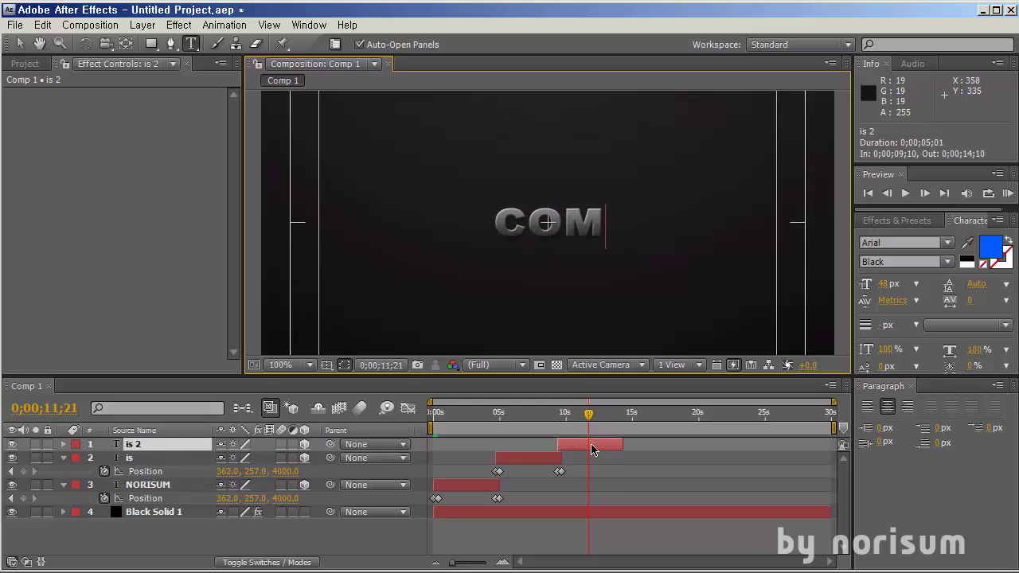
text(ING)
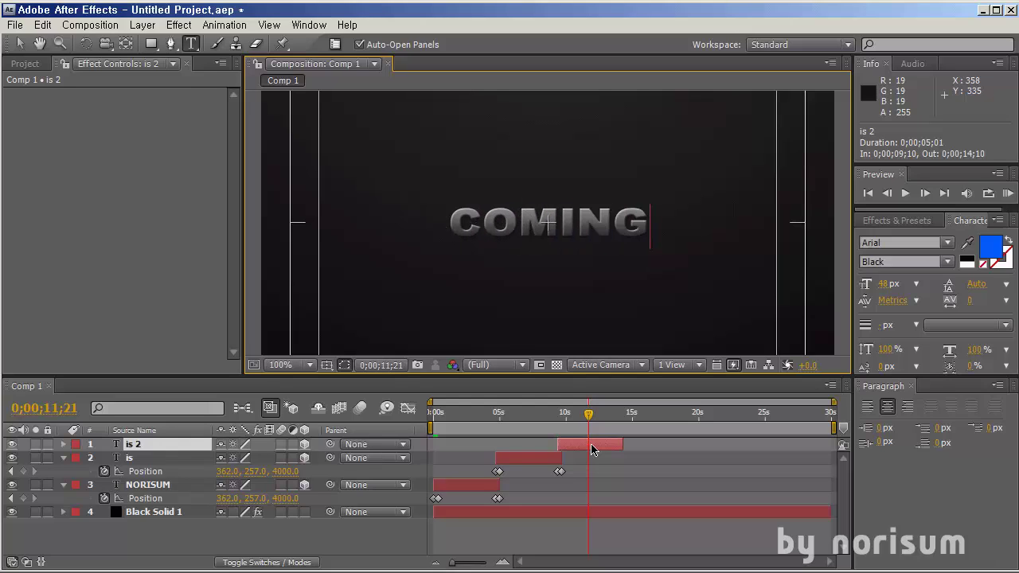
key(ctrl+Return)
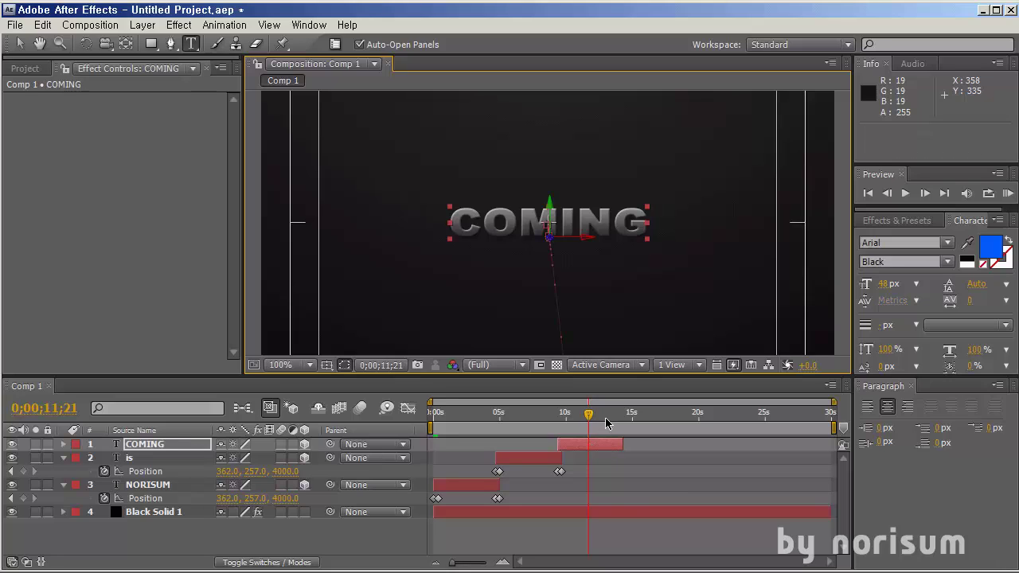
Step: Raise the Z position of the NORISUM layer at 0;00;04;20 to about 50
mouse_move(605, 423)
mouse_down()
mouse_move(629, 422)
mouse_move(605, 423)
mouse_move(623, 423)
mouse_move(599, 433)
mouse_up()
click(596, 450)
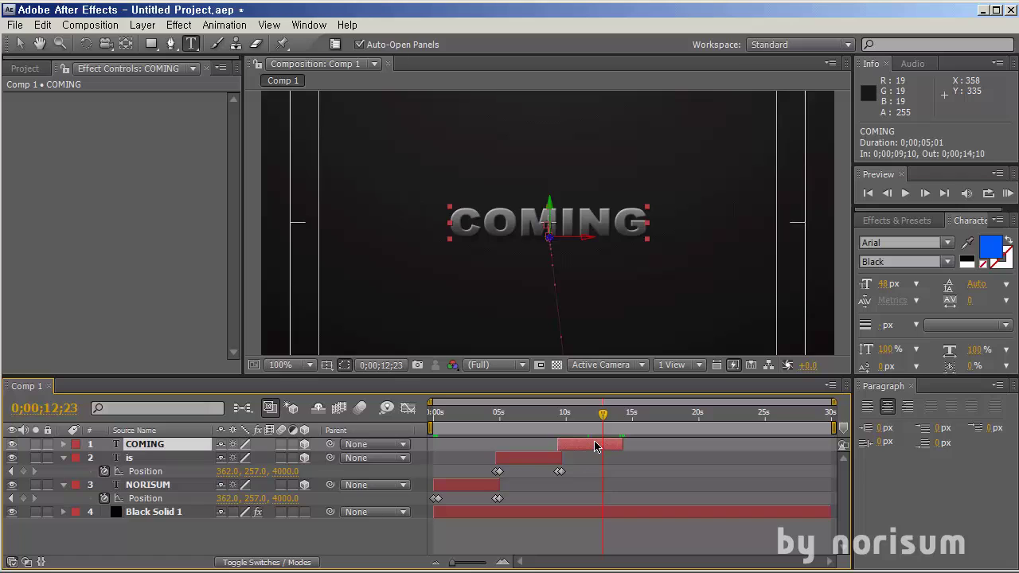
drag(466, 414, 496, 415)
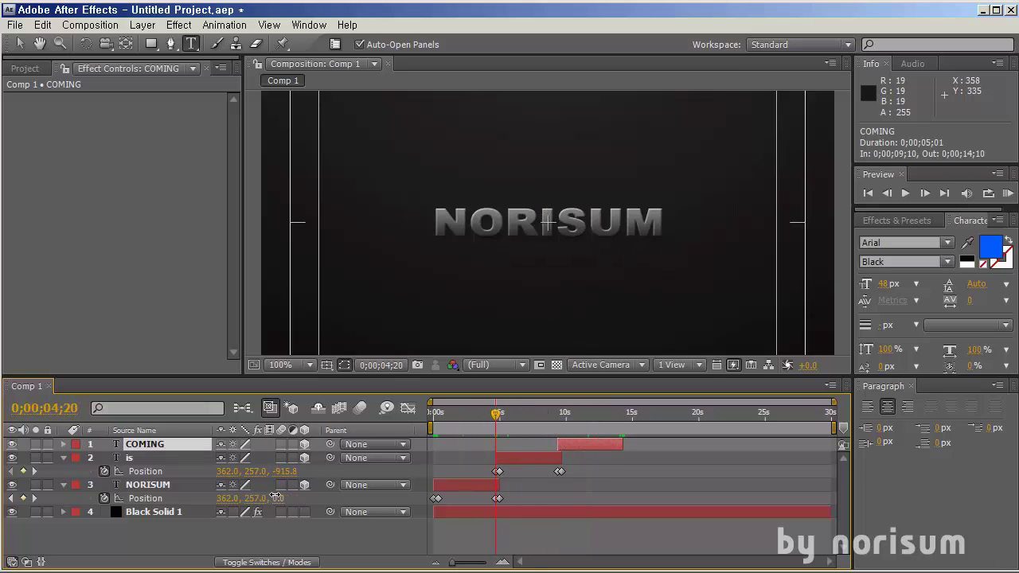
drag(275, 499, 303, 498)
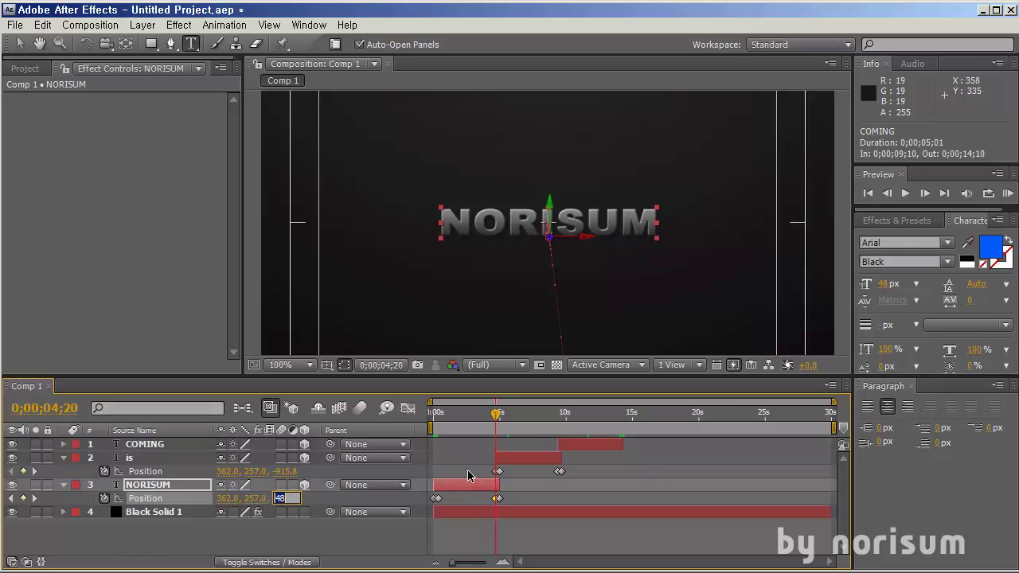
Step: Set the Z position of the "is" layer to 50 at 0;00;09;10
click(551, 419)
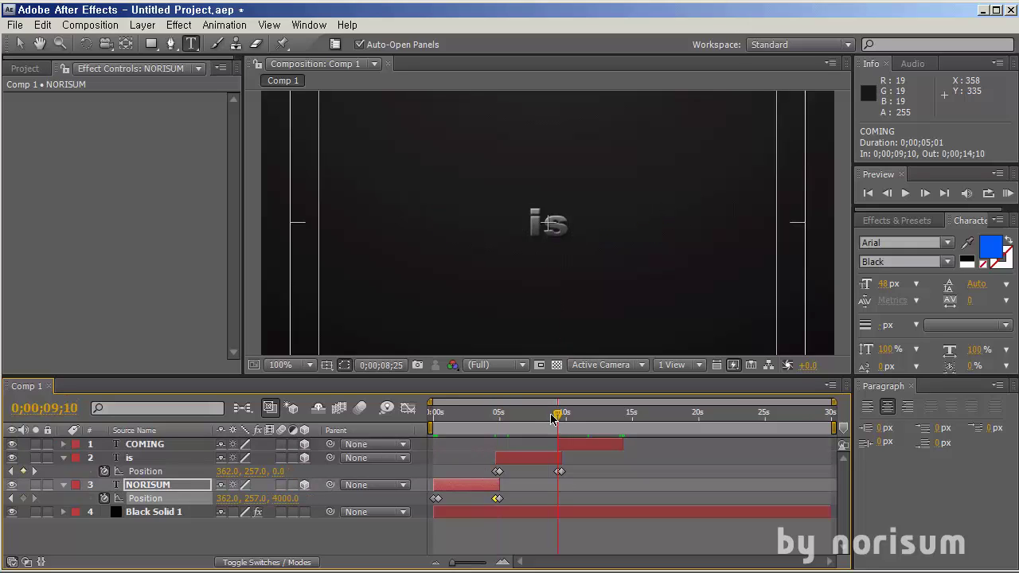
click(279, 471)
text(50)
key(Return)
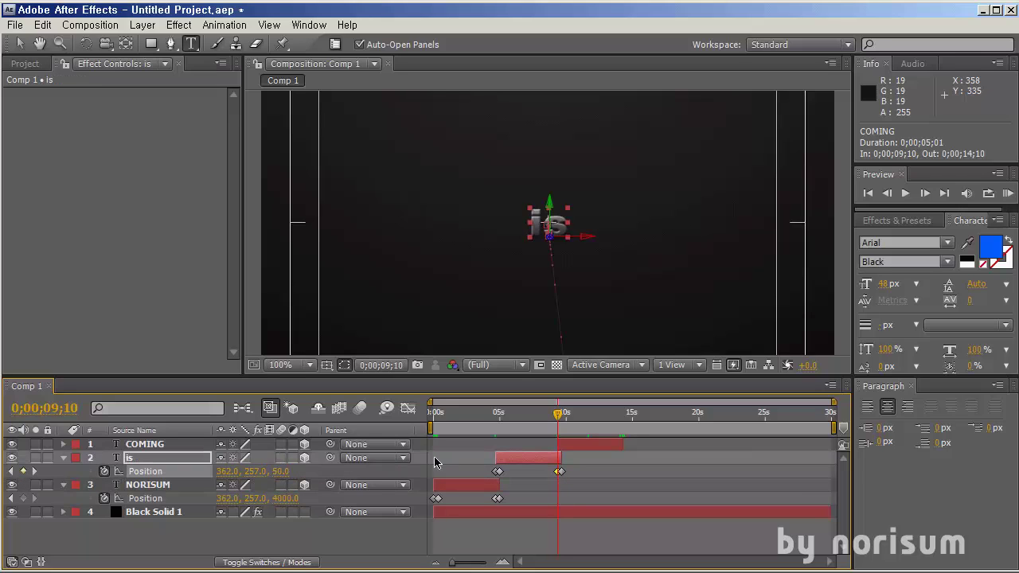
Step: Show the Position keyframes of the COMING layer and set its Z position to 50 at 0;00;14;00
click(564, 448)
key(p)
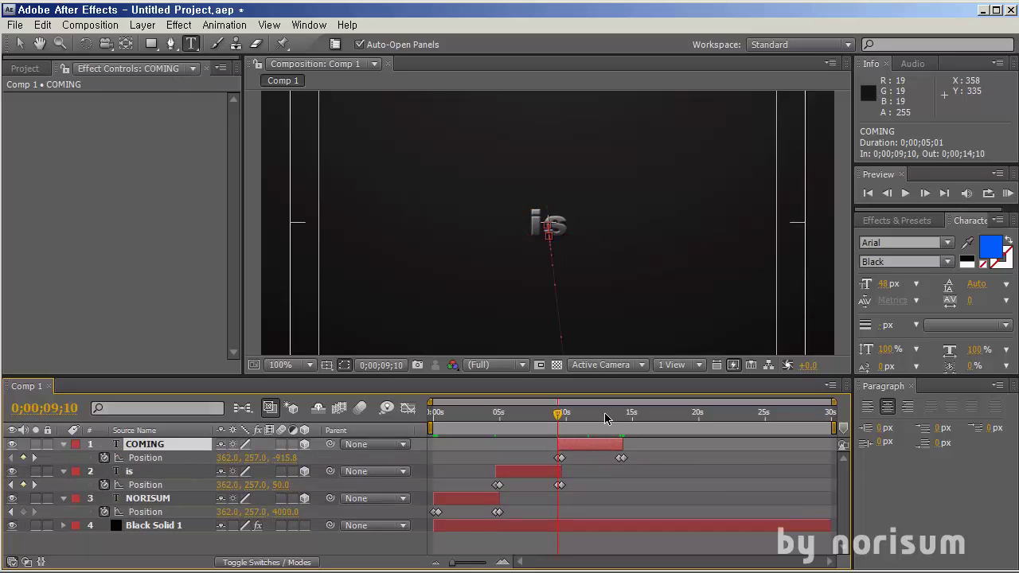
drag(562, 415, 617, 429)
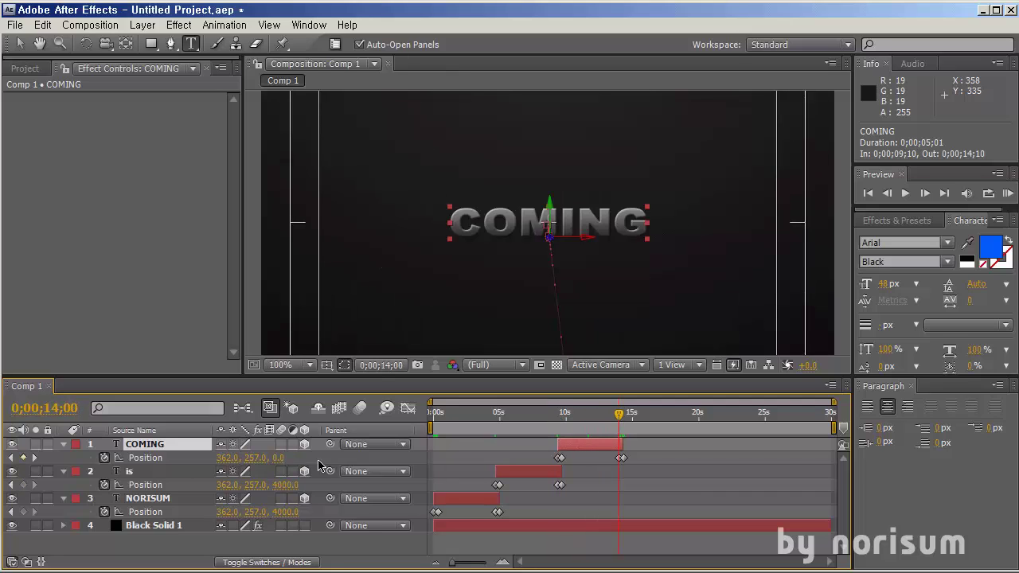
click(280, 459)
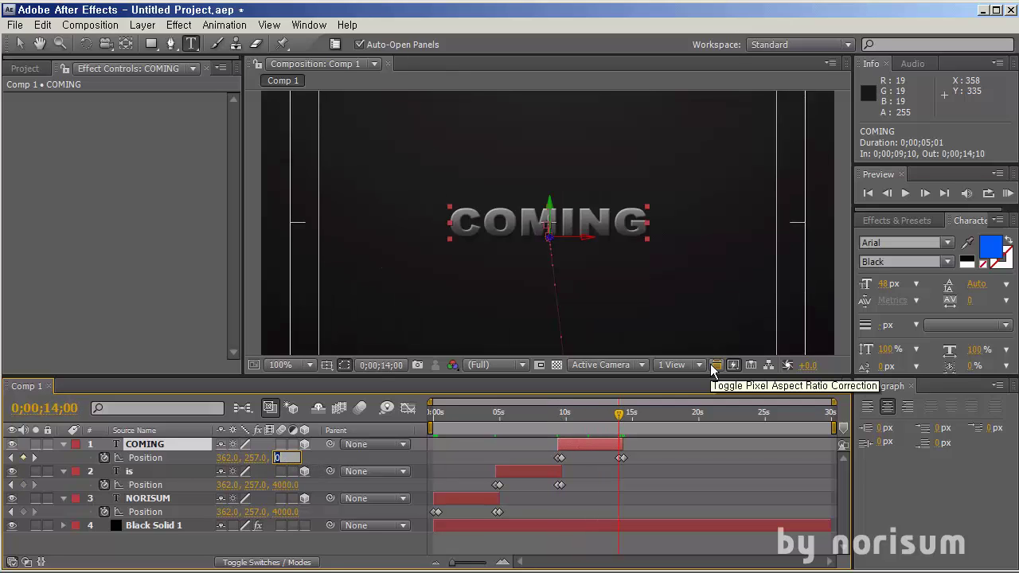
text(50)
key(Return)
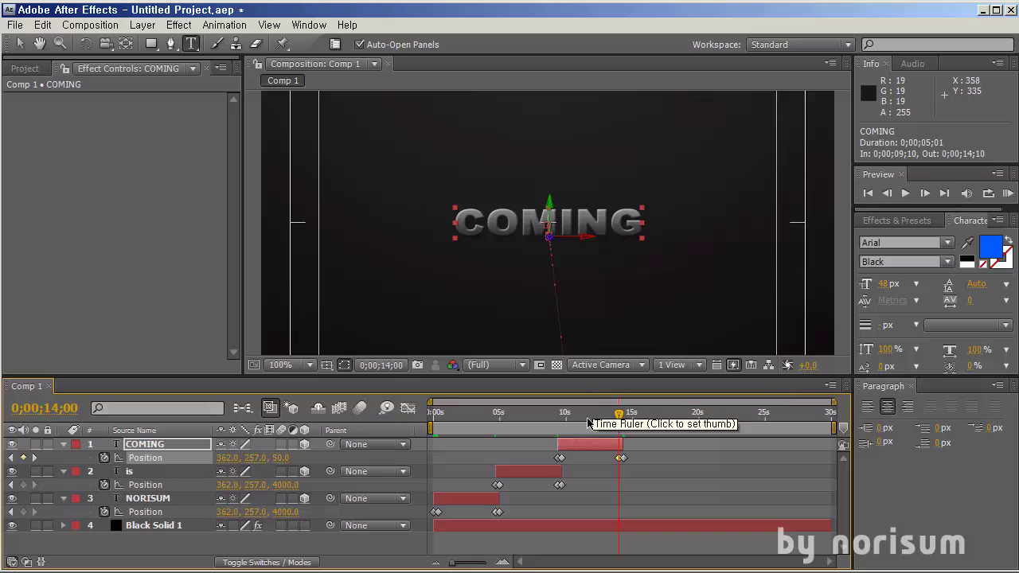
Step: Play back the title animation from near the beginning of the composition
click(497, 415)
drag(478, 428, 436, 445)
key(space)
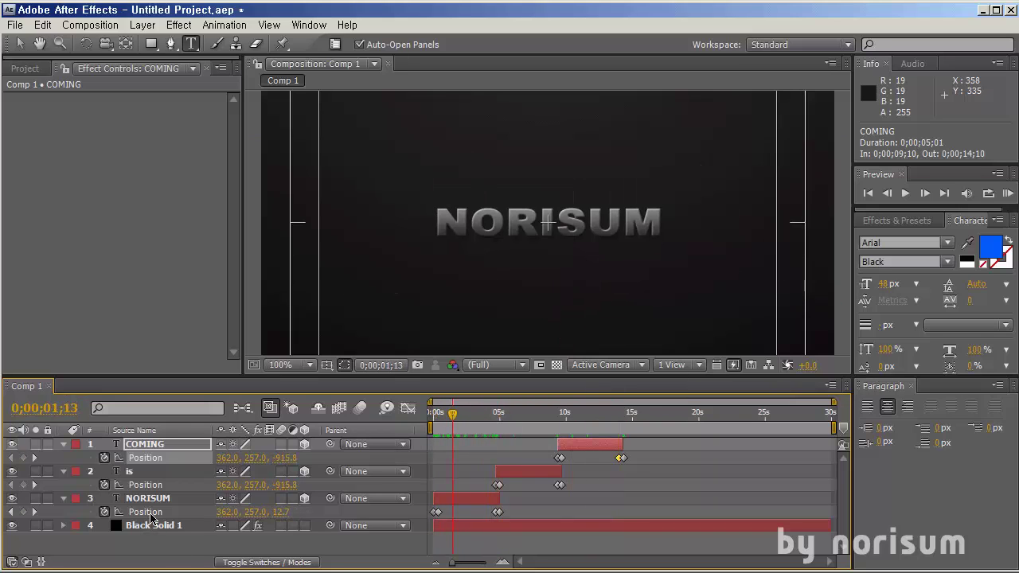
Step: Set the spatial interpolation of all Position keyframes on the NORISUM layer to Linear
click(150, 514)
right_click(436, 512)
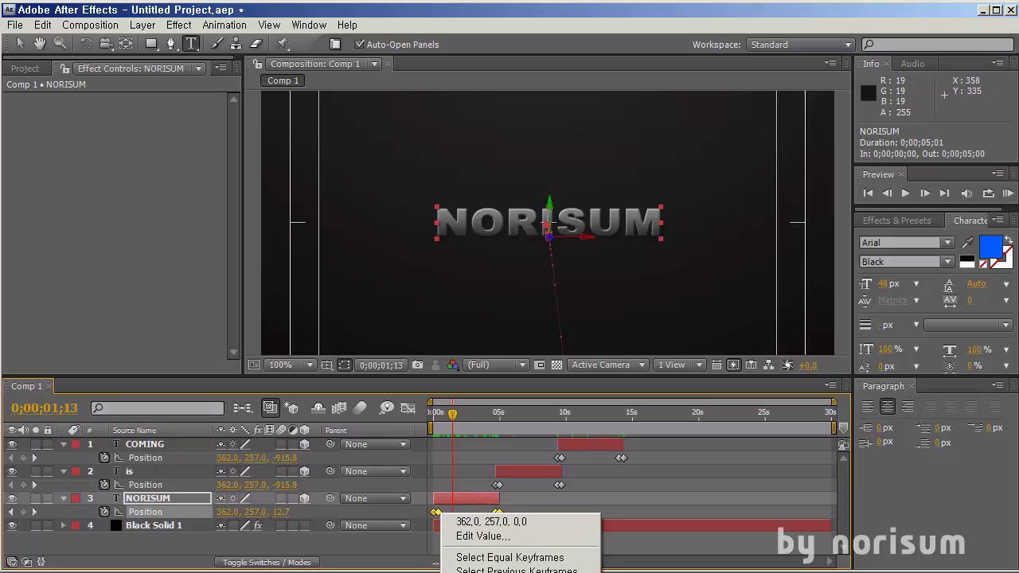
click(501, 572)
click(263, 220)
click(239, 240)
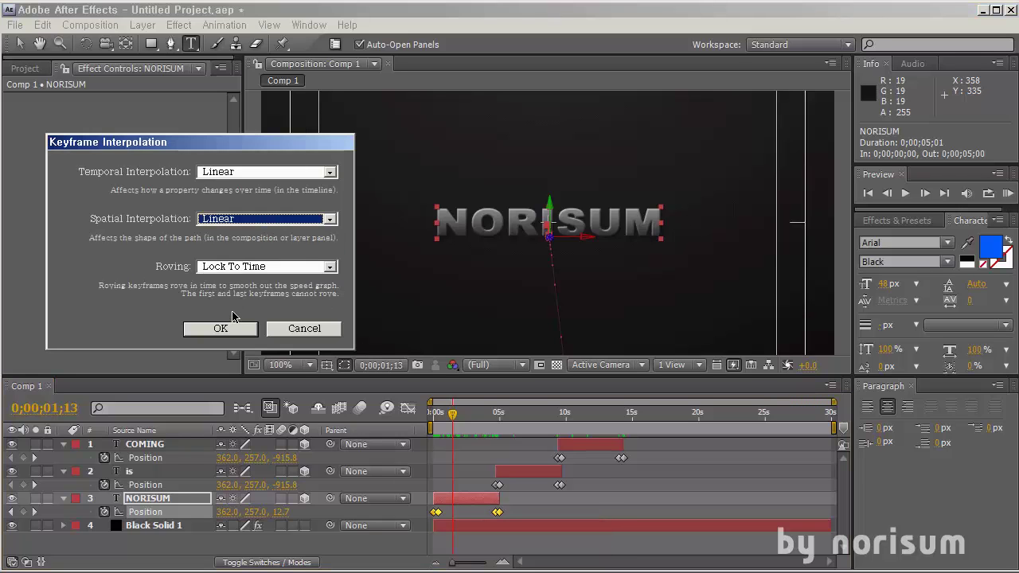
click(226, 328)
Step: Set the spatial interpolation of all Position keyframes on the "is" layer to Linear
click(499, 414)
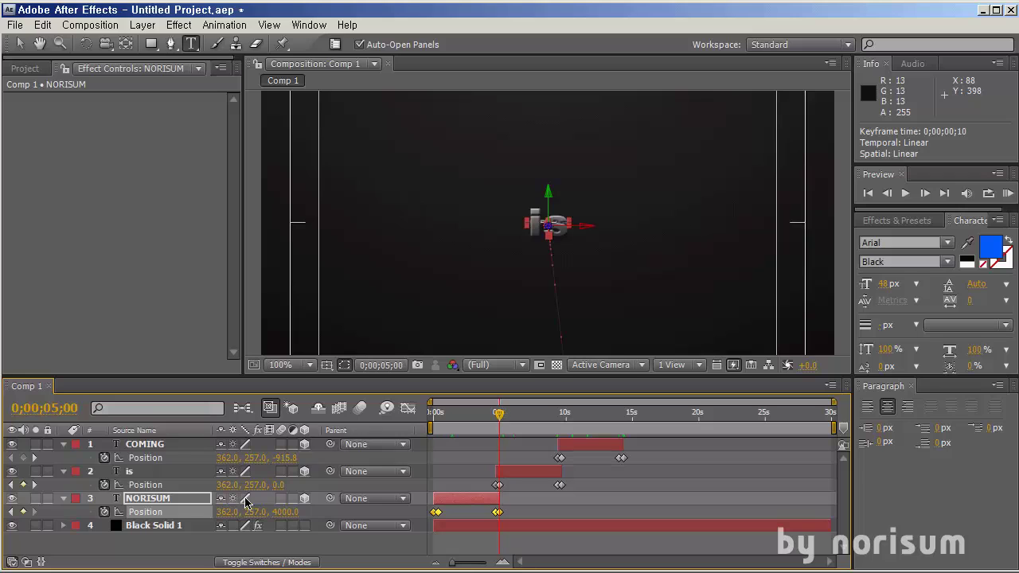
click(161, 487)
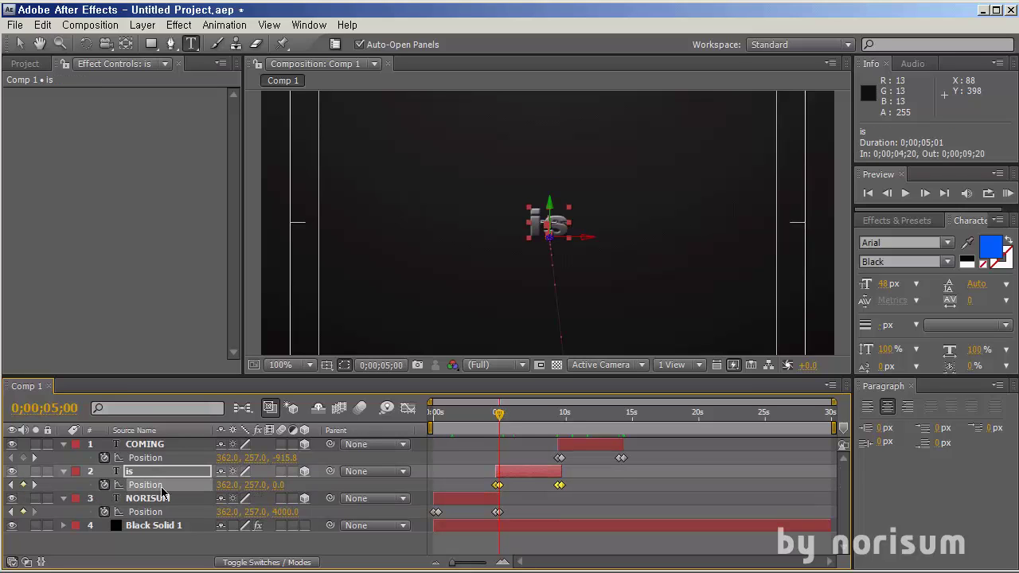
right_click(499, 487)
click(501, 572)
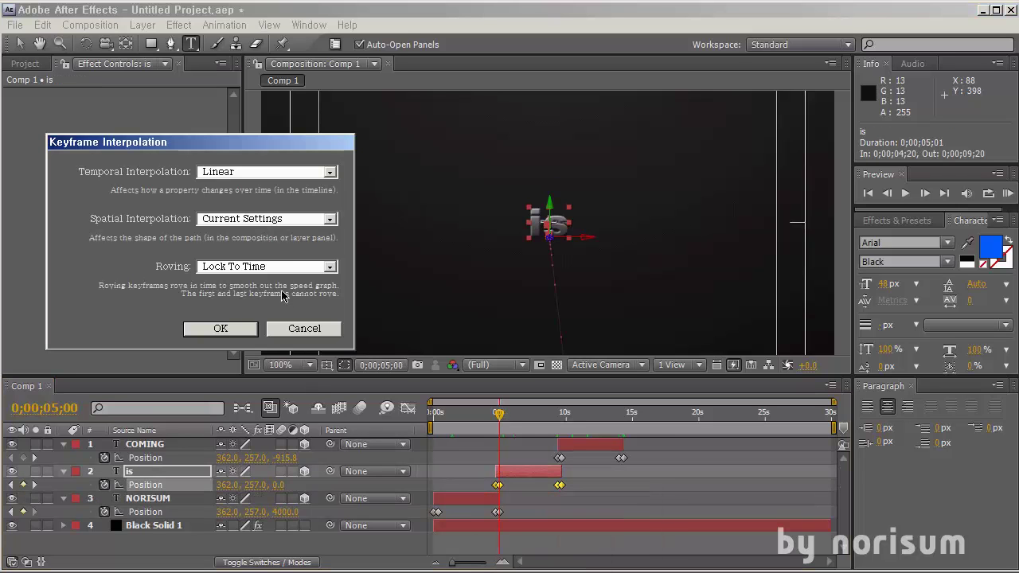
click(274, 220)
click(262, 250)
click(232, 329)
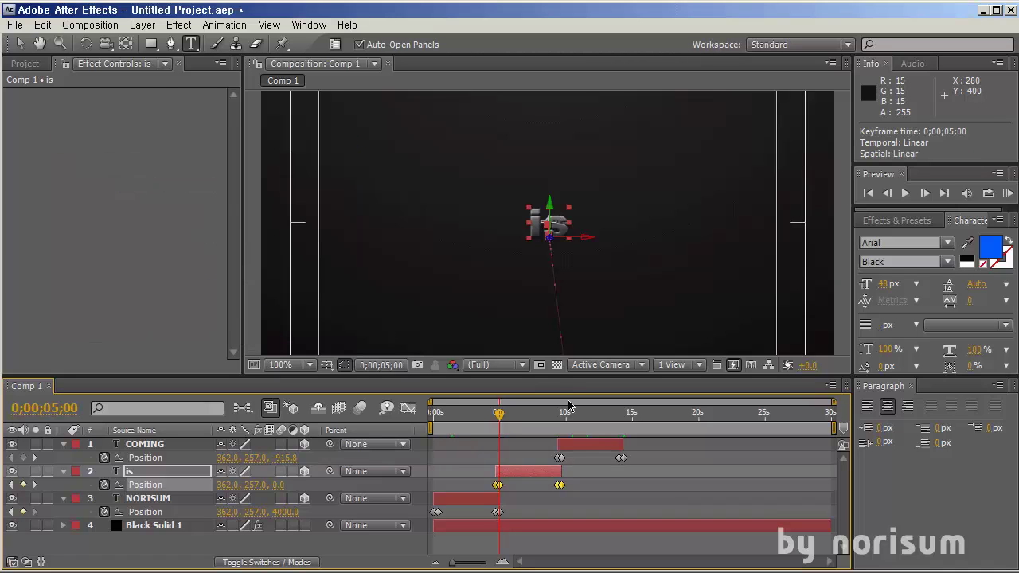
Step: Set the spatial interpolation of all Position keyframes on the COMING layer to Linear
click(595, 473)
click(563, 413)
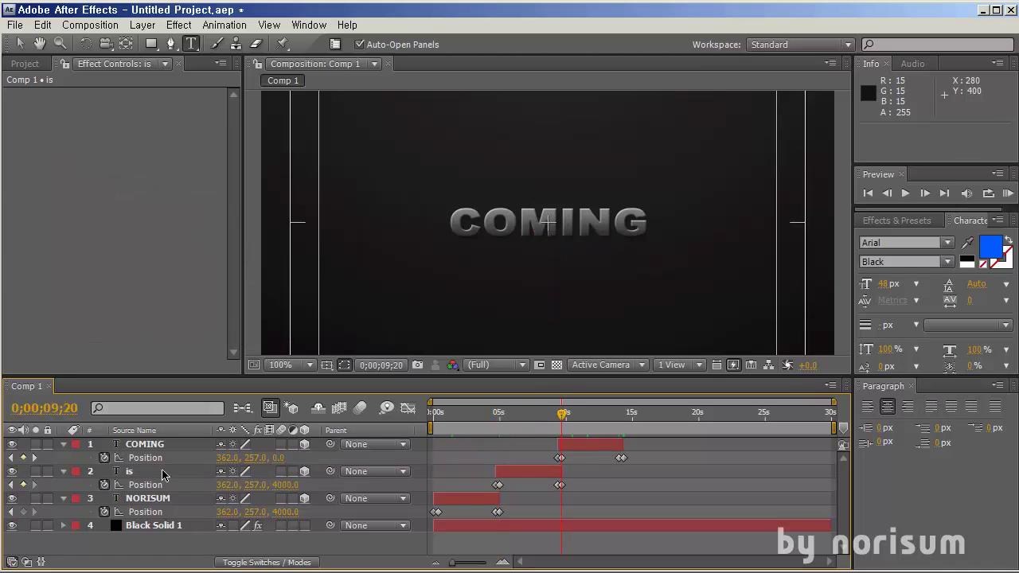
click(154, 465)
right_click(561, 459)
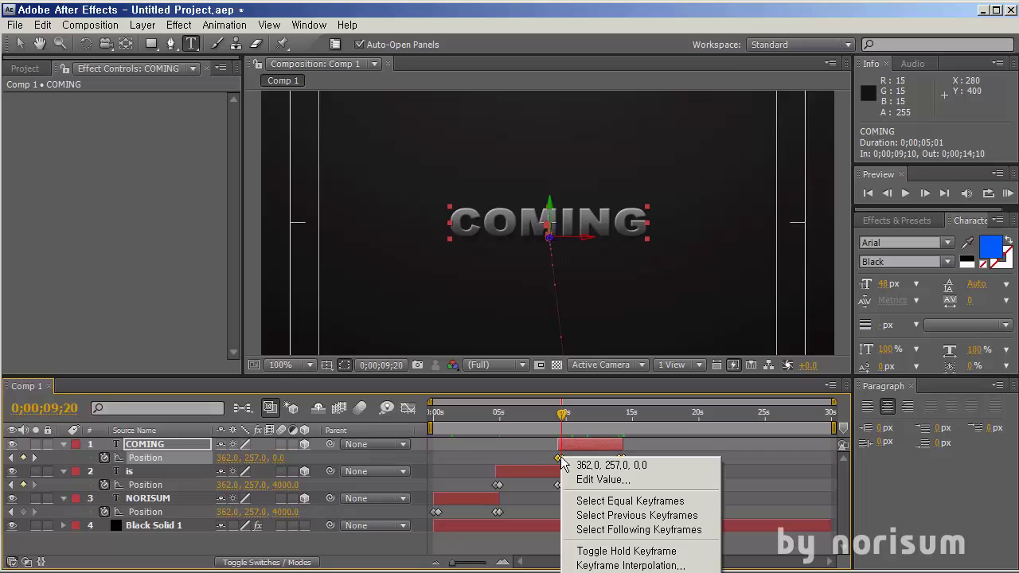
click(629, 565)
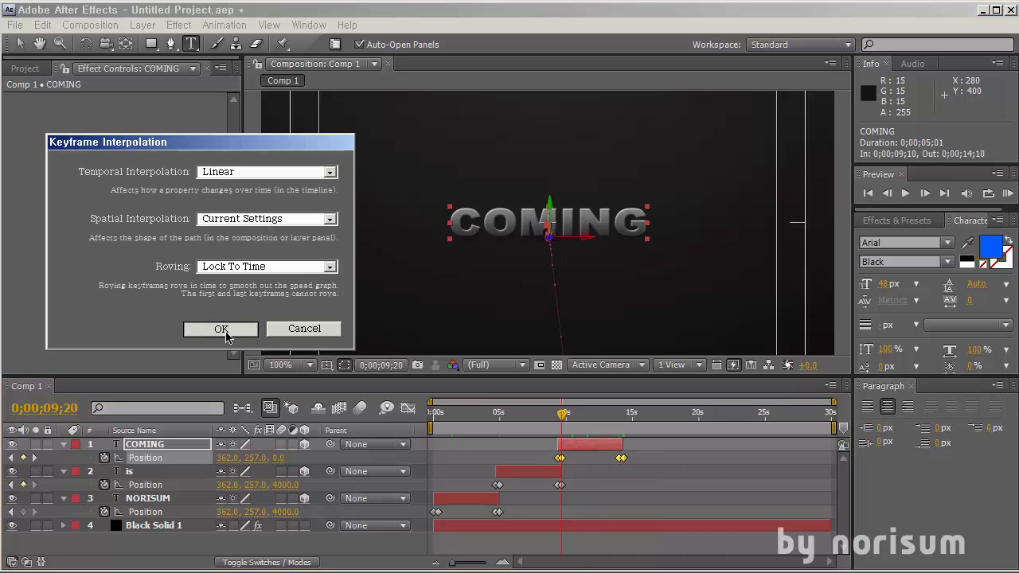
click(244, 224)
click(243, 245)
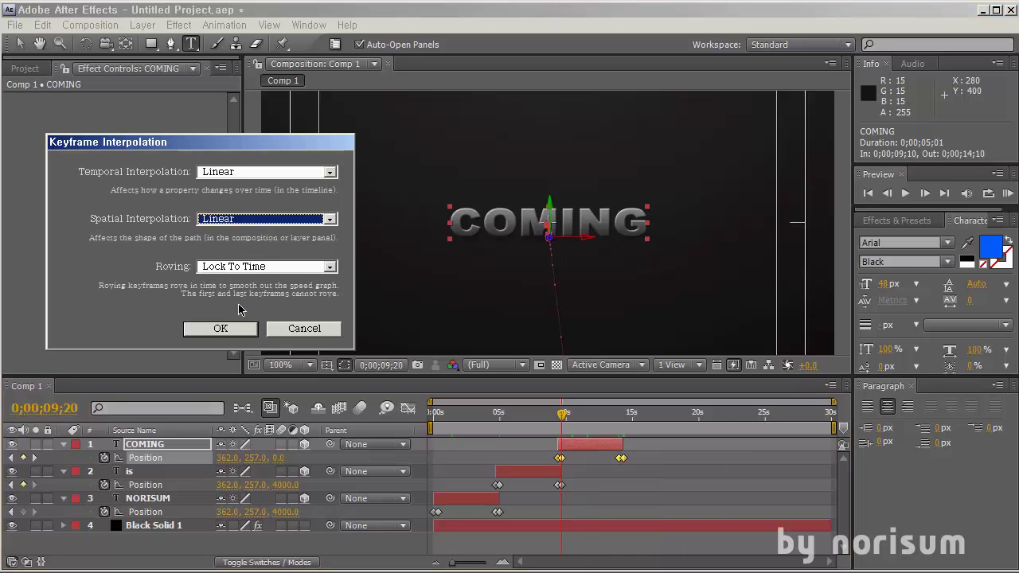
click(221, 328)
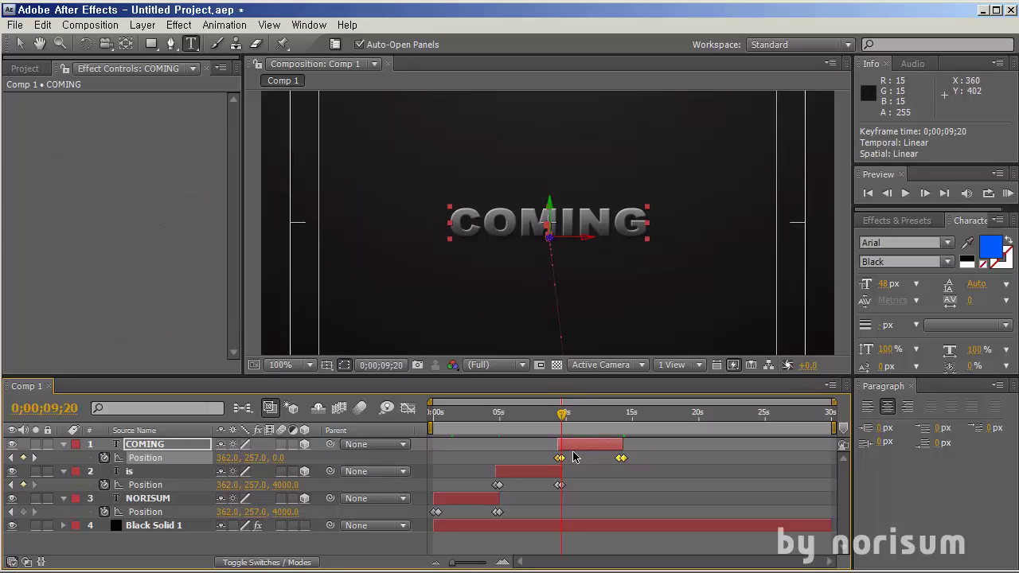
Step: Check the keyframe interpolation settings of the "is" layer's Position keyframes without changing them
click(526, 462)
drag(560, 413, 545, 414)
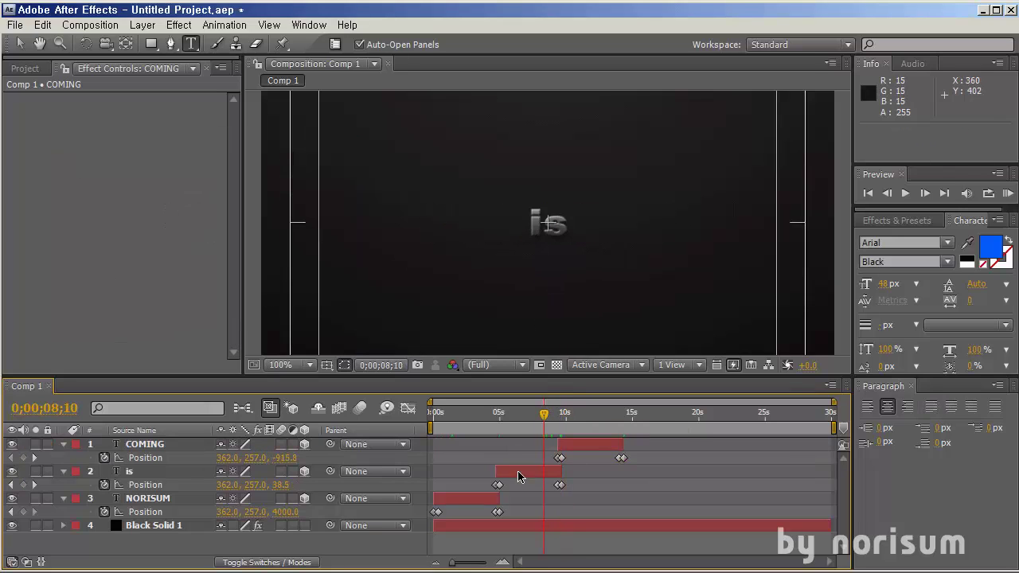
drag(471, 488, 576, 484)
right_click(560, 485)
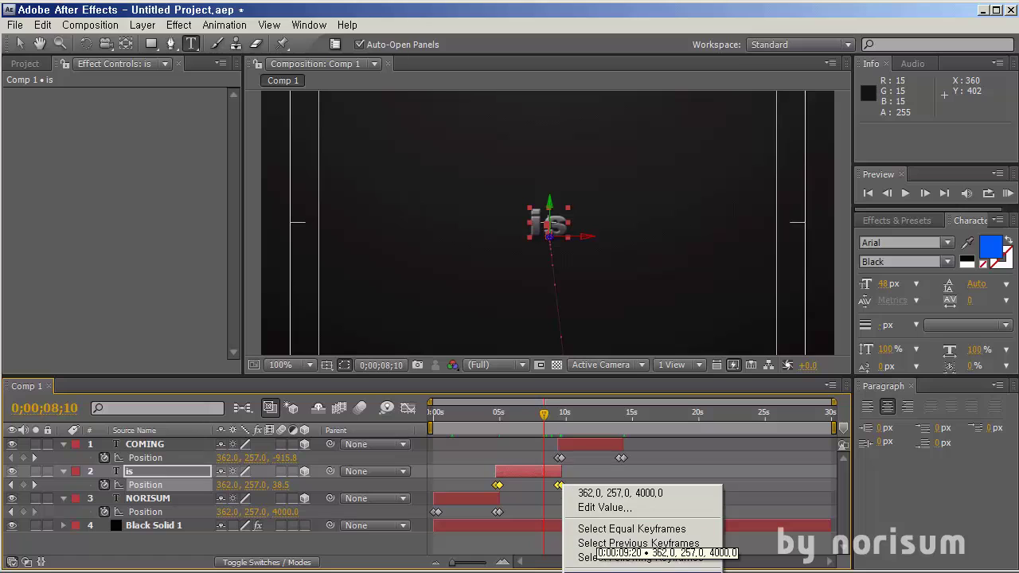
click(605, 572)
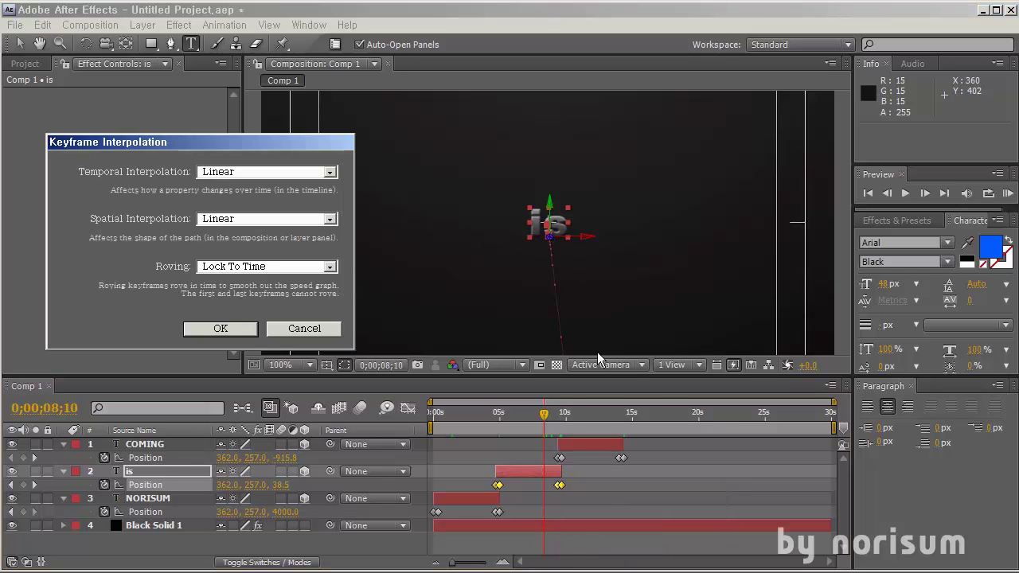
click(288, 219)
click(296, 219)
click(296, 329)
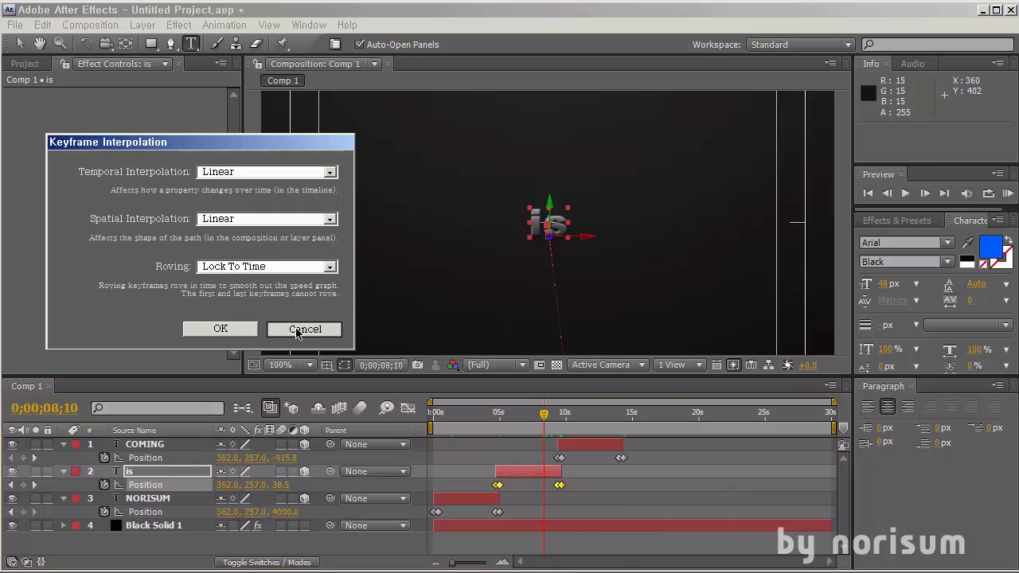
Step: Scrub through the word transitions and preview the composition from its start
drag(544, 414, 562, 442)
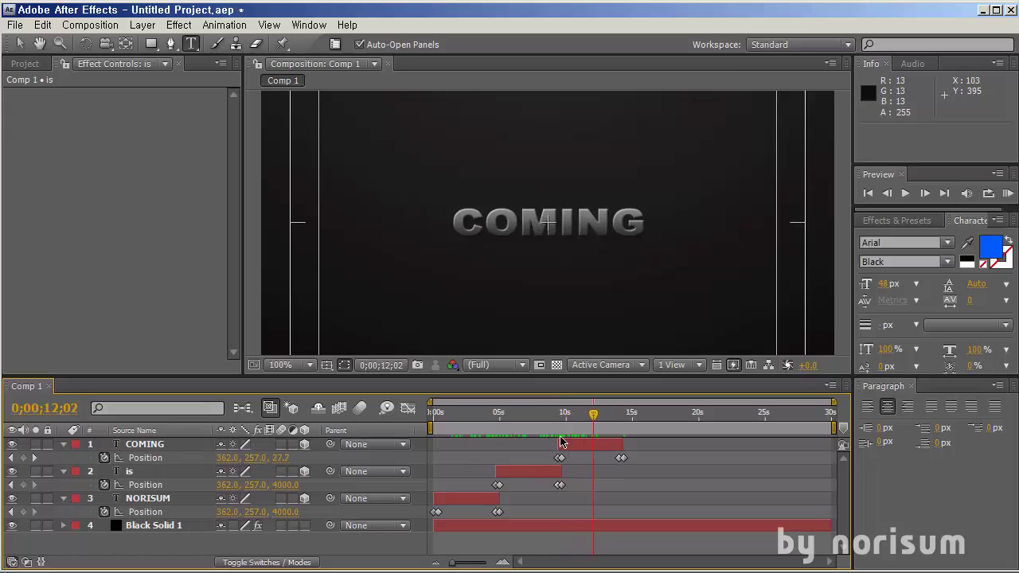
key(KP_0)
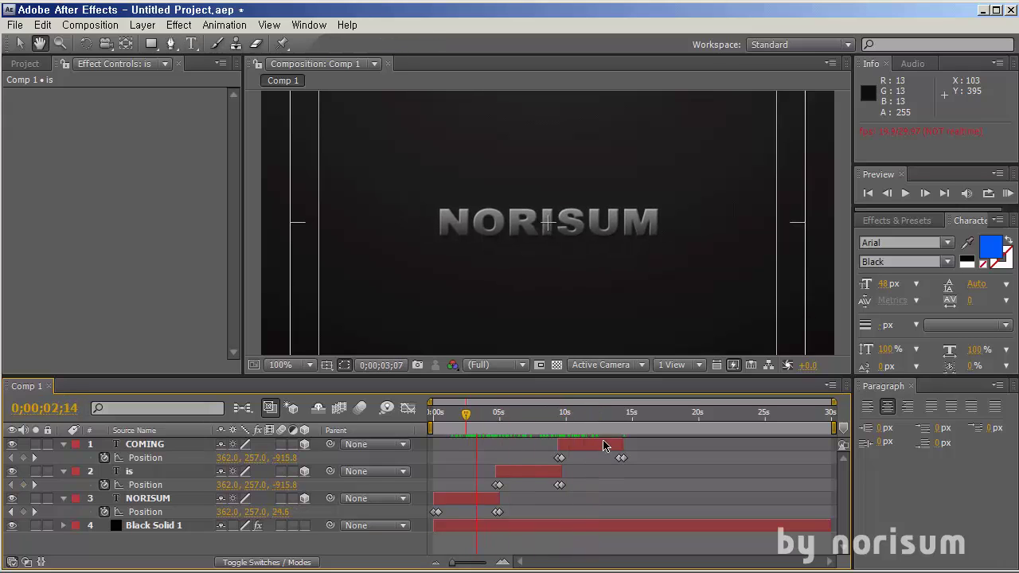
key(ctrl+t)
Step: Duplicate the COMING layer and move the copy so it starts at 0;00;14;00
click(625, 427)
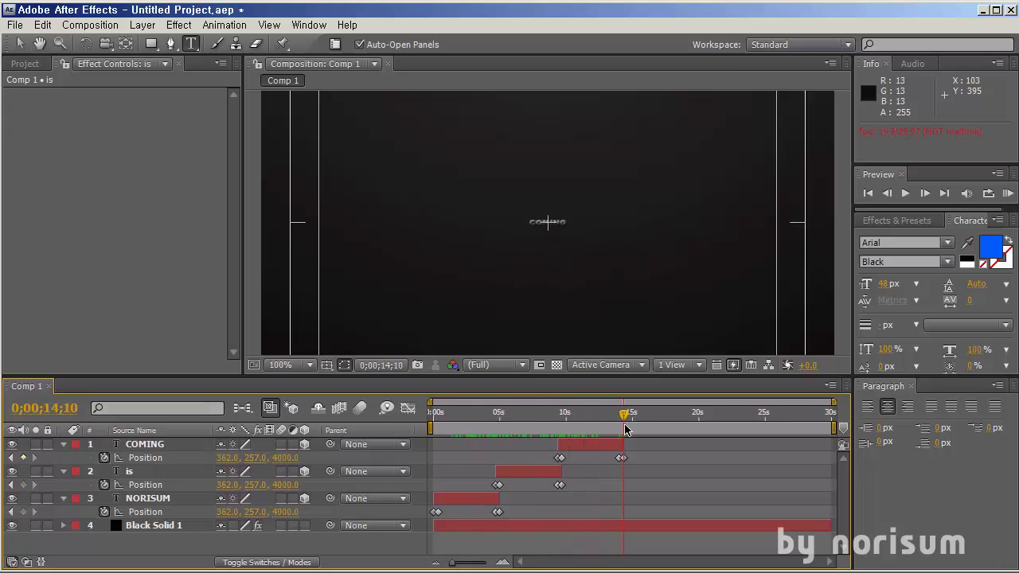
click(598, 447)
key(ctrl+d)
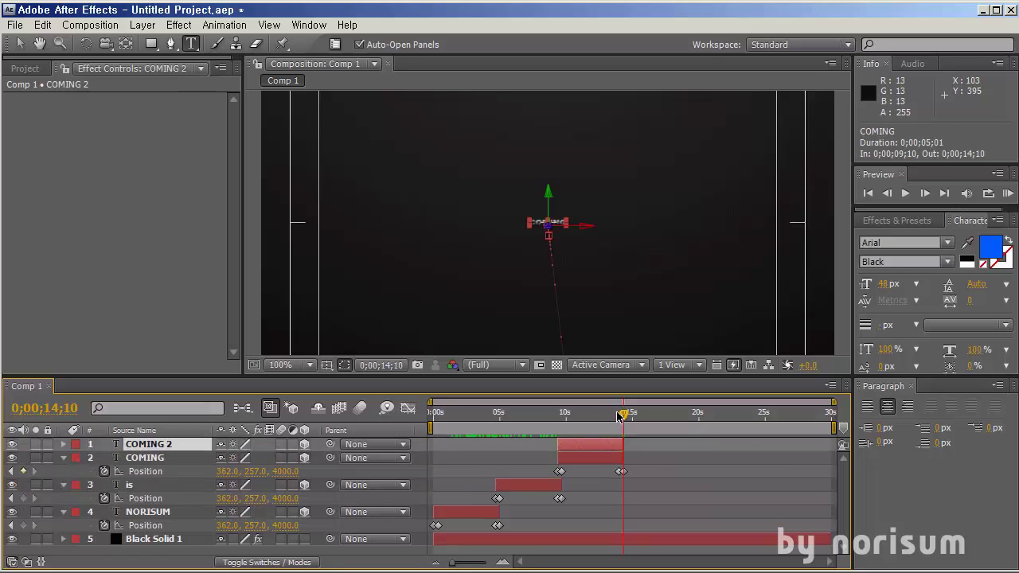
click(619, 416)
drag(585, 448, 645, 450)
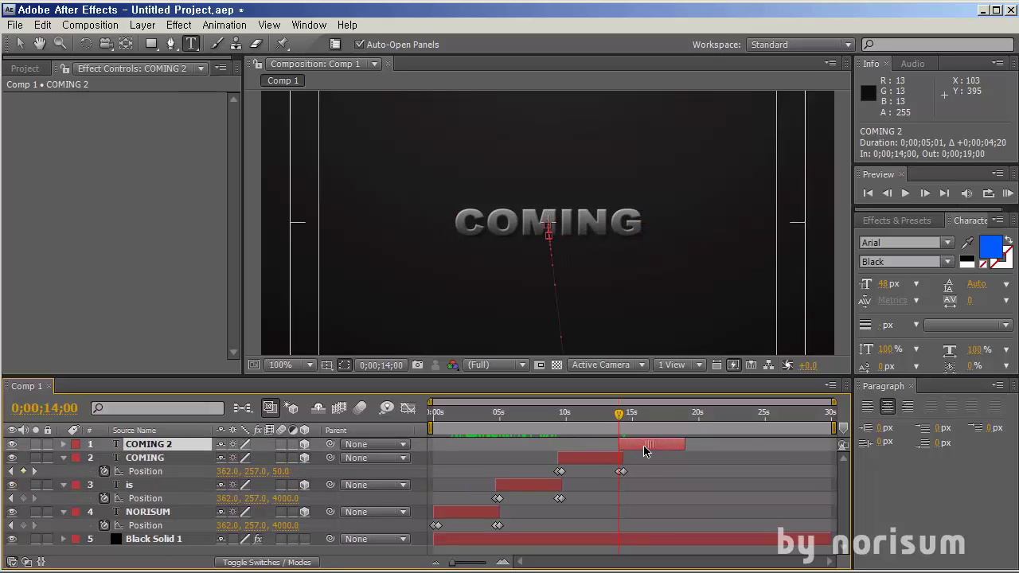
click(643, 469)
Step: Replace the text of the COMING copy with NORISUMBLOG at 0;00;15;05
mouse_move(621, 417)
mouse_down()
mouse_move(650, 420)
mouse_move(611, 427)
mouse_up()
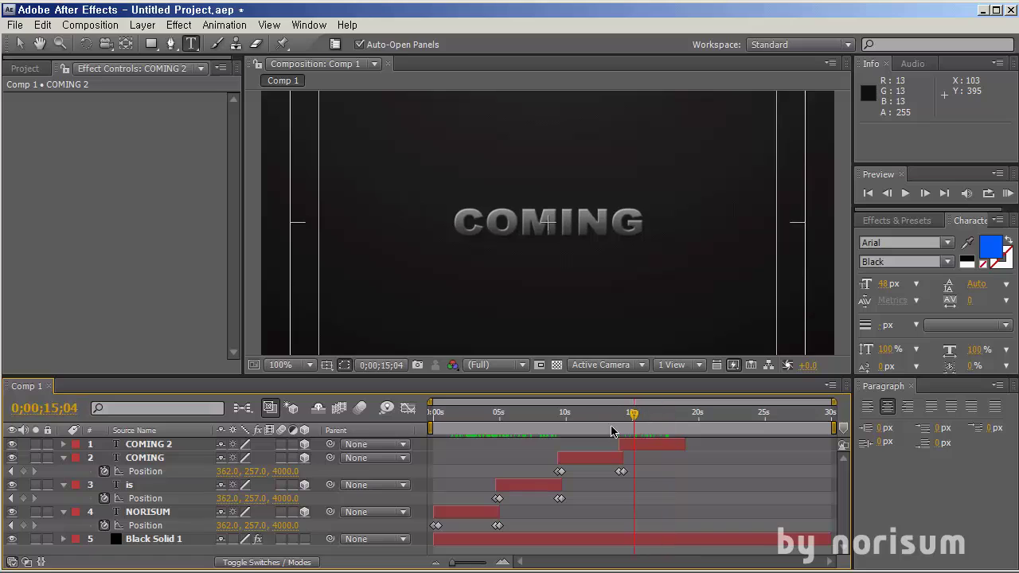
click(641, 444)
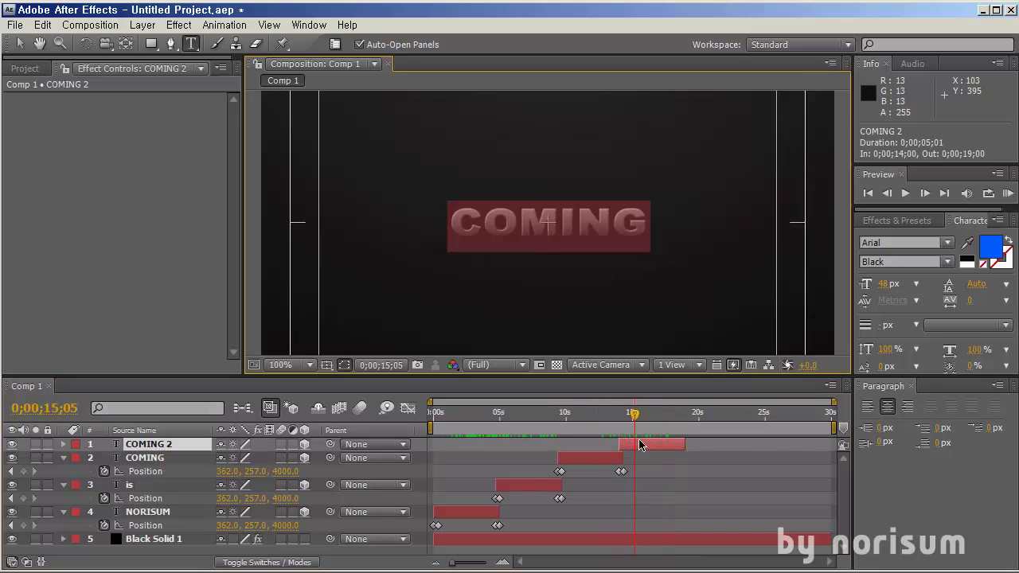
text(NORI)
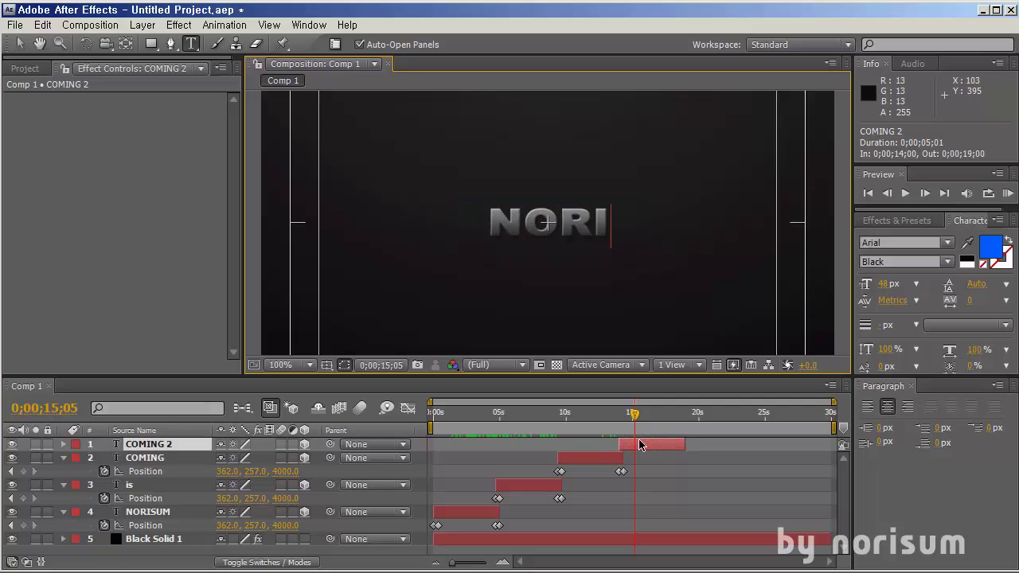
text(SUM)
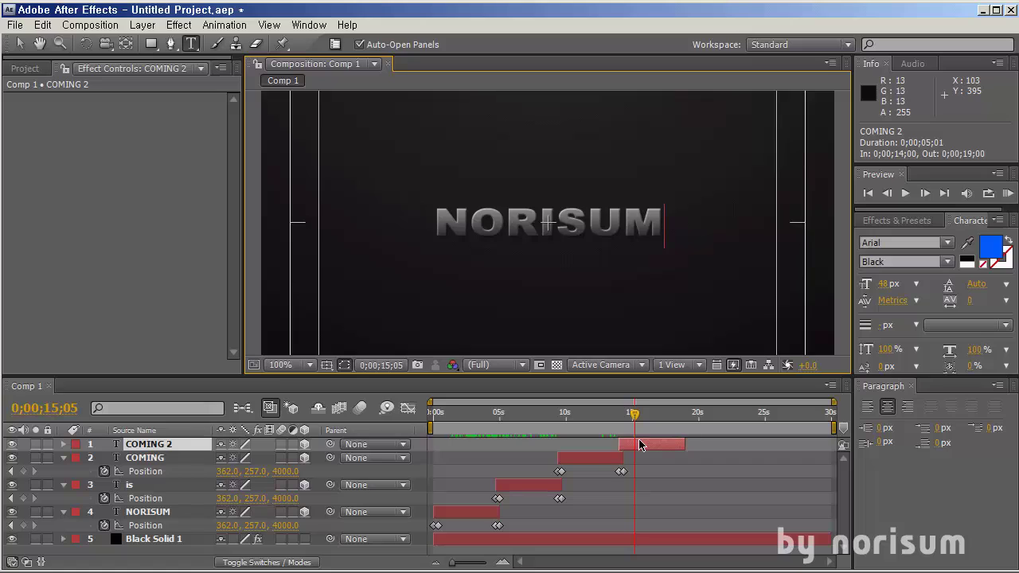
text(BLOG)
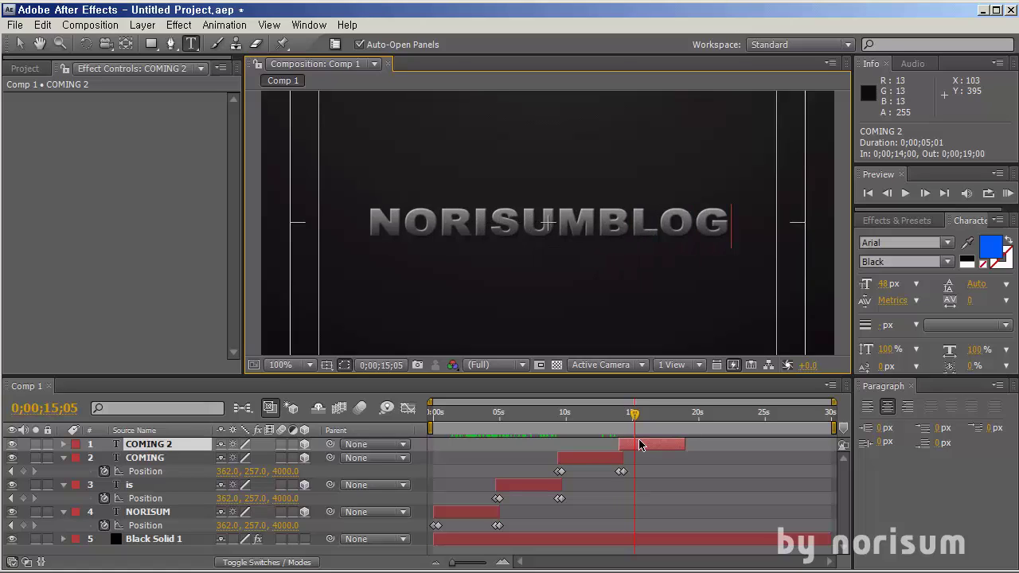
key(BackSpace)
key(BackSpace)
key(BackSpace)
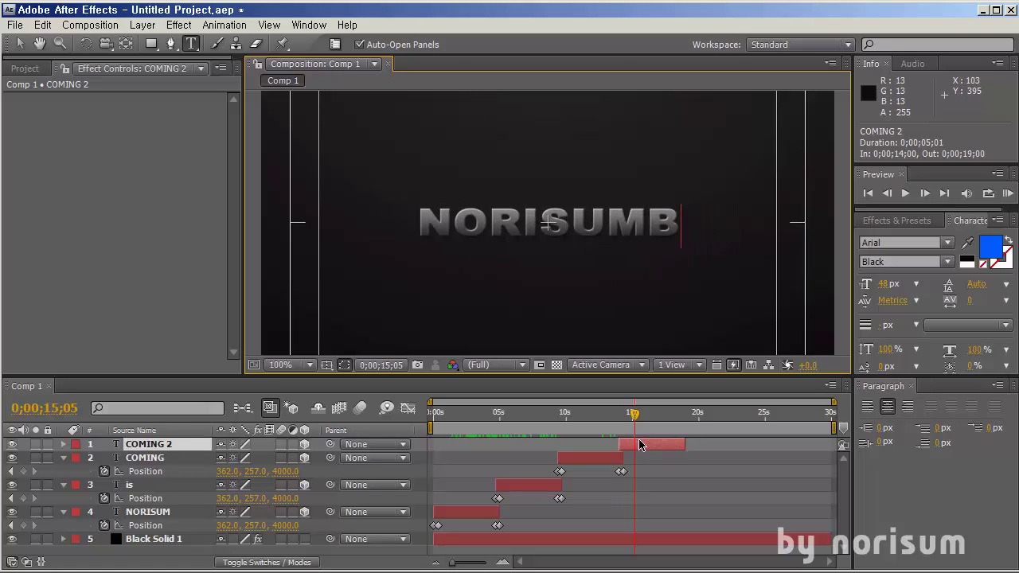
text(LG)
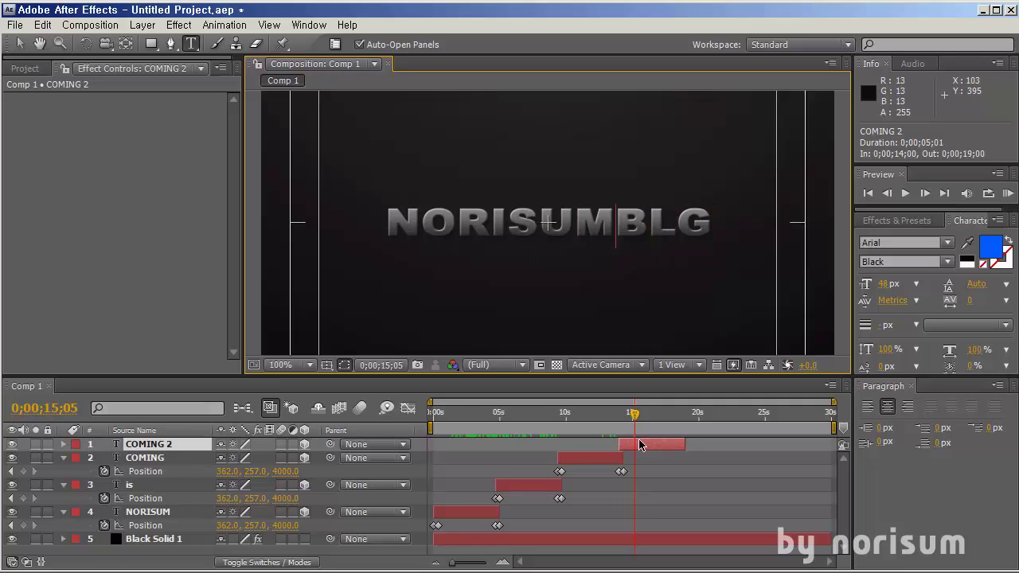
key(Right)
key(Right)
text(O)
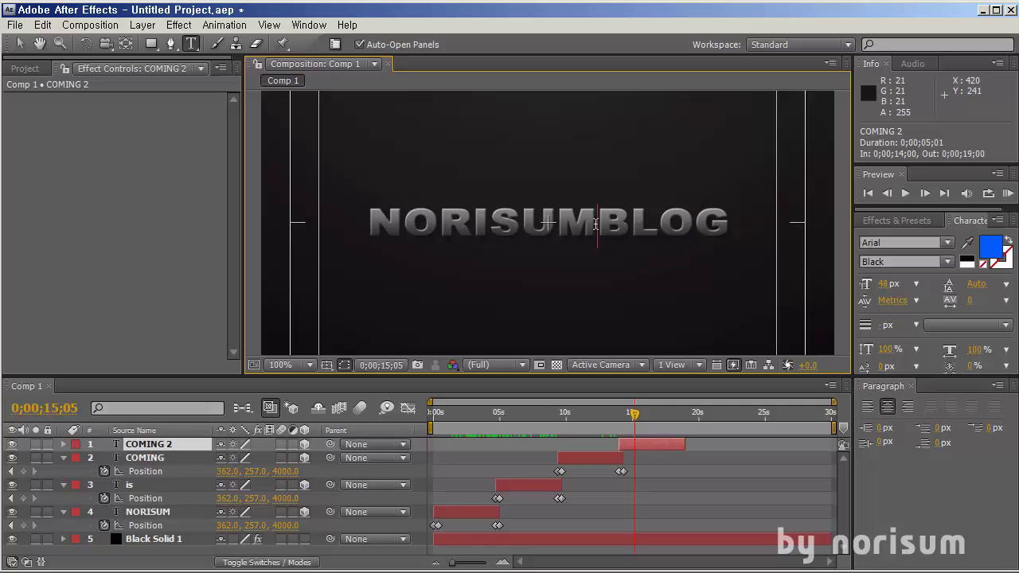
Step: Add a period before BLOG and a hyphen after NORI so the text reads NORI-SUM.BLOG
text(.)
key(Left)
key(Left)
key(Left)
key(Left)
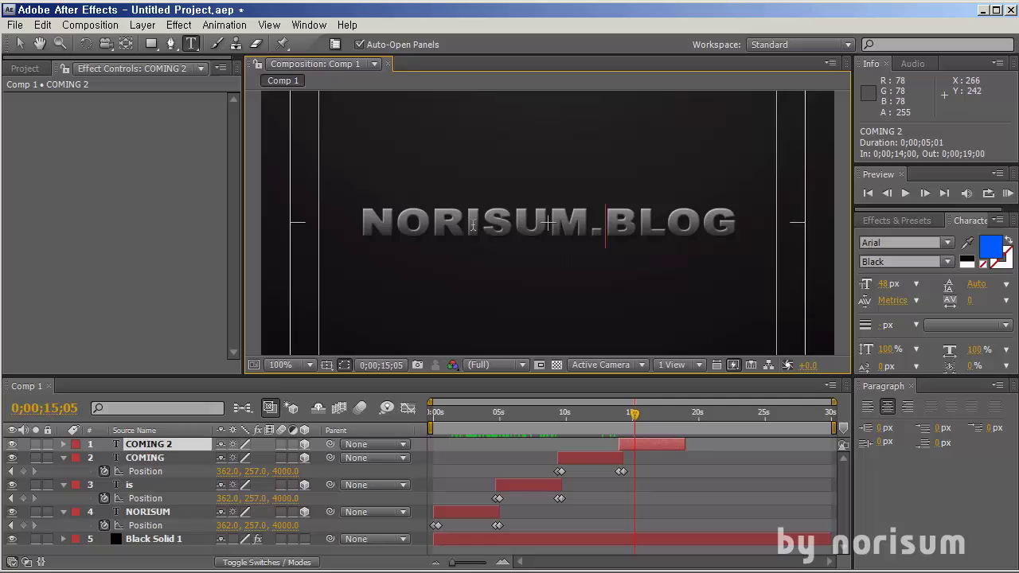
text(-)
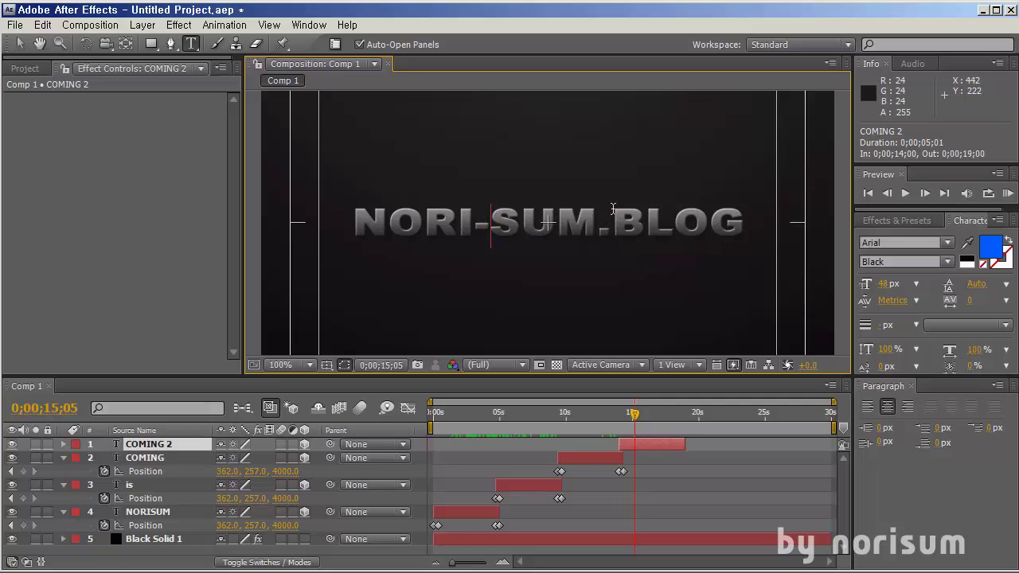
Step: Replace BLOG with TISTORI.COM so the text reads NORI-SUM.TISTORI.COM, and finish the text edit
drag(613, 226, 735, 225)
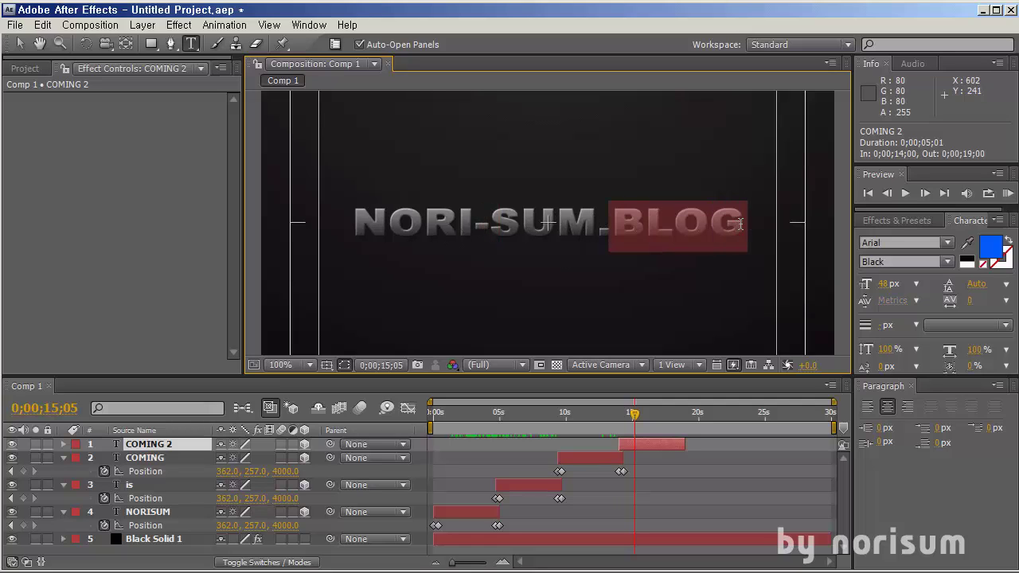
text(ti)
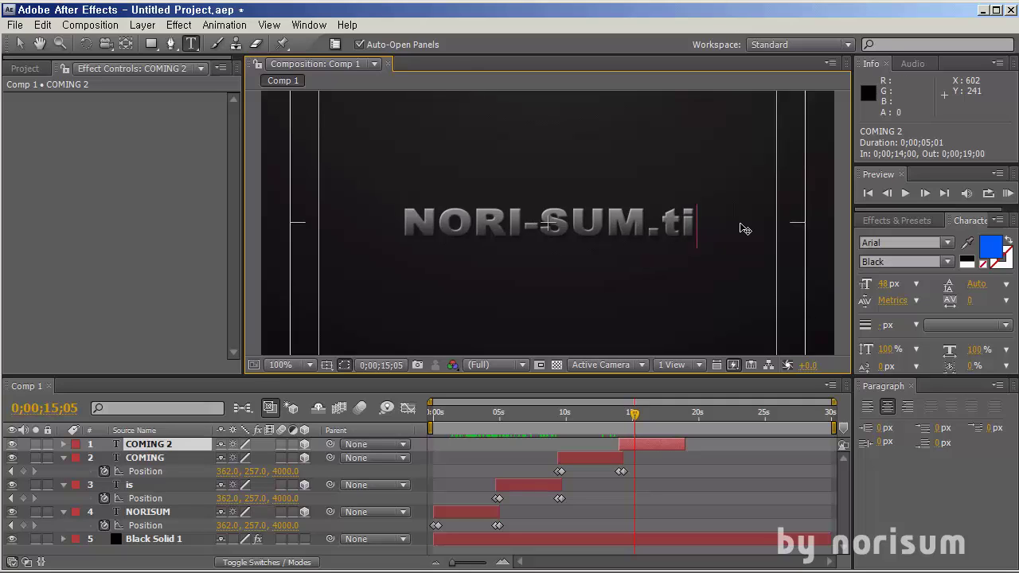
key(BackSpace)
key(BackSpace)
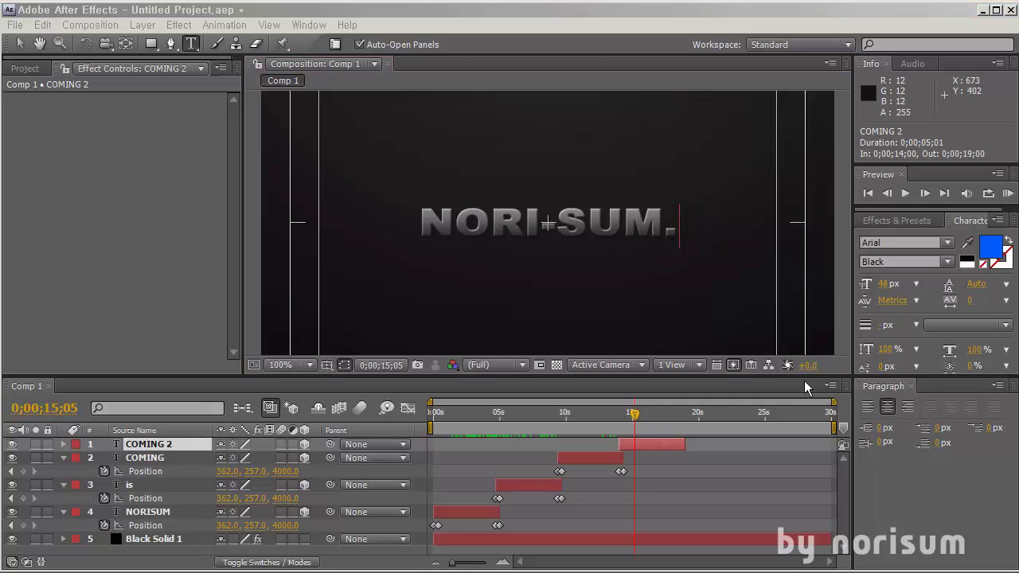
click(680, 223)
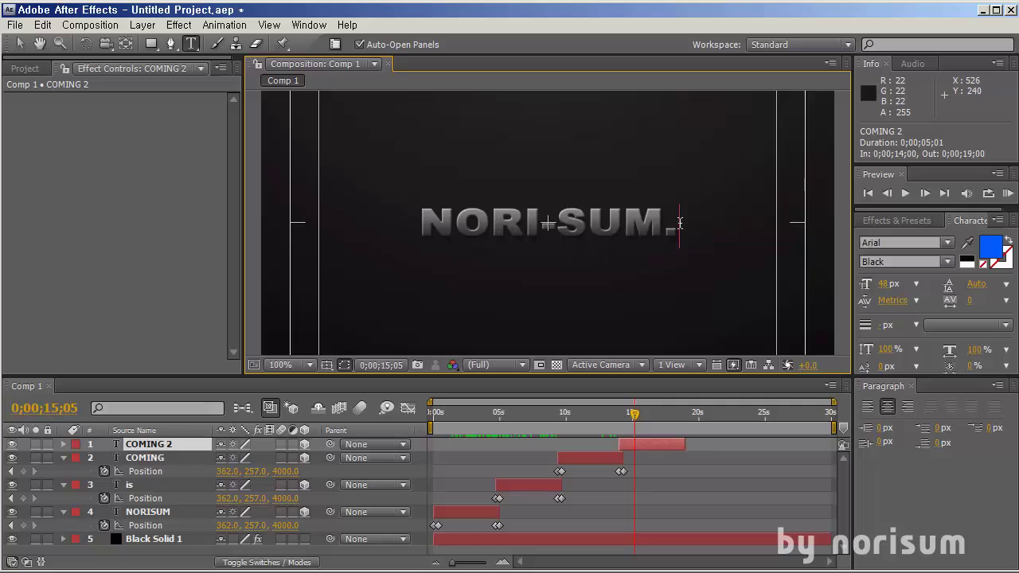
text(T)
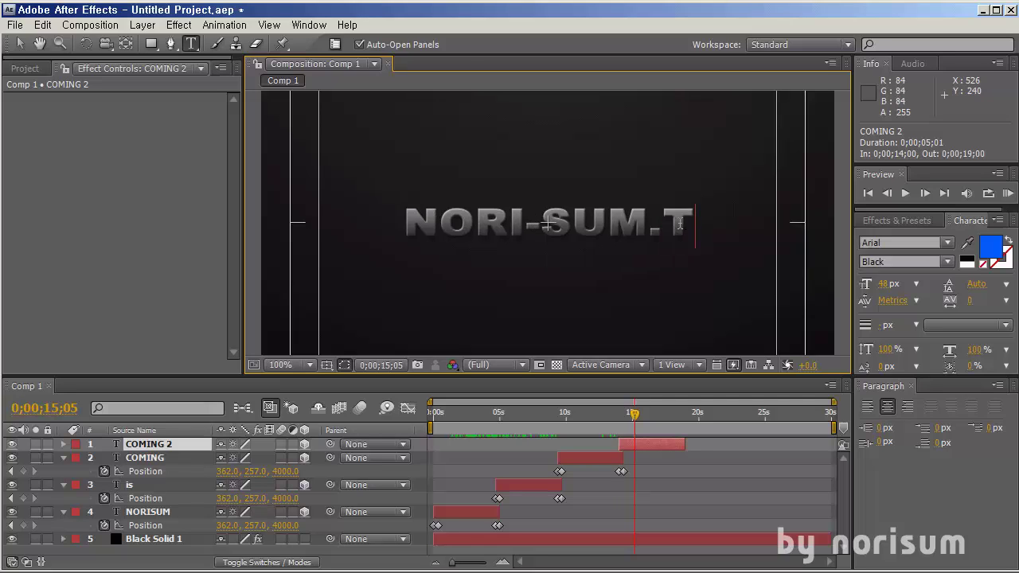
text(IST)
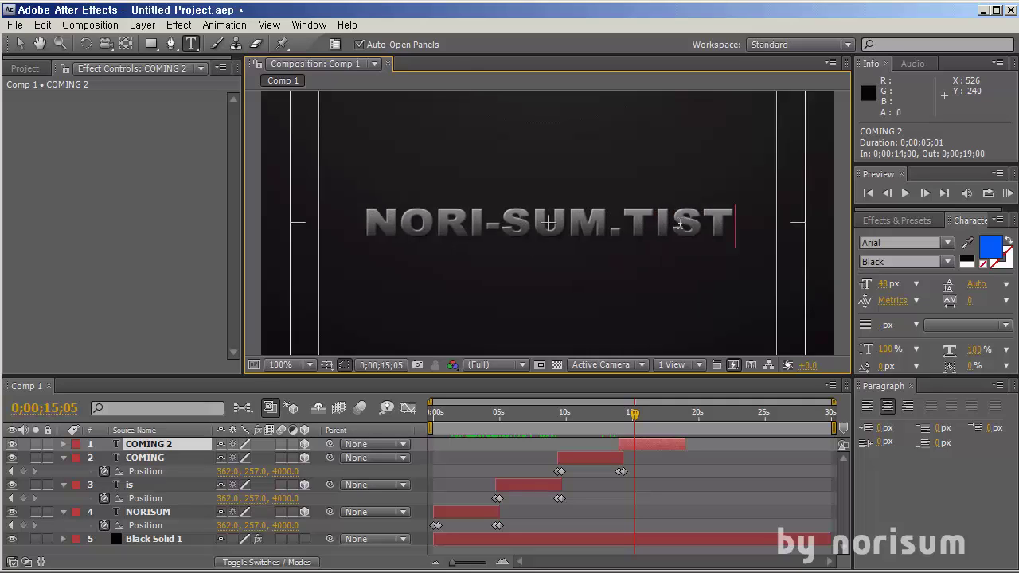
text(ORI)
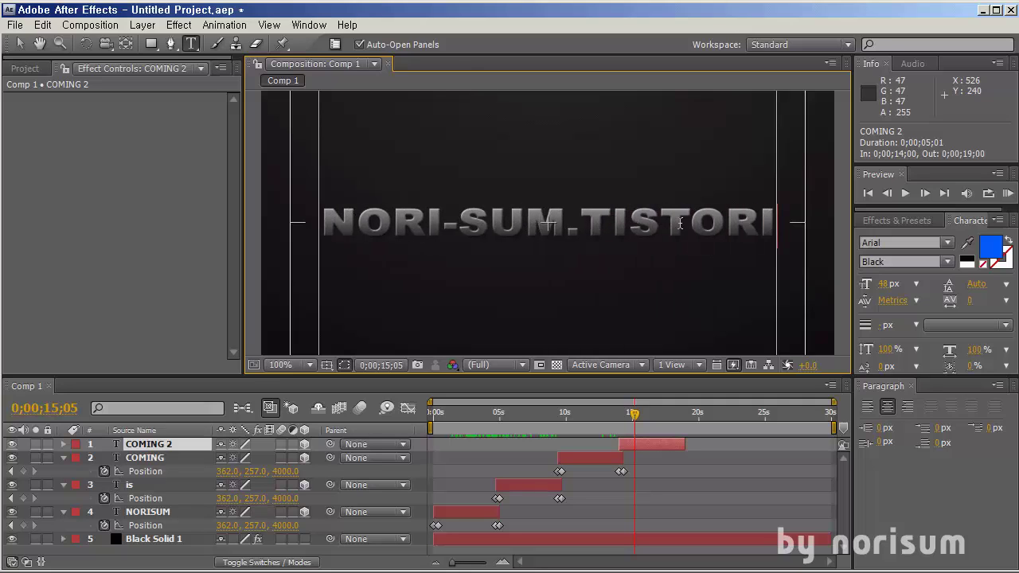
text(.COM)
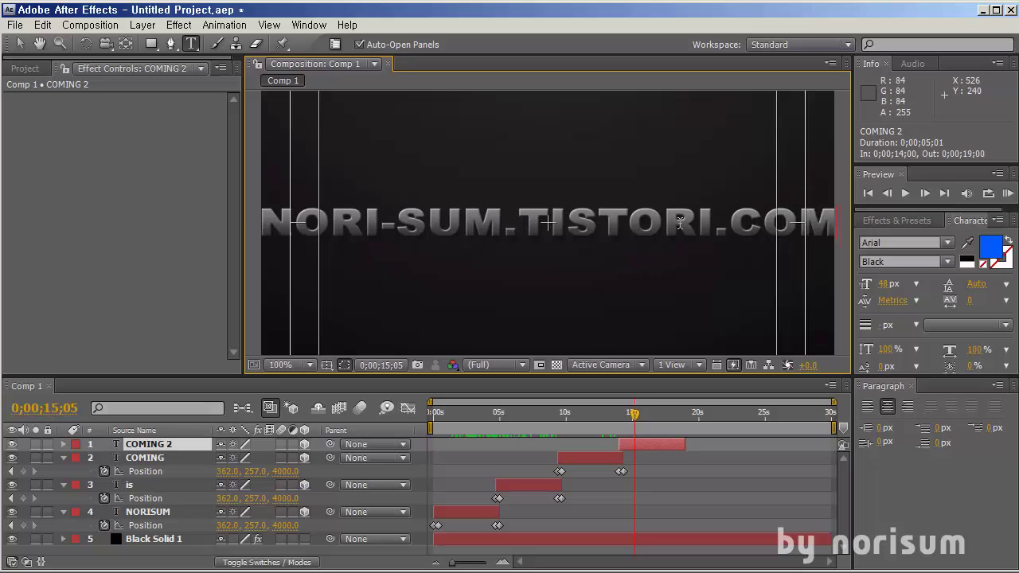
key(KP_Enter)
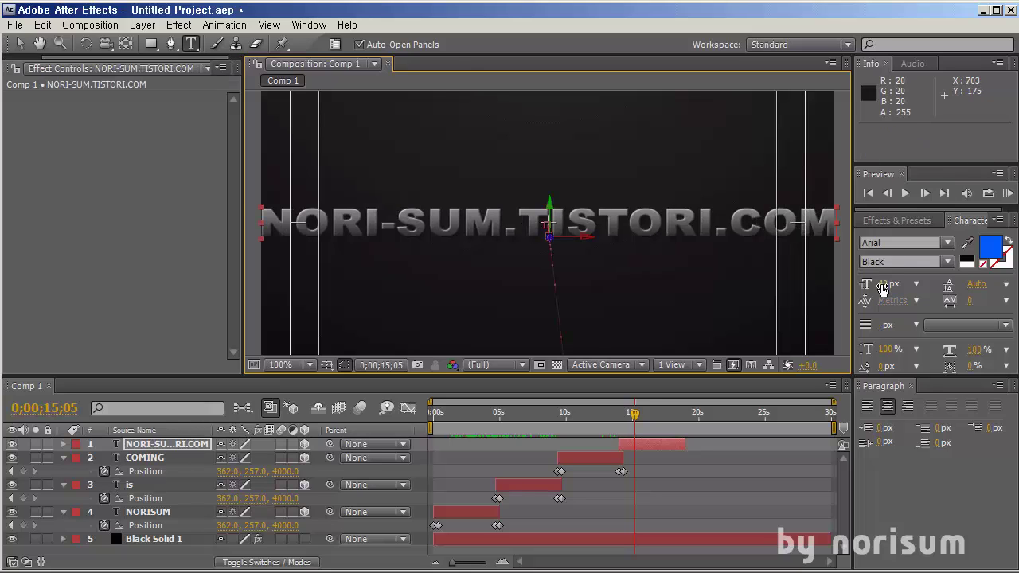
Step: Set the NORI-SUM.TISTORI.COM text's font size to 28 px and reveal the layer's Position keyframes
drag(882, 286, 860, 284)
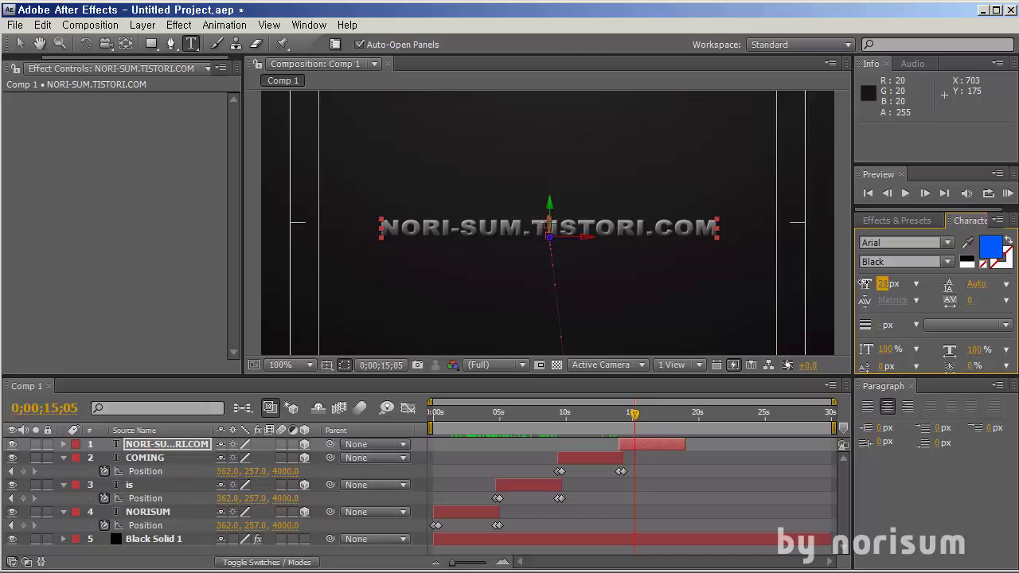
click(129, 445)
key(p)
key(p)
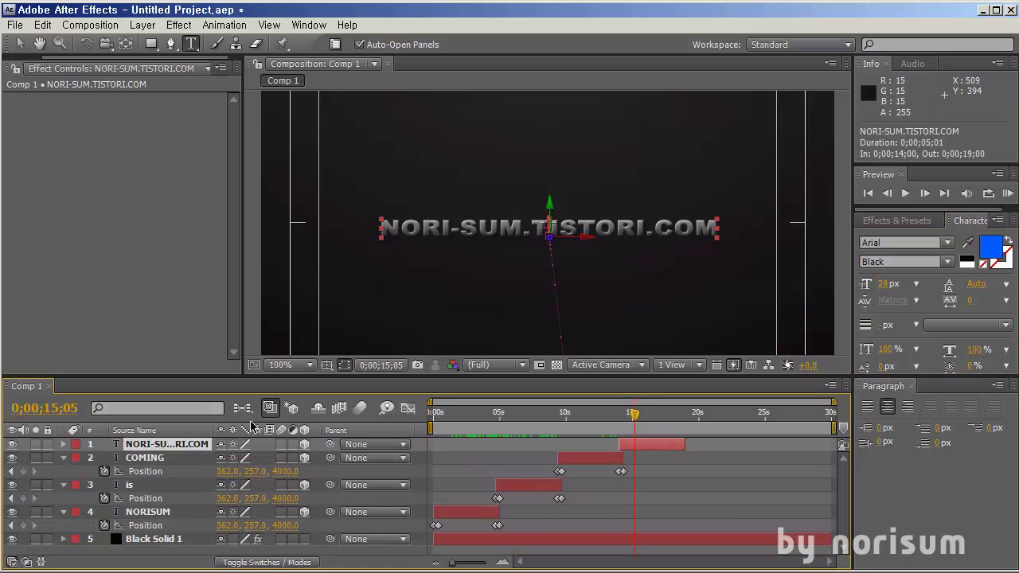
click(64, 444)
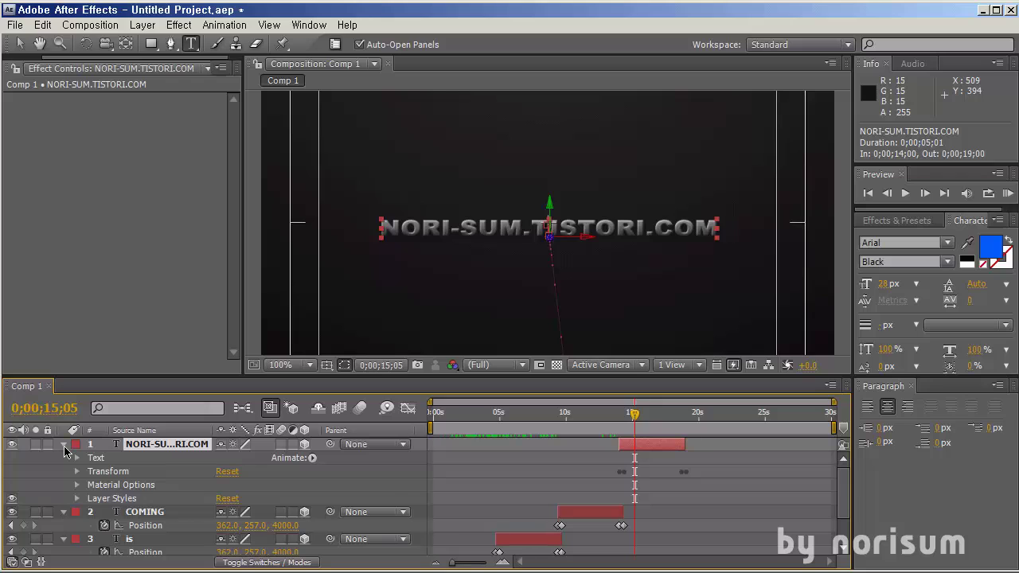
key(p)
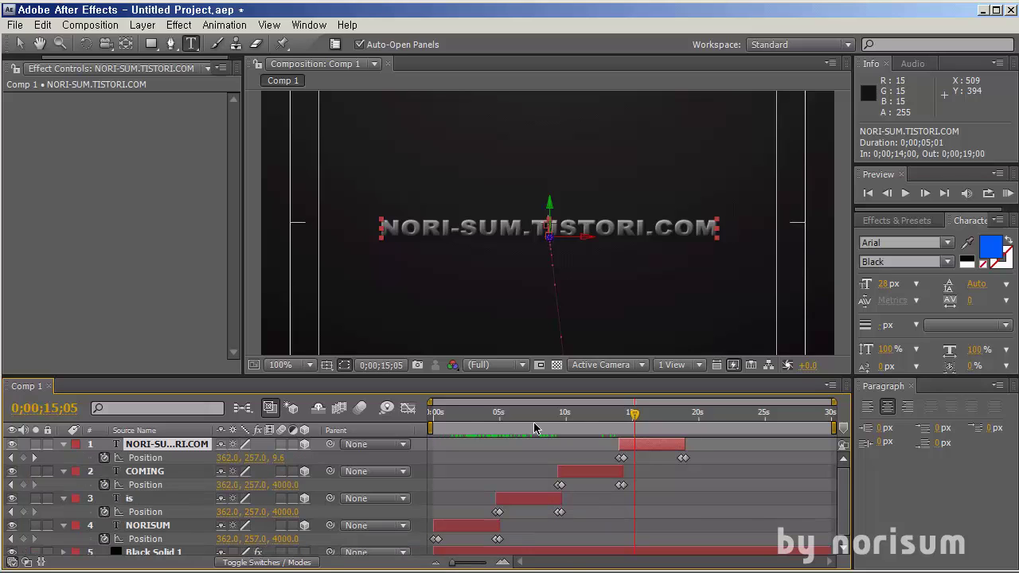
Step: At 0;00;14;10, raise the NORI-SUM.TISTORI.COM text to Y 241 across all its Position keyframes
drag(629, 415, 623, 417)
drag(595, 464, 737, 476)
click(23, 44)
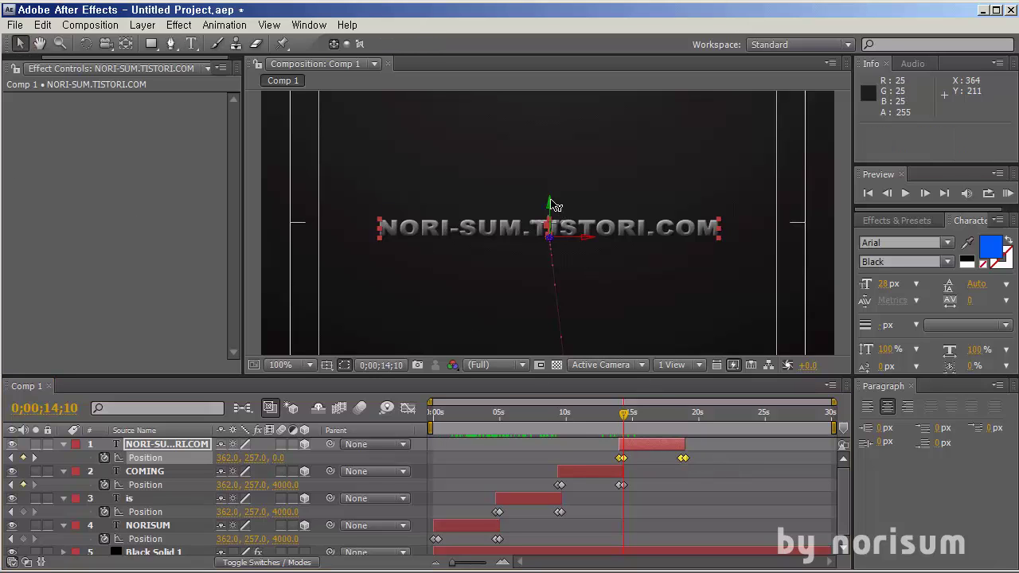
drag(554, 203, 554, 187)
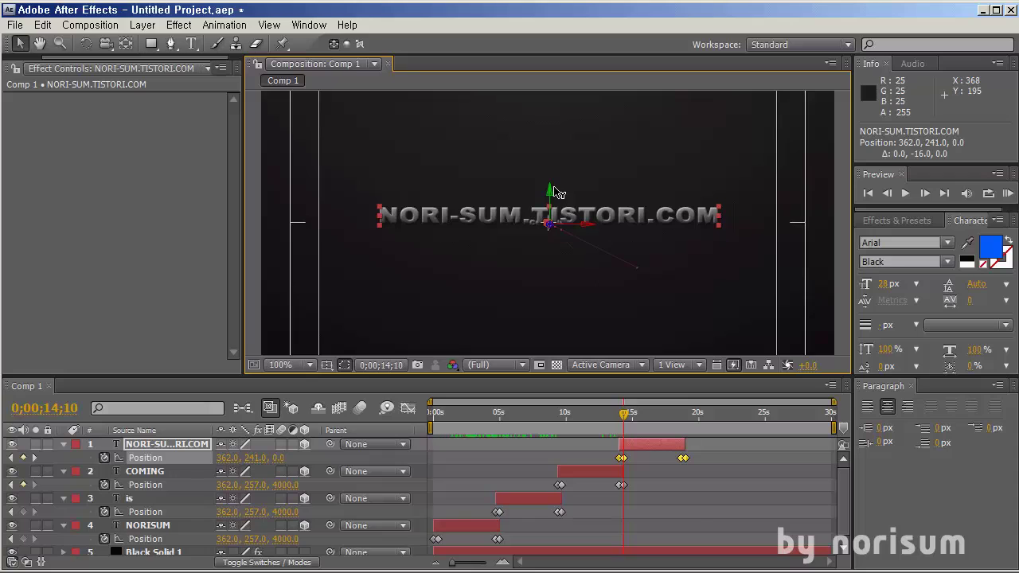
click(646, 464)
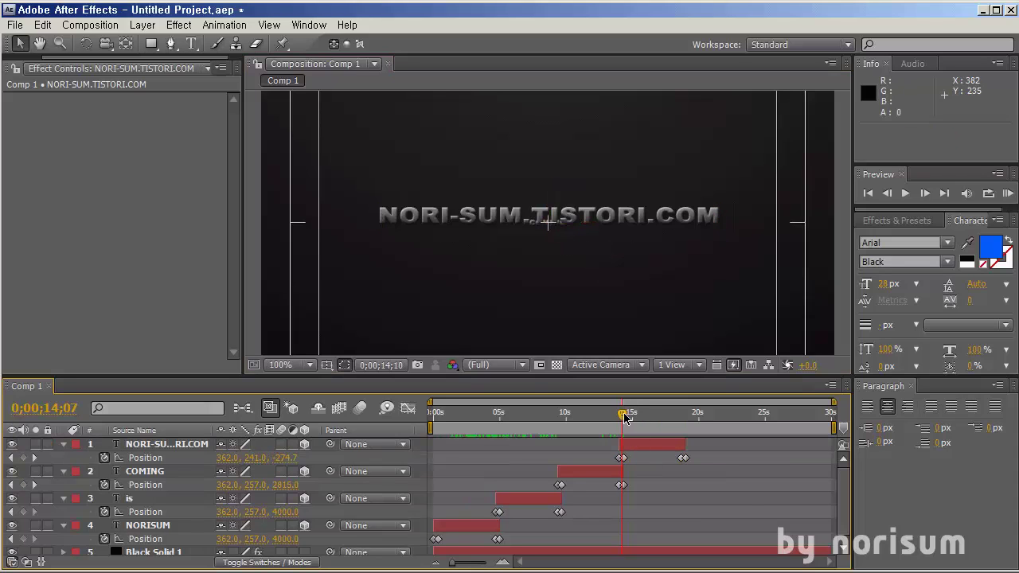
Step: At 0;00;18;20, lower the NORI-SUM.TISTORI.COM text to Y 247 with all its Position keyframes selected
drag(625, 415, 675, 416)
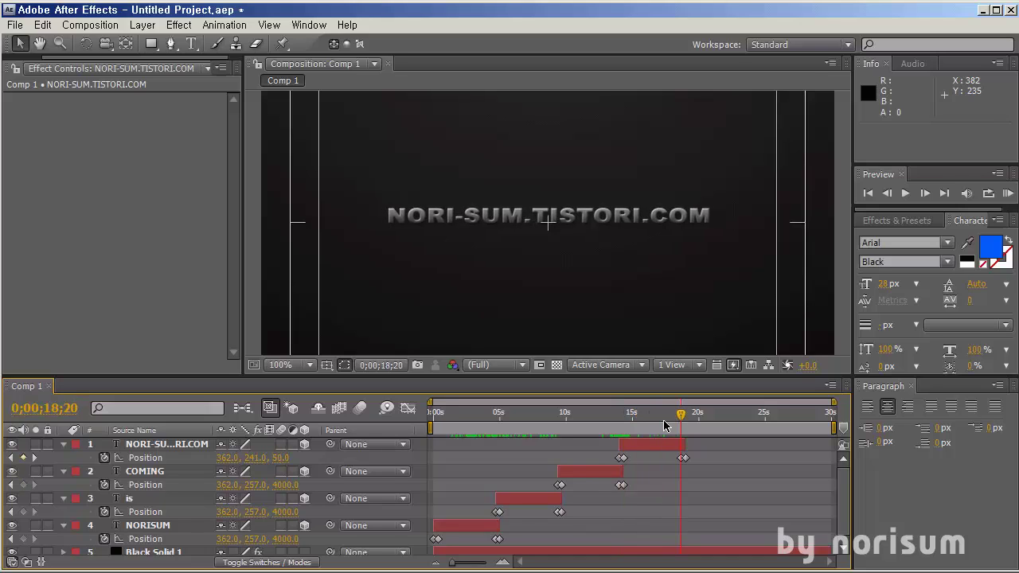
drag(599, 458, 705, 464)
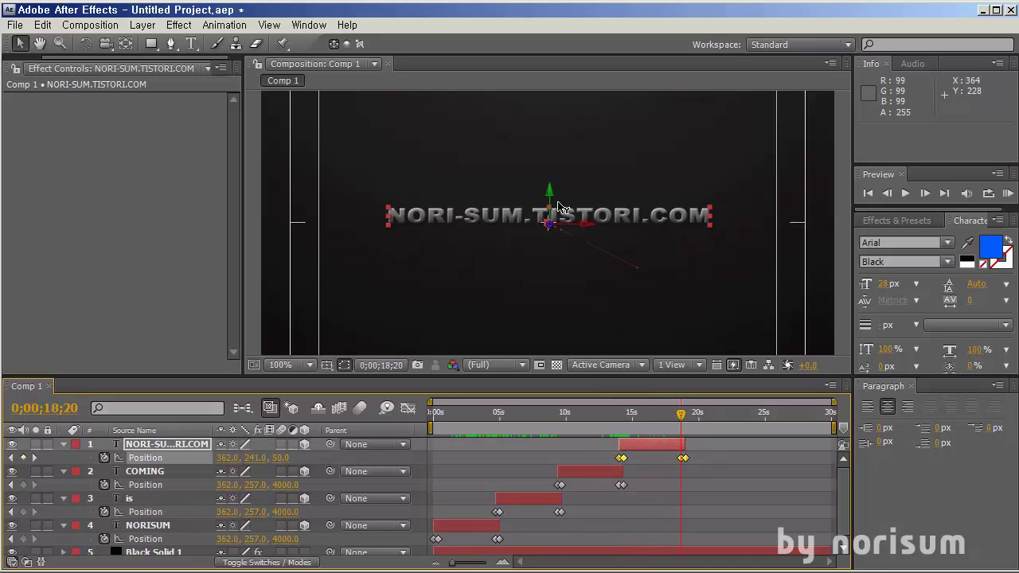
drag(555, 199, 554, 203)
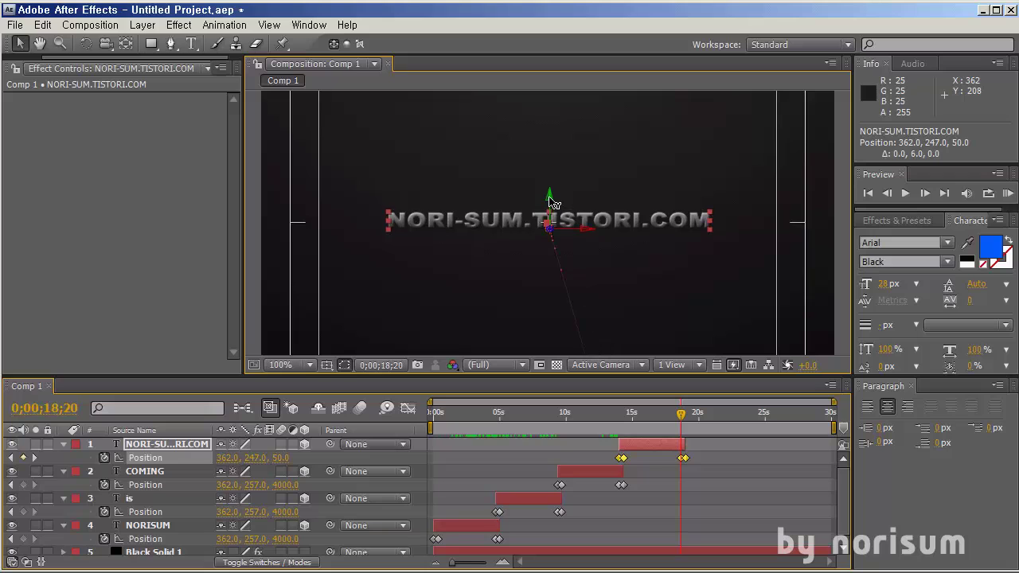
Step: Remove the NORI-SUM.TISTORI.COM layer's fly-out Position keyframe and move its Z 50 keyframe to 0;00;19;01
click(677, 433)
drag(587, 433, 686, 460)
click(685, 421)
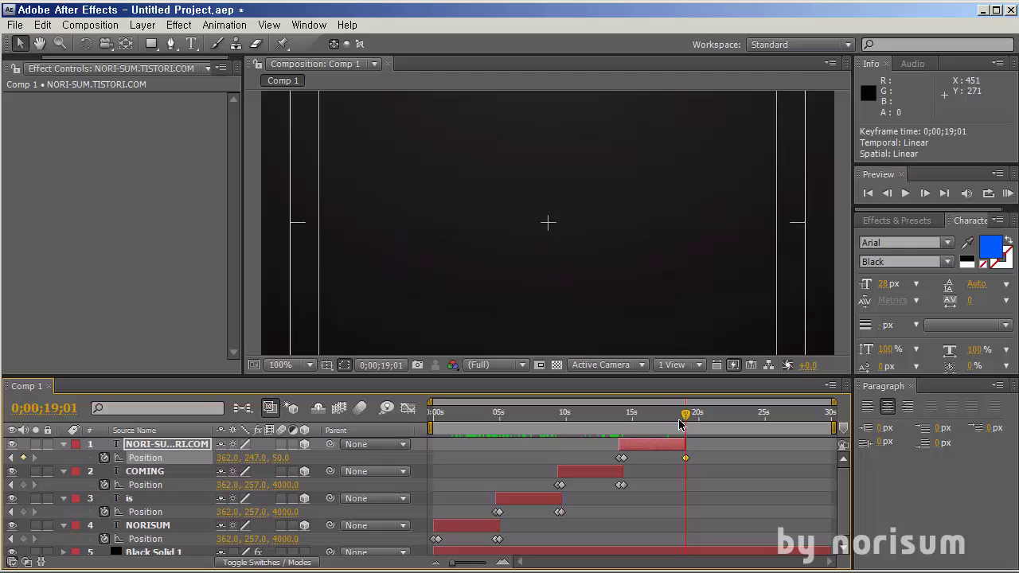
Step: End the work area at 0;00;19;00 and start saving the project
key(Page_Up)
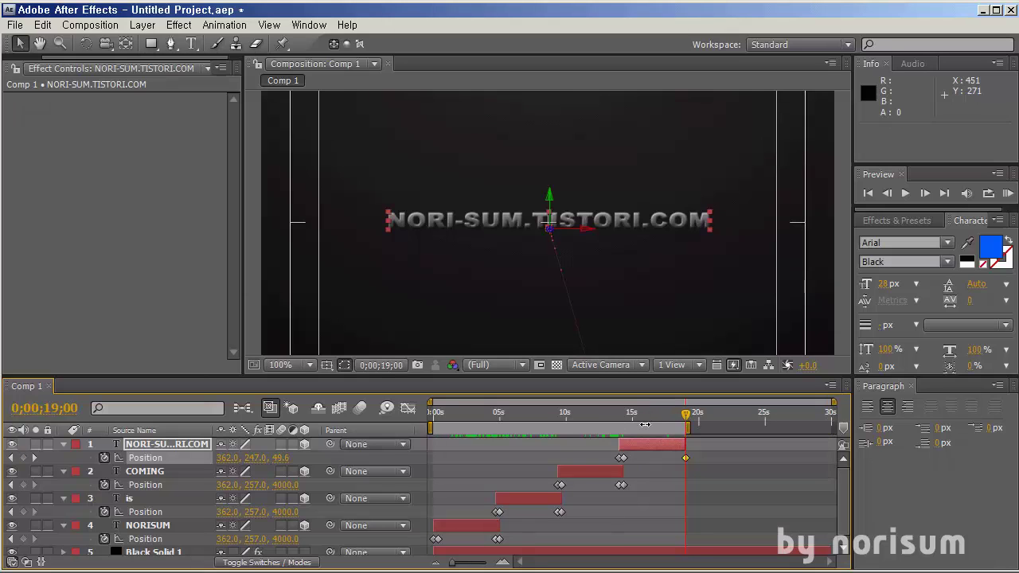
key(ctrl+s)
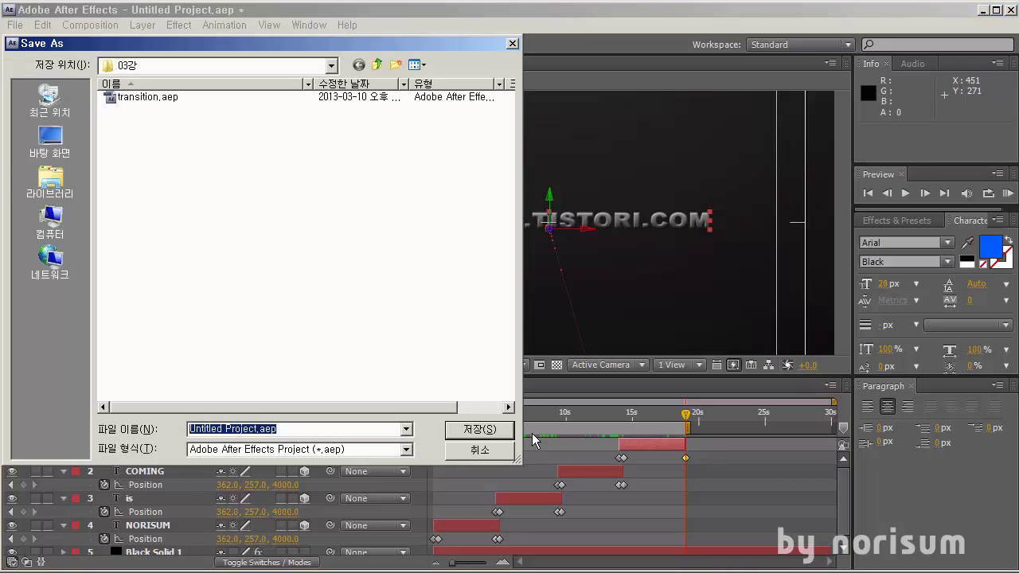
Step: Save the project as title in the 03강 folder
key(Escape)
key(ctrl+s)
text(title)
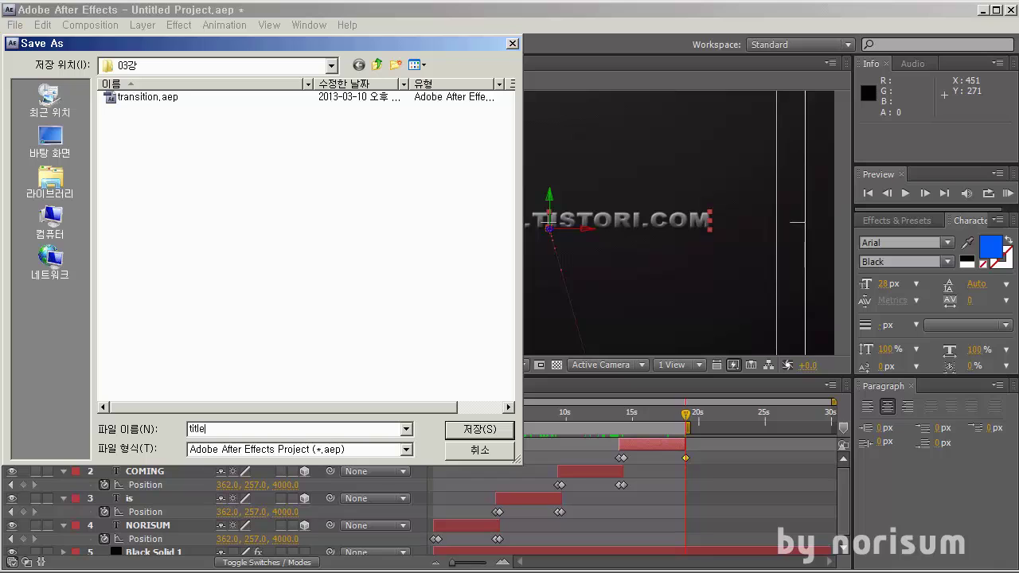
click(484, 430)
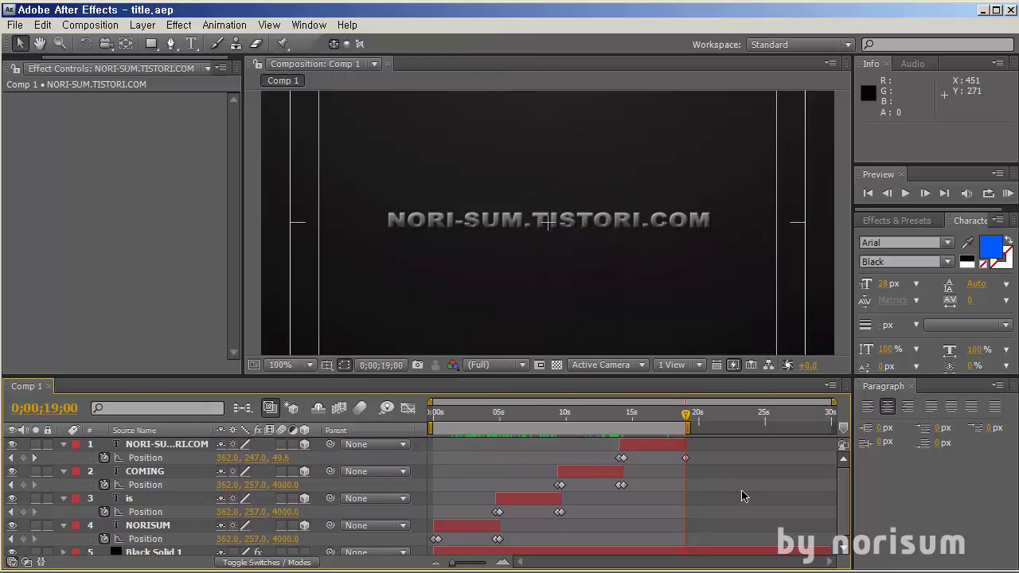
Step: Preview the full title animation, and return to 0;00;00;10 on the timeline
click(905, 193)
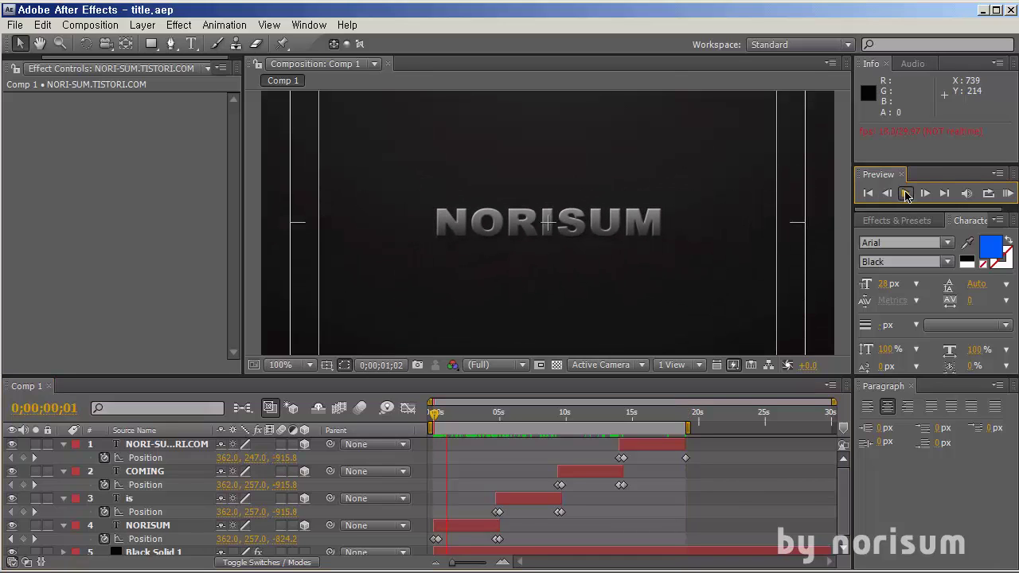
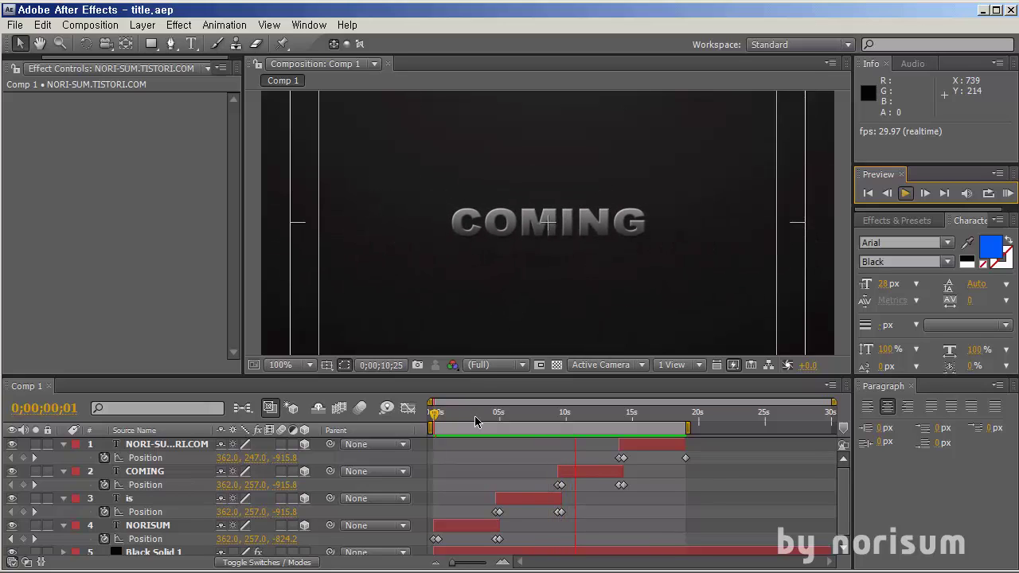
drag(476, 415, 442, 428)
click(438, 425)
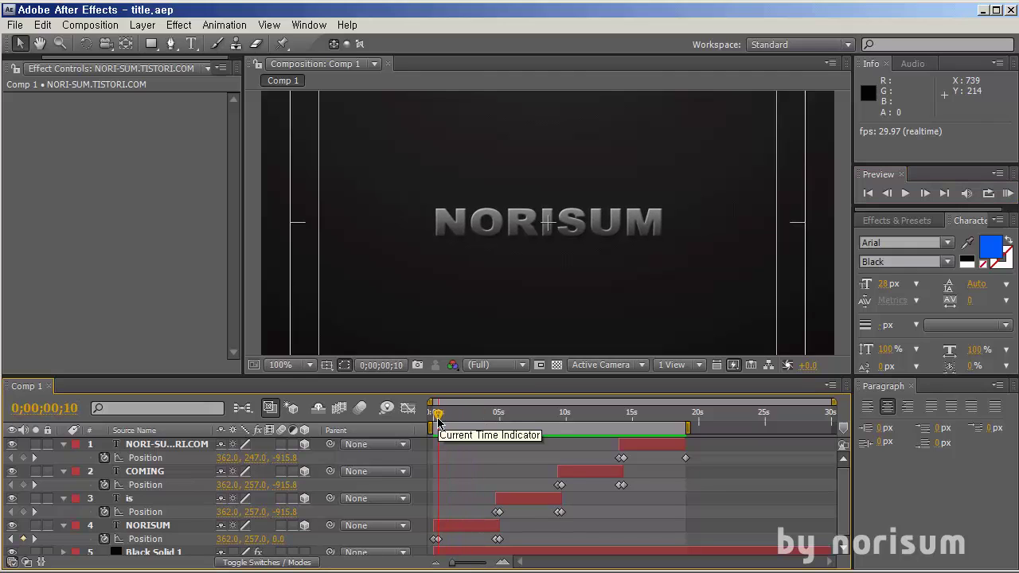
Step: Shorten all four text layers together so that the NORISUM layer ends at 0;00;03;10
key(space)
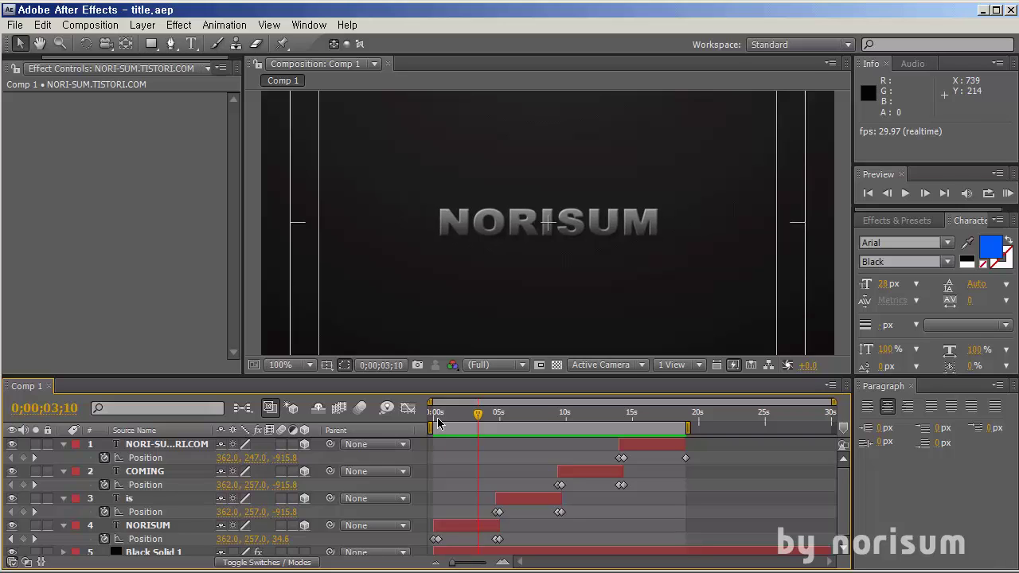
drag(700, 463, 744, 447)
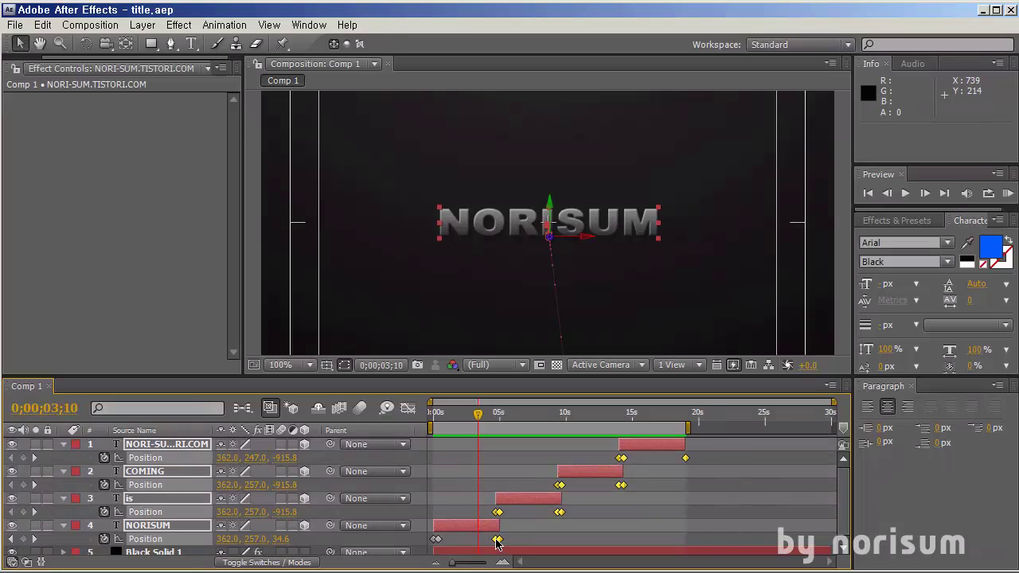
drag(499, 526, 479, 526)
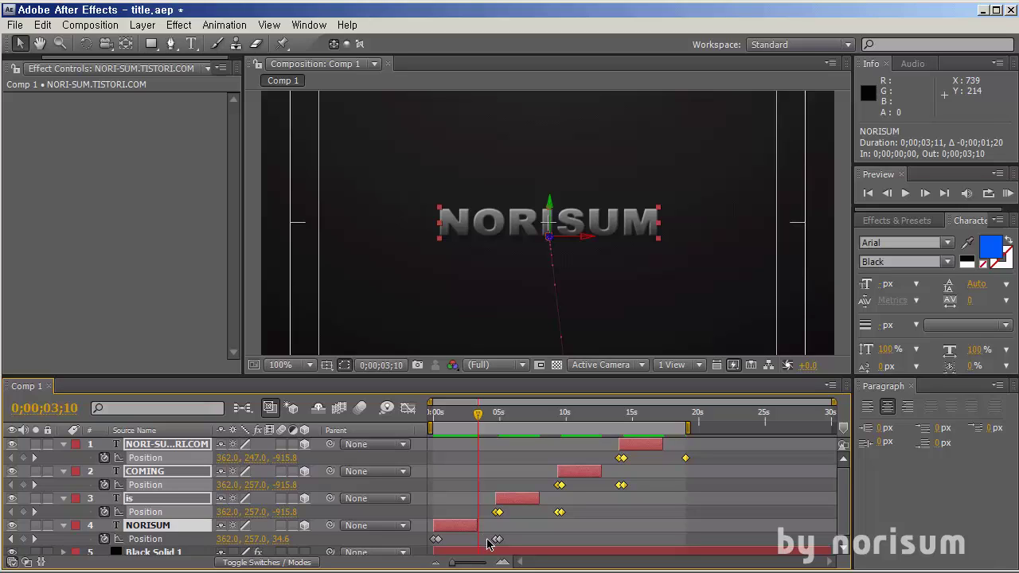
Step: Move the closing Position keyframes of the NORISUM, is, COMING and NORI-SUM.TISTORI.COM layers back to their shortened layer ends
click(489, 544)
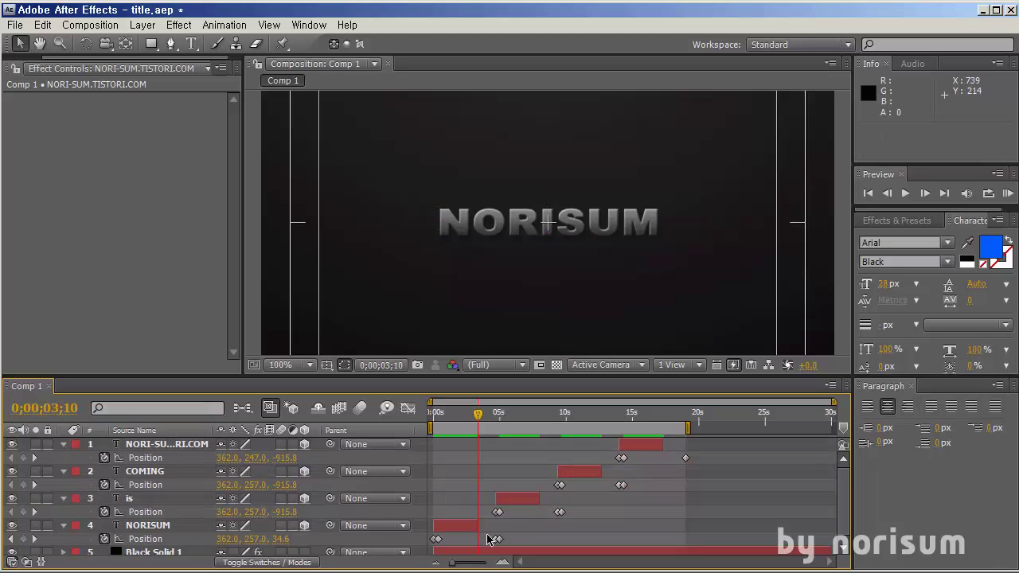
drag(497, 539, 476, 540)
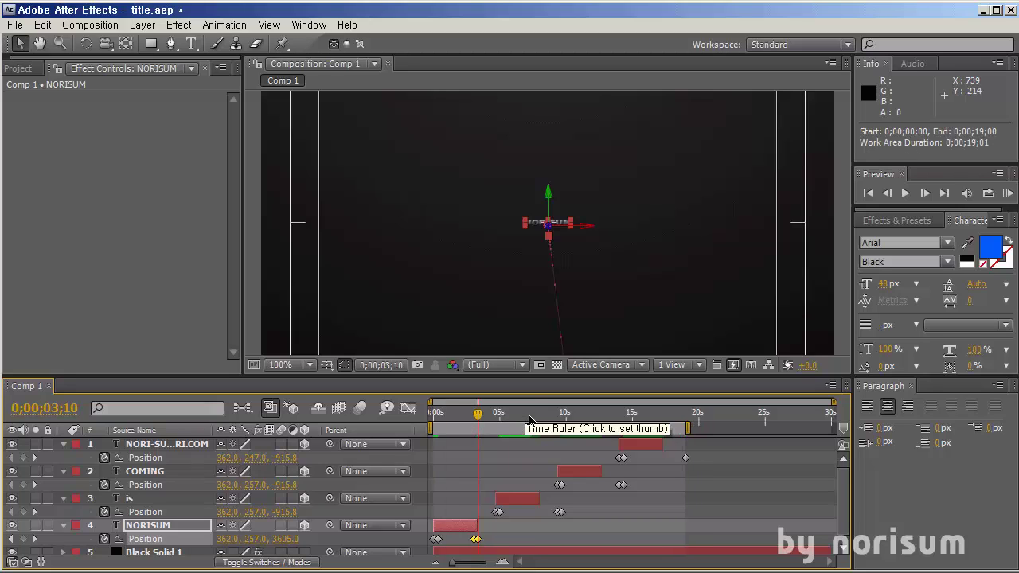
click(539, 414)
drag(560, 511, 538, 514)
click(601, 415)
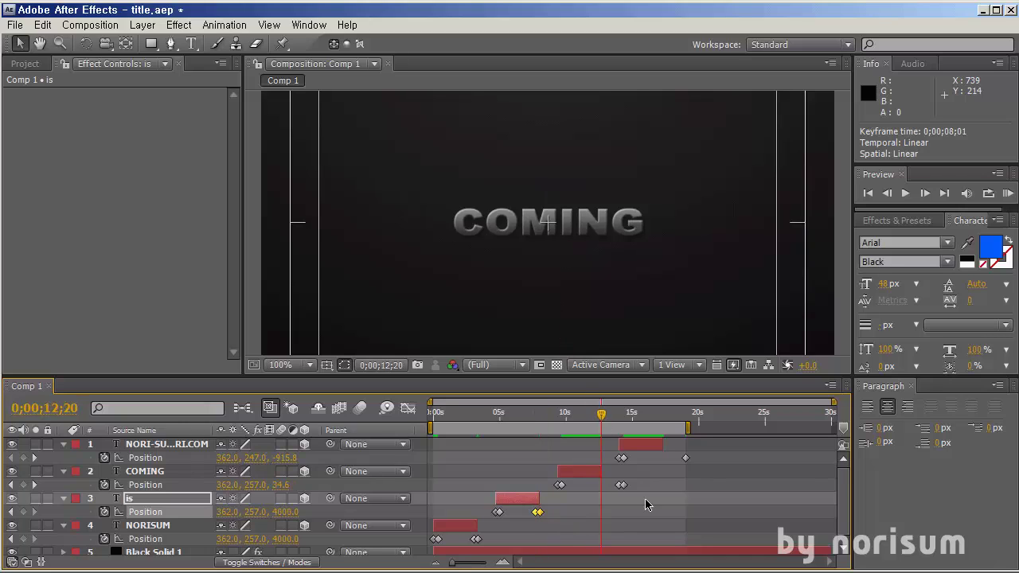
drag(621, 485, 604, 493)
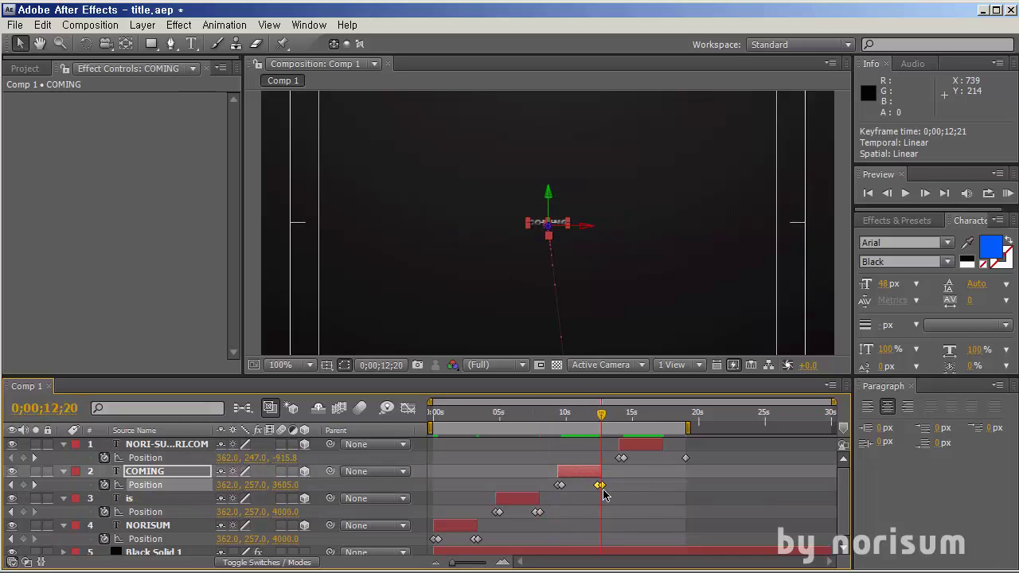
click(663, 416)
drag(686, 459, 664, 460)
click(614, 502)
Step: Shift the is layer to start at 0;00;03;01, COMING at 0;00;06;02 and NORI-SUM.TISTORI.COM at 0;00;09;03
drag(475, 427, 474, 426)
click(512, 496)
key([)
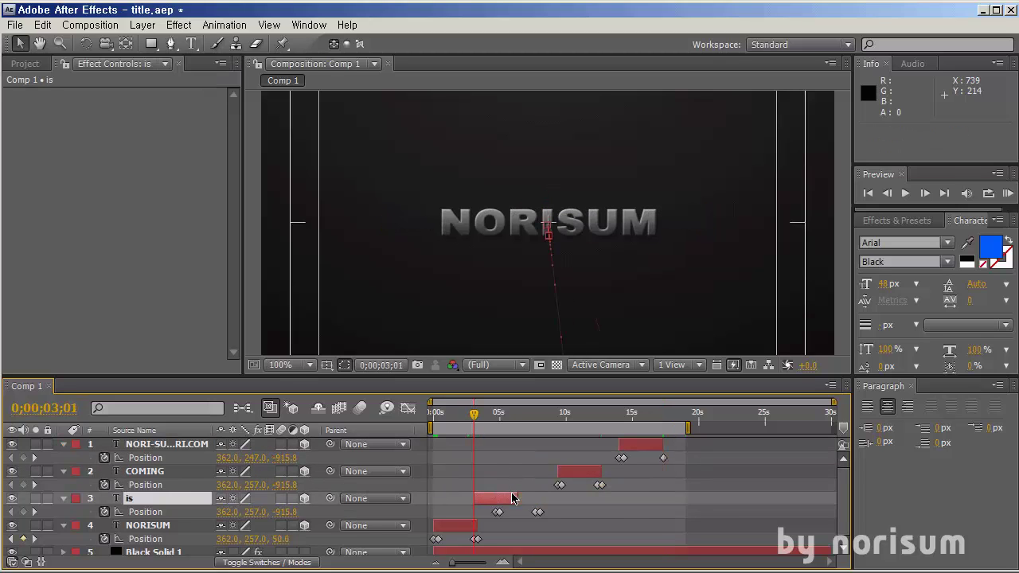
click(513, 428)
click(589, 473)
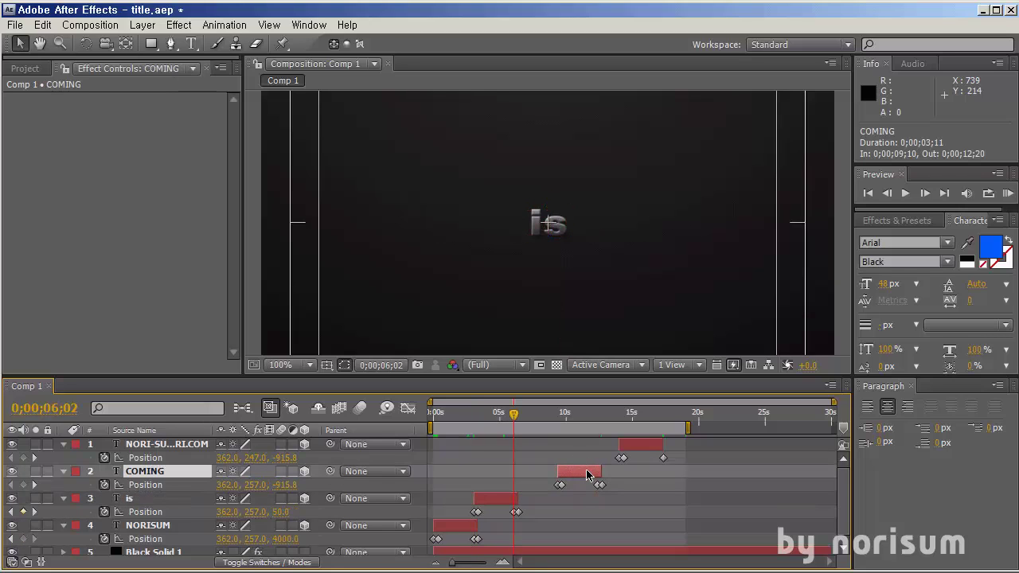
key([)
click(555, 427)
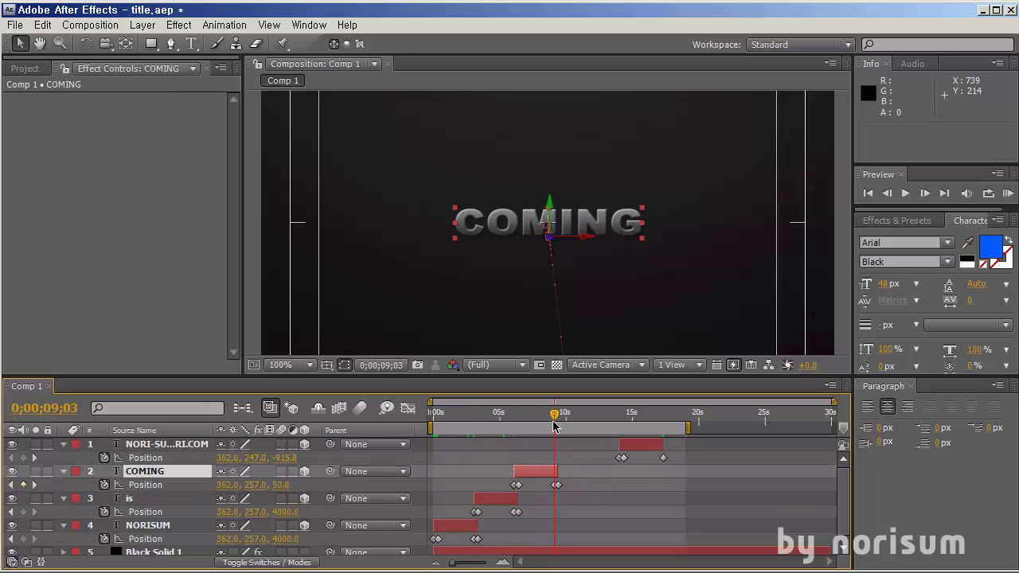
click(639, 445)
key([)
Step: End the work area at 0;00;12;13, the last frame of the NORI-SUM.TISTORI.COM layer, and deselect all layers
drag(602, 423, 598, 422)
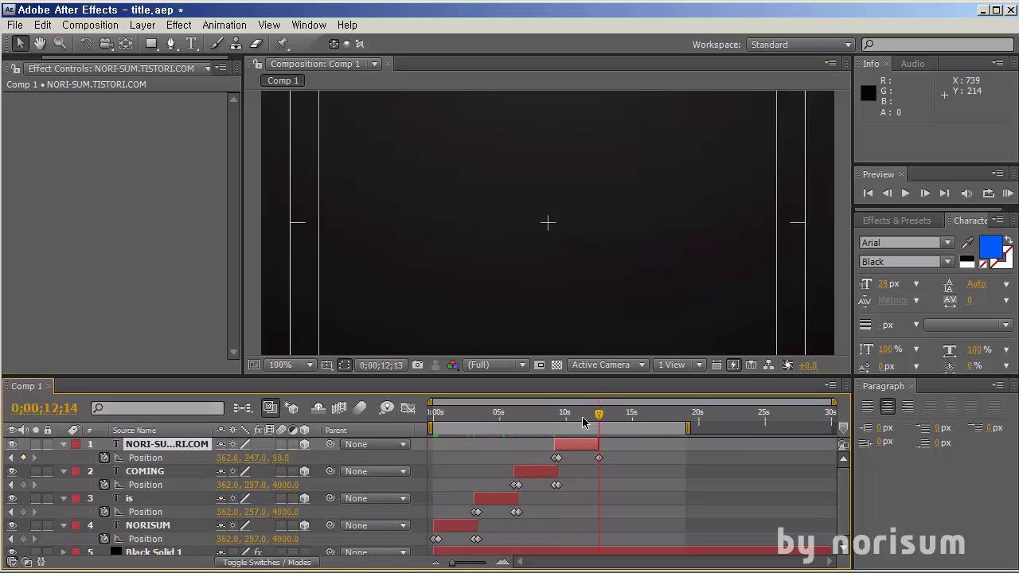
key(Page_Up)
key(n)
key(F2)
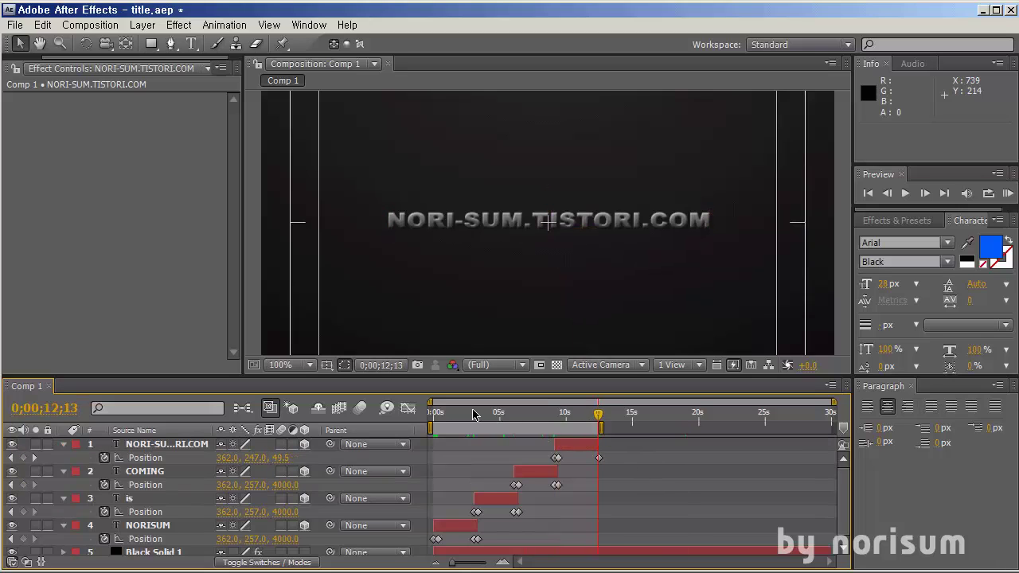
Step: Preview the retimed title animation from 0;00;00;00
drag(473, 414, 432, 422)
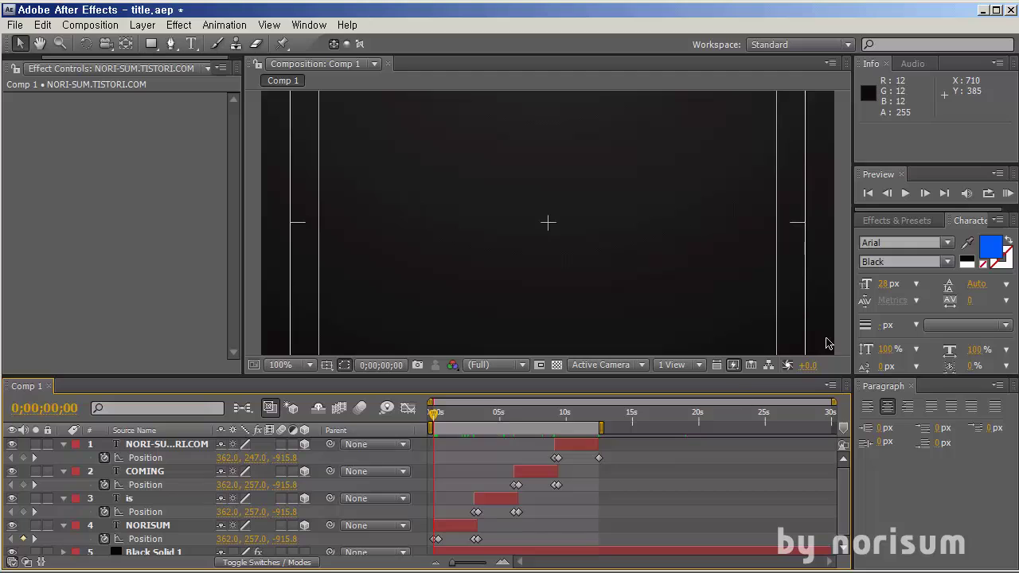
click(907, 194)
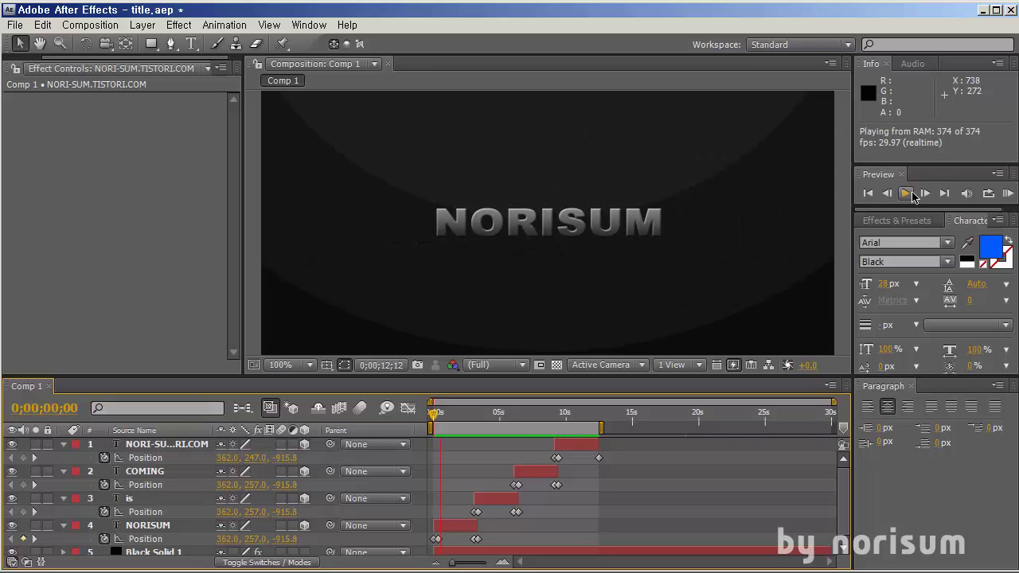
click(913, 193)
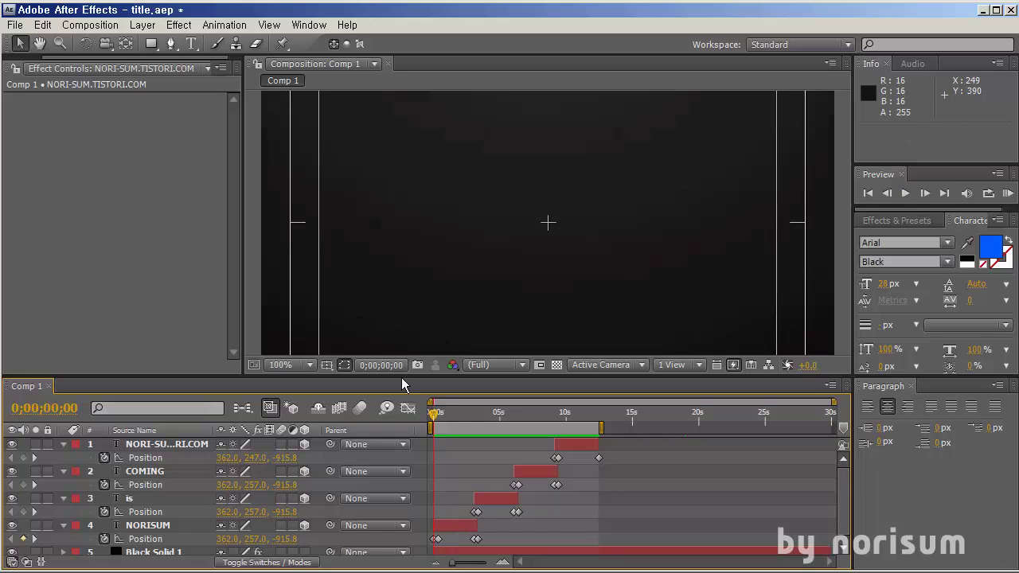
Step: Collapse the Position properties of the four text layers and zoom the composition view out to 50%
drag(464, 420, 470, 456)
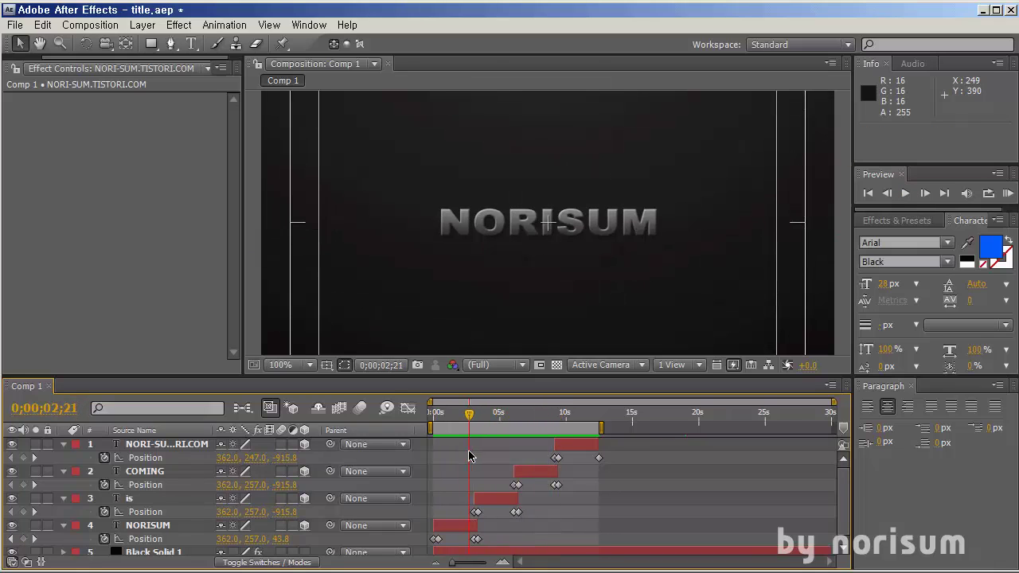
click(64, 444)
click(64, 458)
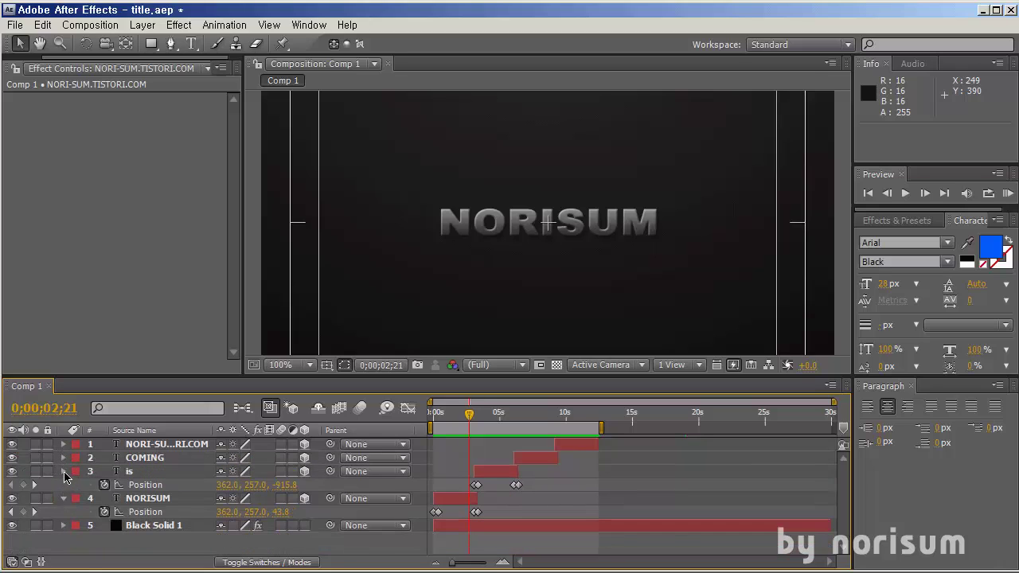
click(63, 471)
click(64, 485)
scroll(498, 271, down, 2)
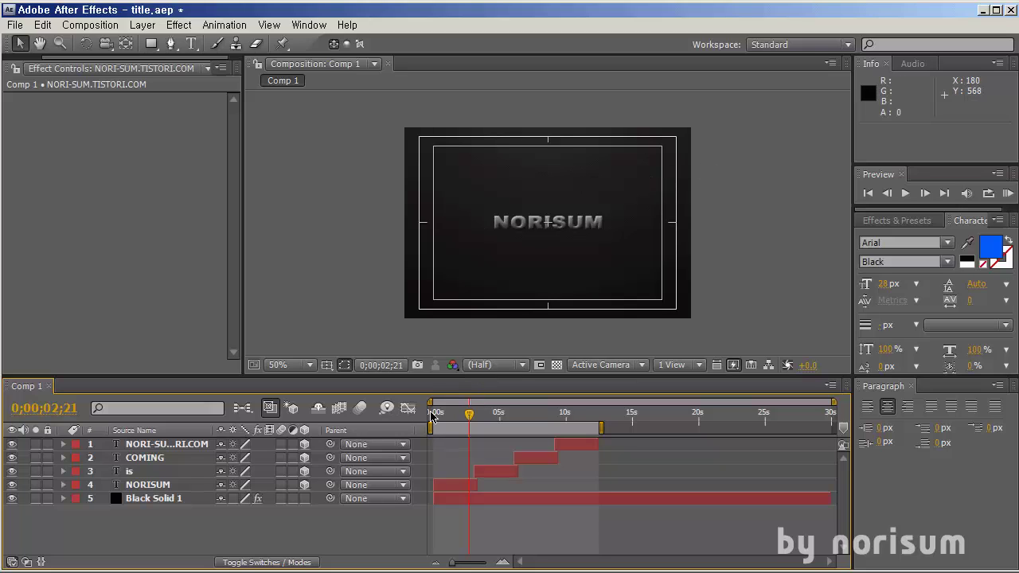
Step: Find the CC Light Rays effect and apply it to the NORISUM text layer
drag(446, 417, 446, 455)
click(452, 487)
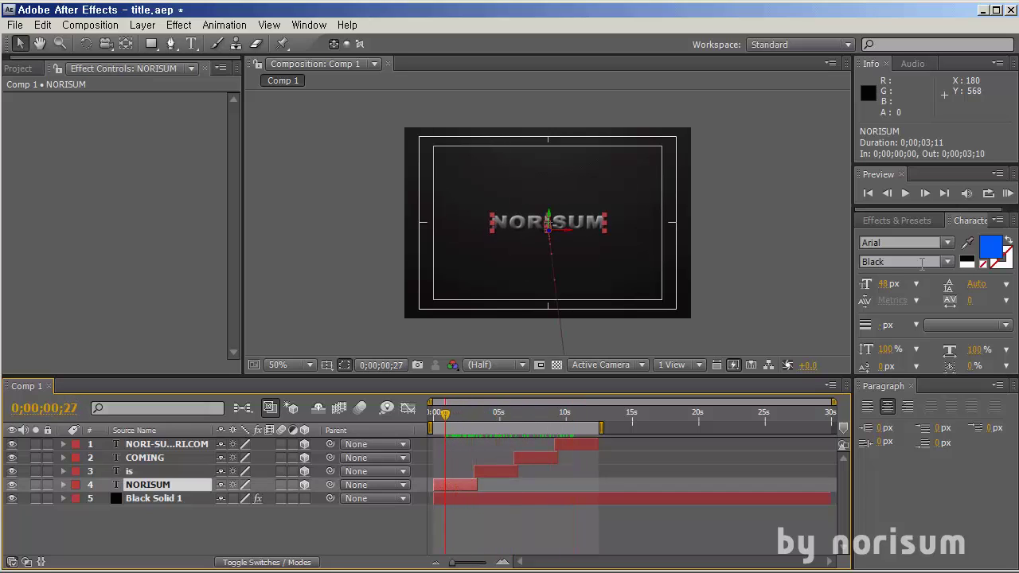
click(897, 221)
click(916, 238)
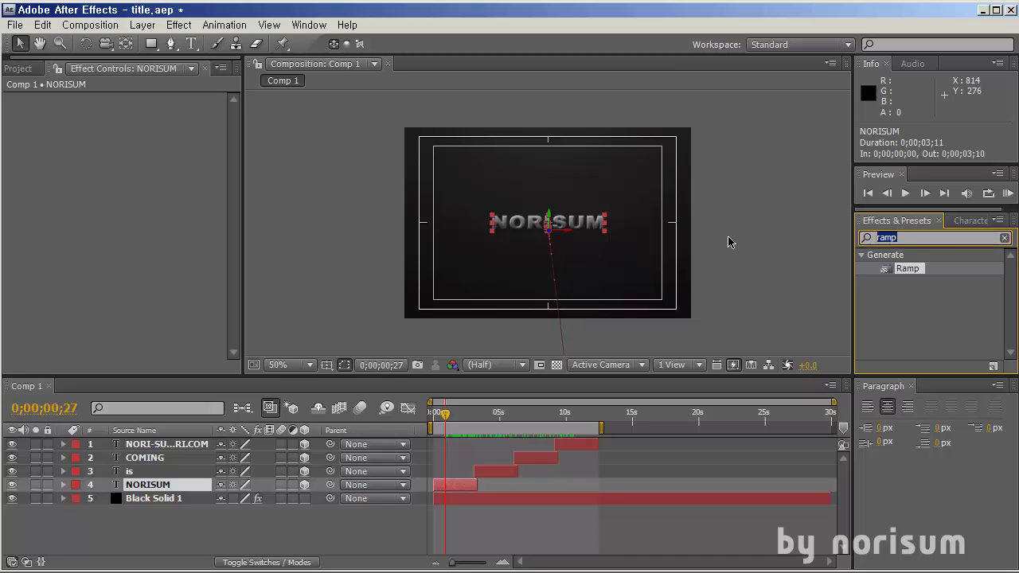
key(BackSpace)
text(cc)
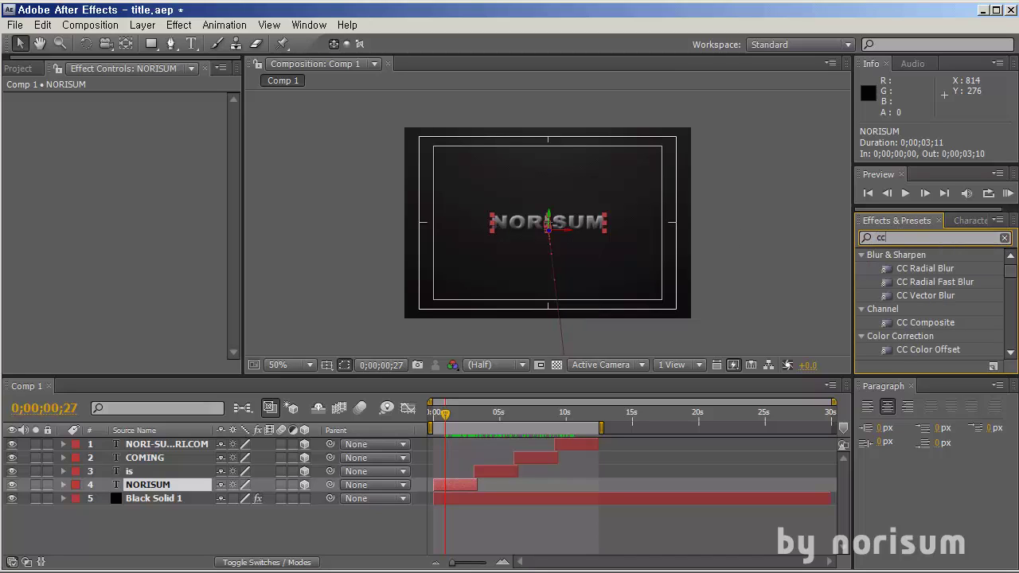
text( light)
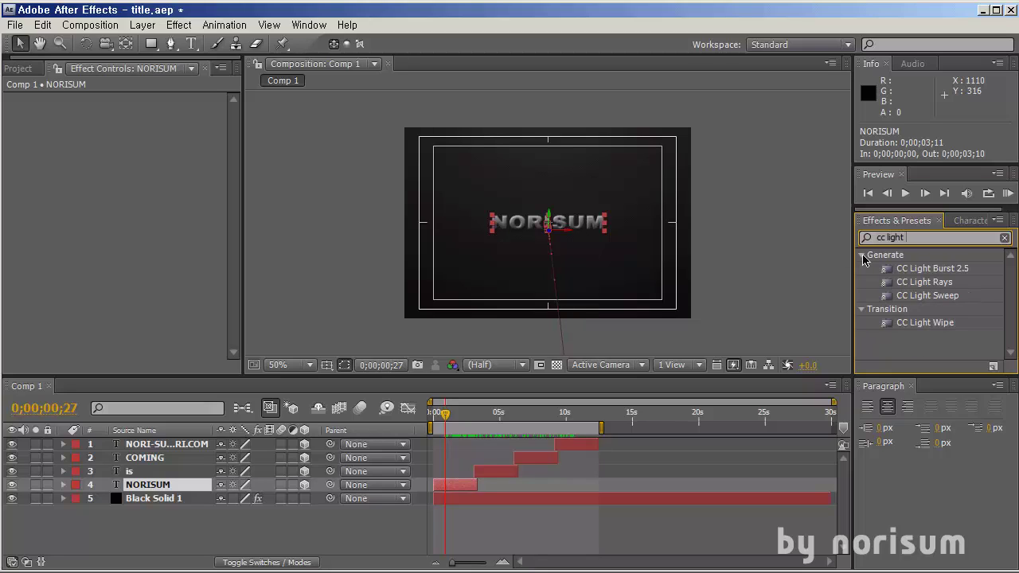
drag(933, 282, 440, 484)
key(period)
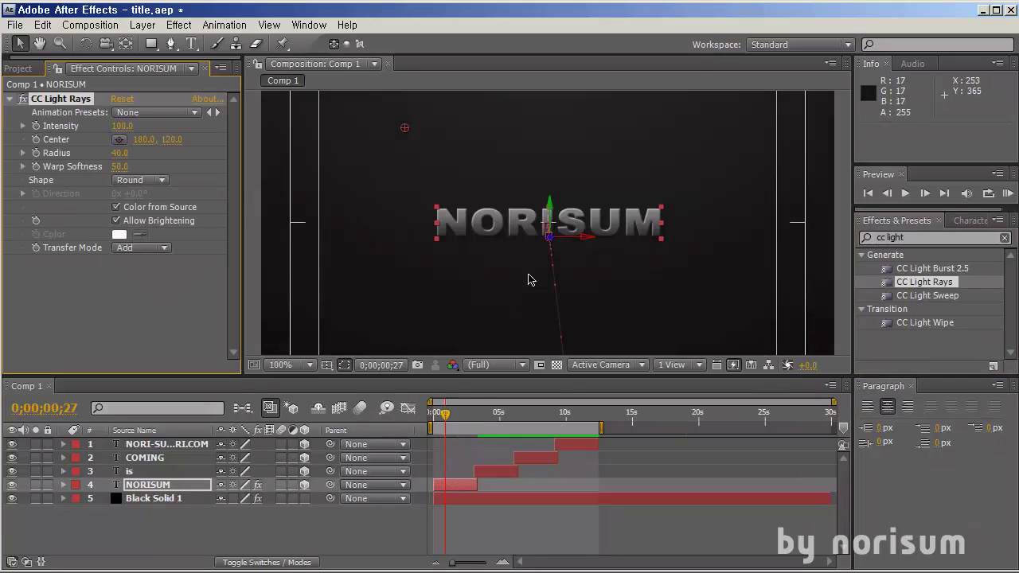
Step: Set the CC Light Rays Center on NORISUM to 360.0, 240.0 and its Radius to 77.0
drag(123, 129, 177, 131)
key(ctrl+z)
click(457, 417)
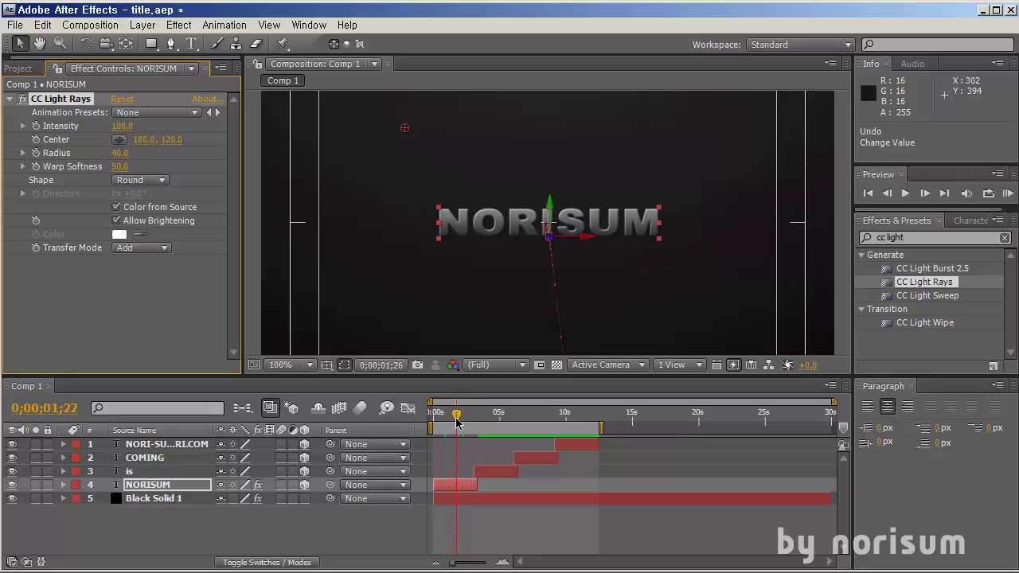
click(450, 486)
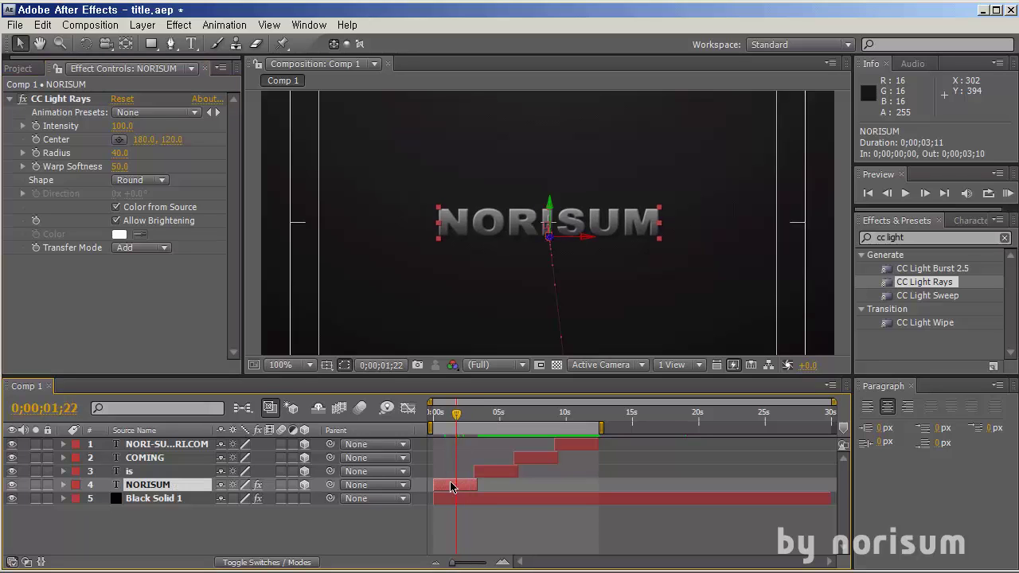
click(122, 141)
drag(522, 234, 546, 230)
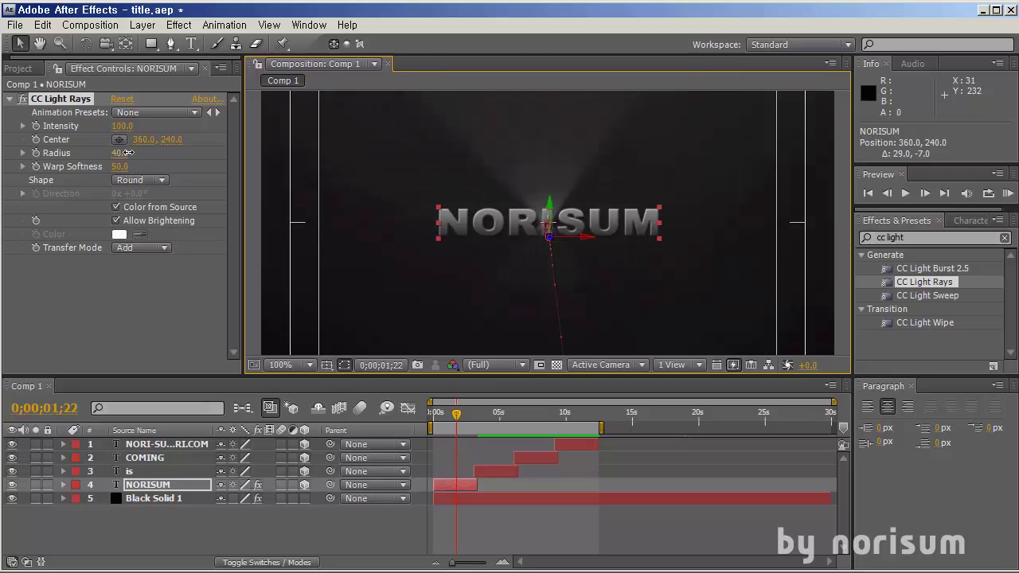
drag(127, 152, 161, 162)
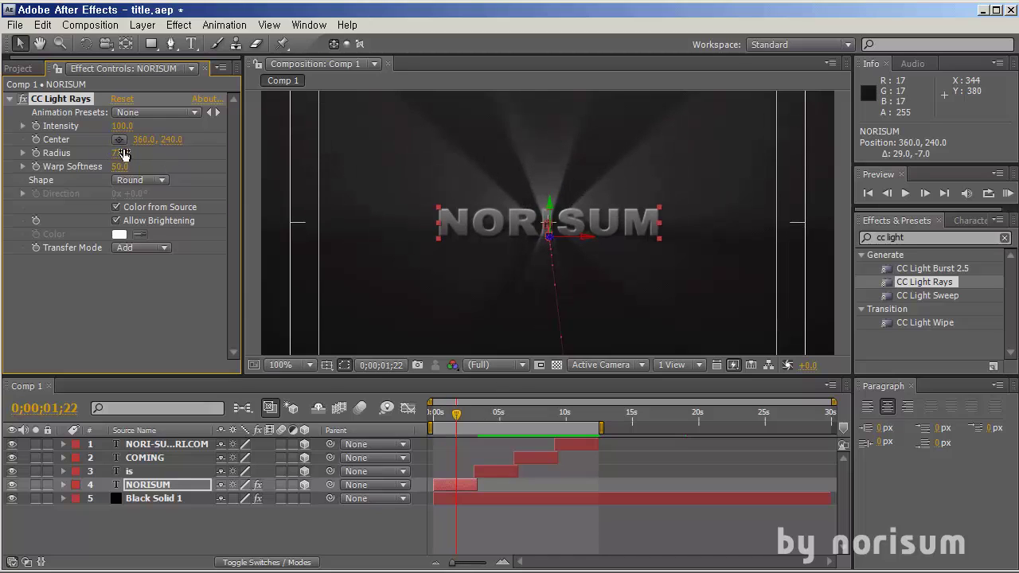
Step: Try a CC Light Rays Intensity of 392.0 on NORISUM, and undo that change
drag(124, 129, 490, 214)
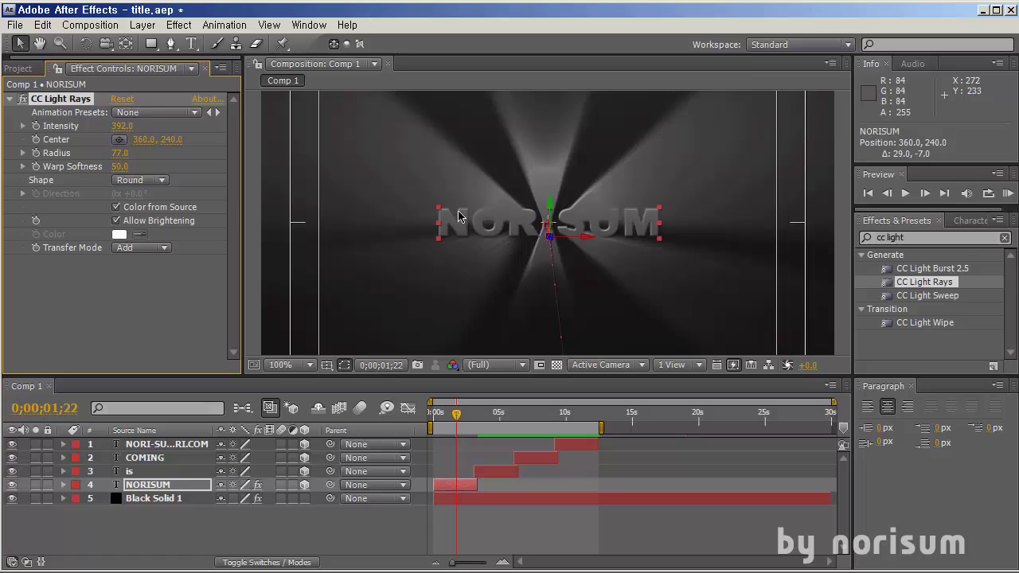
key(ctrl+z)
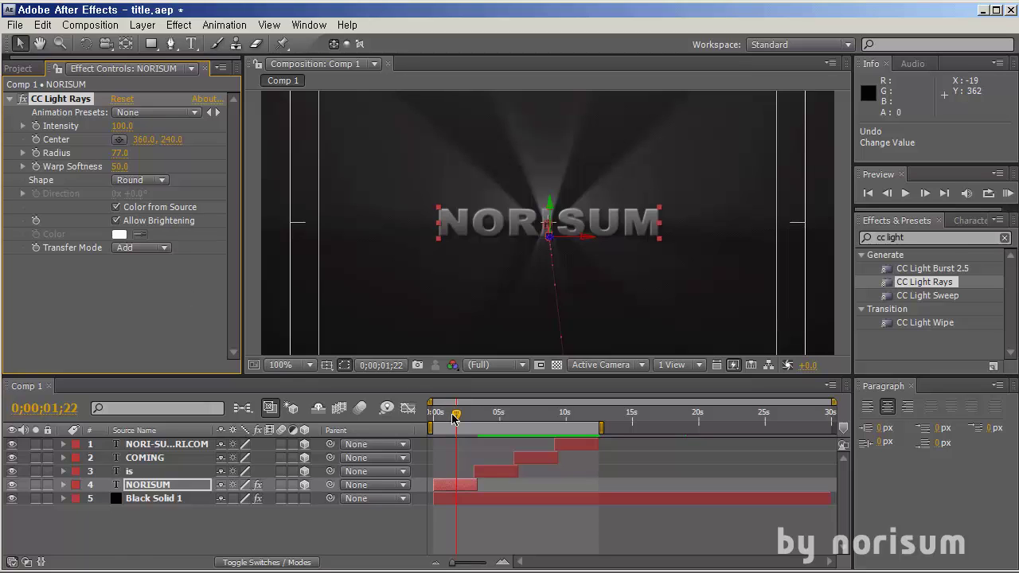
Step: Set the CC Light Rays Shape on the NORISUM layer to Square
drag(457, 413, 478, 424)
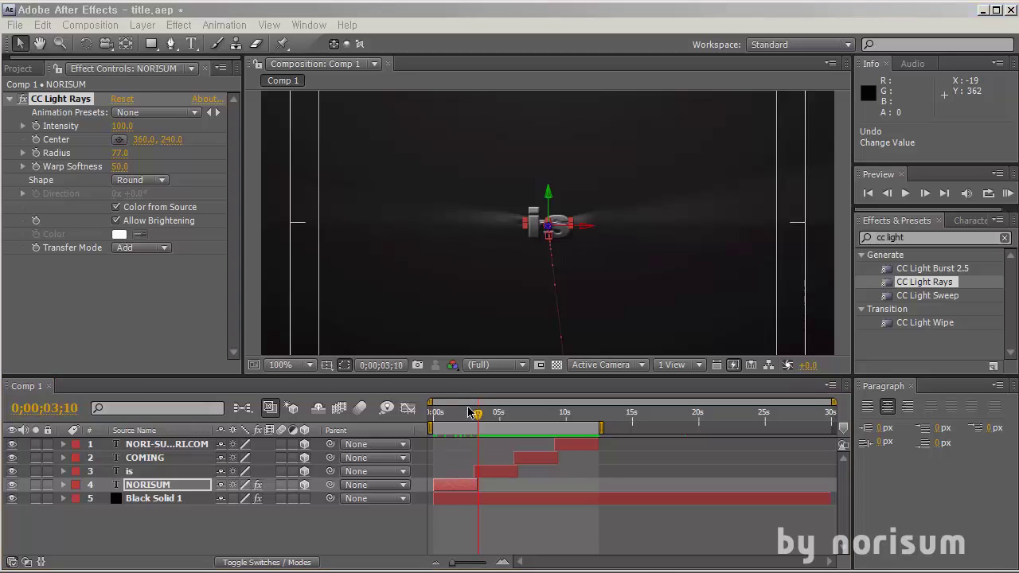
drag(470, 412, 439, 422)
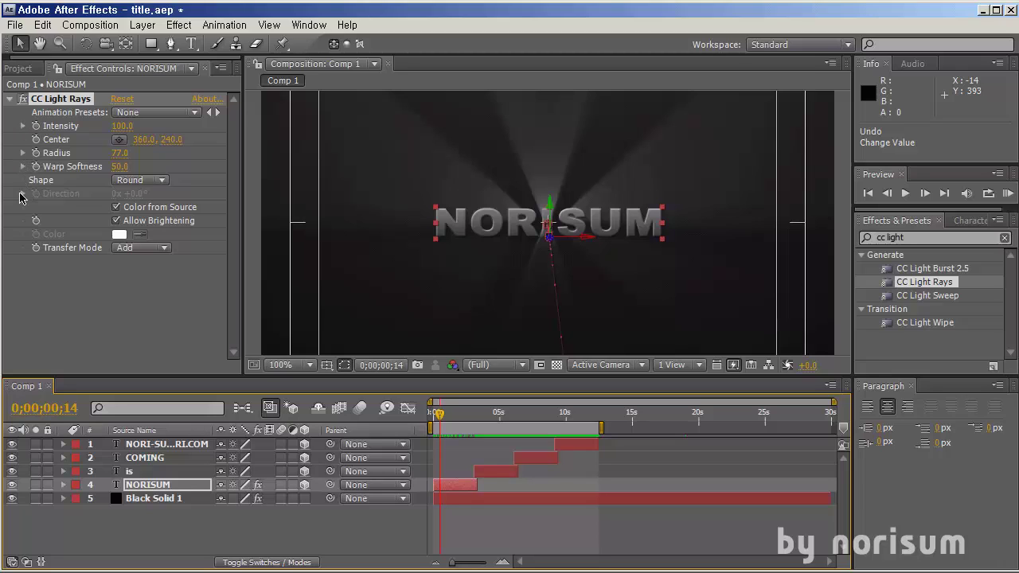
click(150, 177)
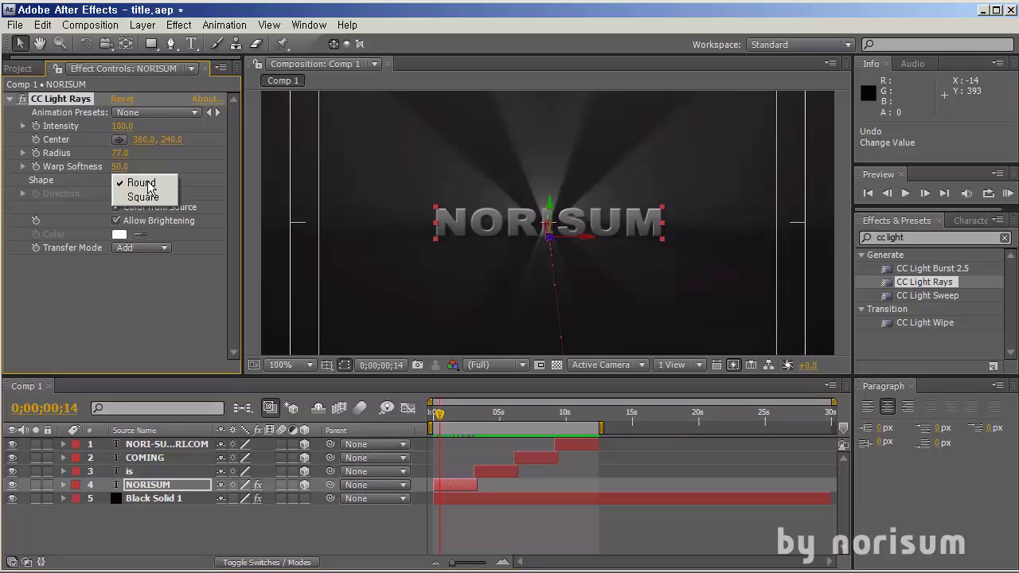
click(149, 198)
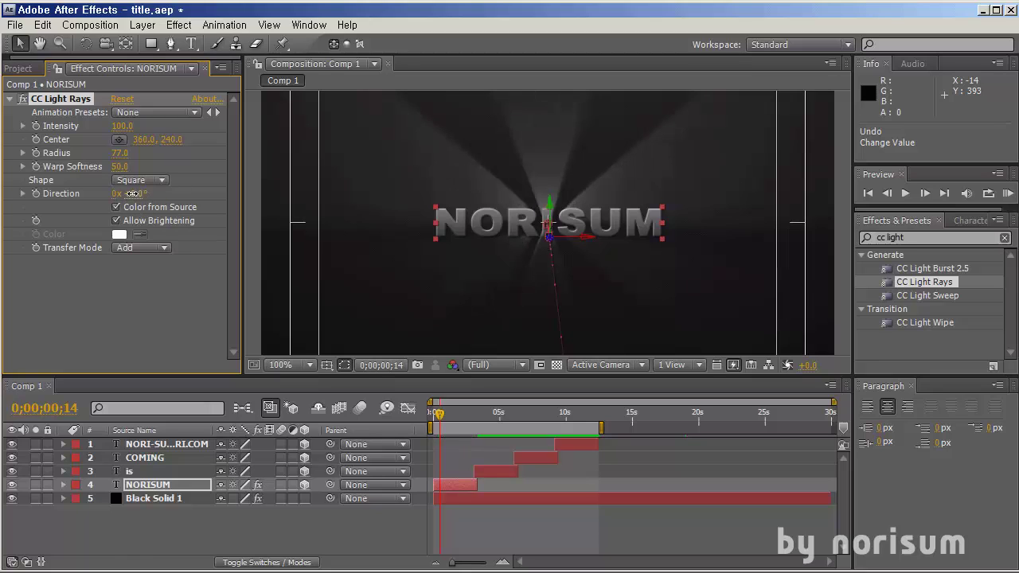
Step: Try rotating the CC Light Rays Direction on NORISUM, undo it, and compare the Round and Square shapes
drag(131, 193, 275, 190)
key(ctrl+z)
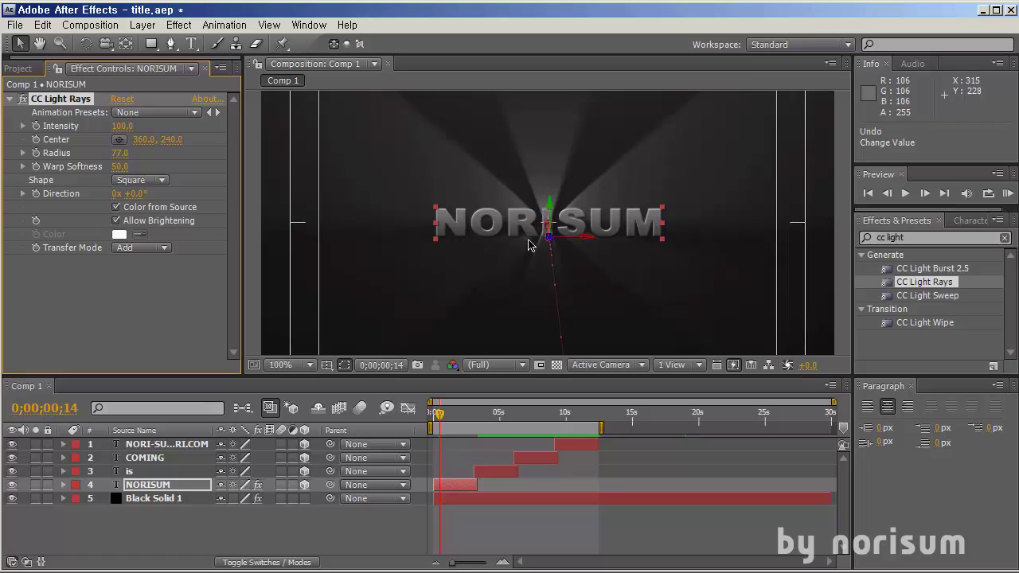
click(141, 181)
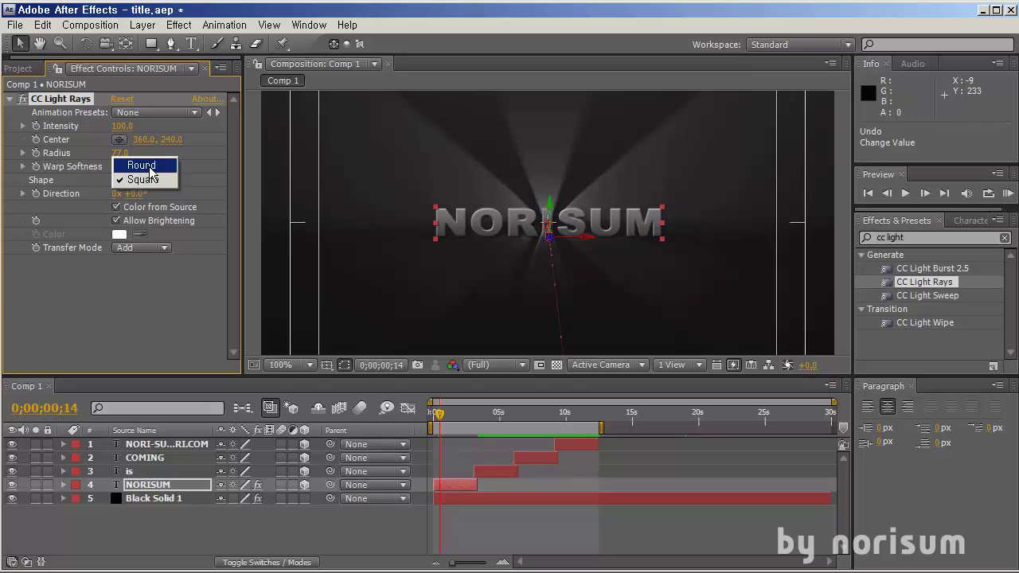
click(147, 167)
click(147, 182)
click(149, 196)
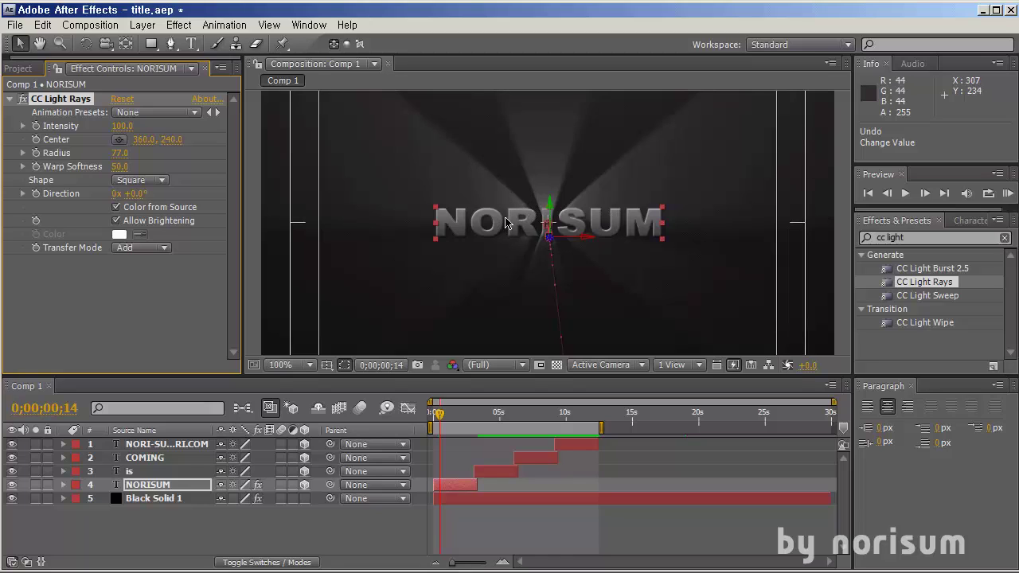
click(149, 183)
click(149, 183)
Step: Try a CC Light Rays Direction of 0x +79.0° on NORISUM, and return it to 0x +0.0°
drag(135, 194, 458, 204)
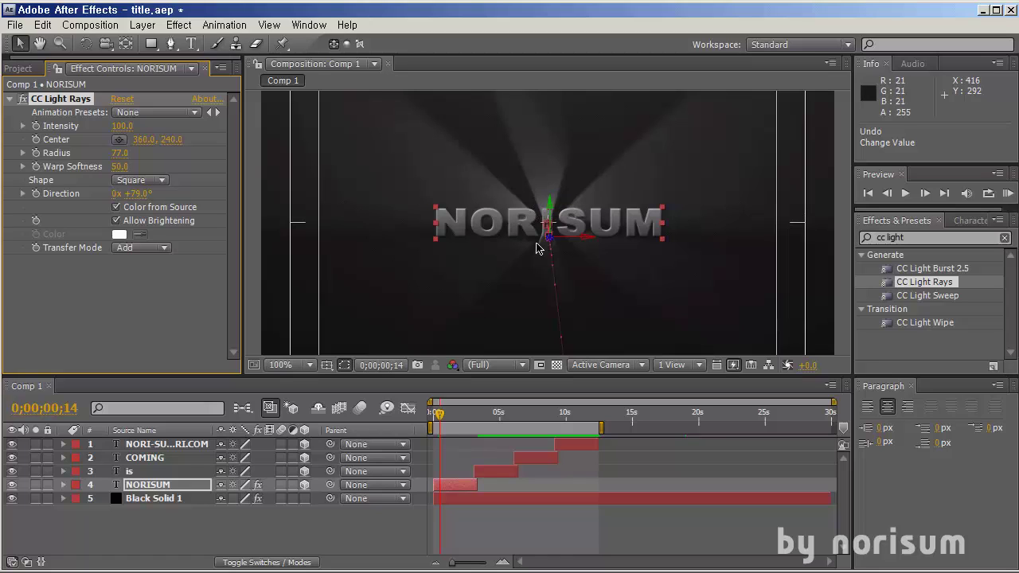
click(139, 193)
key(Return)
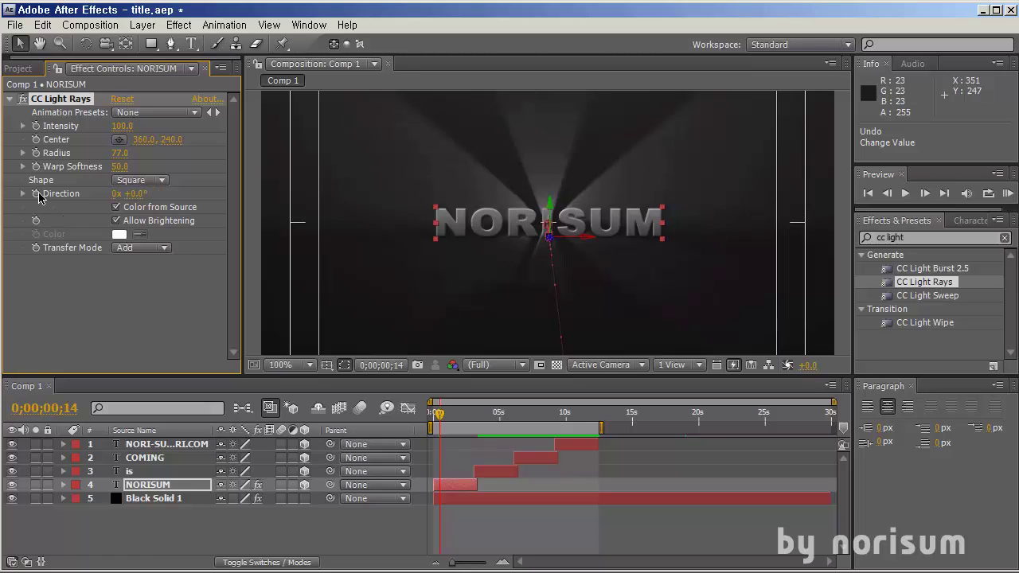
Step: Start keyframing NORISUM's CC Light Rays Direction at 0x +0.0°, with the first keyframe moved to 0;00;00;00
key(p)
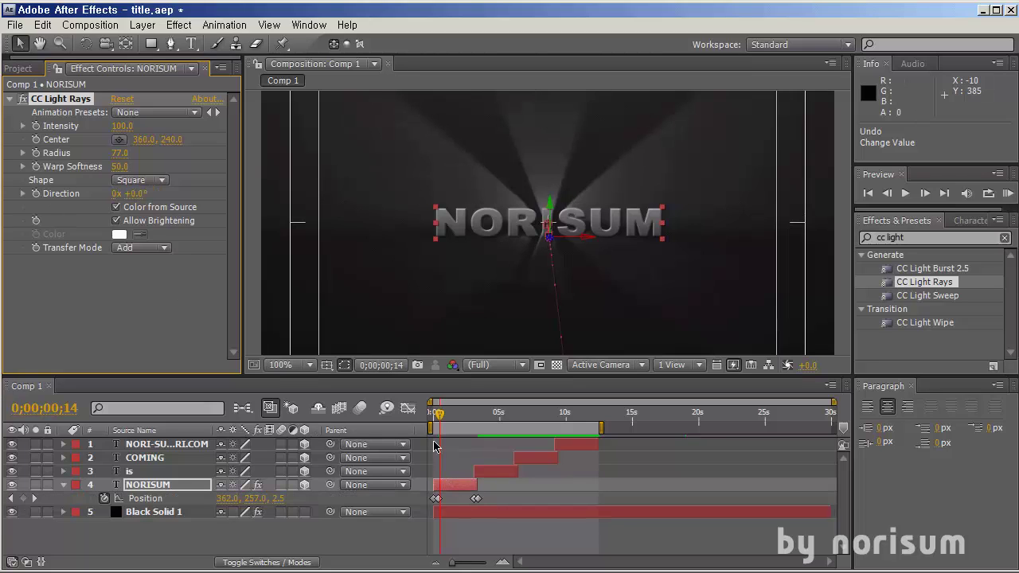
drag(434, 420, 437, 420)
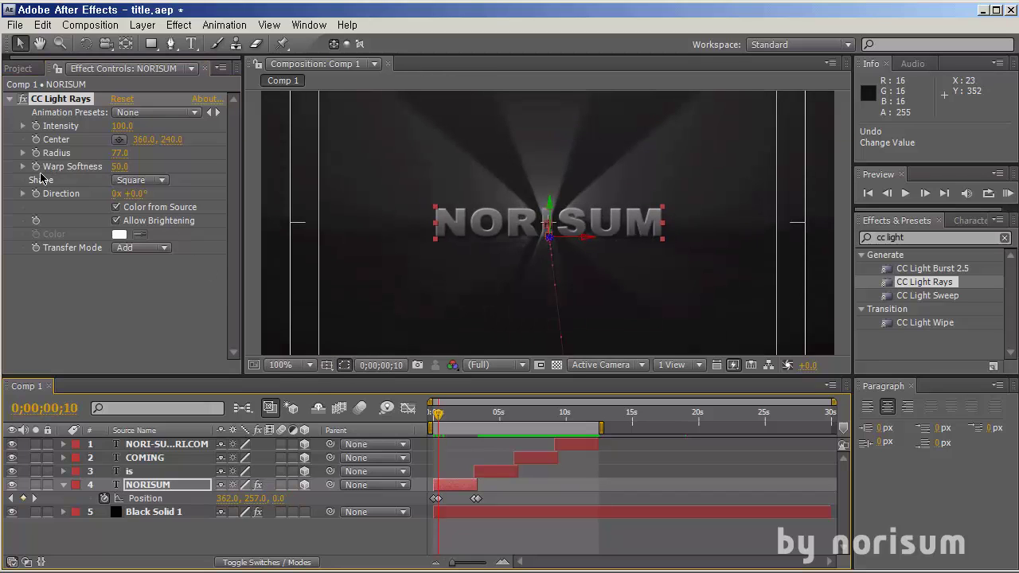
click(37, 193)
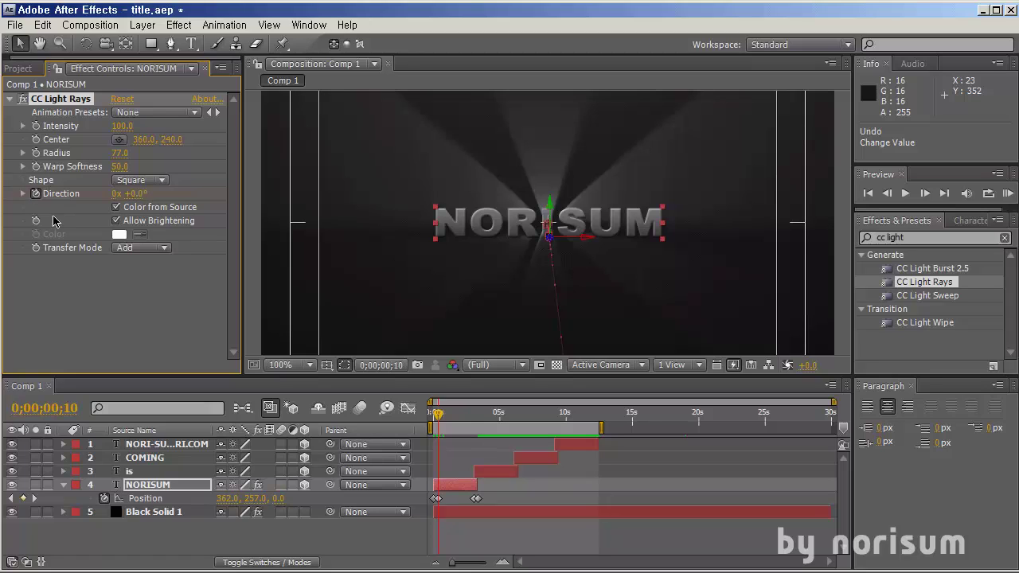
key(u)
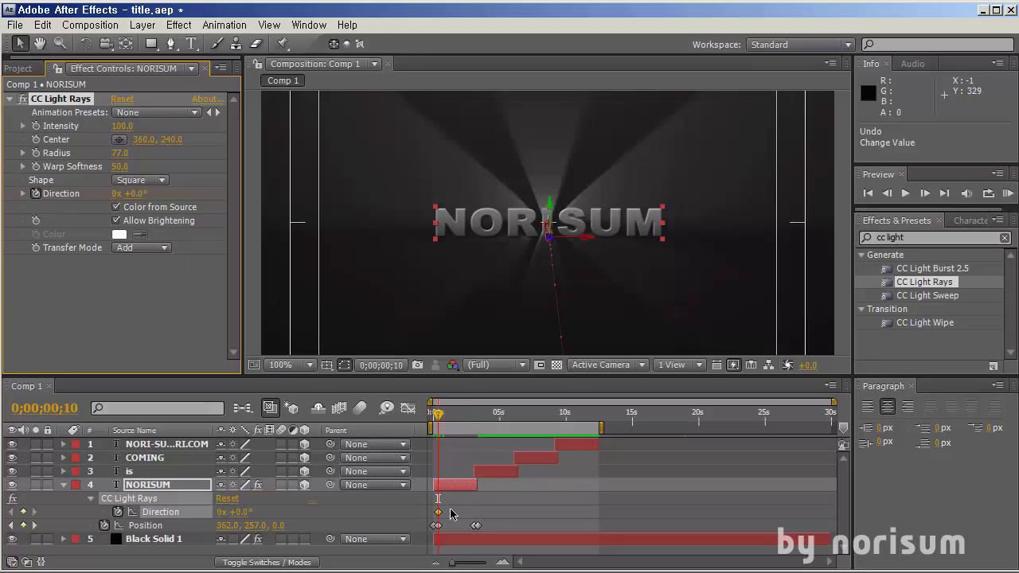
drag(440, 515, 436, 513)
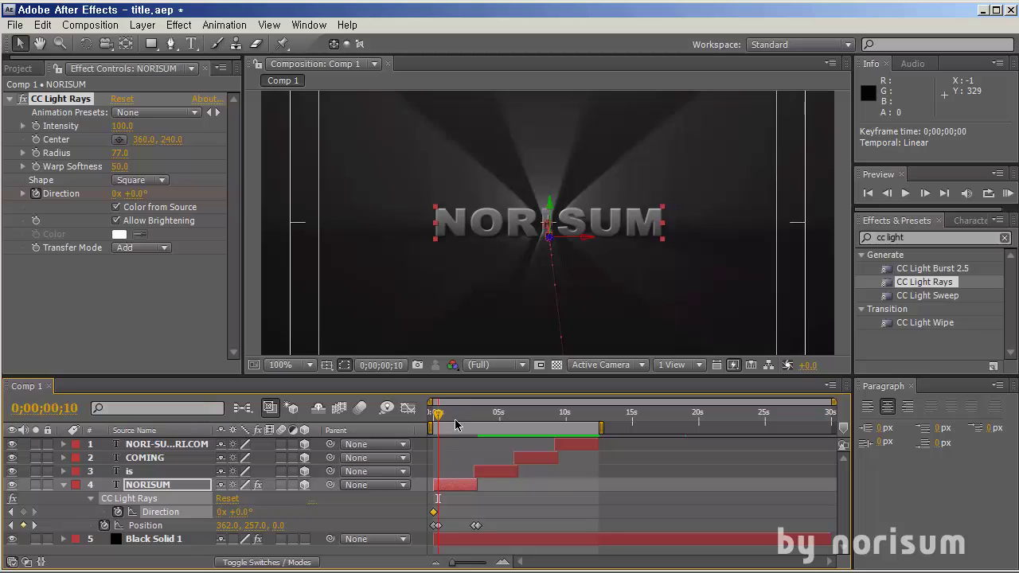
Step: Add a second Direction keyframe of 0x +115.0° on NORISUM at 0;00;03;11 and preview the ray animation
drag(454, 426, 471, 427)
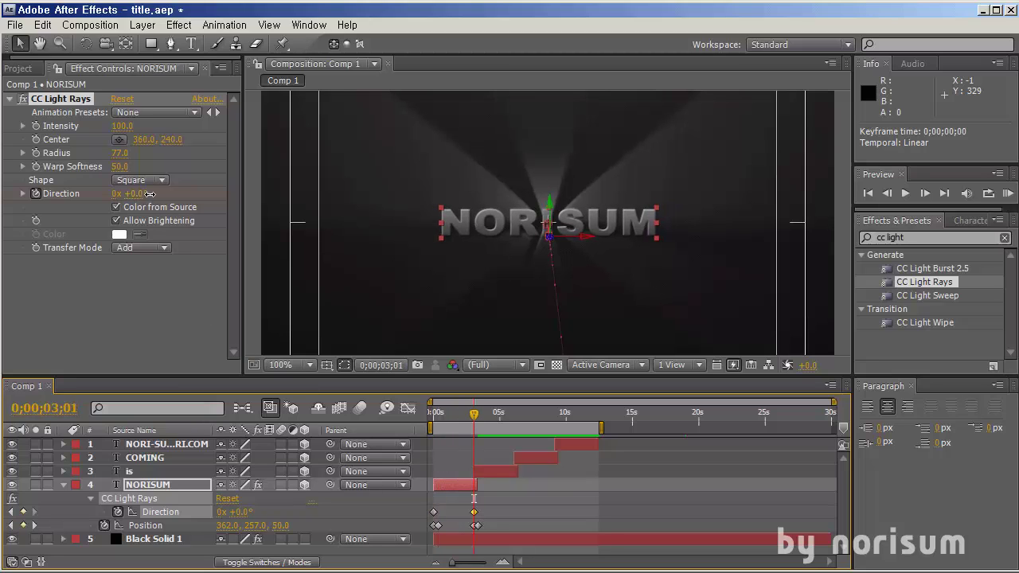
drag(149, 194, 239, 199)
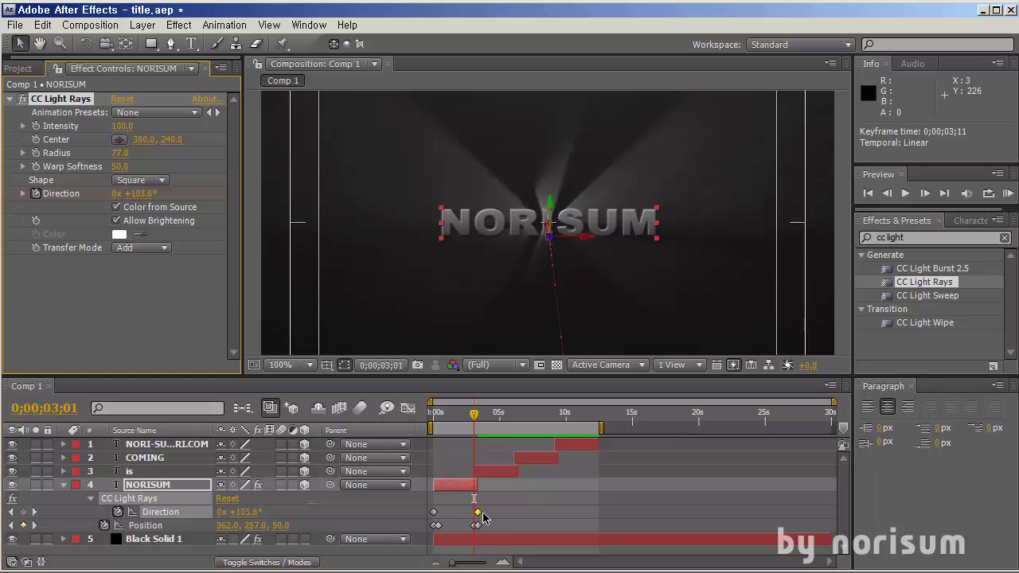
drag(475, 412, 411, 427)
key(space)
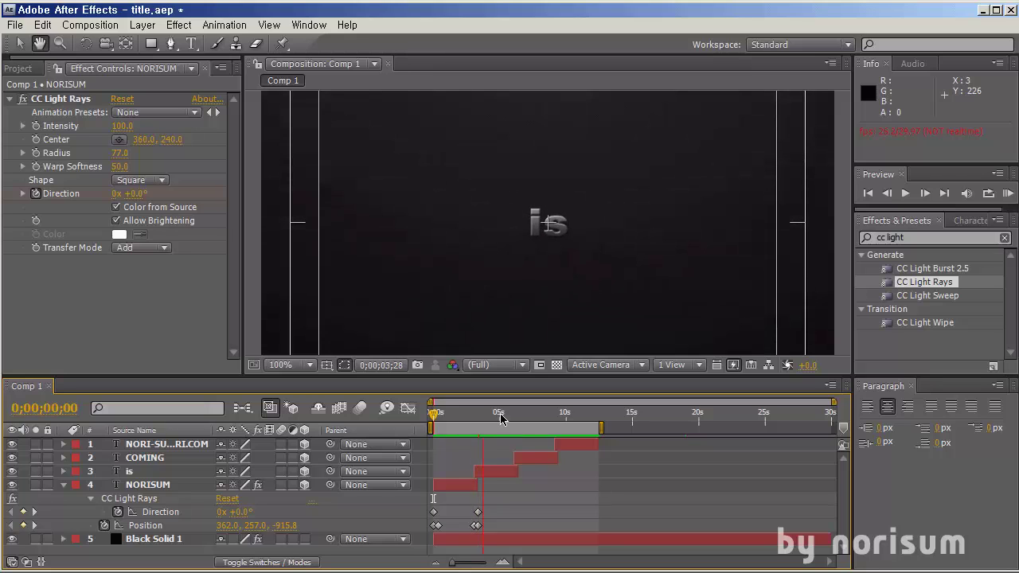
key(space)
mouse_move(469, 422)
mouse_down()
mouse_move(462, 426)
mouse_move(485, 426)
mouse_move(467, 426)
mouse_up()
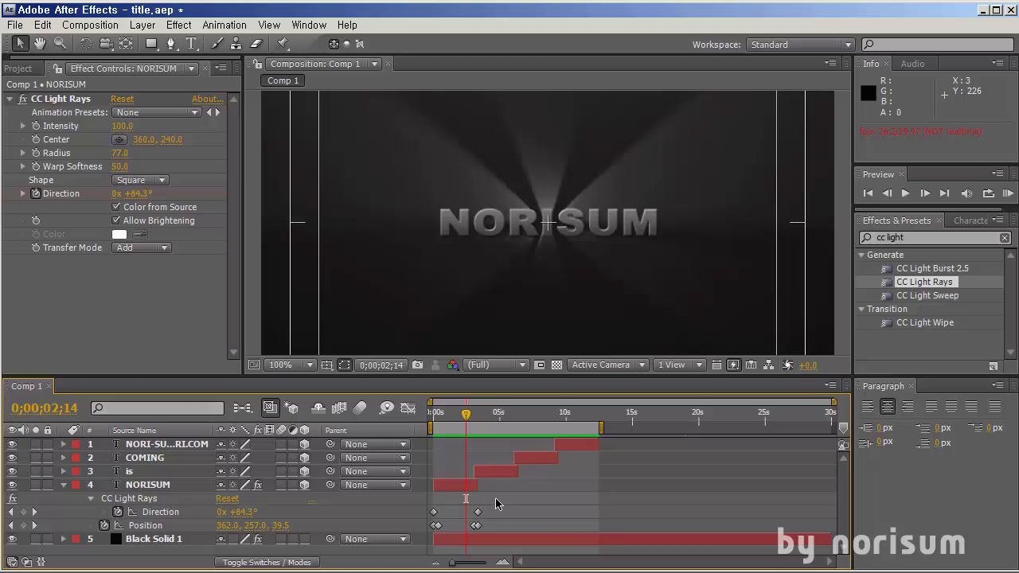
Step: Copy NORISUM's two Direction keyframes and paste them onto the "is" layer at 0;00;03;01
drag(487, 516, 436, 501)
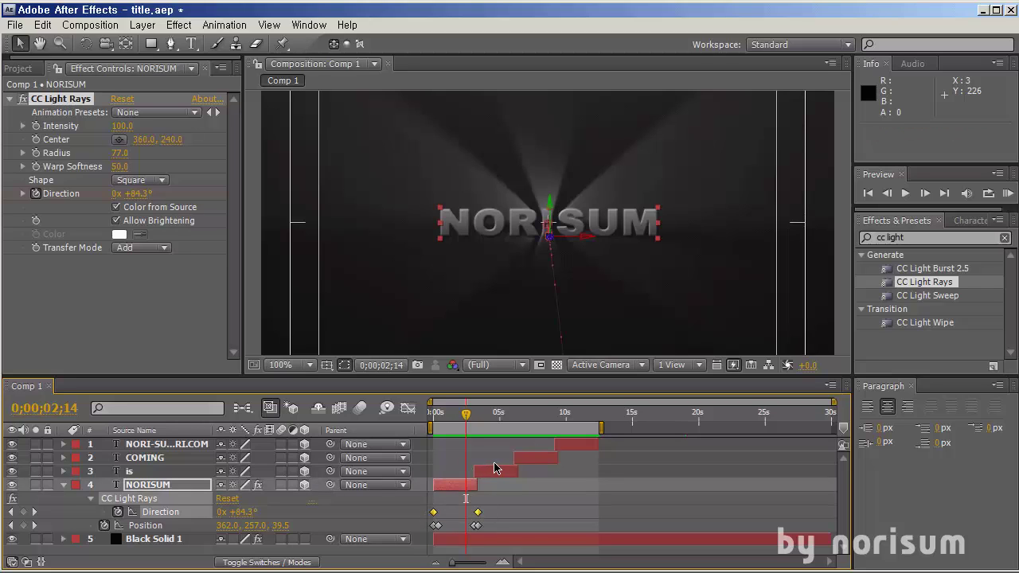
drag(504, 501, 423, 513)
key(ctrl+c)
click(475, 421)
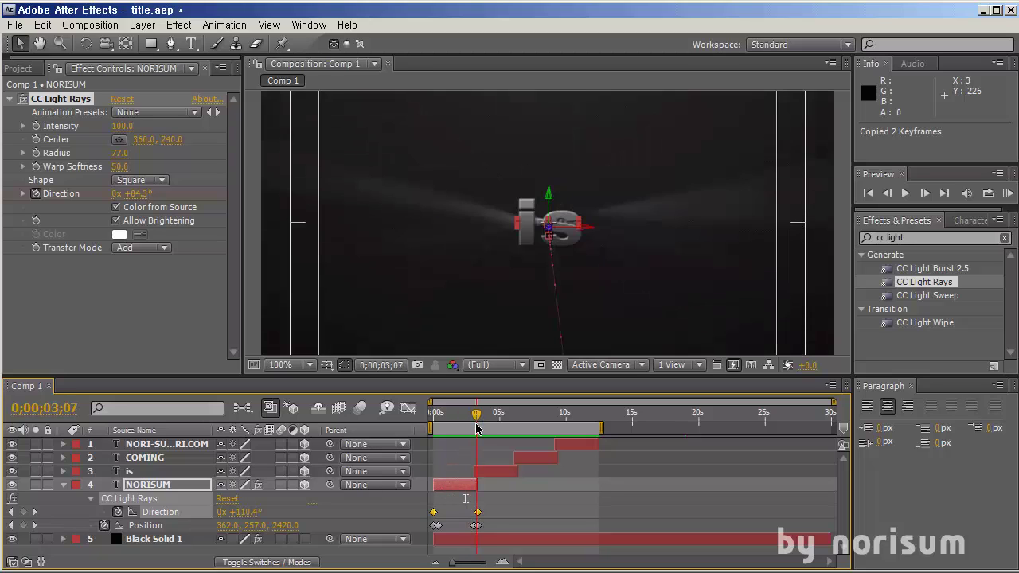
click(492, 470)
key(ctrl+v)
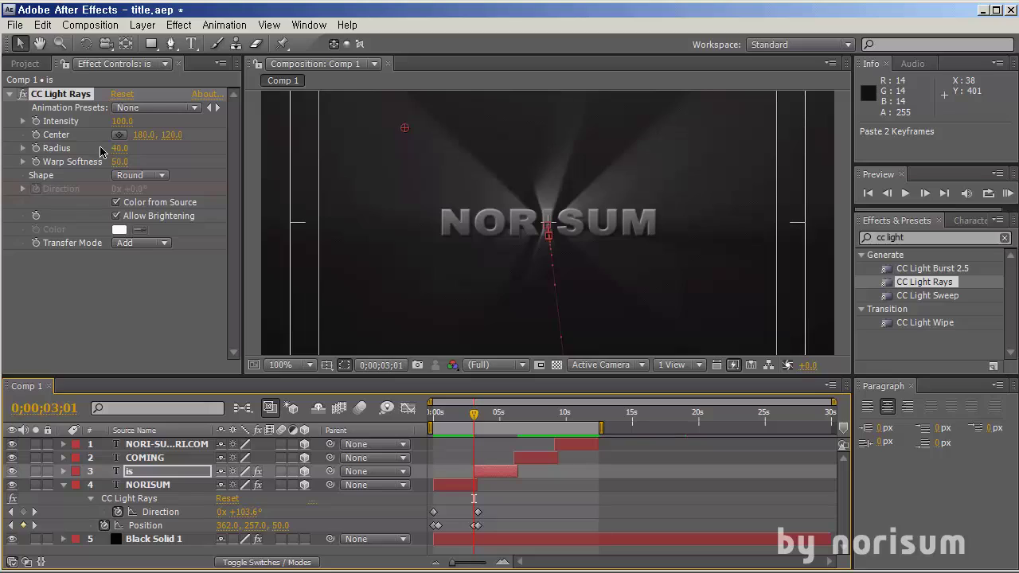
Step: On the "is" layer, set the CC Light Rays Shape to Square and the Center to 359.0, 242.0
click(119, 177)
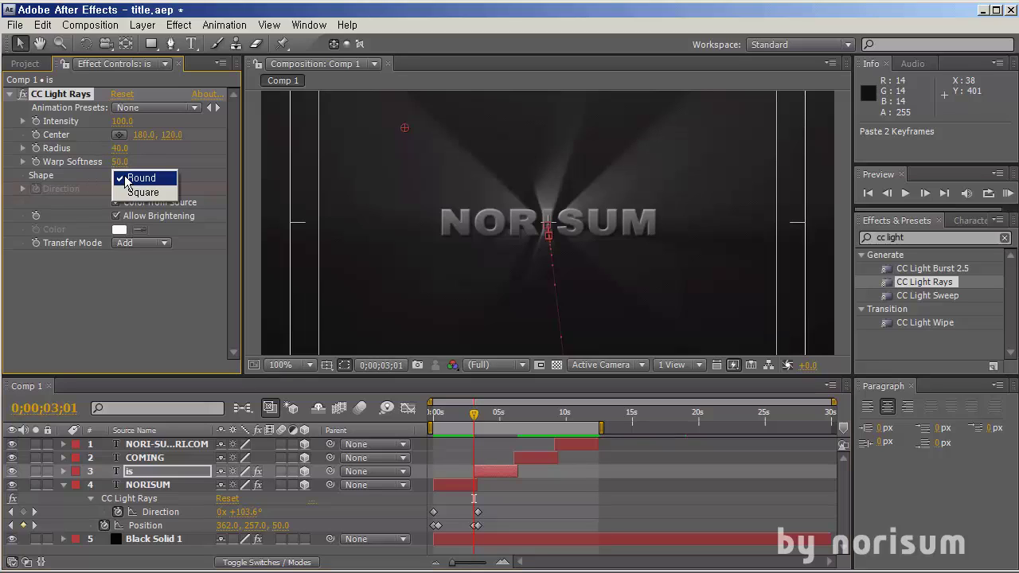
click(131, 194)
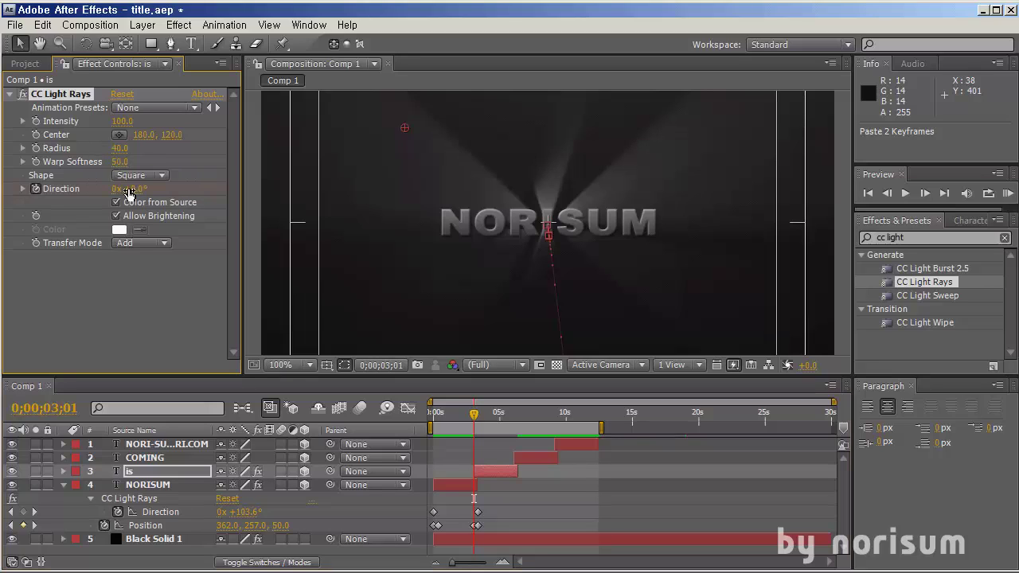
mouse_move(475, 416)
mouse_down()
mouse_move(518, 417)
mouse_move(484, 418)
mouse_move(495, 417)
mouse_up()
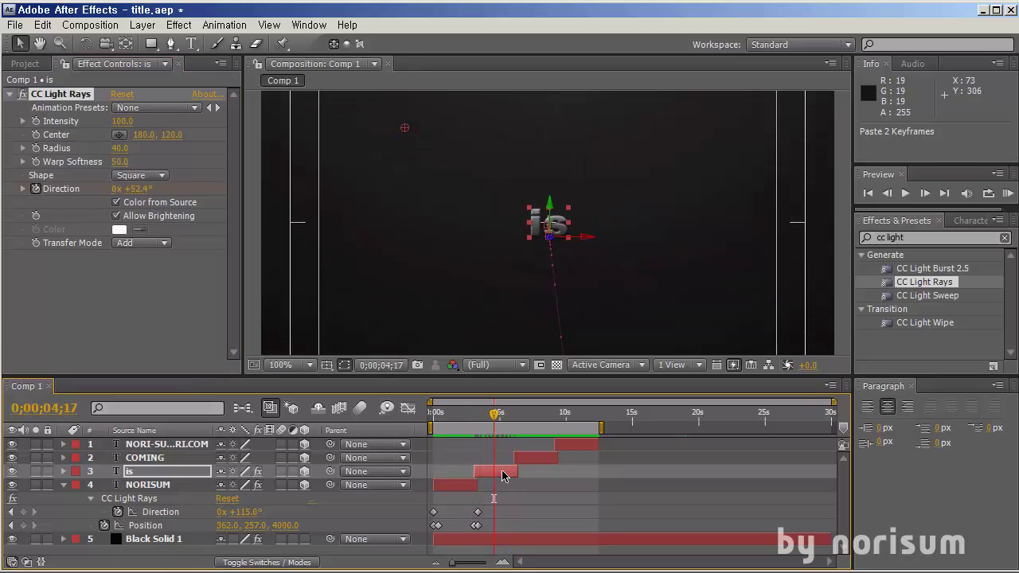
click(502, 475)
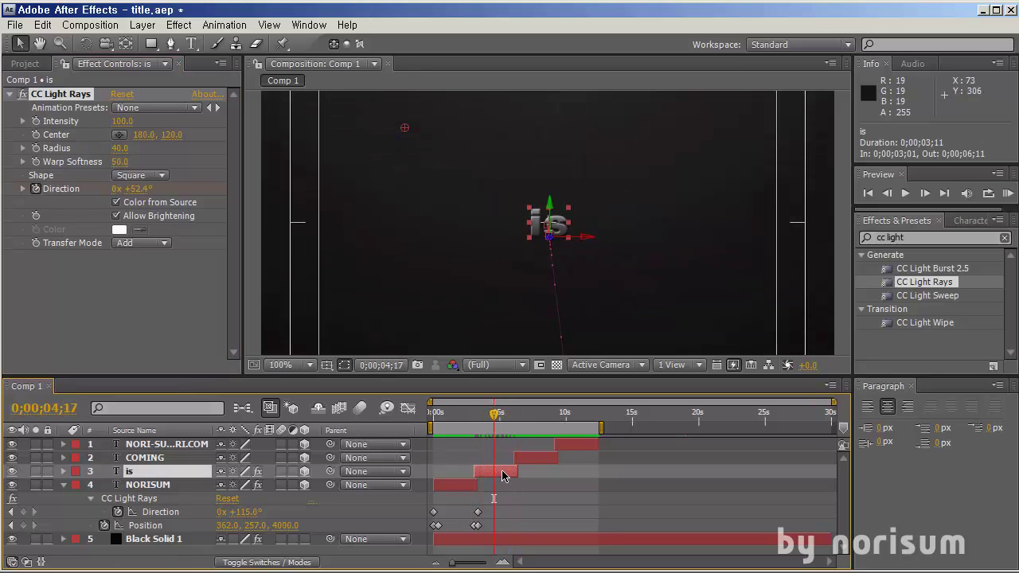
click(179, 139)
drag(416, 197, 547, 232)
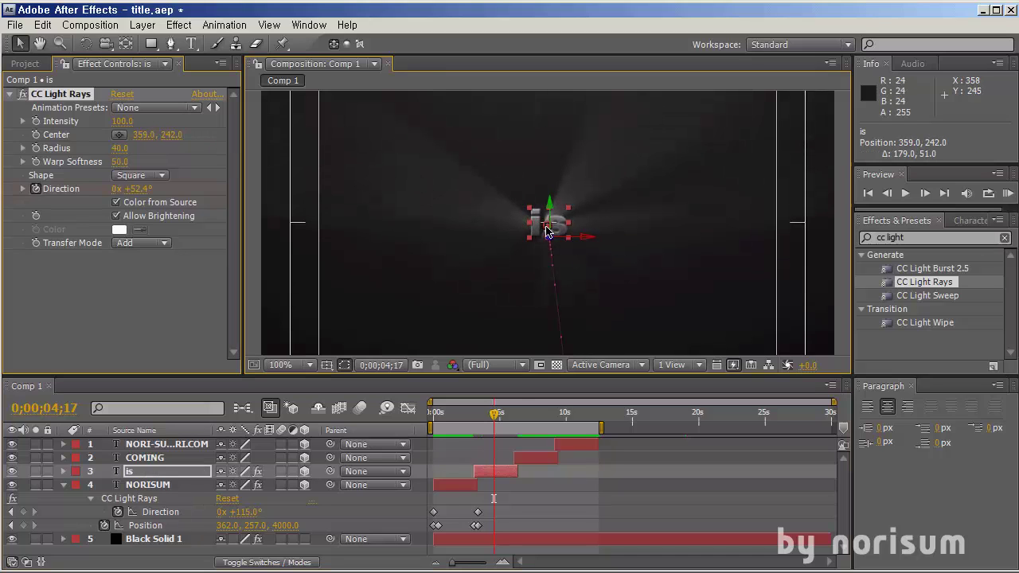
Step: Paste the copied Direction keyframes onto the COMING layer at 0;00;06;02
drag(514, 415, 513, 429)
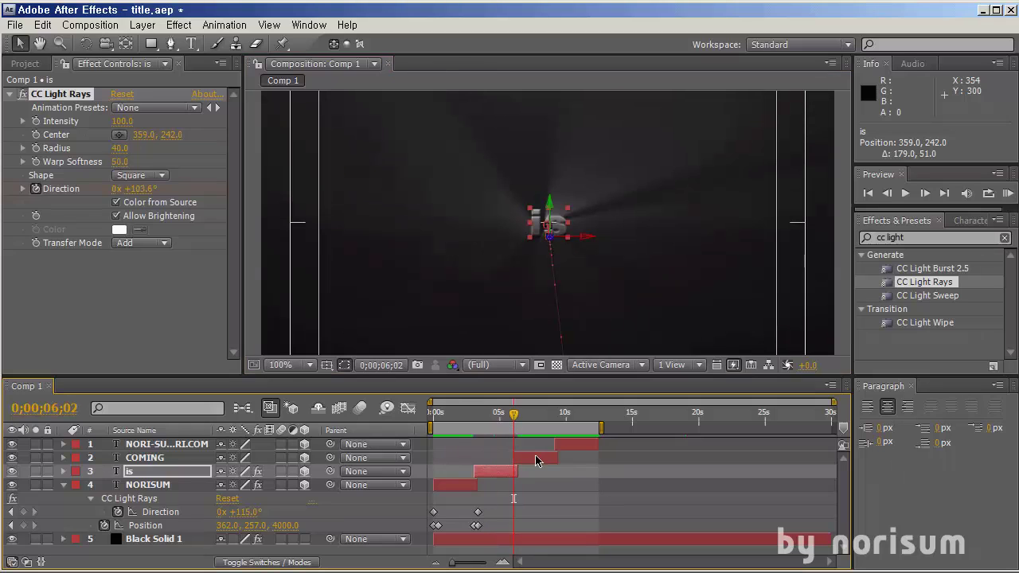
click(536, 460)
key(ctrl+v)
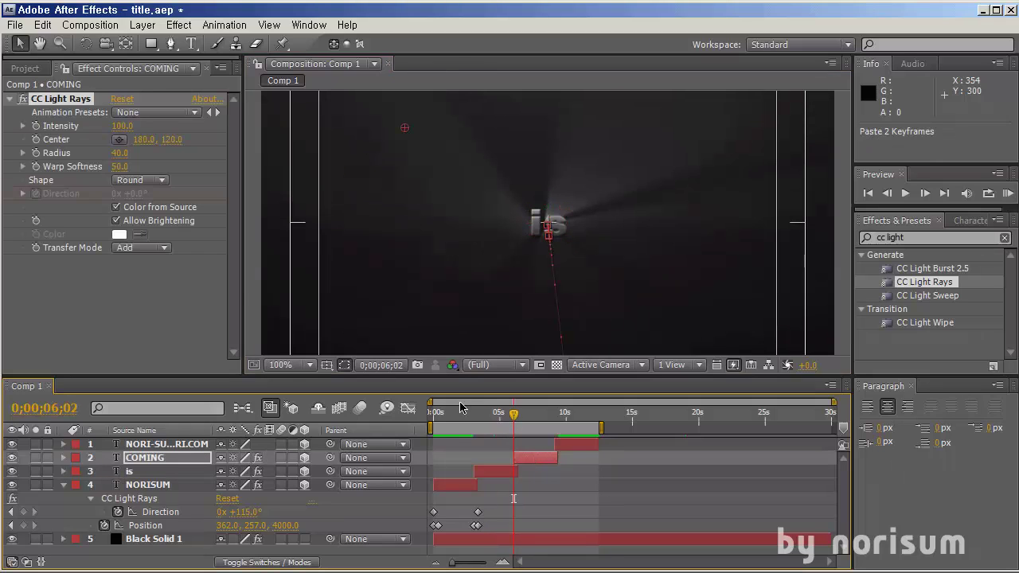
Step: On the COMING layer, set the CC Light Rays Center to 362.0, 240.0 and the Shape to Square
click(535, 414)
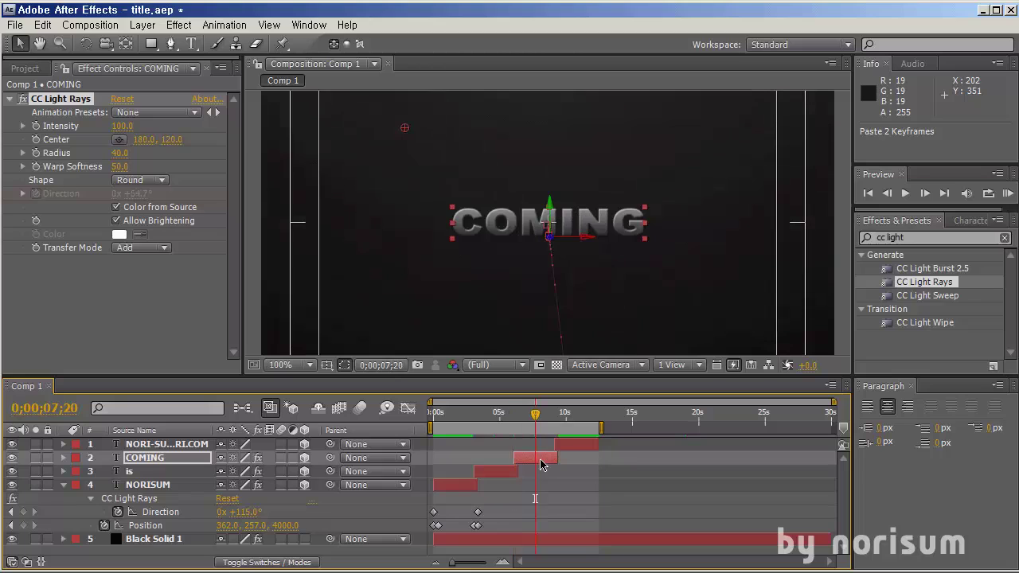
click(119, 140)
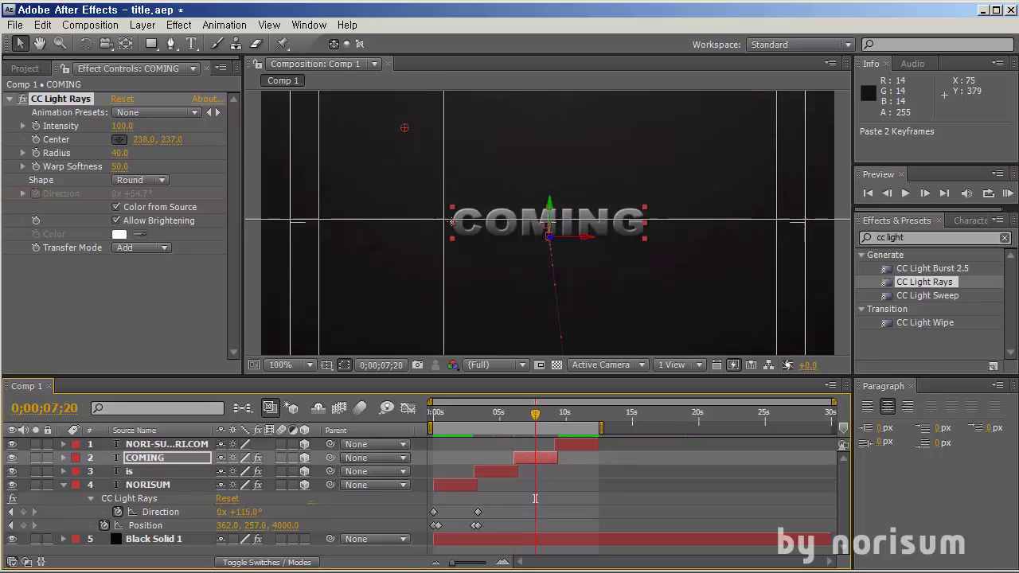
click(559, 231)
drag(559, 231, 549, 228)
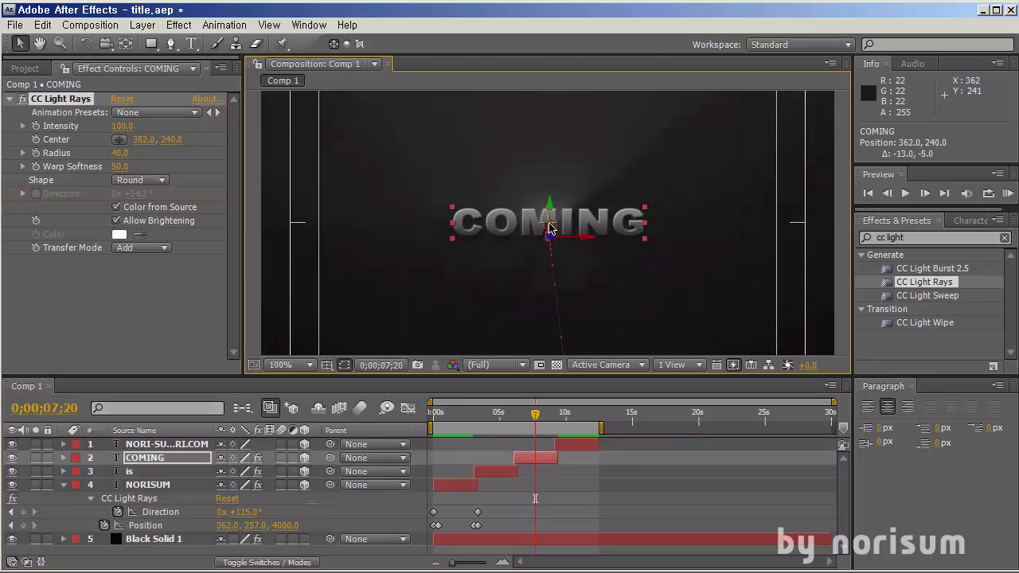
click(162, 181)
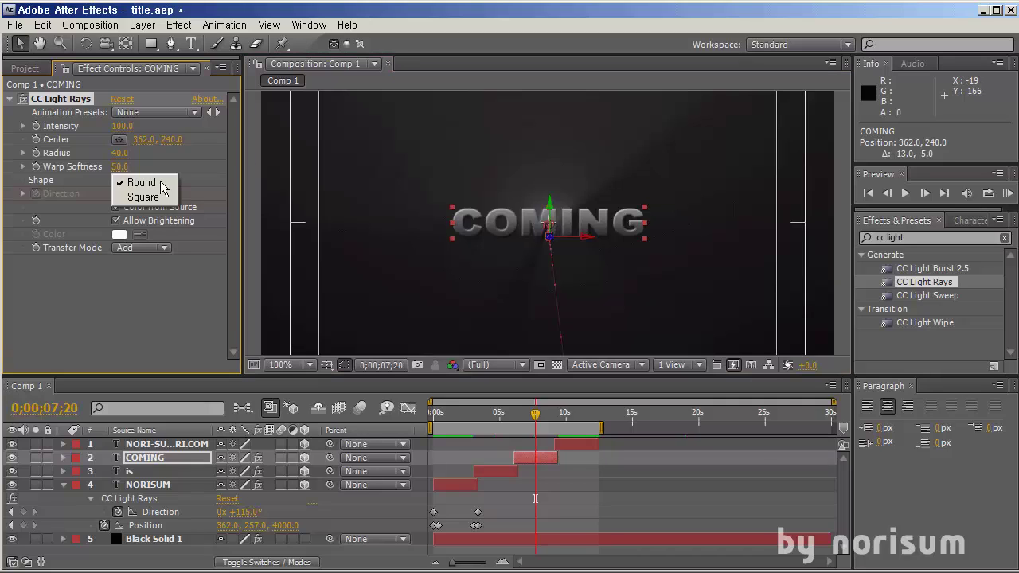
click(155, 199)
Step: Paste the Direction keyframes onto NORI-SUM.TISTORI.COM at 0;00;09;03 and set its CC Light Rays Center to 366.0, 238.0
mouse_move(535, 421)
mouse_down()
mouse_move(582, 416)
mouse_move(549, 427)
mouse_up()
click(569, 448)
key(ctrl+v)
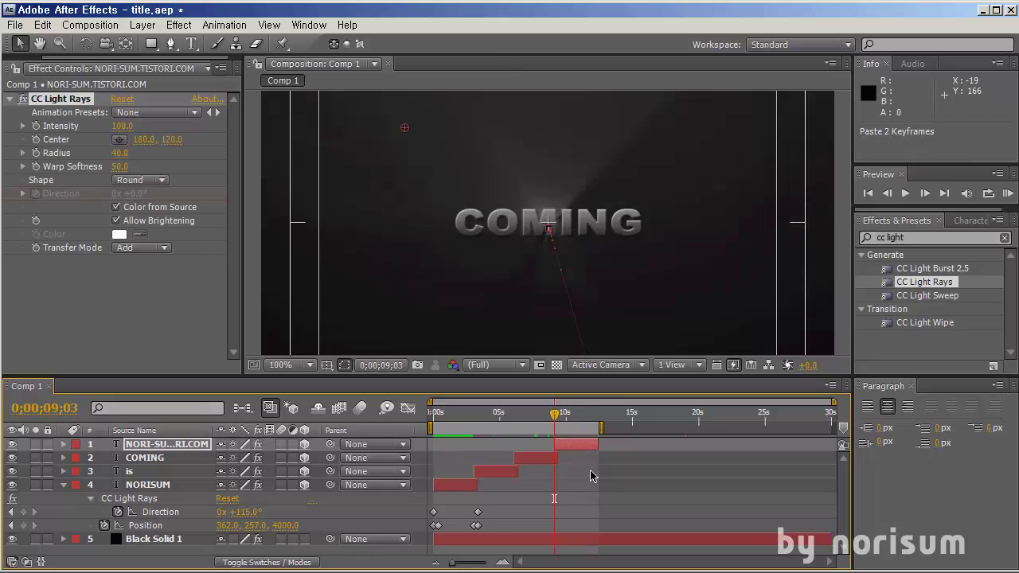
click(584, 444)
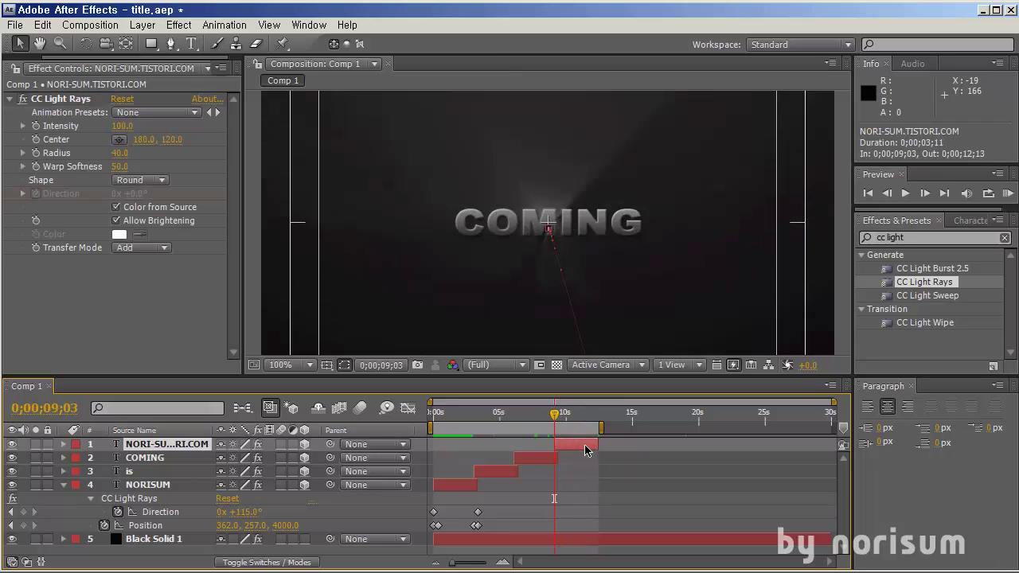
click(118, 139)
click(555, 229)
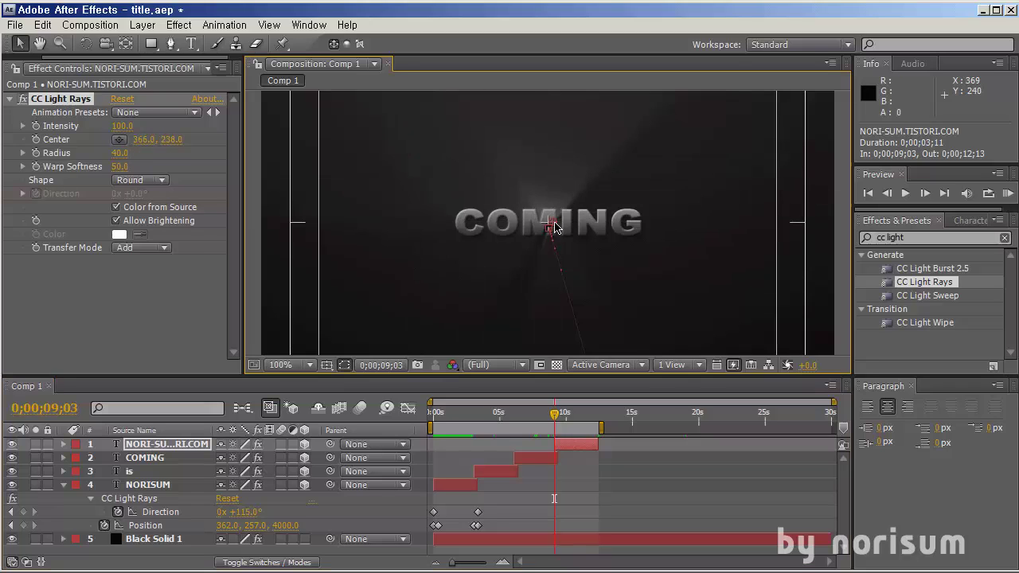
Step: On NORI-SUM.TISTORI.COM, move the CC Light Rays Center to 361.0, 236.0 and set the Shape to Square
drag(555, 229, 548, 227)
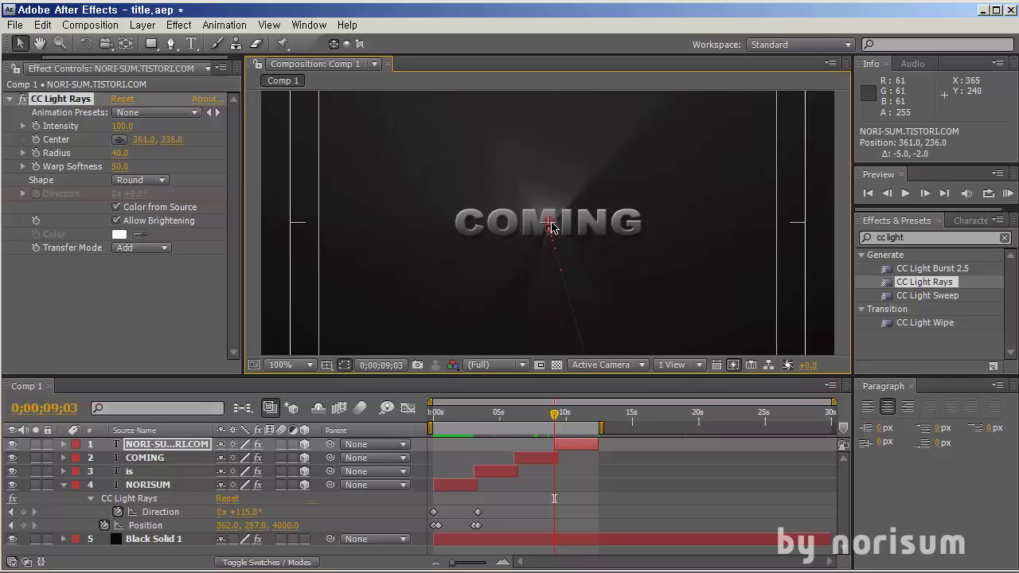
click(575, 424)
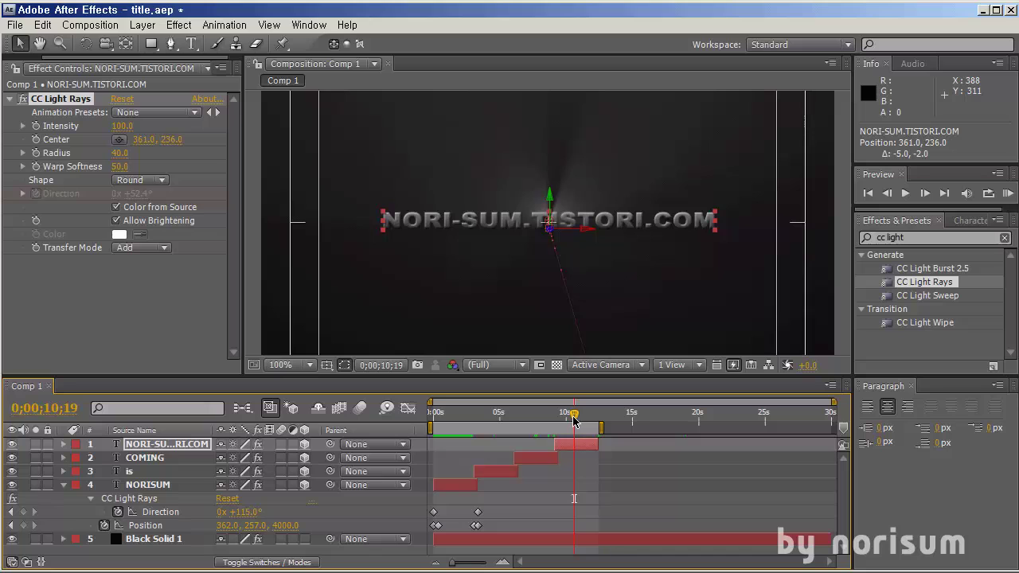
click(137, 182)
click(141, 197)
Step: Reveal and collapse the properties of the NORI-SUM.TISTORI.COM layer in the timeline to examine its keyframes
key(u)
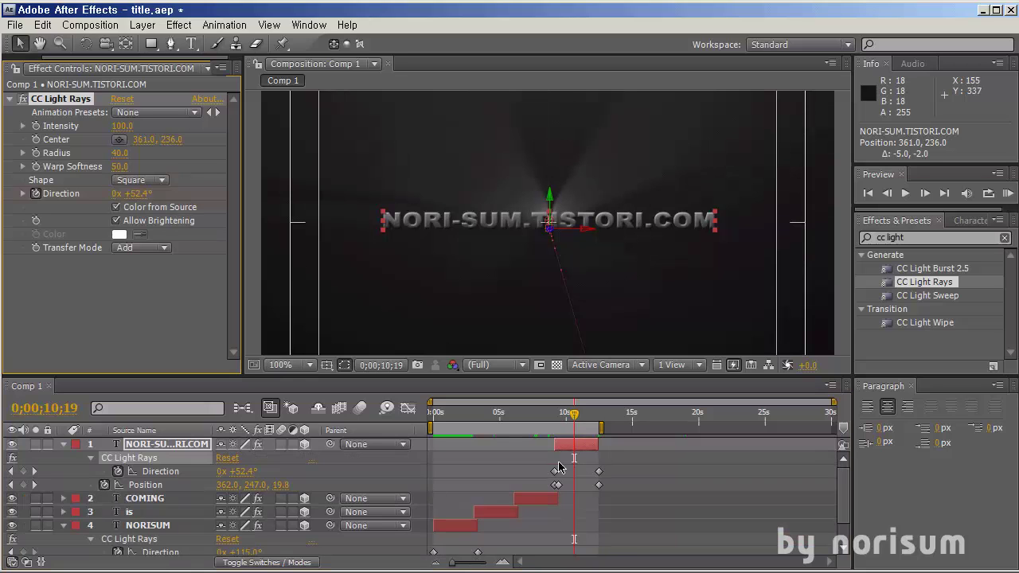
click(552, 499)
key(u)
key(u)
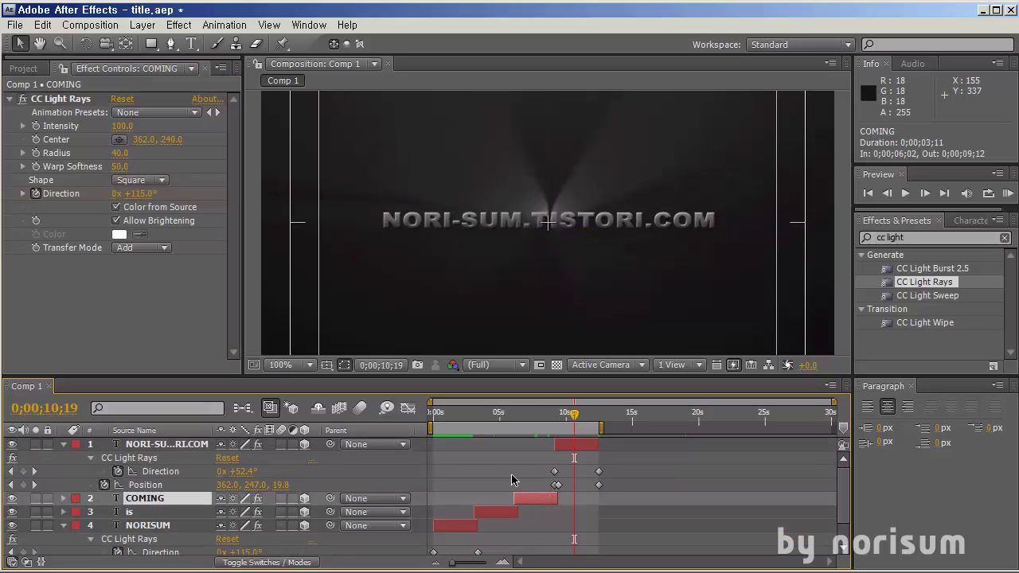
click(63, 444)
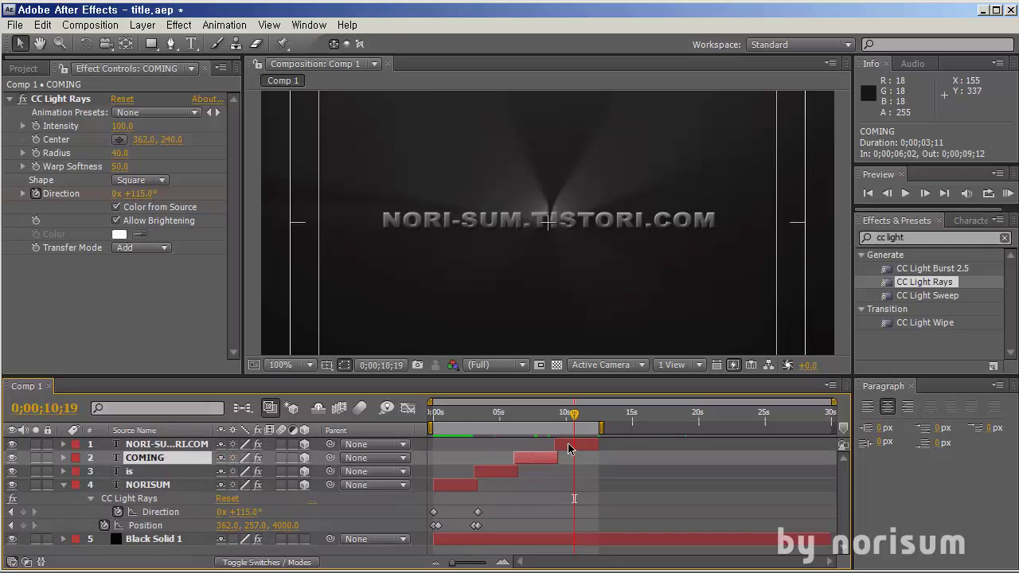
click(569, 449)
key(u)
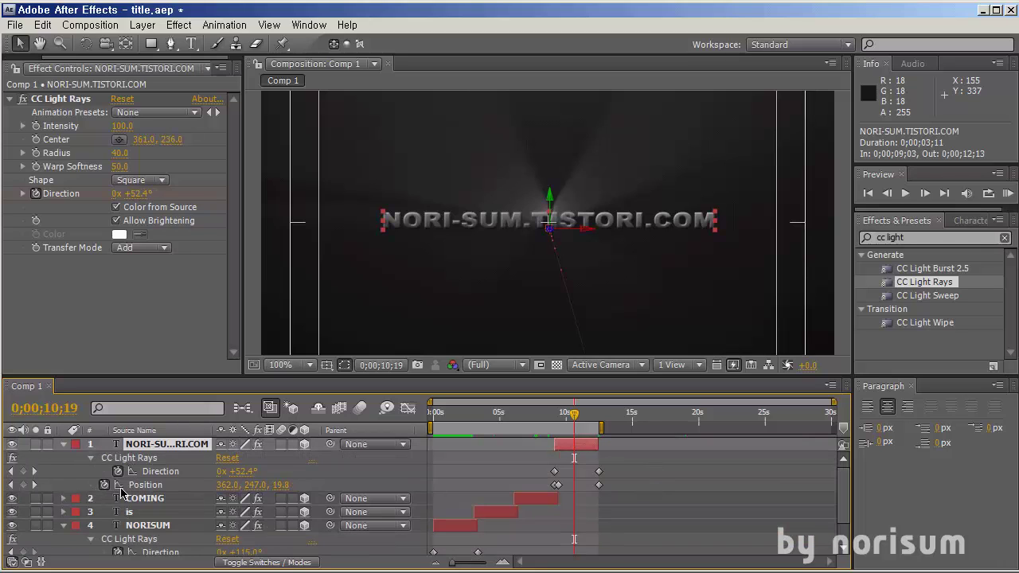
key(u)
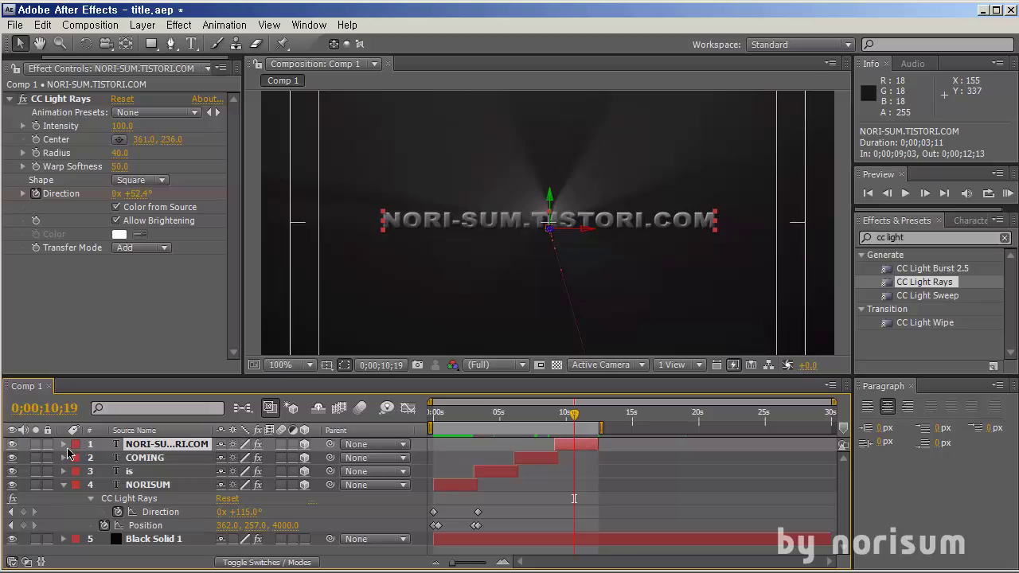
click(64, 446)
click(64, 446)
click(64, 446)
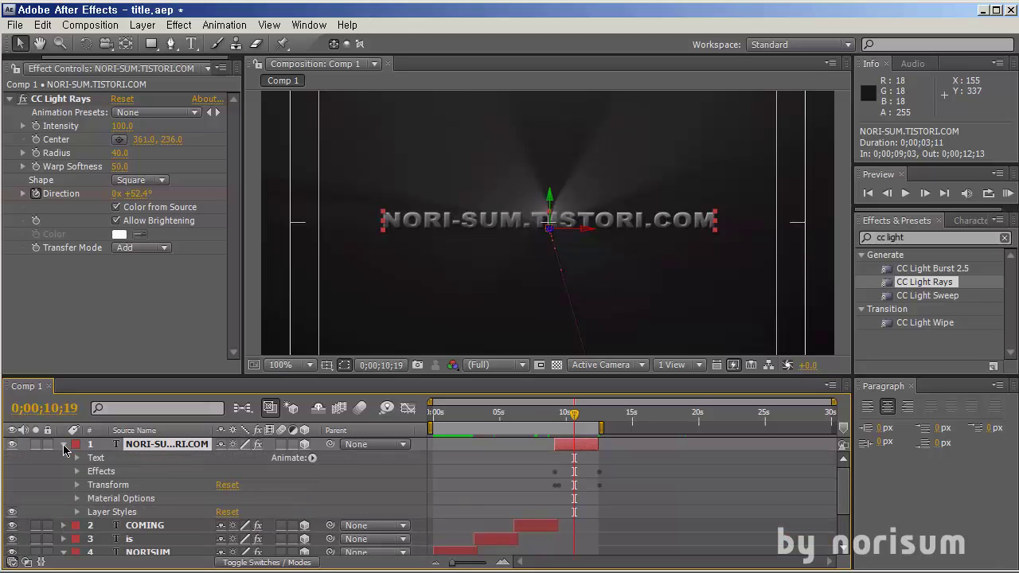
click(64, 446)
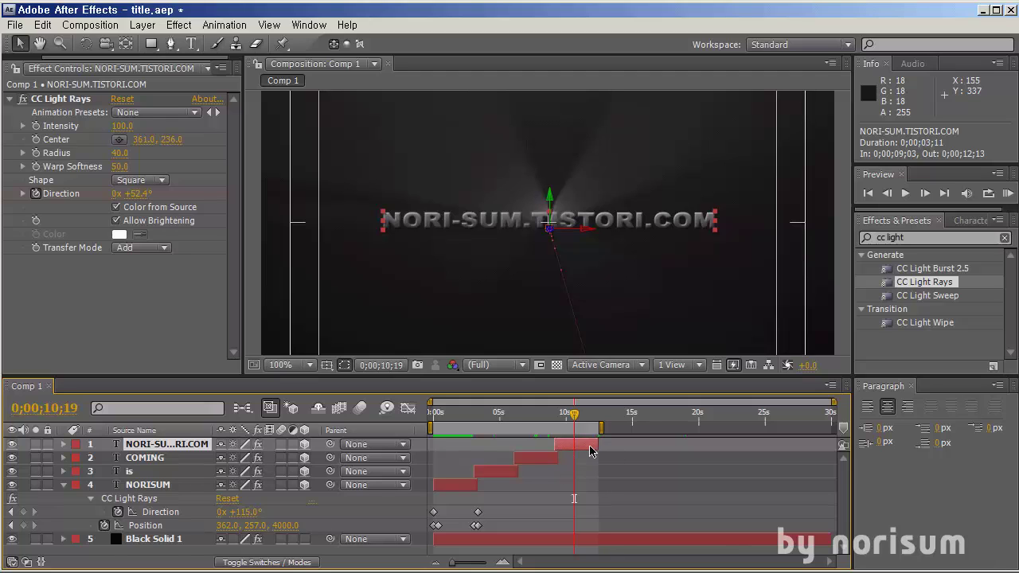
key(u)
key(u)
key(u)
key(u)
key(u)
key(u)
Step: Preview the title sequence and save the project, with the NORISUM layer's properties collapsed
drag(581, 423, 547, 436)
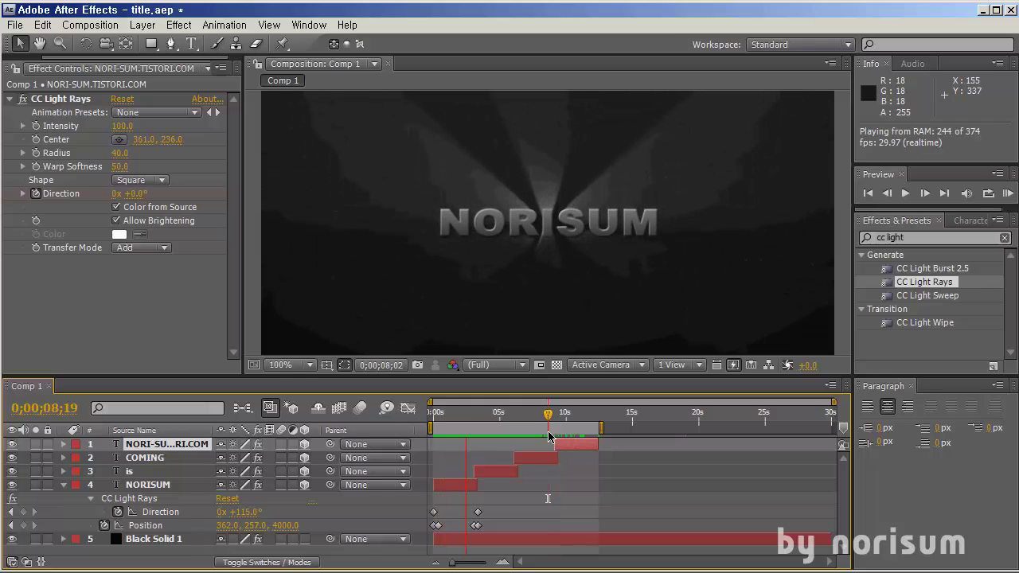
click(549, 434)
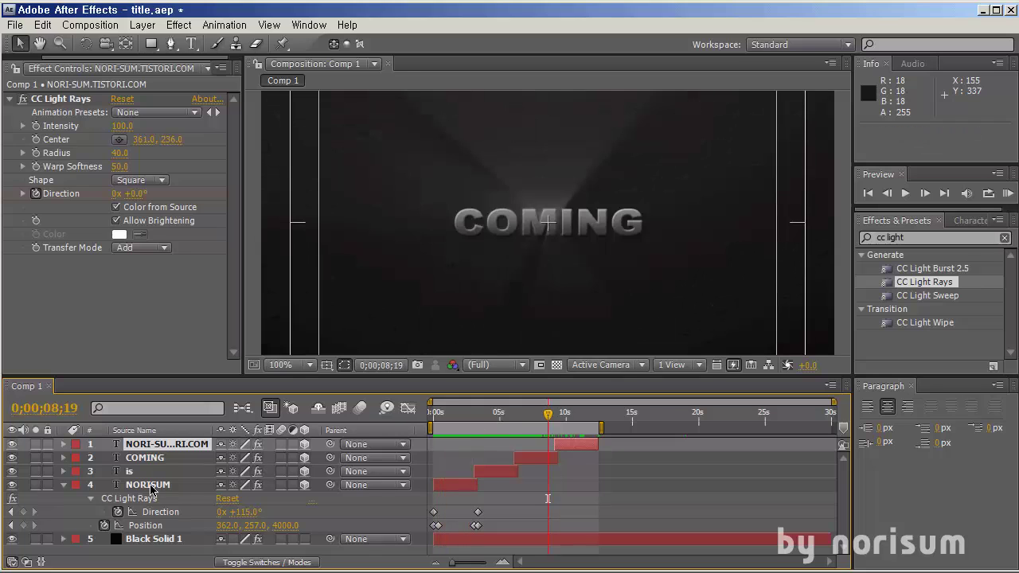
key(ctrl+s)
click(64, 484)
click(391, 530)
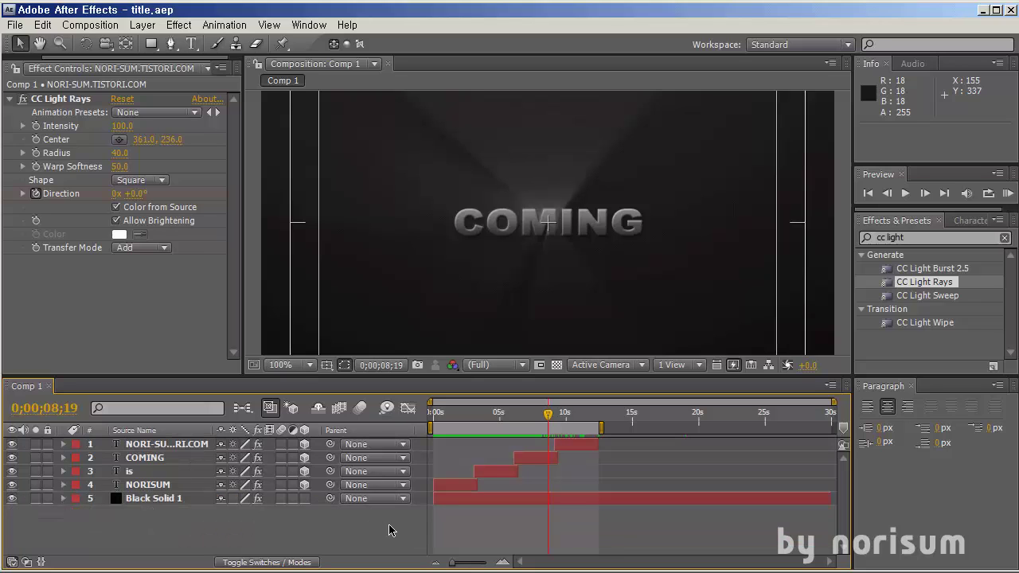
key(space)
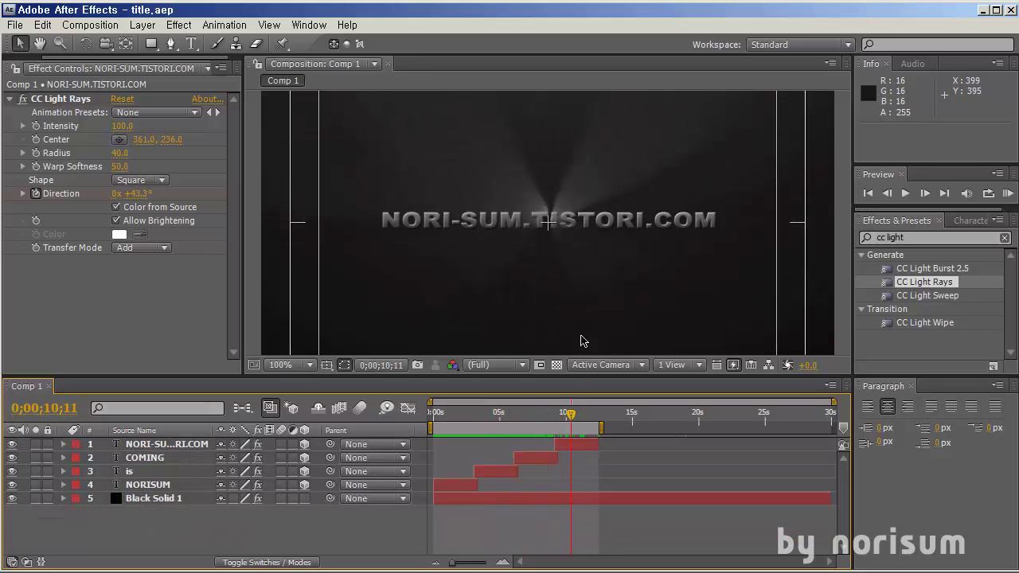
Step: Duplicate the Black Solid 1 layer and remove the Ramp effect from the upper copy
key(comma)
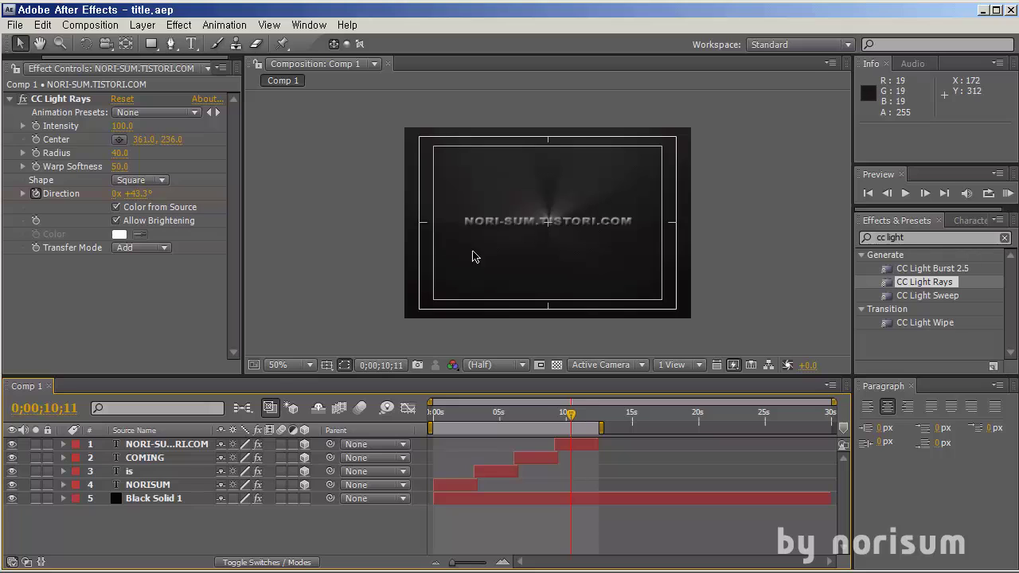
click(518, 502)
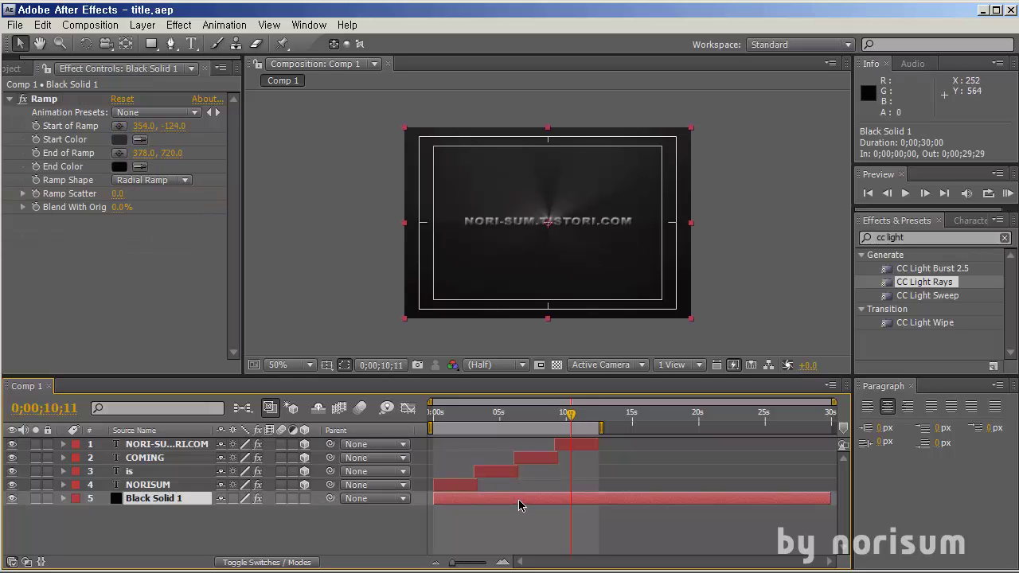
click(140, 516)
click(152, 497)
key(ctrl+d)
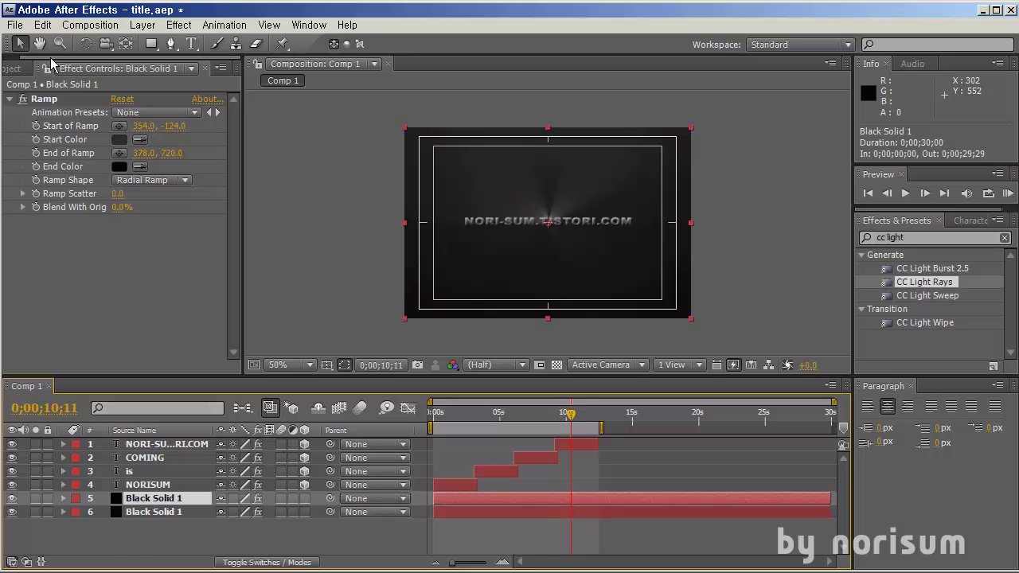
click(48, 99)
key(Delete)
Step: Search the effects for "fractal" and apply Fractal Noise to the upper Black Solid 1 layer
click(919, 239)
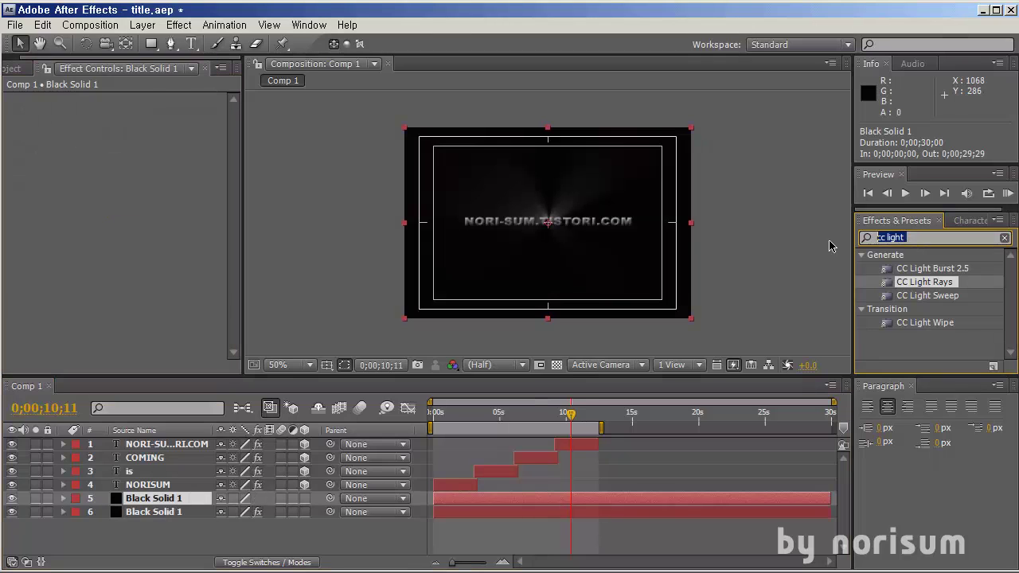
text(fract)
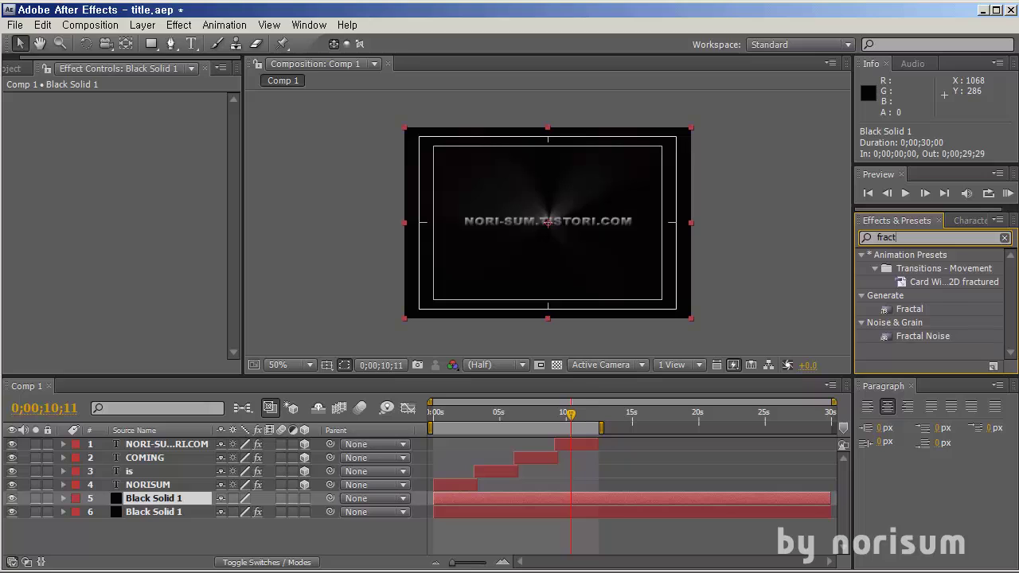
text(al)
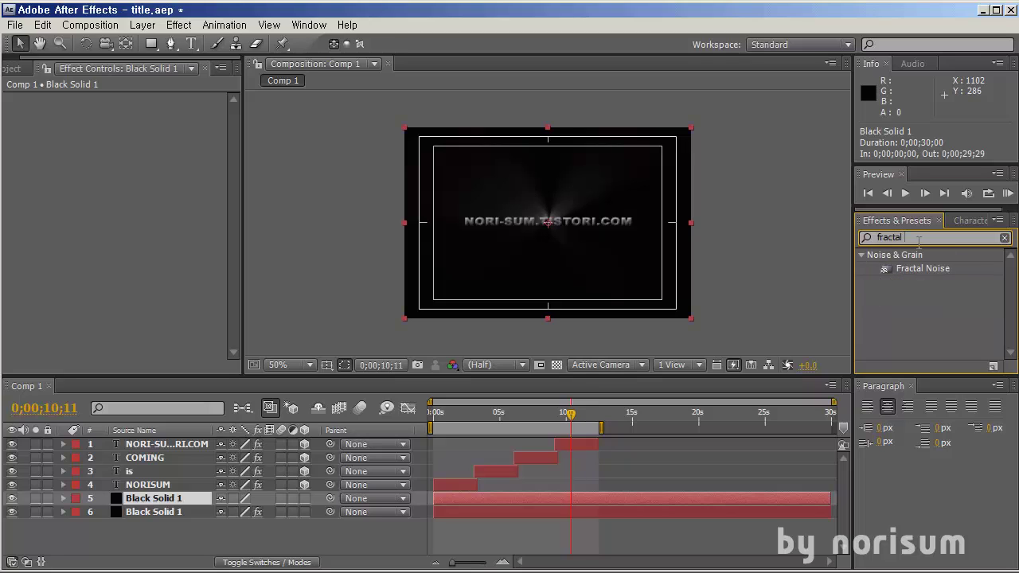
drag(922, 269, 156, 277)
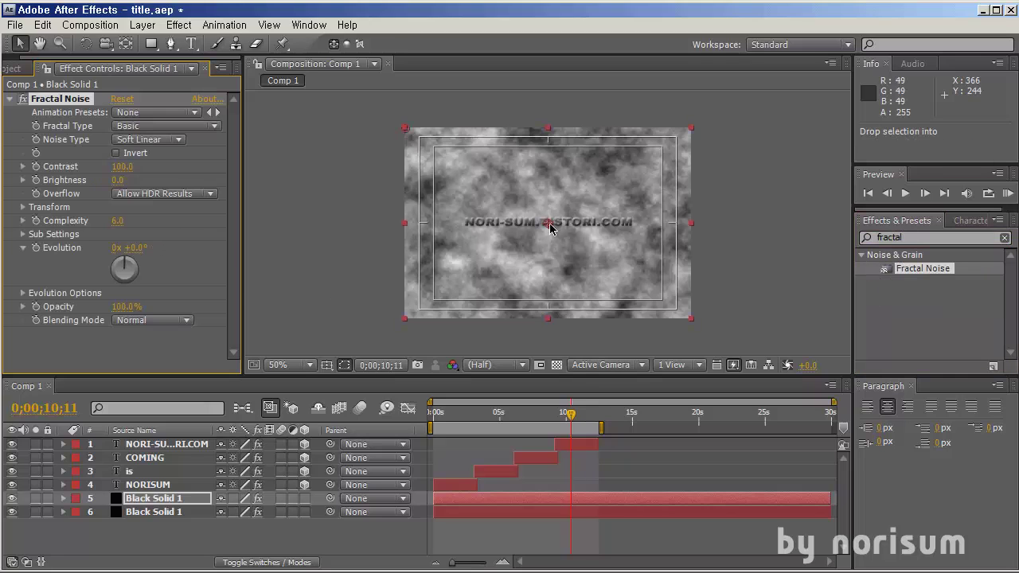
Step: Draw an elliptical mask about 528 by 86 pixels around the title text on the Fractal Noise solid
scroll(549, 227, up, 2)
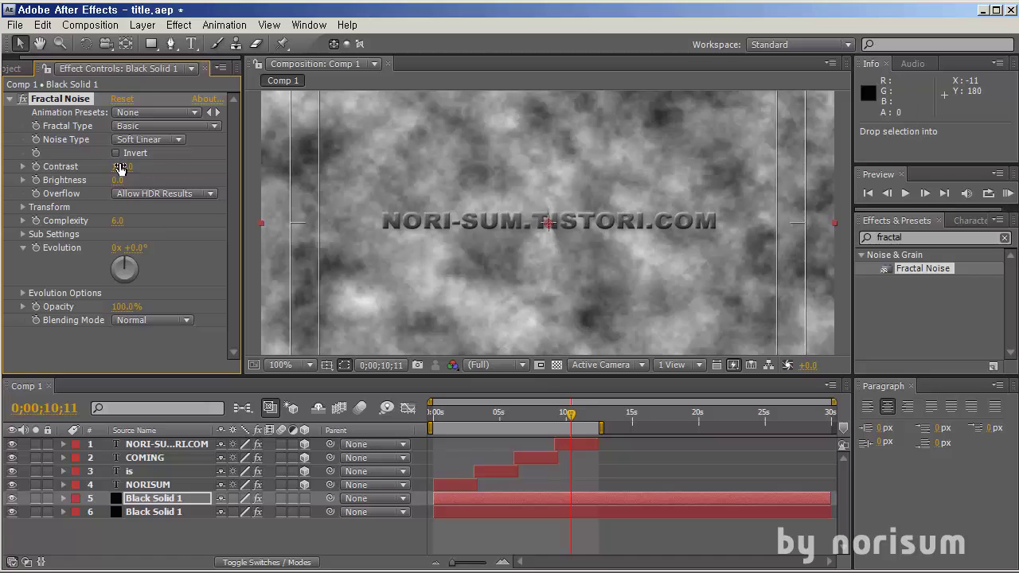
drag(151, 44, 196, 74)
mouse_move(342, 187)
mouse_down()
mouse_move(796, 254)
mouse_move(800, 266)
mouse_move(764, 255)
mouse_up()
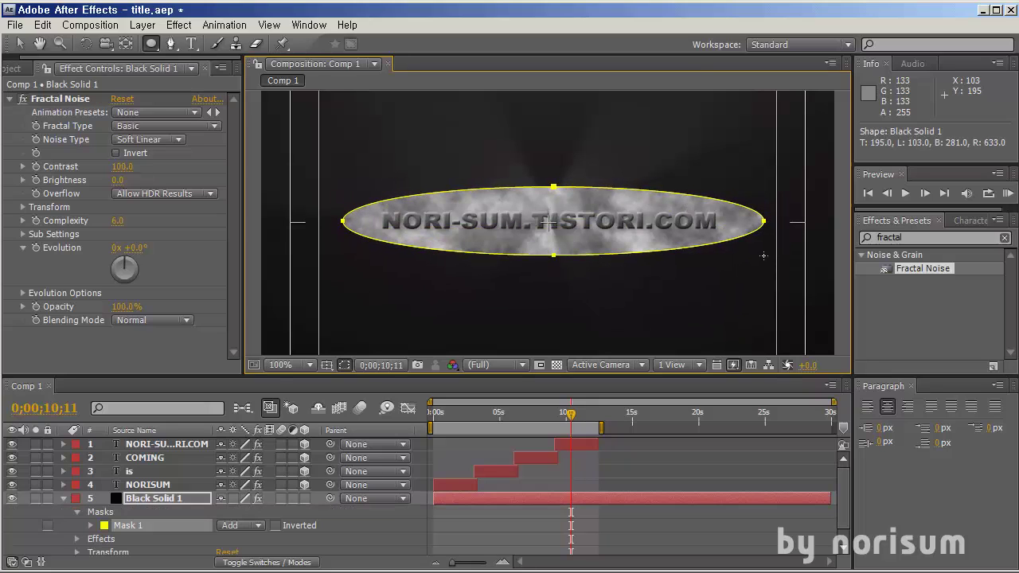
click(19, 43)
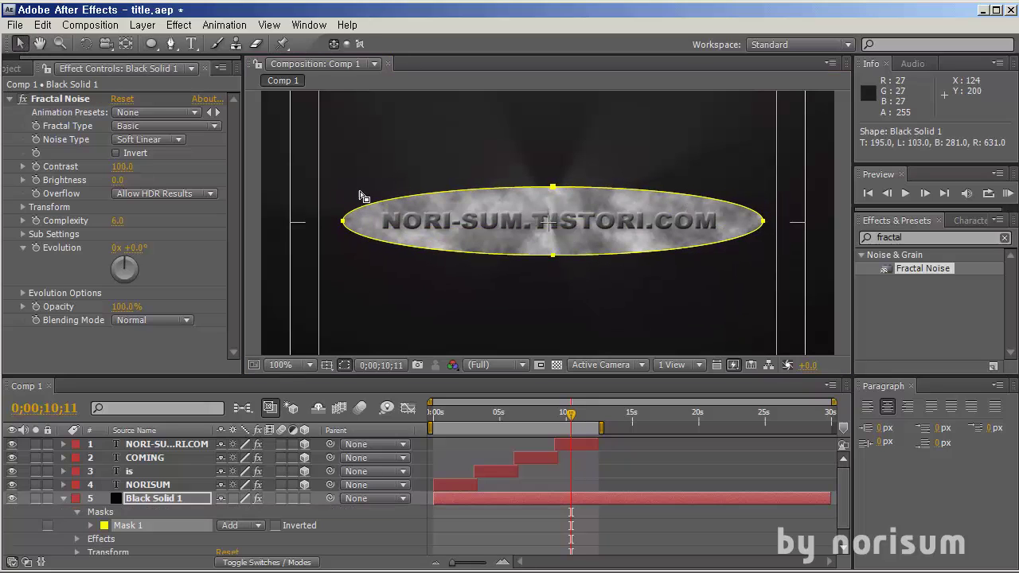
Step: Reveal the properties of Mask 1 and set its Mask Feather to 90.0, 90.0 pixels
key(m)
key(m)
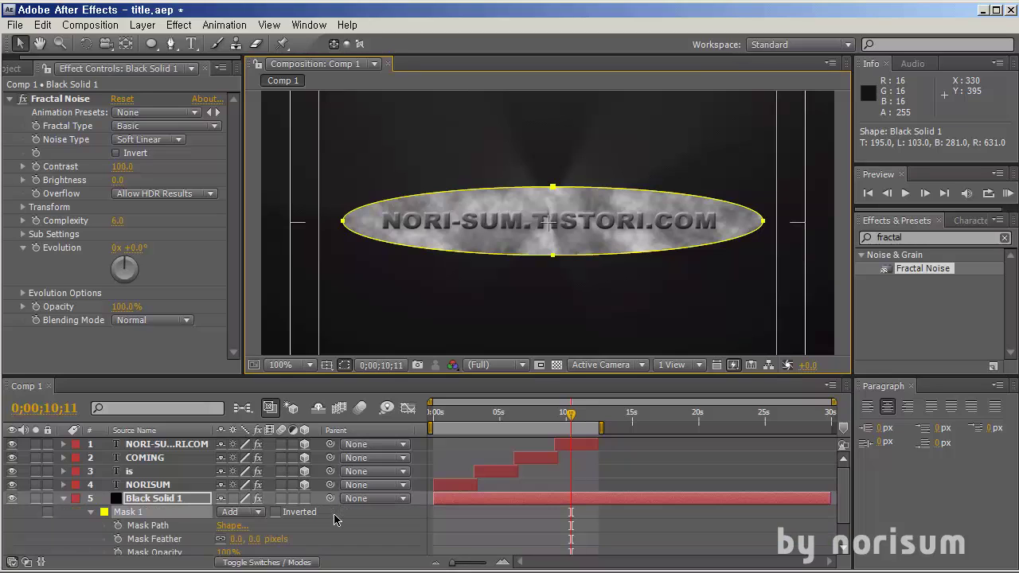
scroll(335, 519, down, 2)
drag(236, 512, 279, 508)
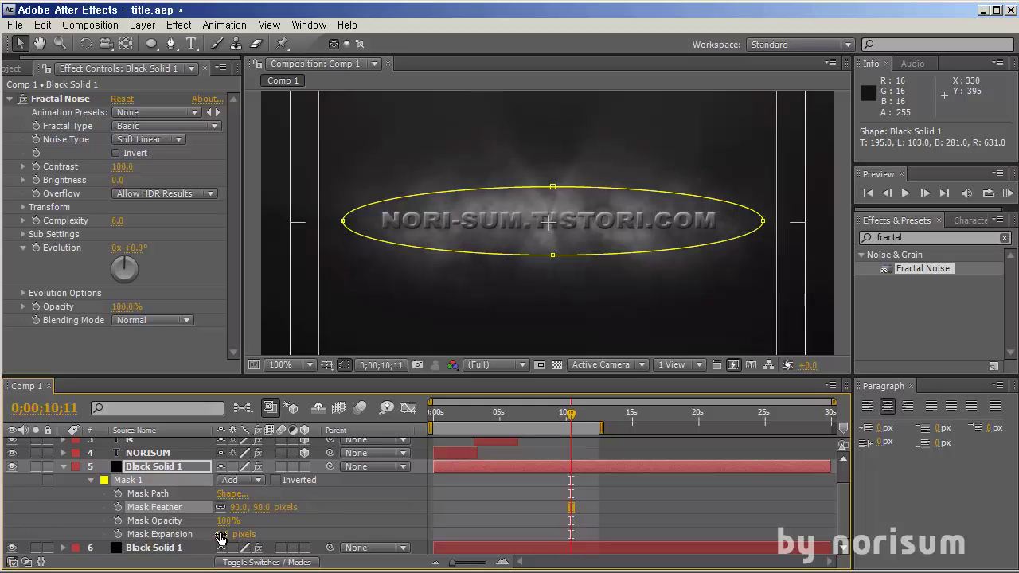
Step: Set the Fractal Noise Brightness to -54.0 and the Mask Expansion of Mask 1 to 12.0 pixels
mouse_move(221, 534)
mouse_down()
mouse_move(201, 534)
mouse_move(231, 534)
mouse_move(218, 534)
mouse_up()
drag(119, 180, 85, 187)
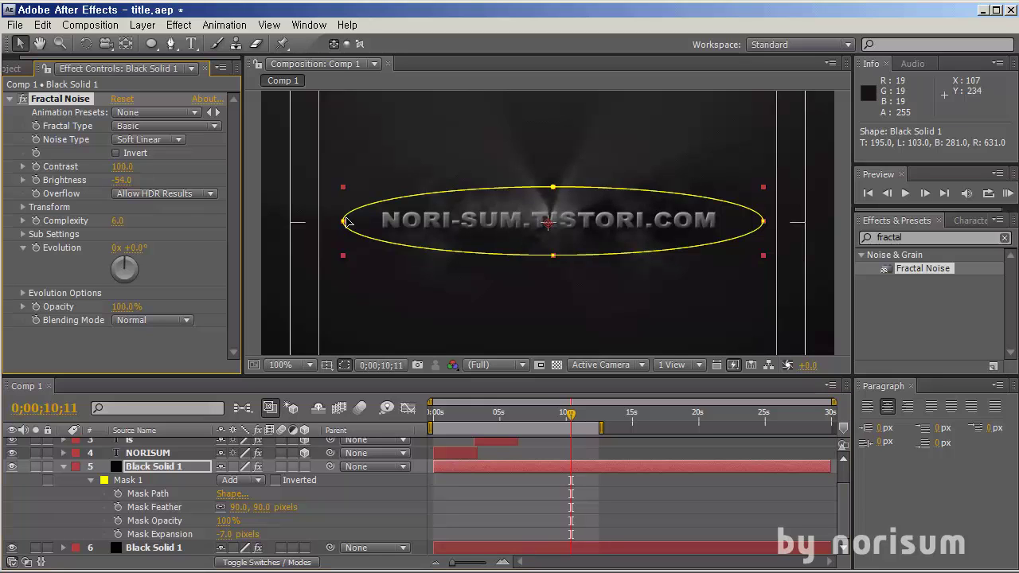
mouse_move(225, 536)
mouse_down()
mouse_move(255, 534)
mouse_move(237, 537)
mouse_up()
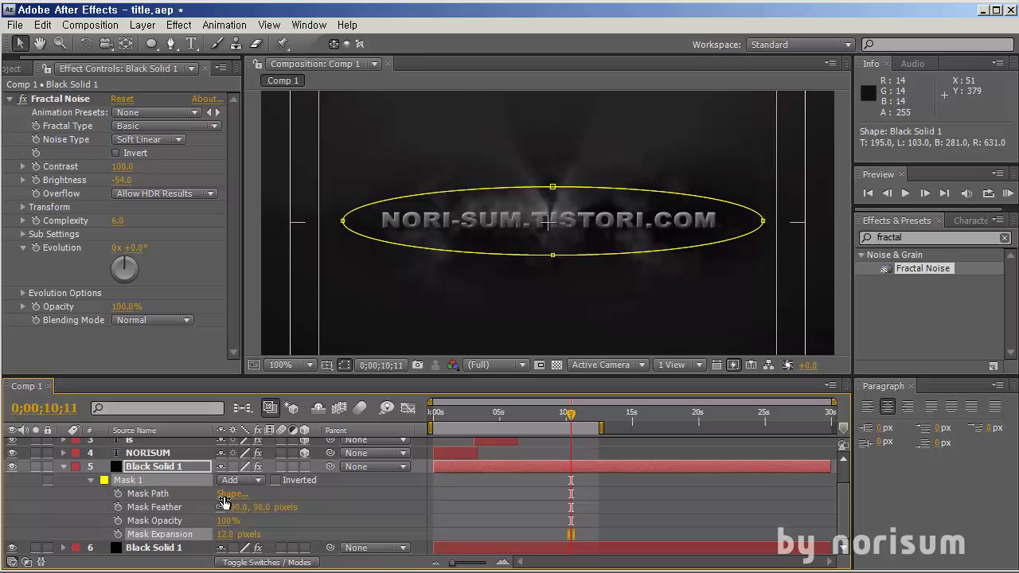
Step: Try the Screen, Multiply and Lighten blending modes on the Fractal Noise solid
key(F4)
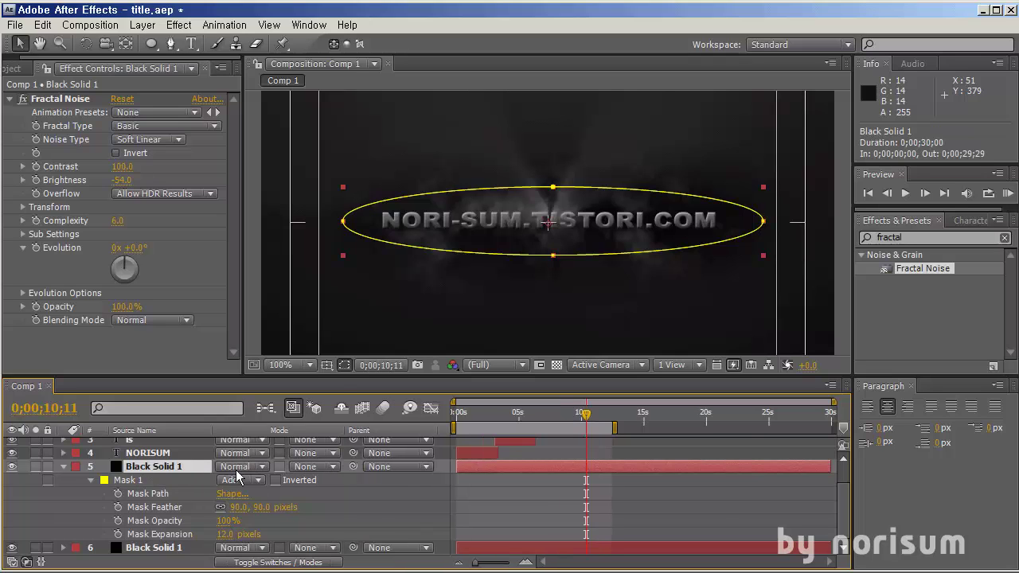
click(229, 468)
click(252, 368)
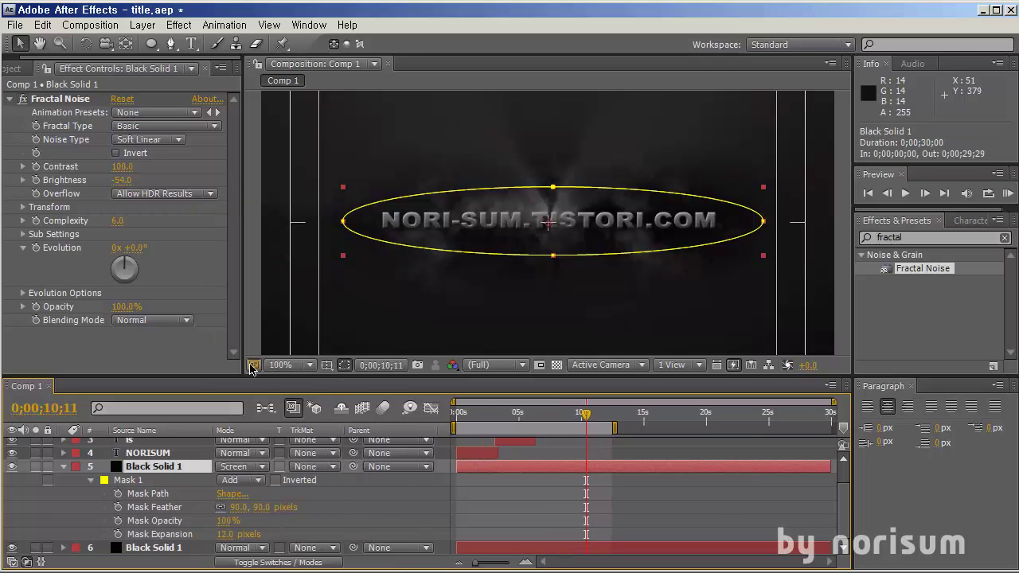
click(229, 468)
click(263, 258)
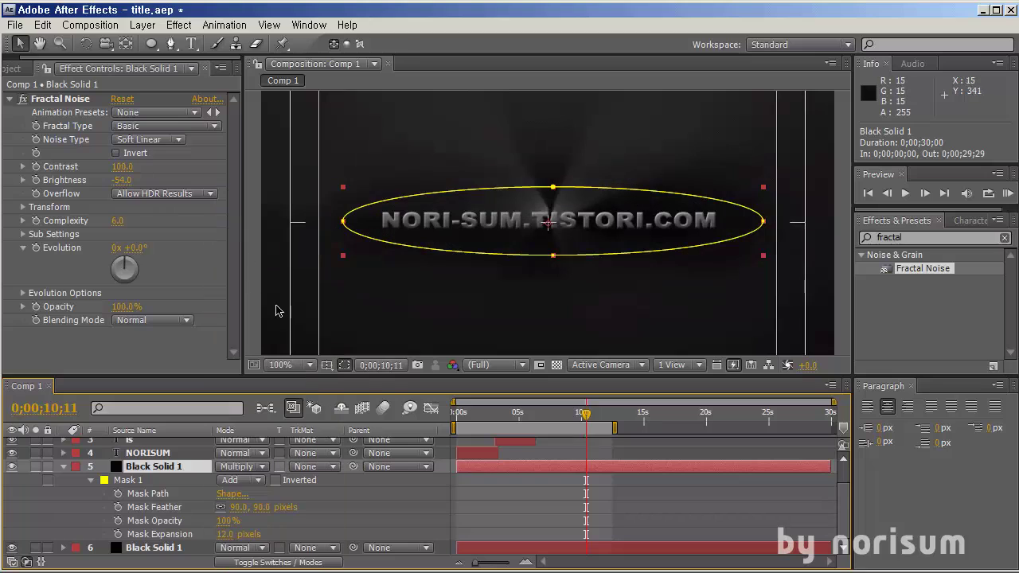
click(231, 468)
click(261, 354)
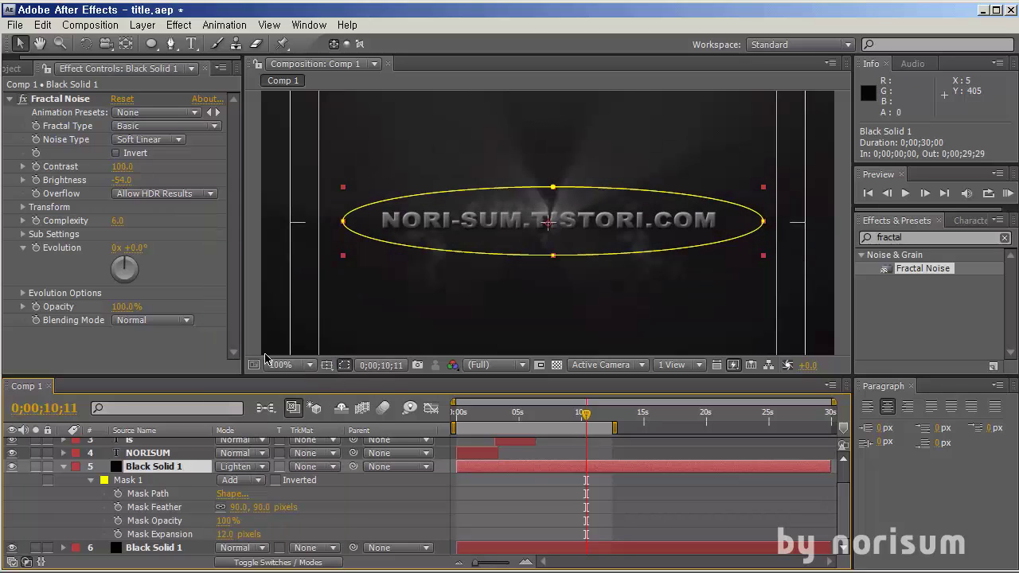
Step: Try the Overlay blending mode on the Fractal Noise solid and return its mode to Normal
click(229, 467)
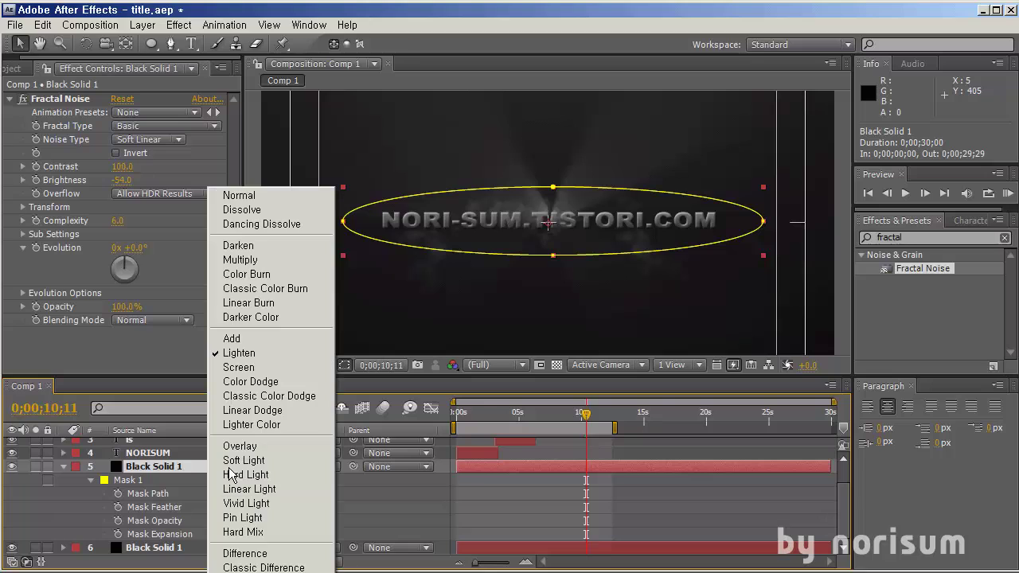
click(253, 448)
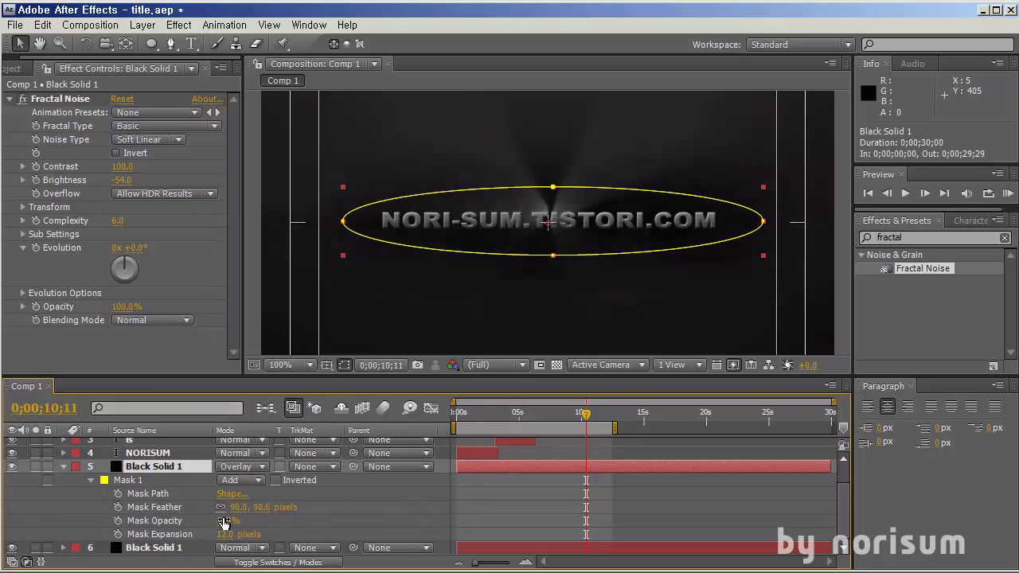
click(234, 482)
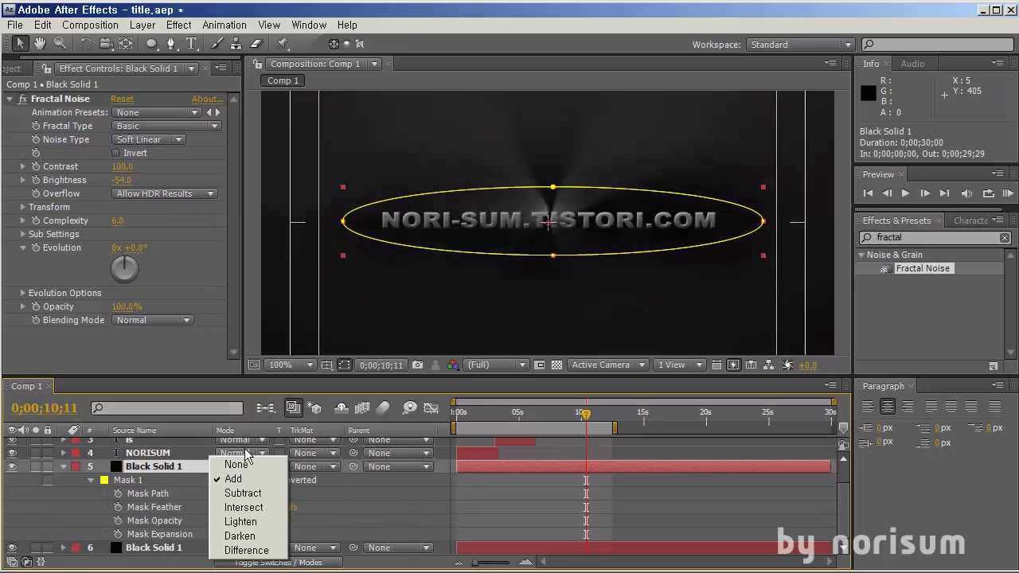
click(341, 520)
click(248, 466)
click(269, 195)
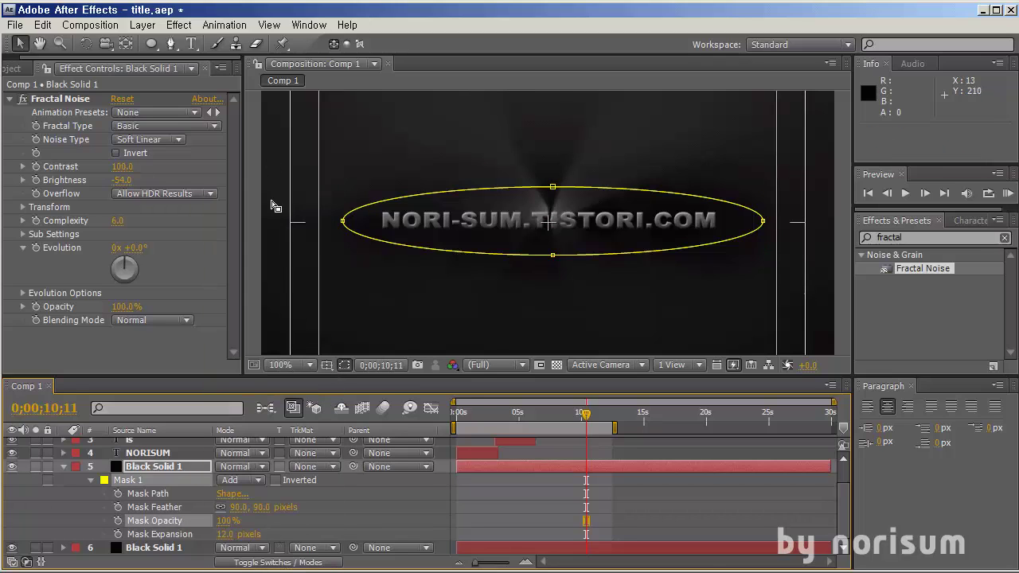
Step: Set the Fractal Noise Contrast to 102.0 and Brightness to -38.0, and check the smoke in the whole frame
mouse_move(121, 182)
mouse_down()
mouse_move(107, 182)
mouse_move(117, 182)
mouse_move(112, 166)
mouse_up()
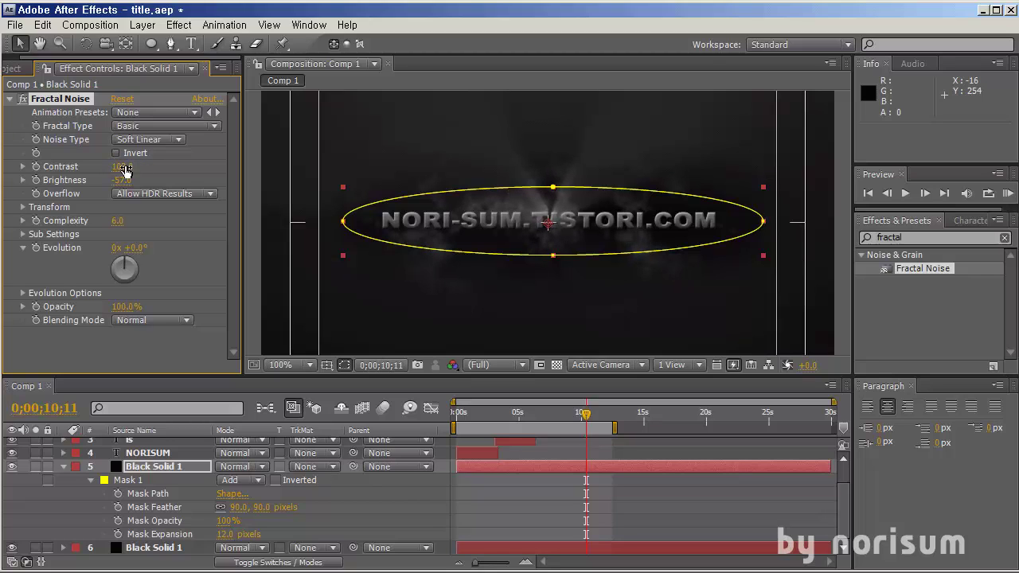
mouse_move(127, 181)
mouse_down()
mouse_move(162, 182)
mouse_move(144, 181)
mouse_up()
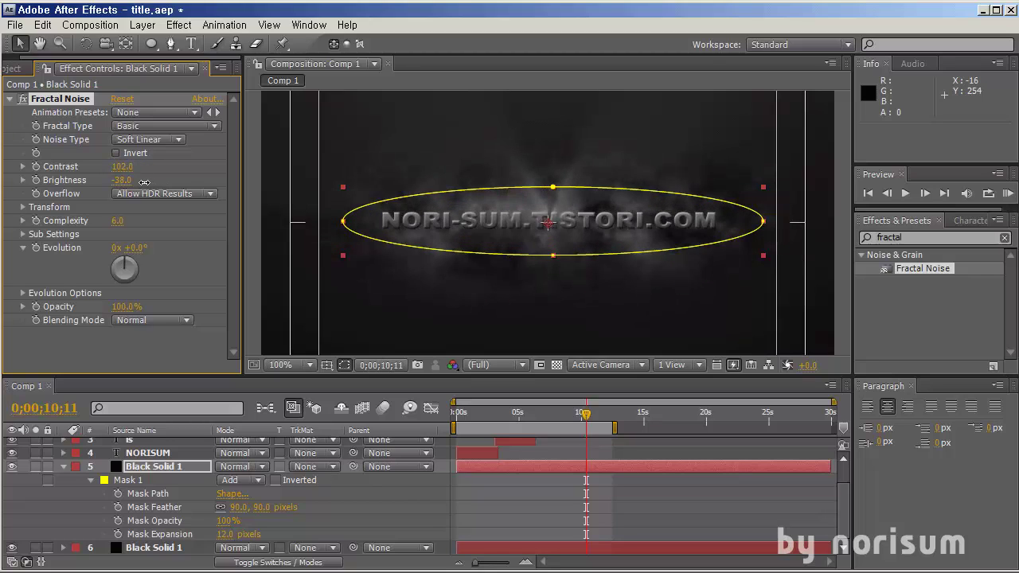
scroll(553, 257, down, 1)
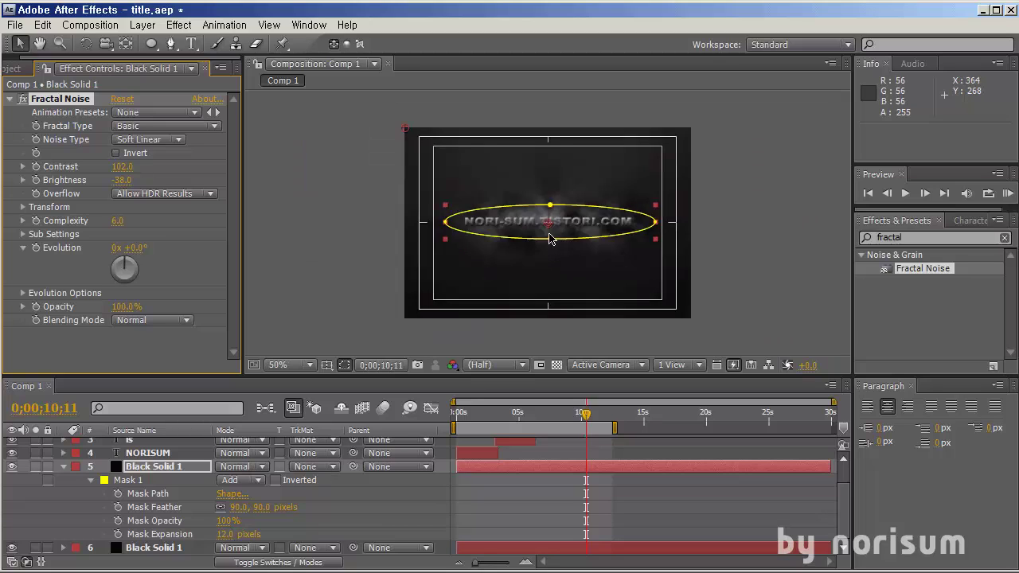
scroll(549, 234, up, 1)
Step: Reveal the Opacity of the Fractal Noise solid and set it to 22%
click(131, 470)
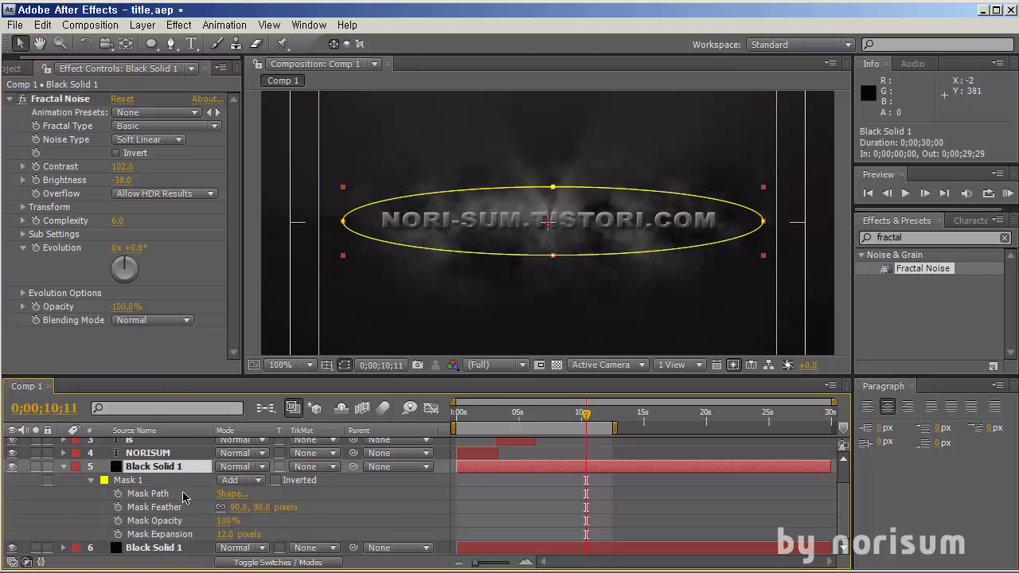
key(t)
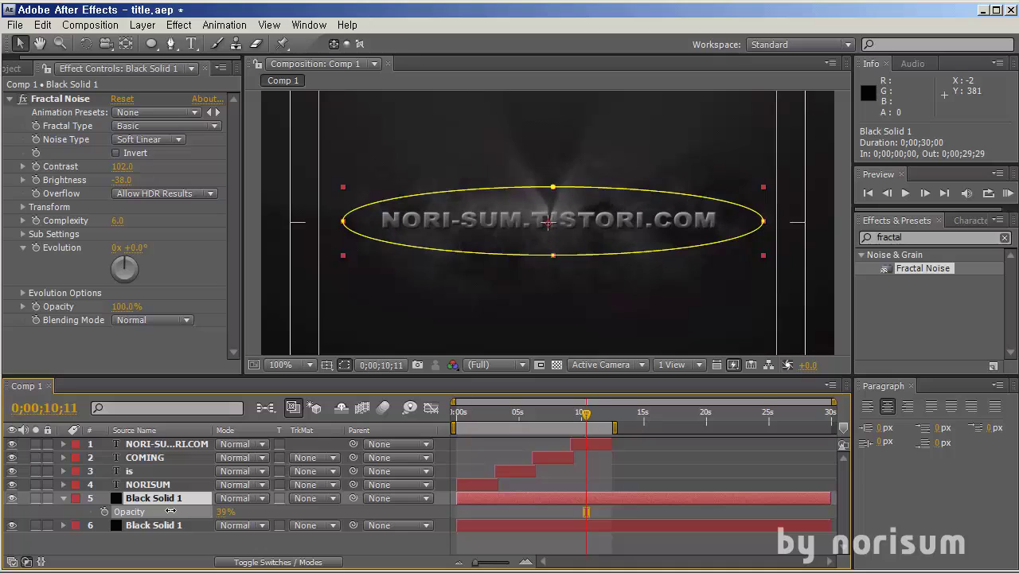
click(337, 545)
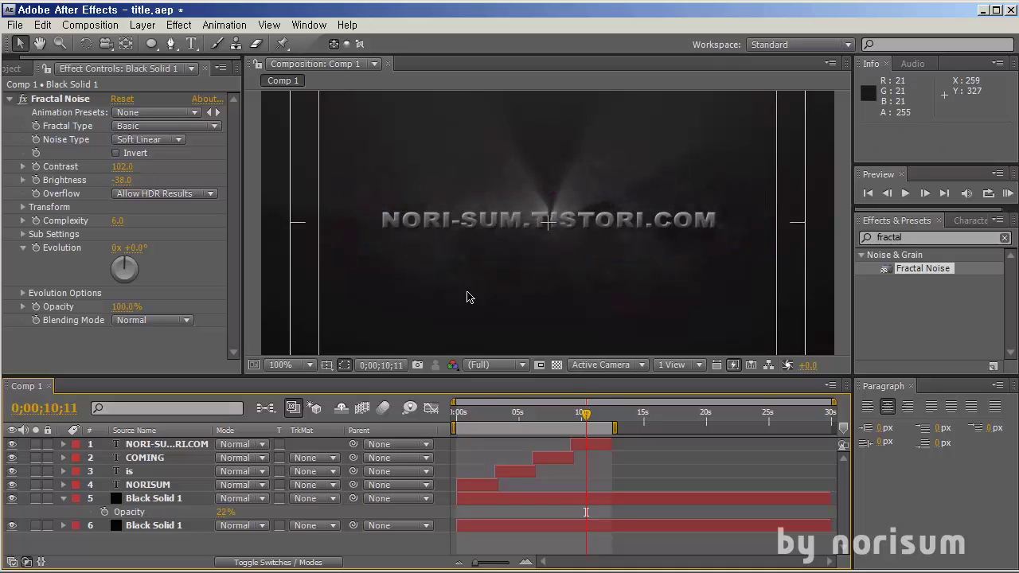
Step: Keyframe the Fractal Noise Evolution from 0° at 0;00;00;00 to 0x +316.0°, placing the second keyframe at the work area's end
click(50, 251)
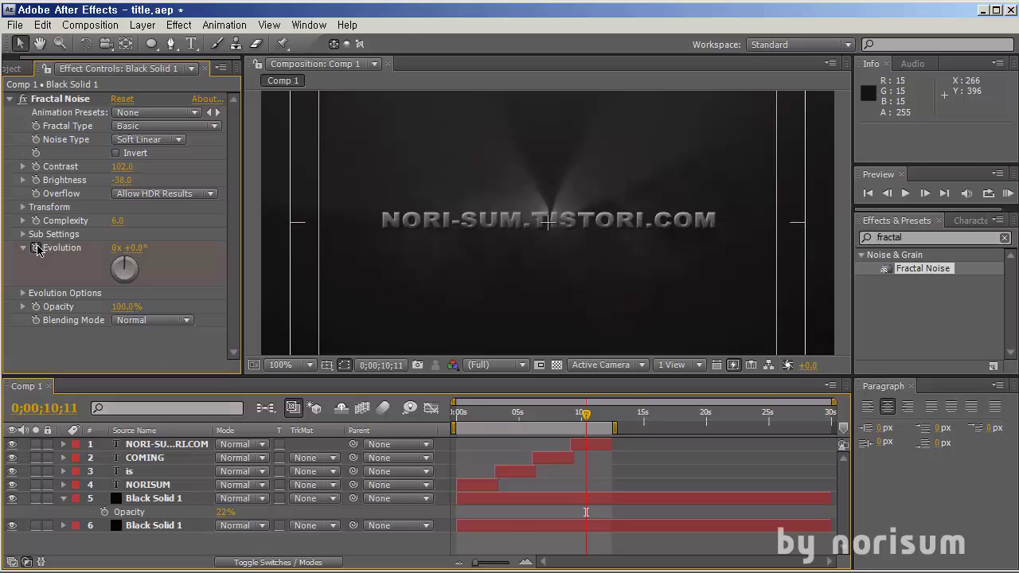
click(586, 510)
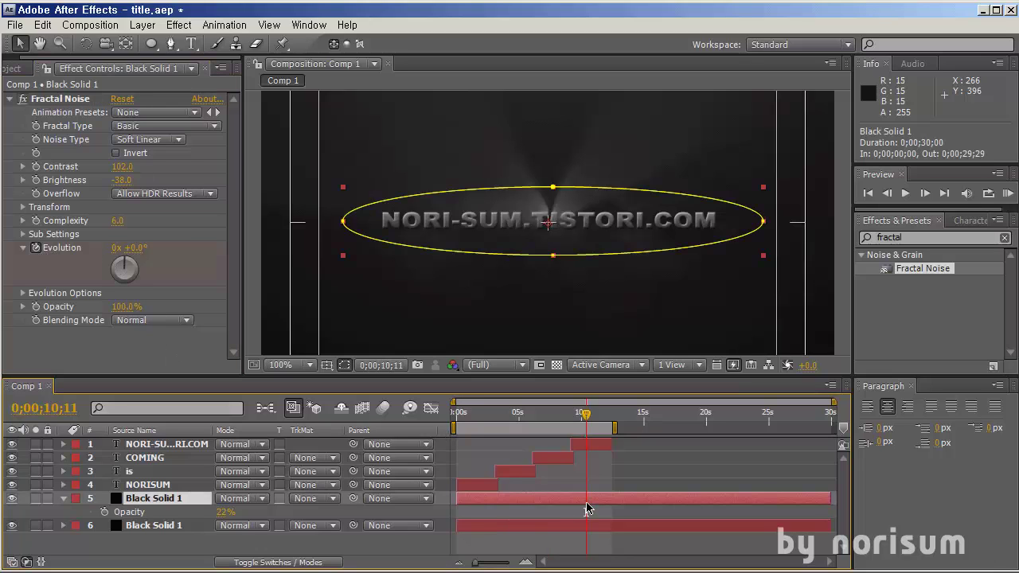
key(u)
drag(586, 530, 446, 530)
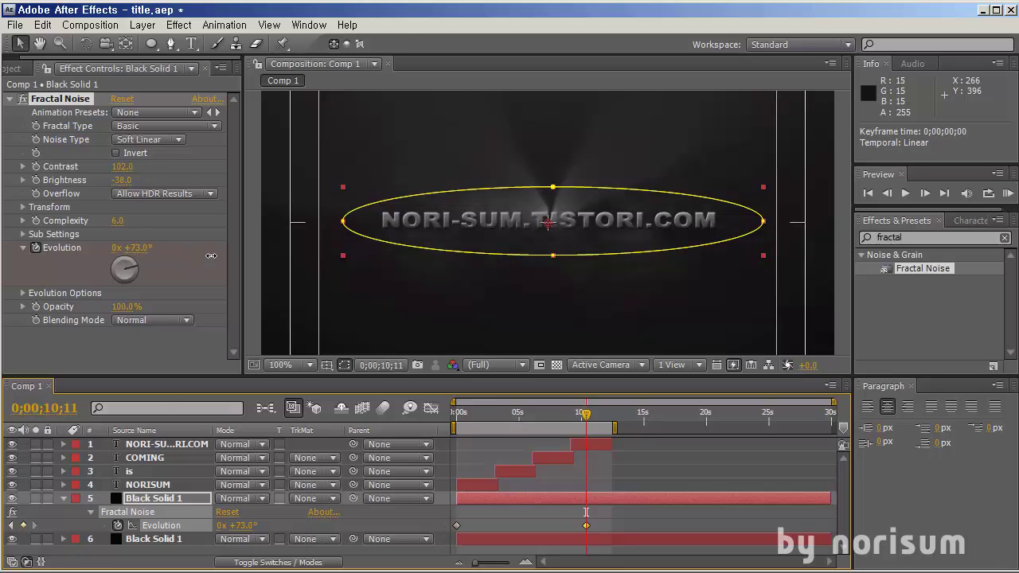
drag(211, 256, 276, 266)
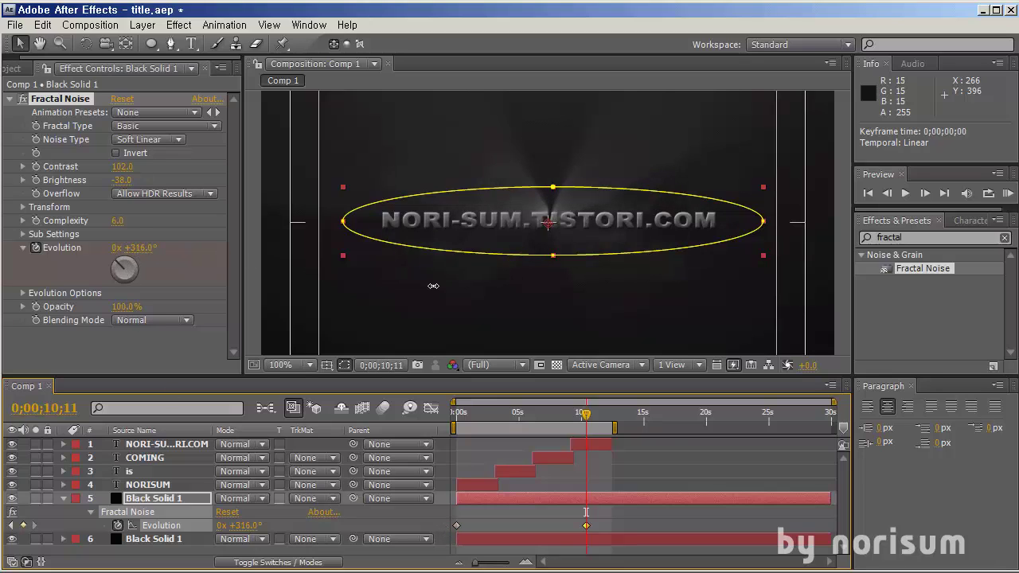
drag(586, 526, 608, 528)
key(F2)
Step: Play a RAM preview of the composition from 0;00;00;00, stop it and save the project
drag(597, 416, 457, 434)
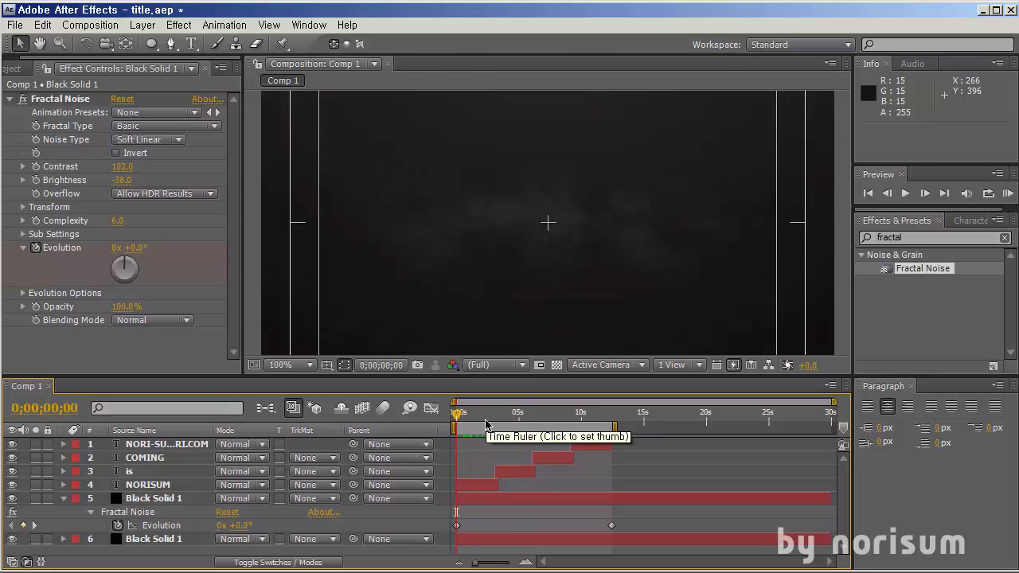
key(KP_0)
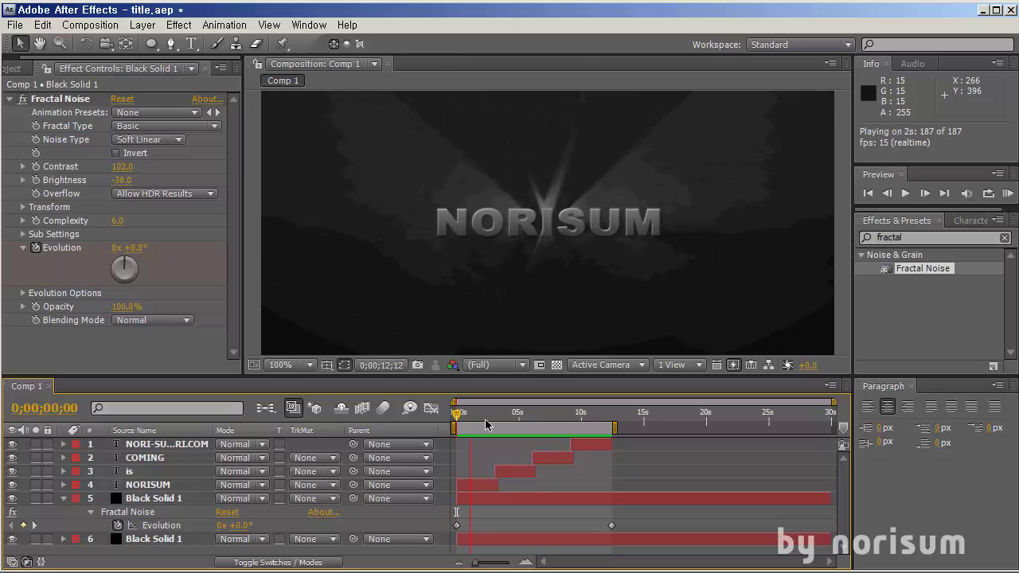
key(space)
key(ctrl+s)
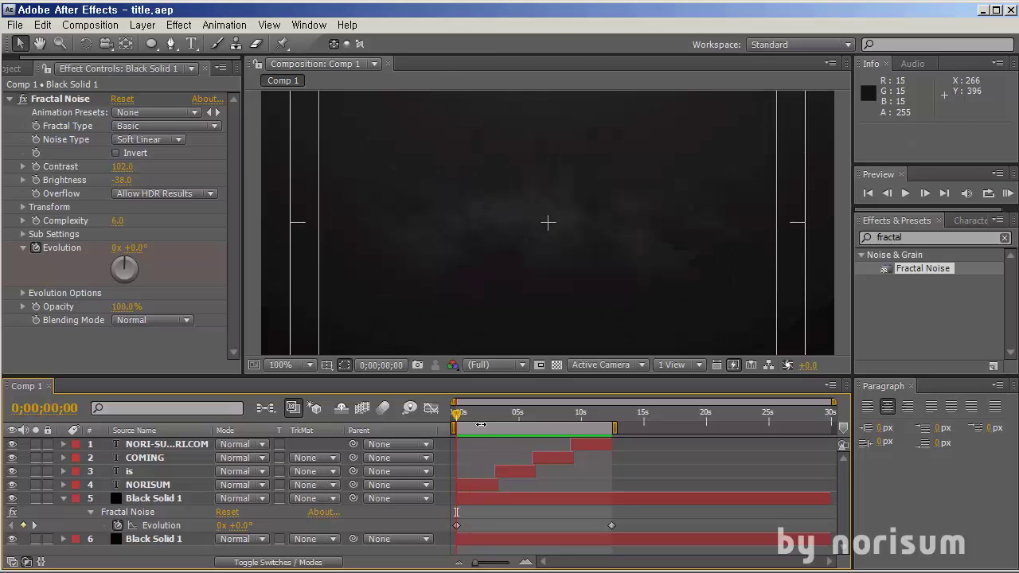
Step: Turn on Opacity keyframing for the Fractal Noise solid at 0;00;00;00
drag(472, 415, 444, 435)
click(472, 497)
key(t)
click(104, 513)
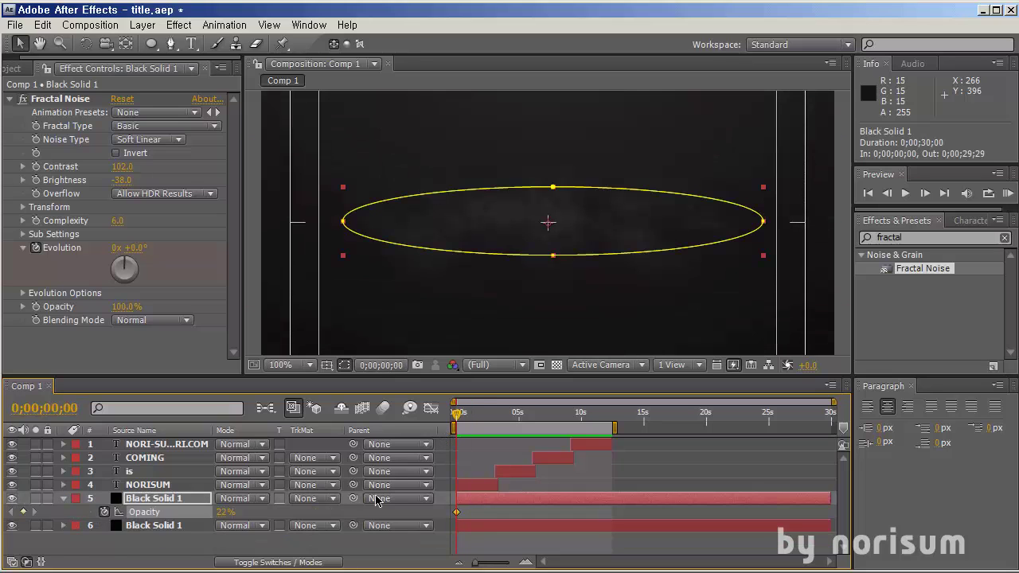
Step: Using NORISUM's keyframes as timing reference, add a 22% Opacity keyframe at 0;00;00;10 on the Fractal Noise solid and set its first keyframe to 0%
click(481, 486)
key(u)
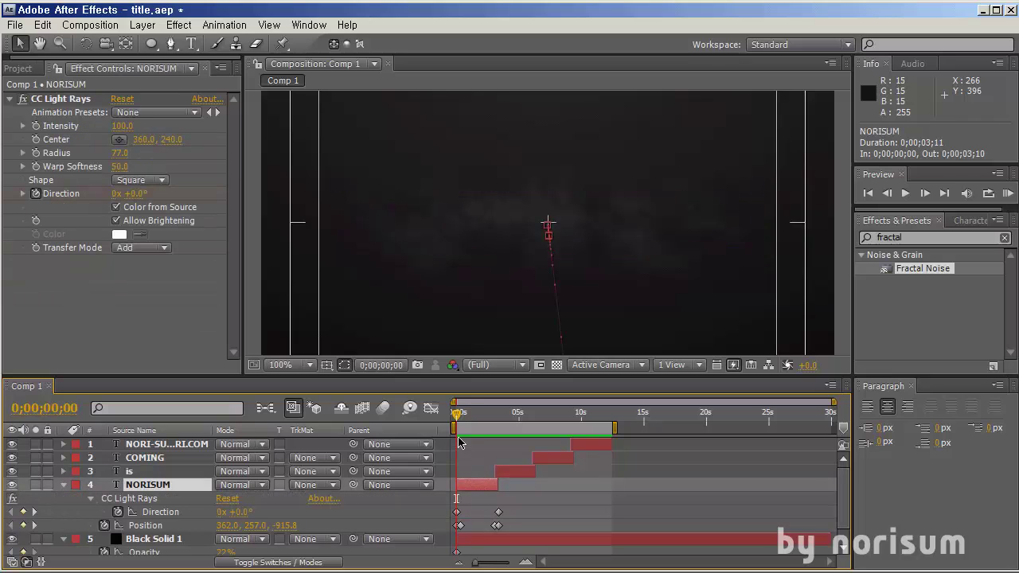
click(459, 414)
scroll(417, 516, down, 1)
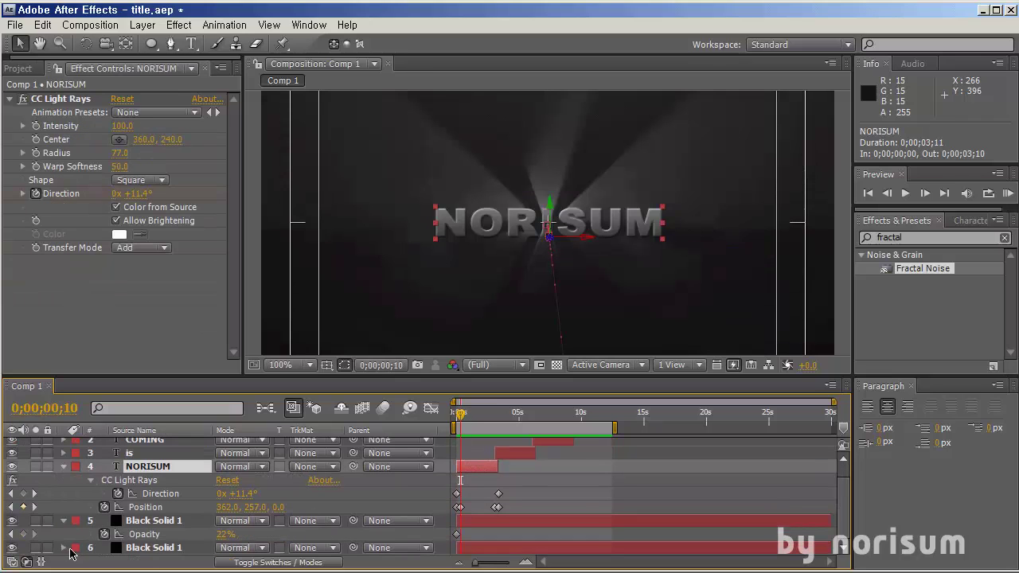
click(24, 534)
click(10, 535)
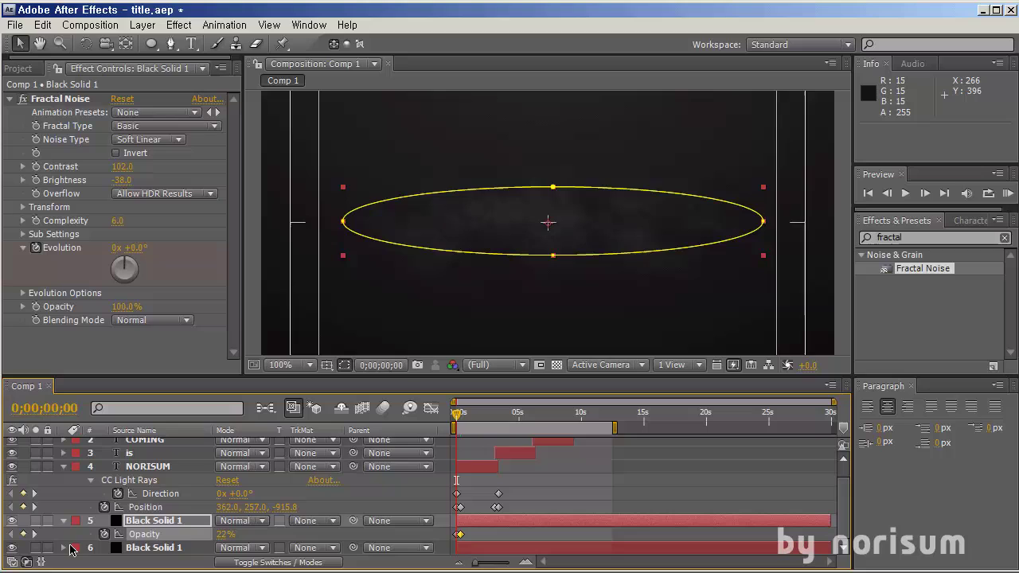
click(223, 535)
key(Return)
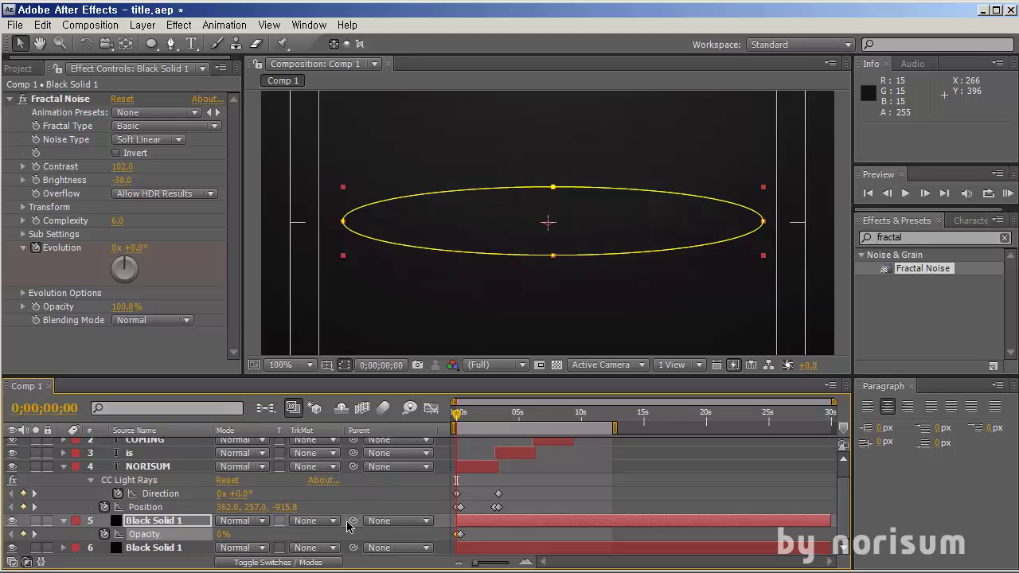
Step: Check the smoke behind the text at 0;00;03;25 and collapse the properties of all layers
drag(465, 411, 504, 422)
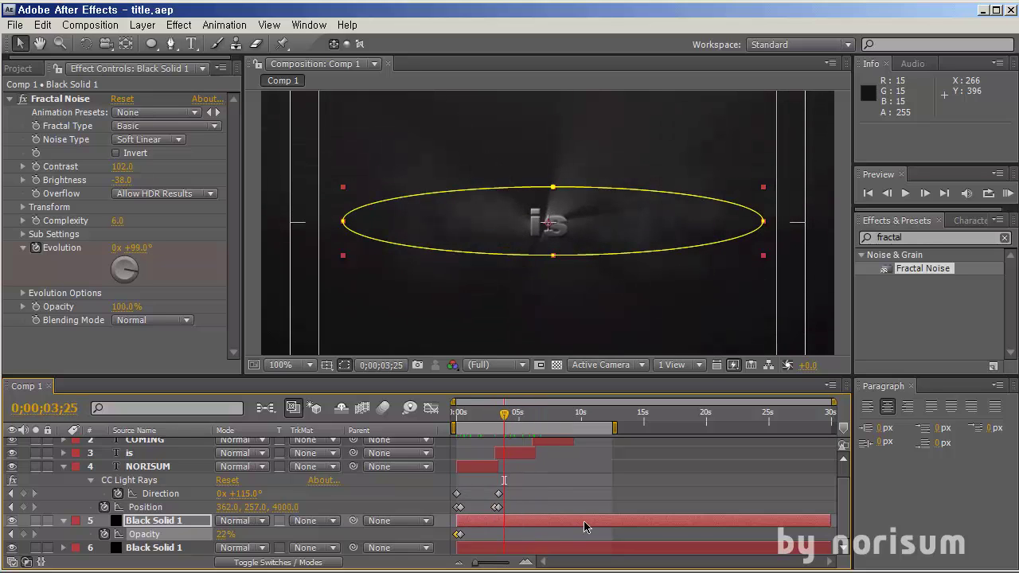
scroll(78, 457, up, 1)
key(ctrl+a)
click(62, 484)
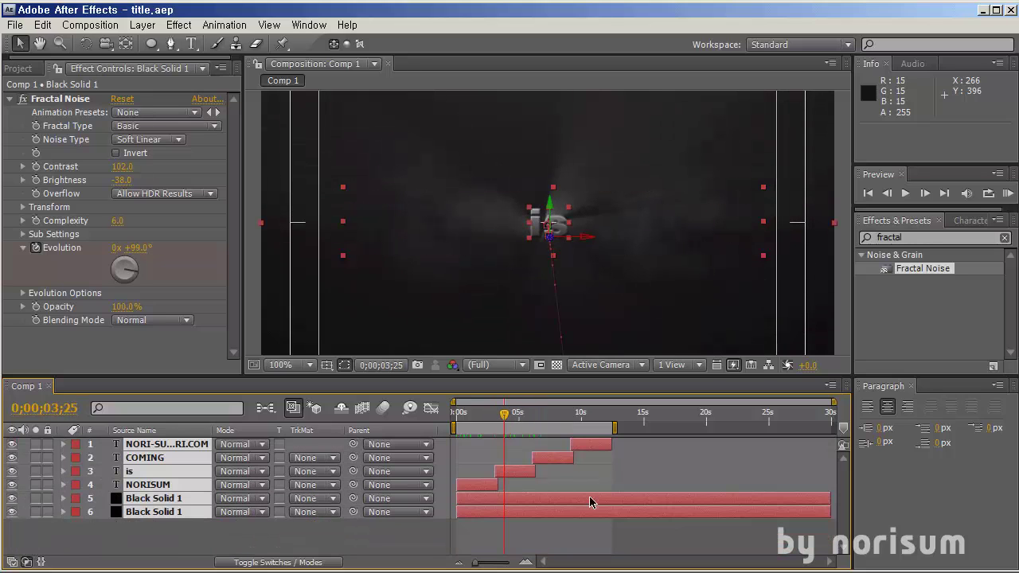
click(558, 545)
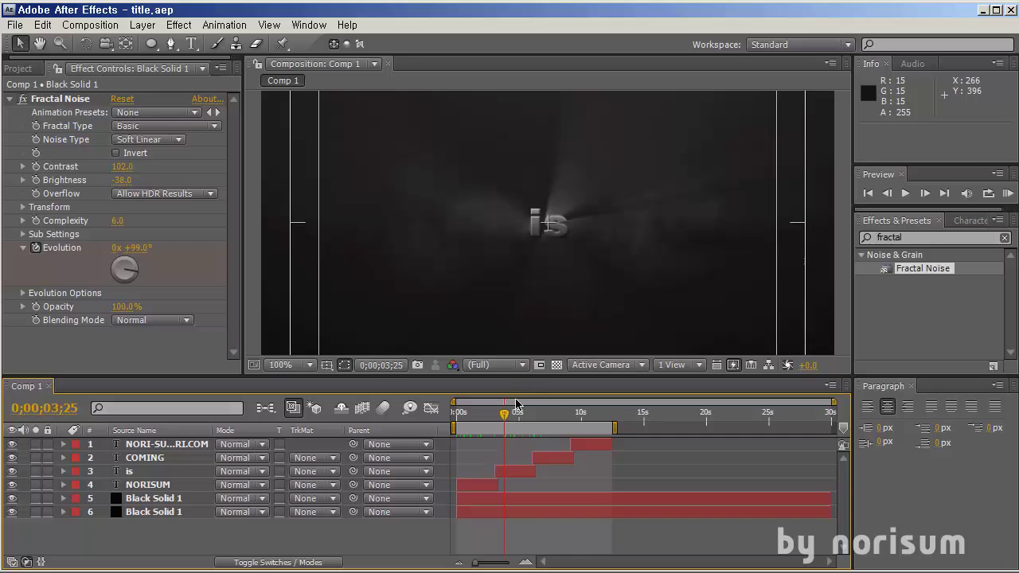
Step: Go to 0;00;01;25 and add Black Solid 1 from the project's Solids folder above all other layers
drag(523, 416, 479, 412)
scroll(549, 258, down, 2)
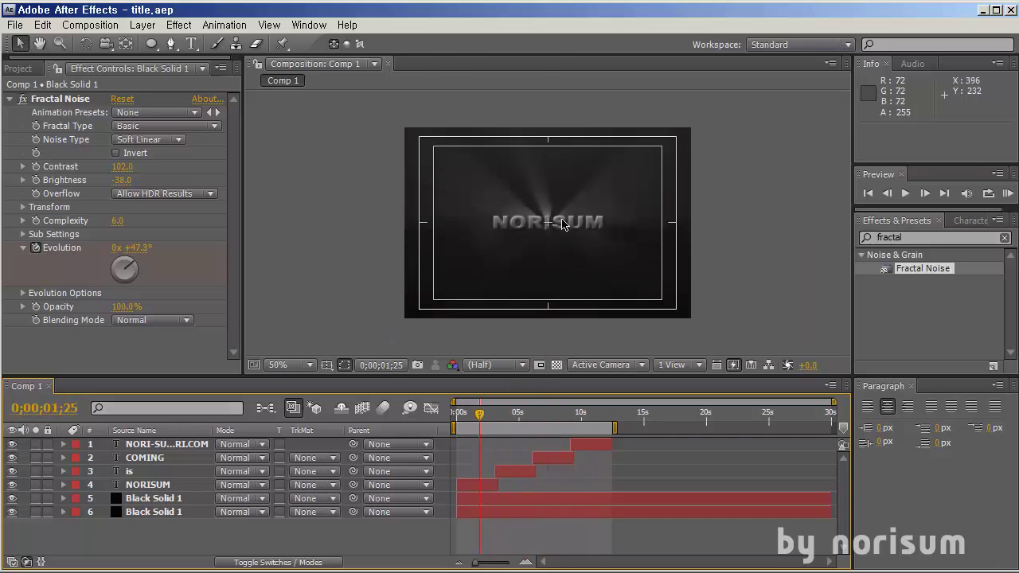
click(22, 68)
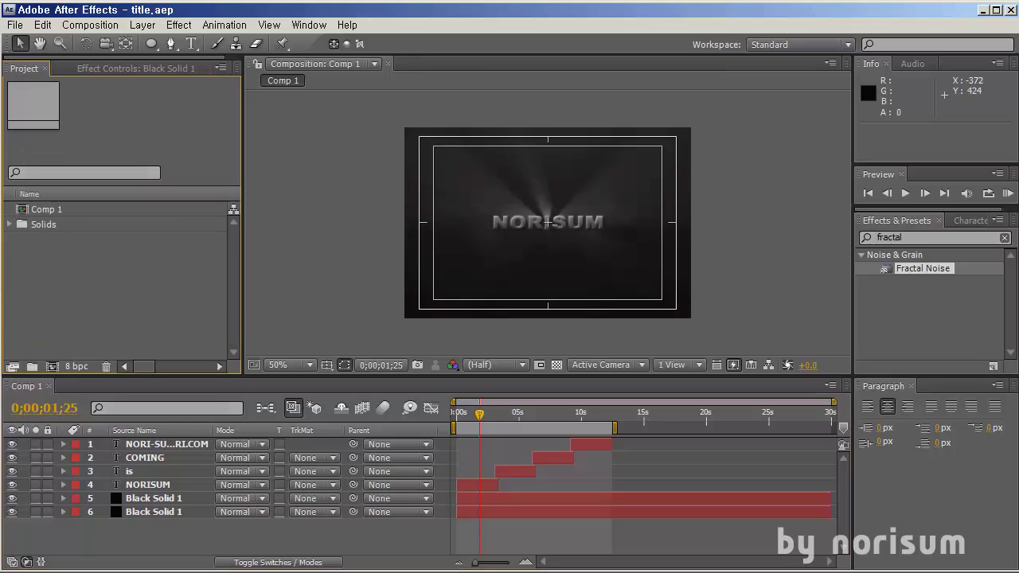
click(34, 226)
click(10, 226)
drag(85, 242, 151, 441)
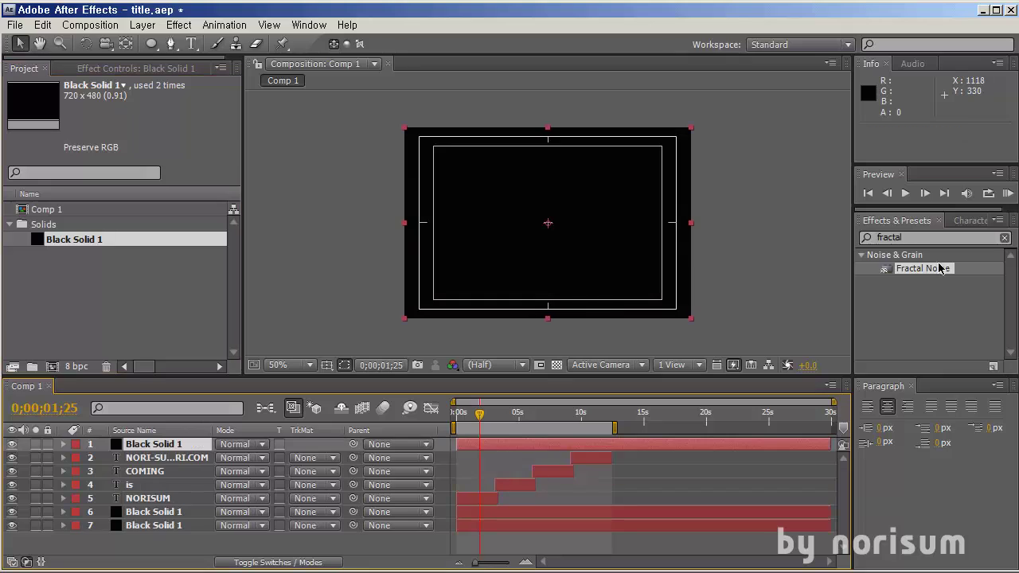
Step: Find the Lens Flare effect by searching "lens flare" and apply it to the new Black Solid 1
drag(946, 241, 685, 241)
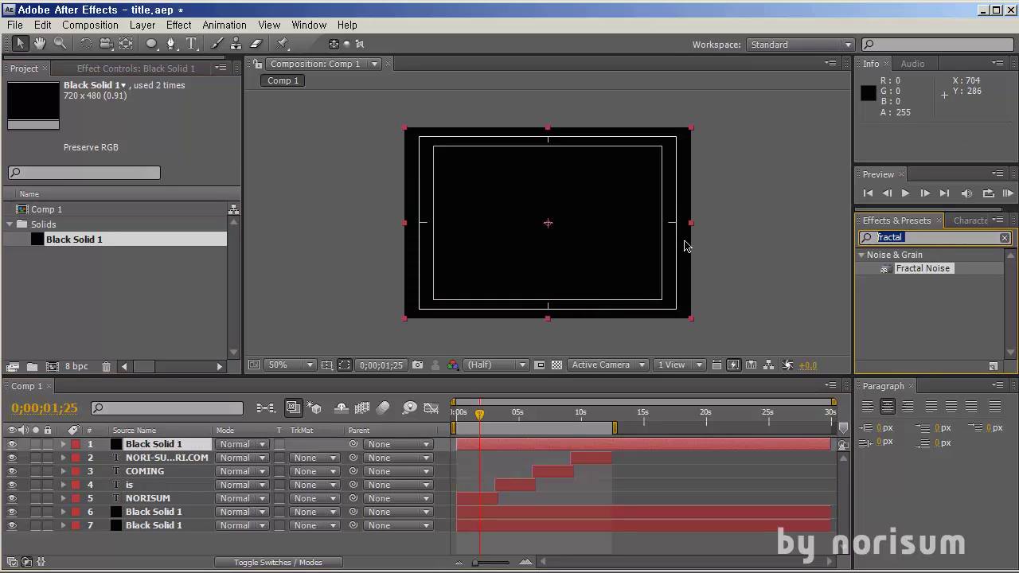
text(lens flare)
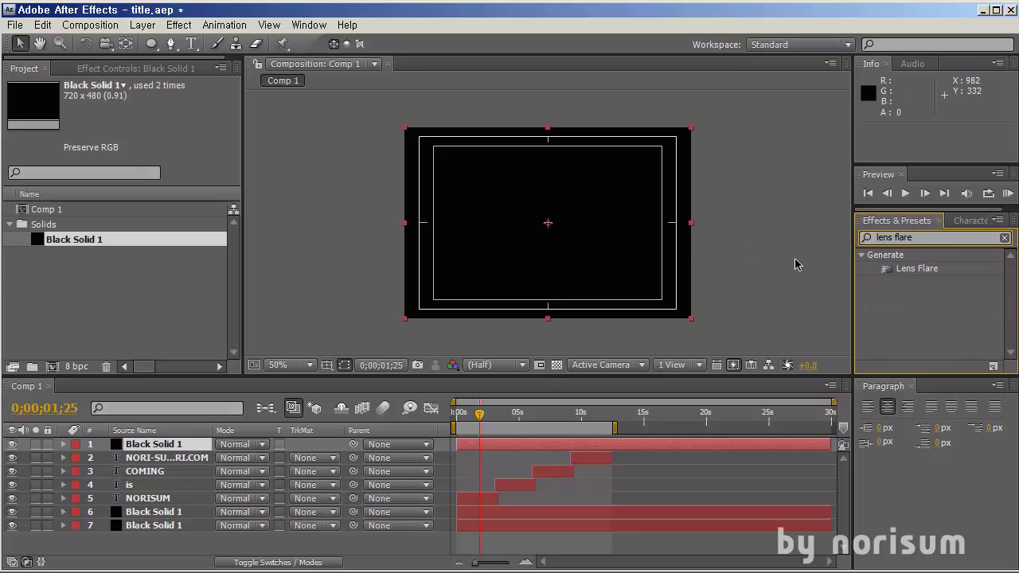
drag(914, 275, 582, 257)
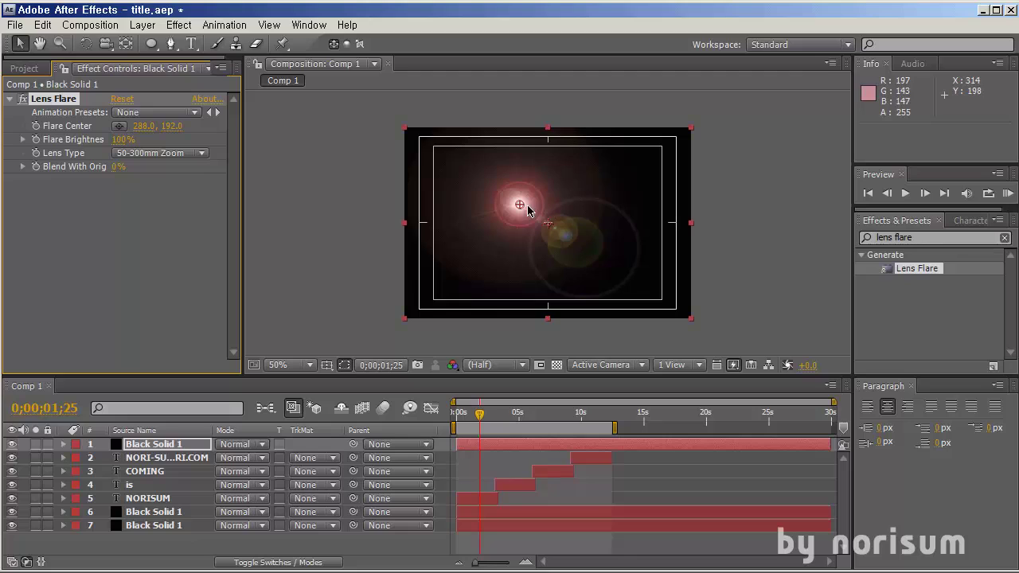
Step: Move the Flare Center above the frame to 356.0, -38.0 and set the Lens Type to 105mm Prime
drag(521, 201, 552, 118)
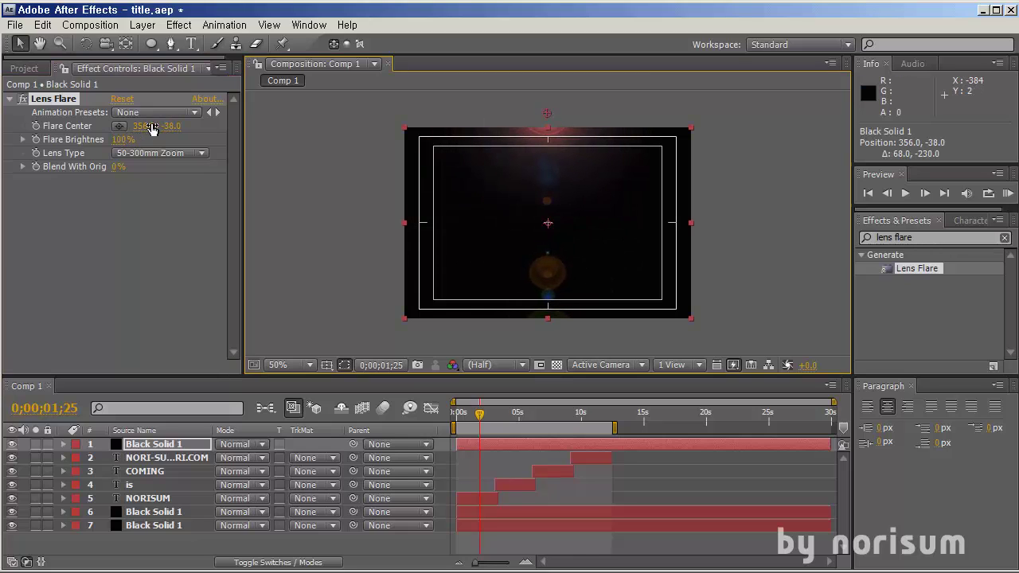
click(153, 153)
click(154, 154)
click(153, 154)
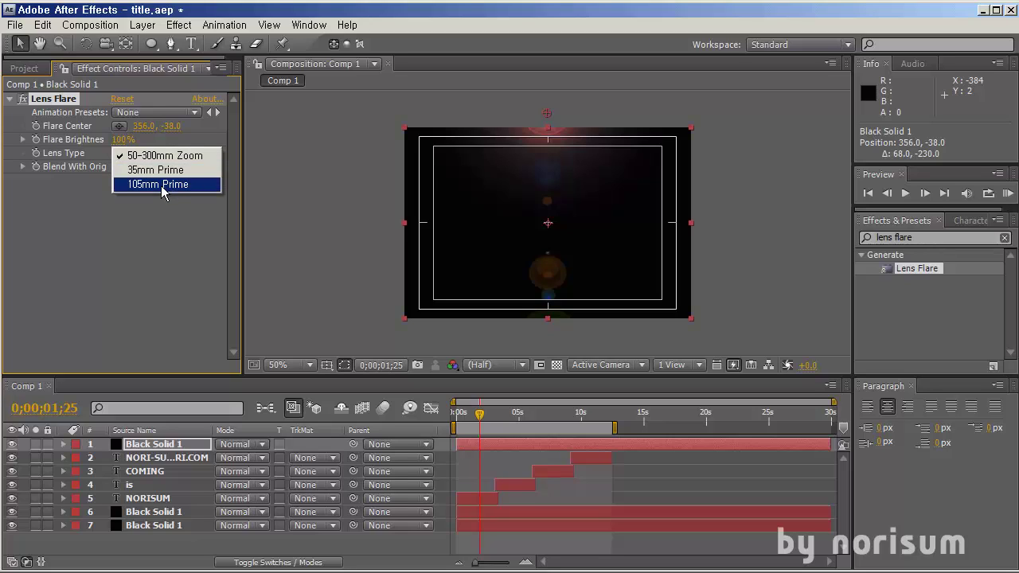
click(161, 184)
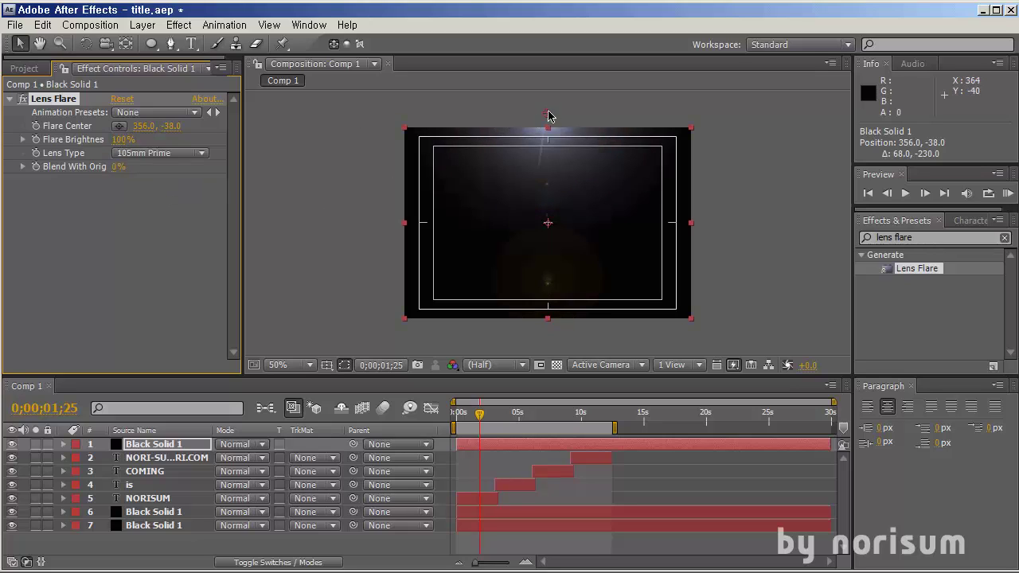
drag(548, 112, 549, 113)
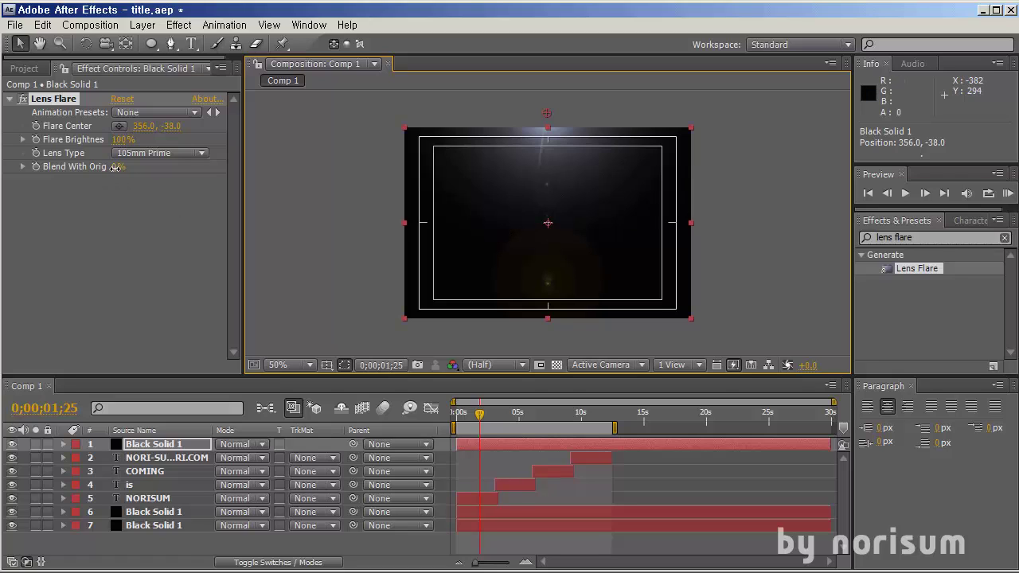
mouse_move(116, 167)
mouse_down()
mouse_move(130, 166)
mouse_move(116, 167)
mouse_up()
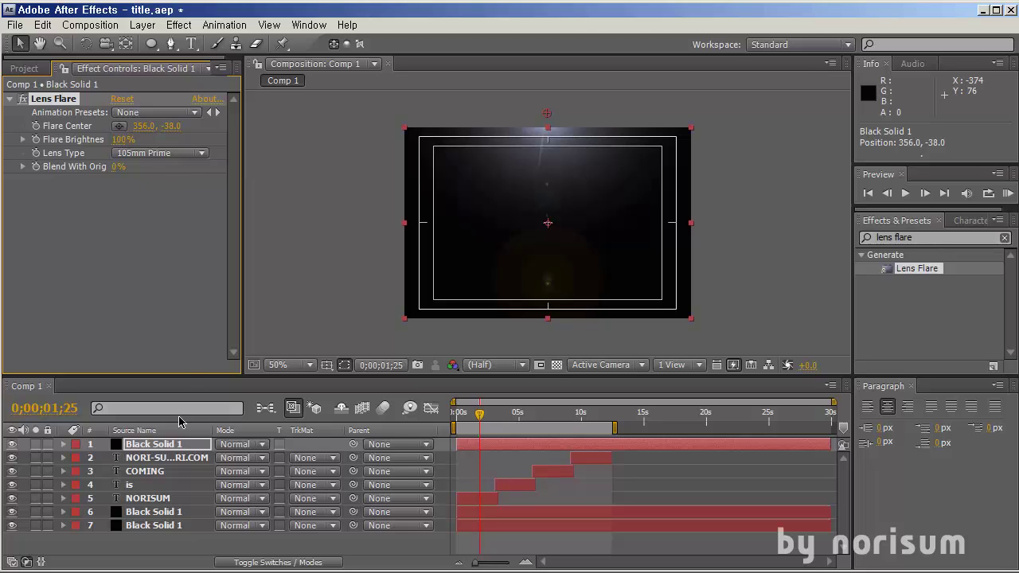
Step: Set the Lens Flare solid's blending mode to Screen and its Flare Center to 356.0, -68.0
click(241, 444)
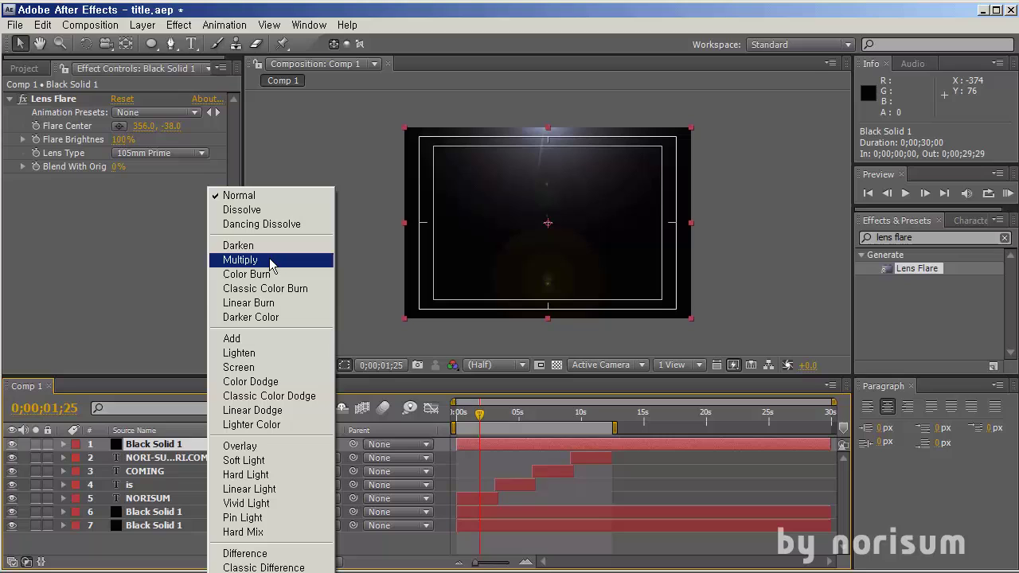
click(276, 367)
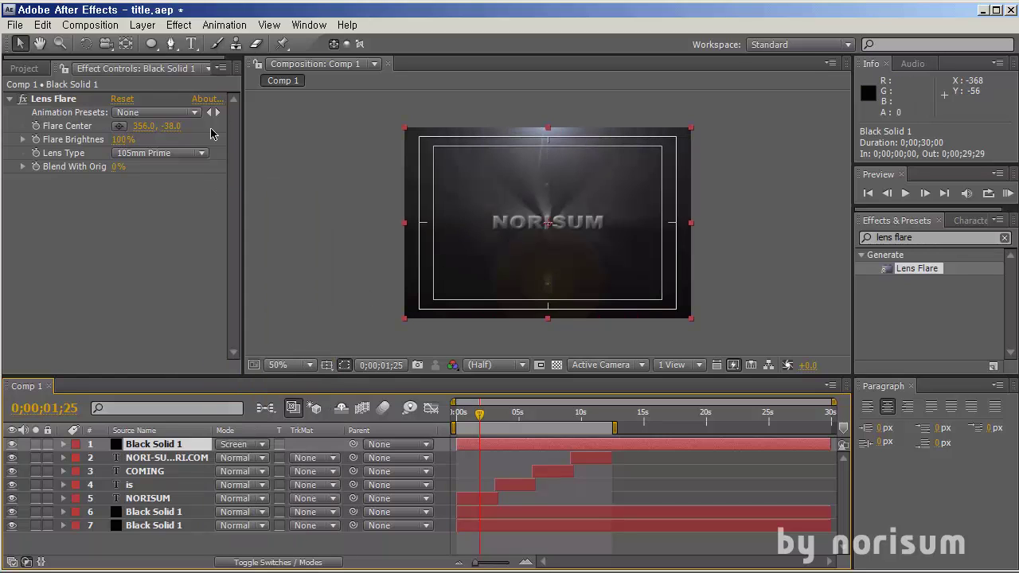
drag(173, 128, 155, 128)
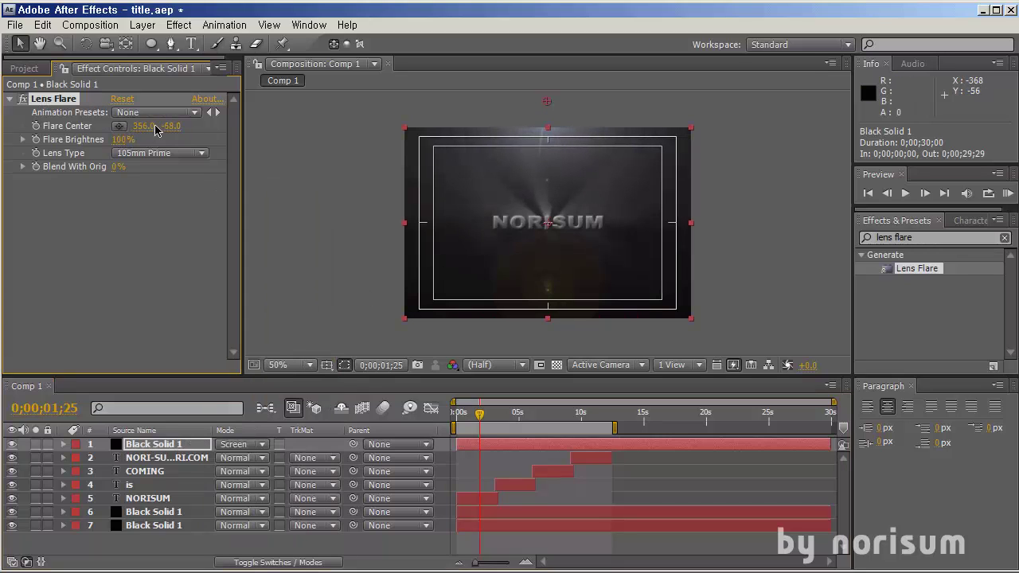
Step: Move the Flare Center to 348.0, -64.0 and change the Lens Flare solid's blending mode to Lighten, trying Add and Overlay first
drag(545, 104, 546, 100)
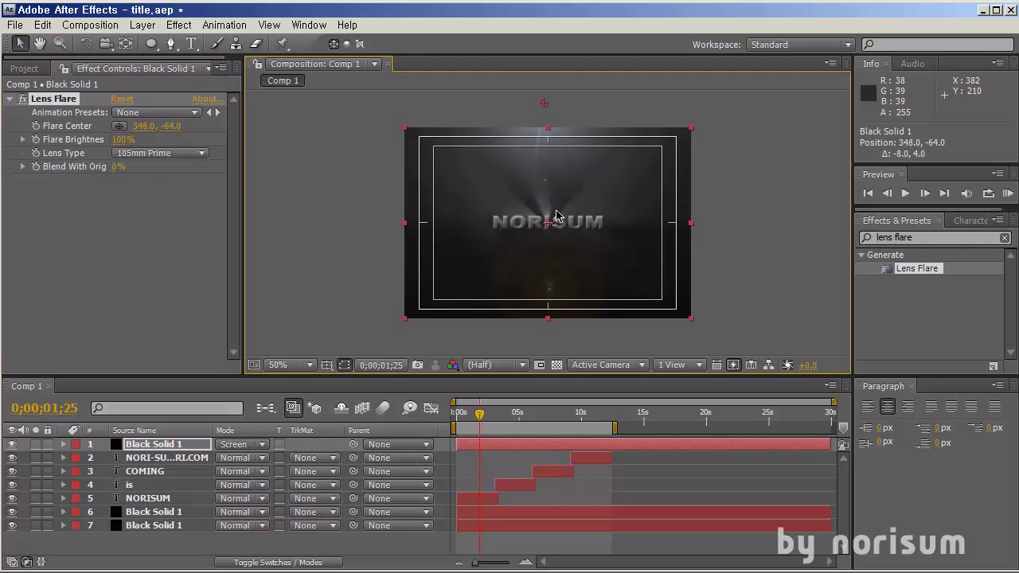
scroll(547, 216, up, 2)
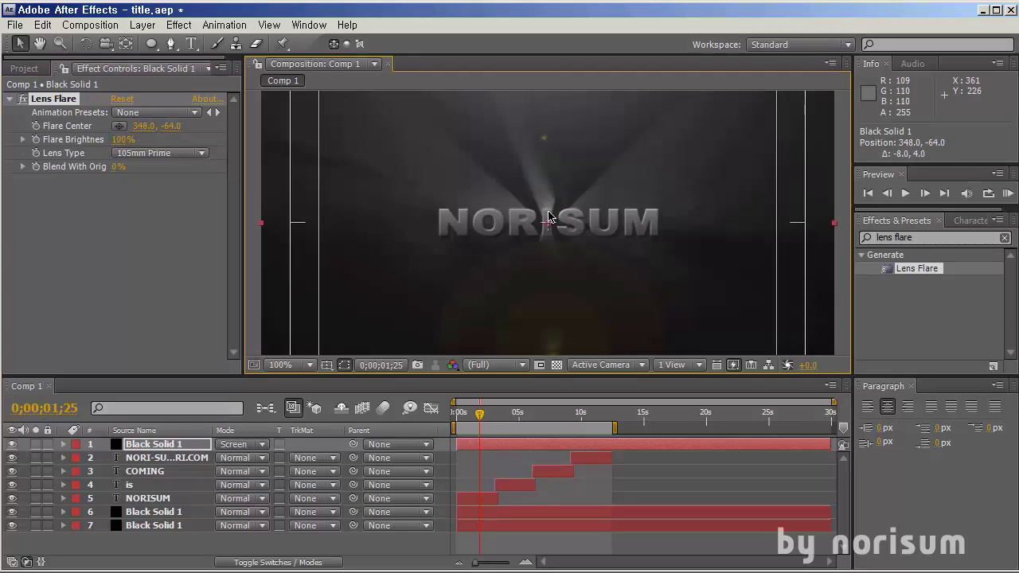
click(242, 444)
click(271, 338)
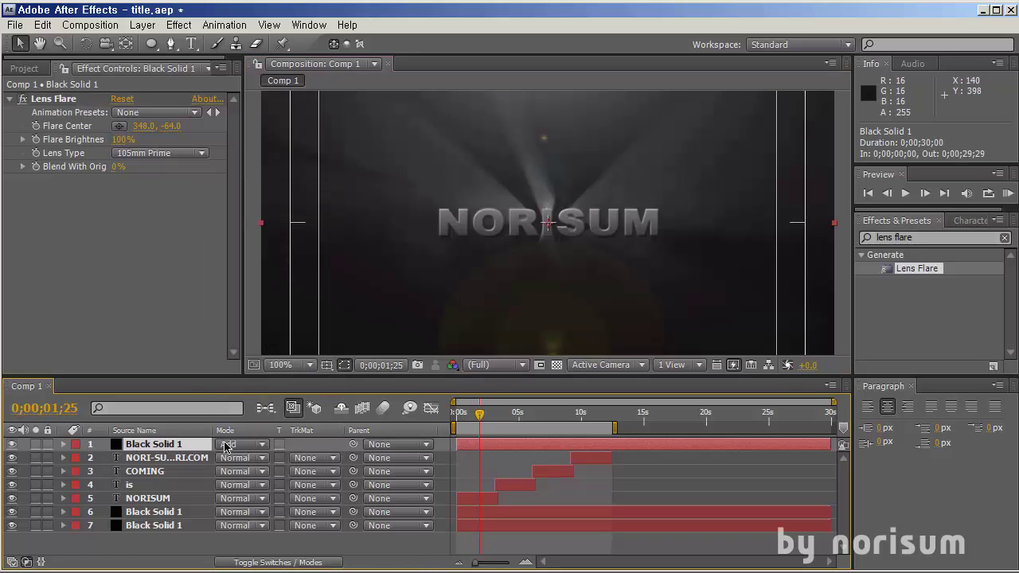
click(231, 444)
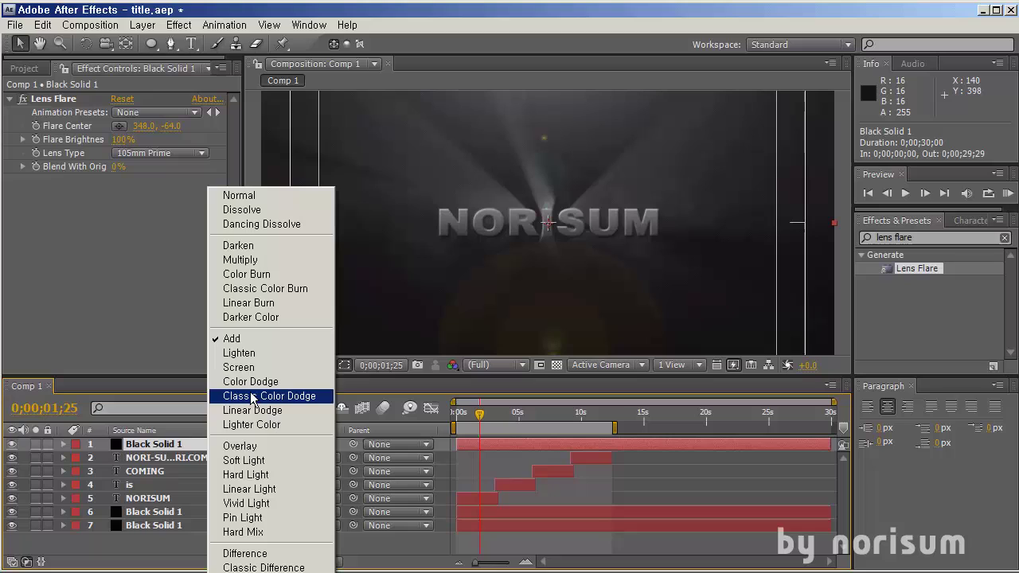
click(247, 451)
click(239, 444)
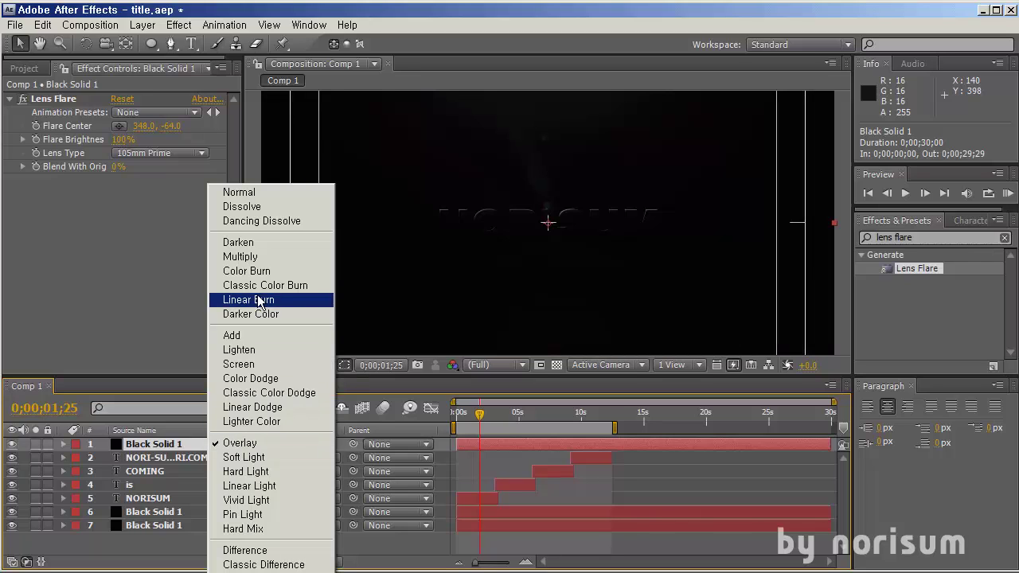
click(238, 351)
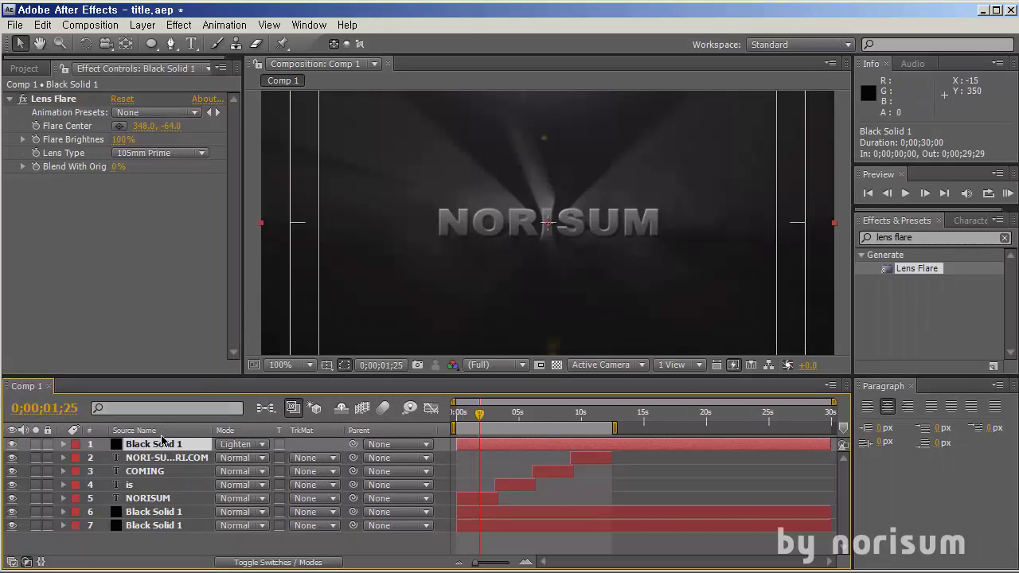
Step: Set the Lens Flare solid's opacity to 60% and save the project
key(t)
click(227, 457)
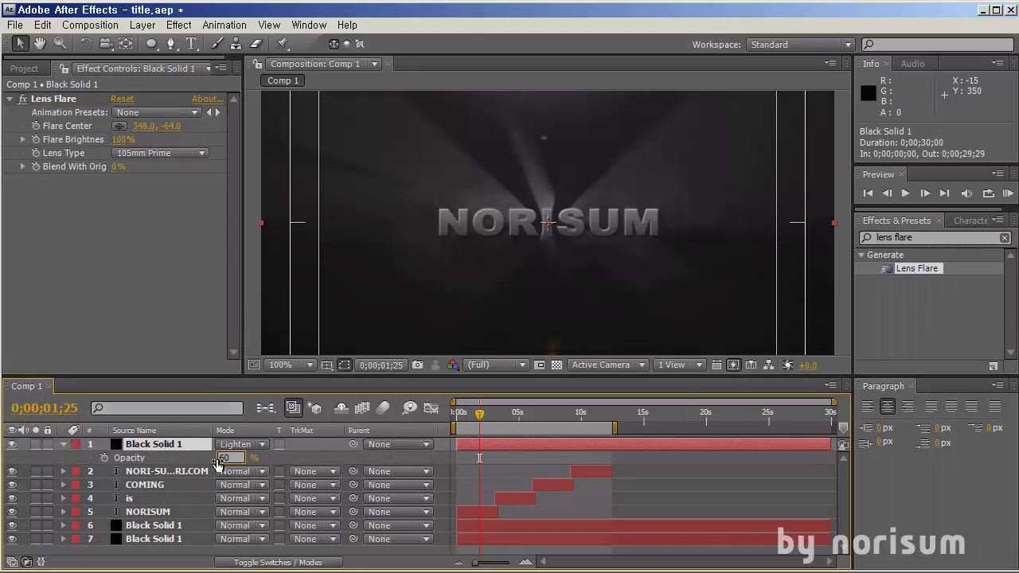
text(60)
key(Return)
key(comma)
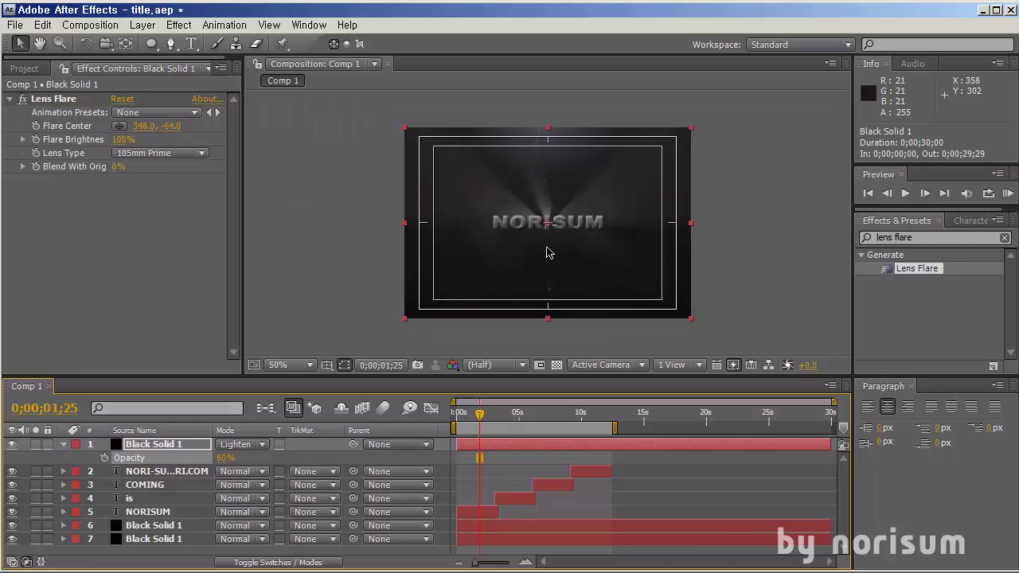
key(t)
click(640, 478)
key(ctrl+s)
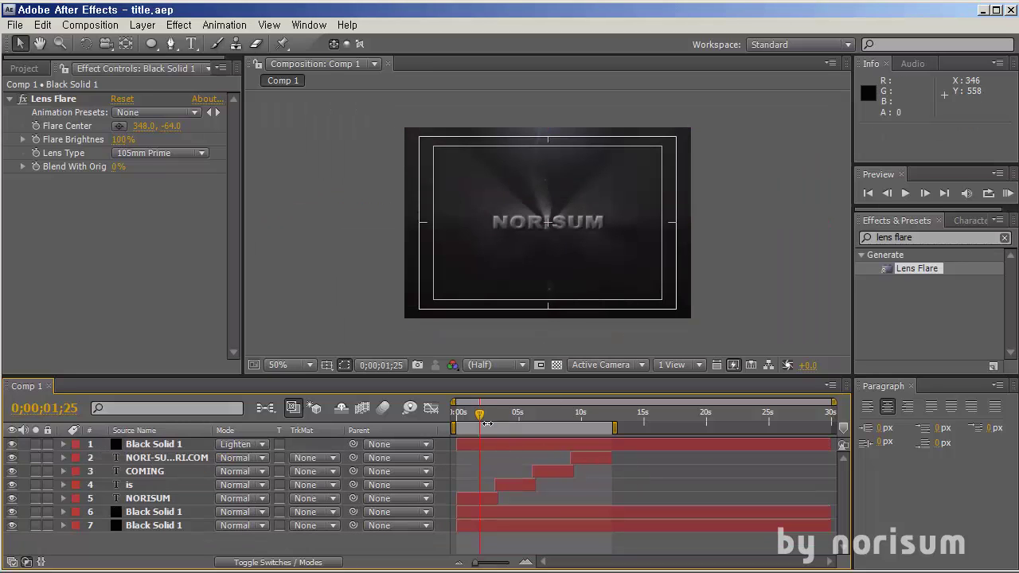
Step: Go to 0;00;09;19, find the Curves effect by searching "curve", and apply it to the Lens Flare solid below Lens Flare
drag(487, 422, 577, 434)
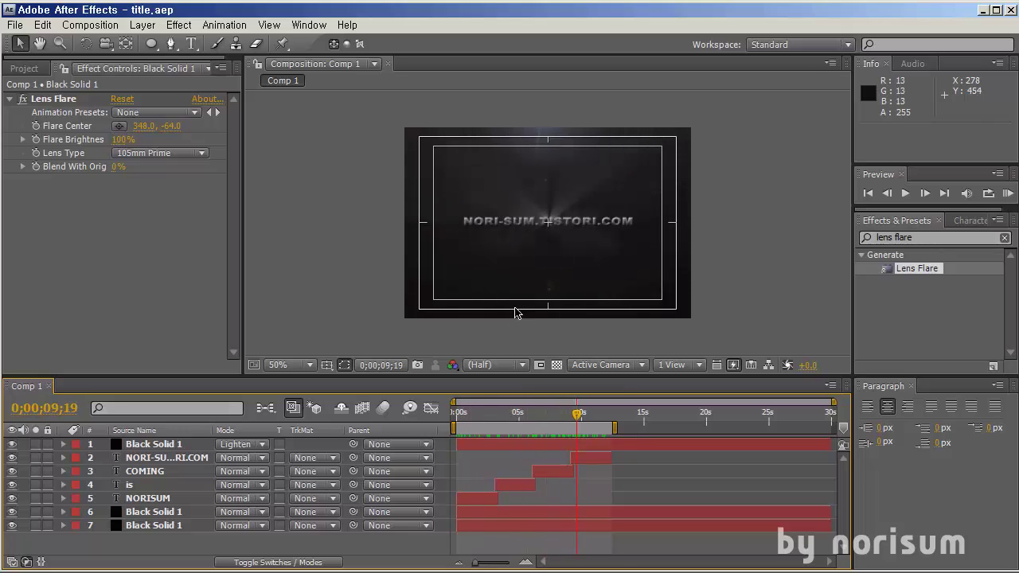
click(885, 237)
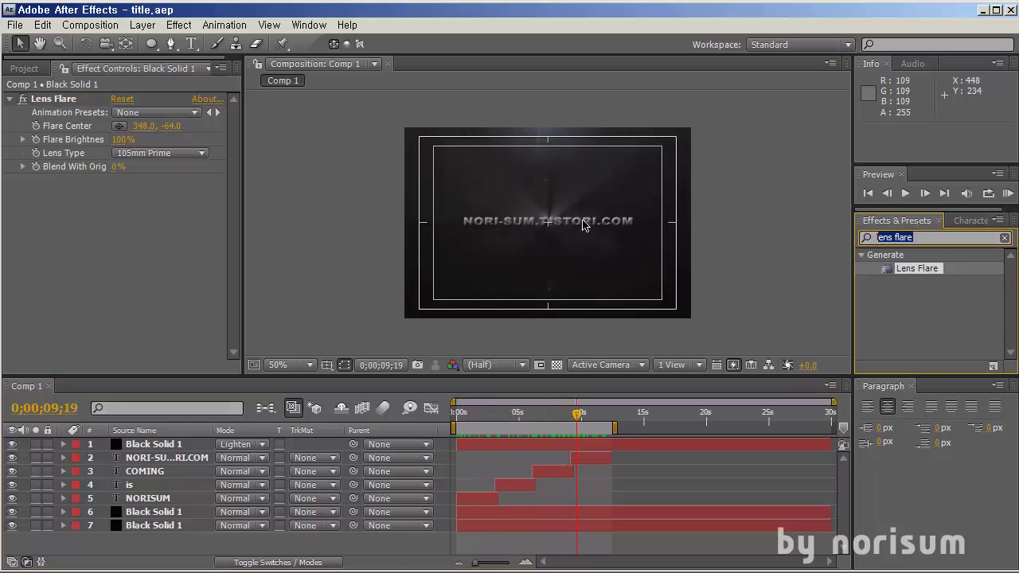
text(curve)
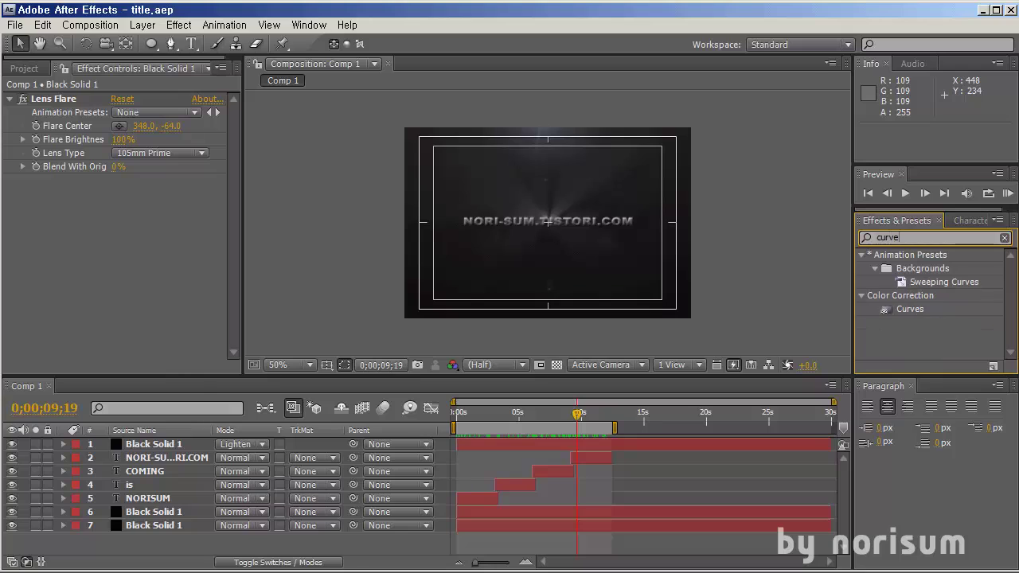
drag(898, 311, 179, 275)
Step: In Curves, raise the midpoint of the Blue channel slightly and lower the midpoint of the Red channel slightly
click(143, 199)
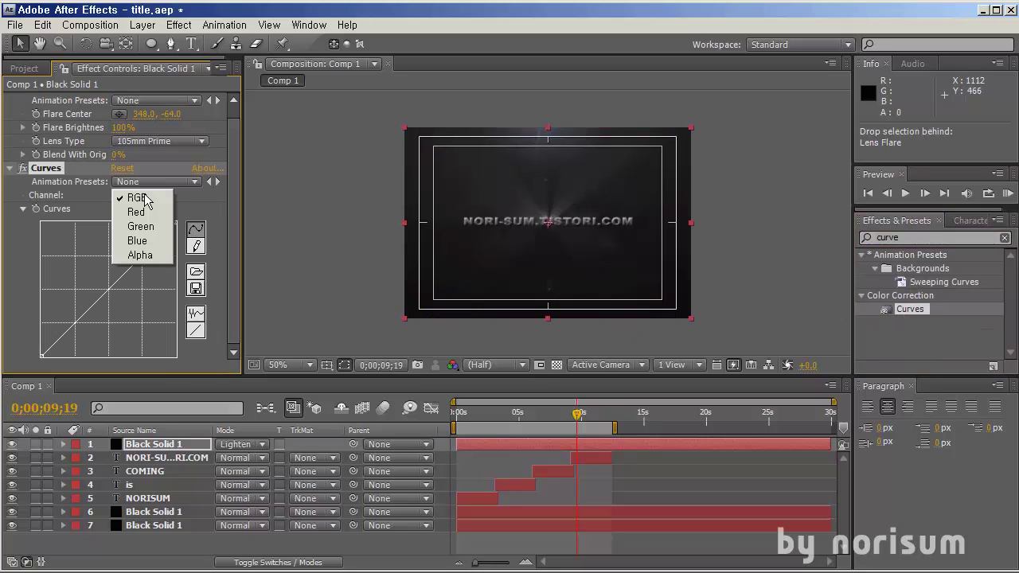
click(150, 241)
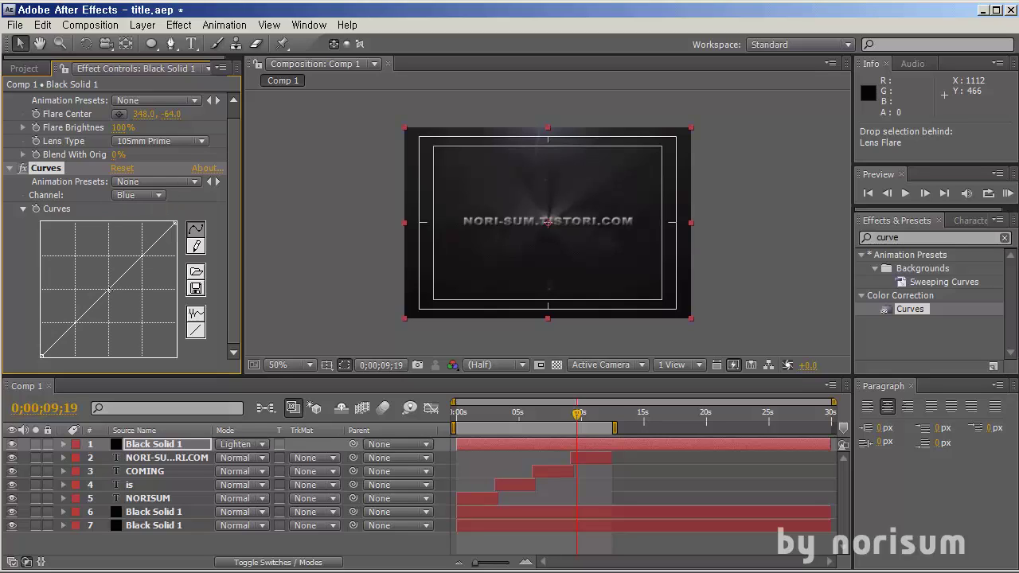
drag(109, 290, 103, 286)
click(137, 195)
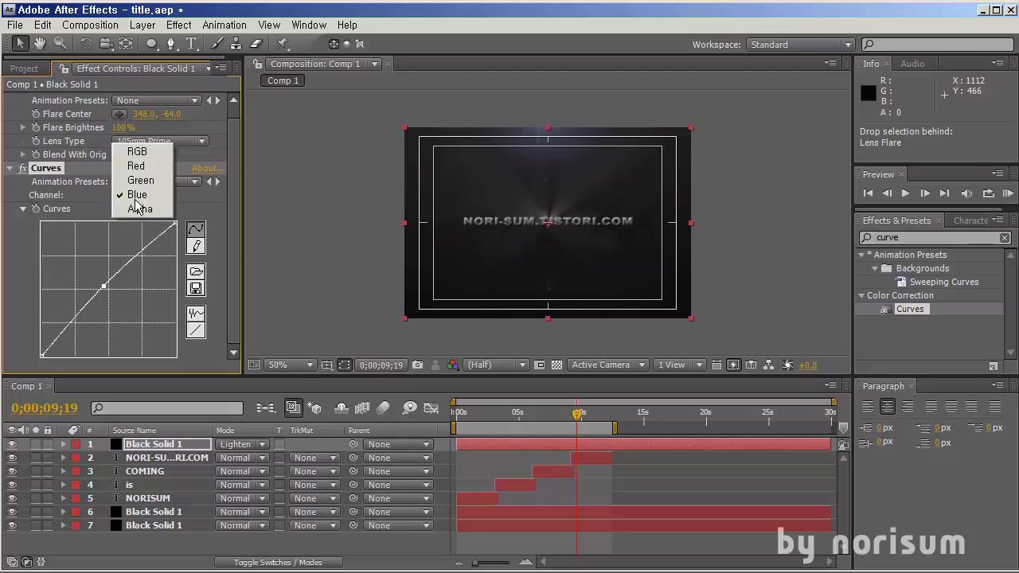
click(141, 197)
click(137, 195)
click(141, 163)
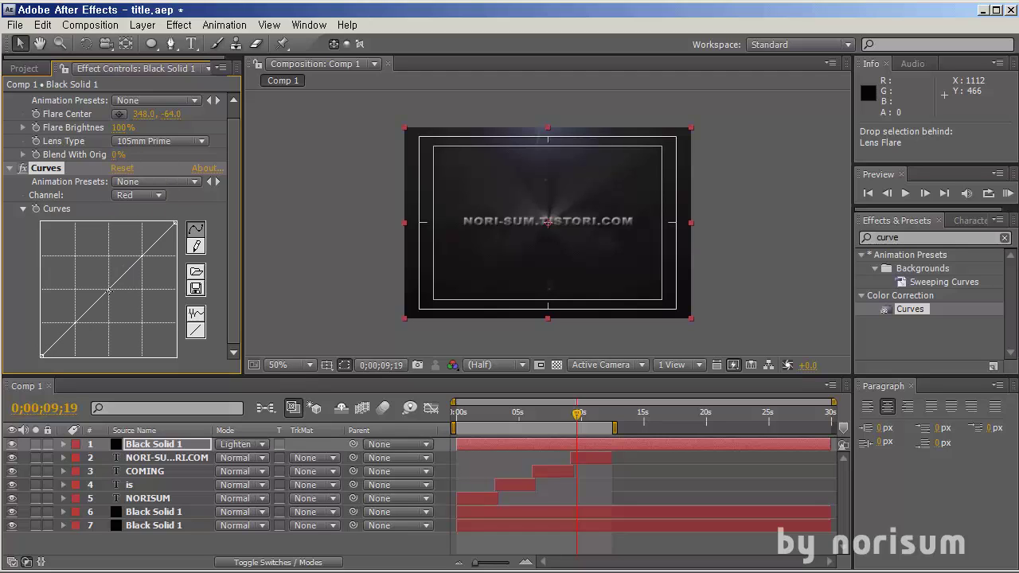
drag(108, 291, 114, 295)
Step: Shape the RGB curve with a raised point in the highlights and a second point in the shadows just above the diagonal
click(137, 195)
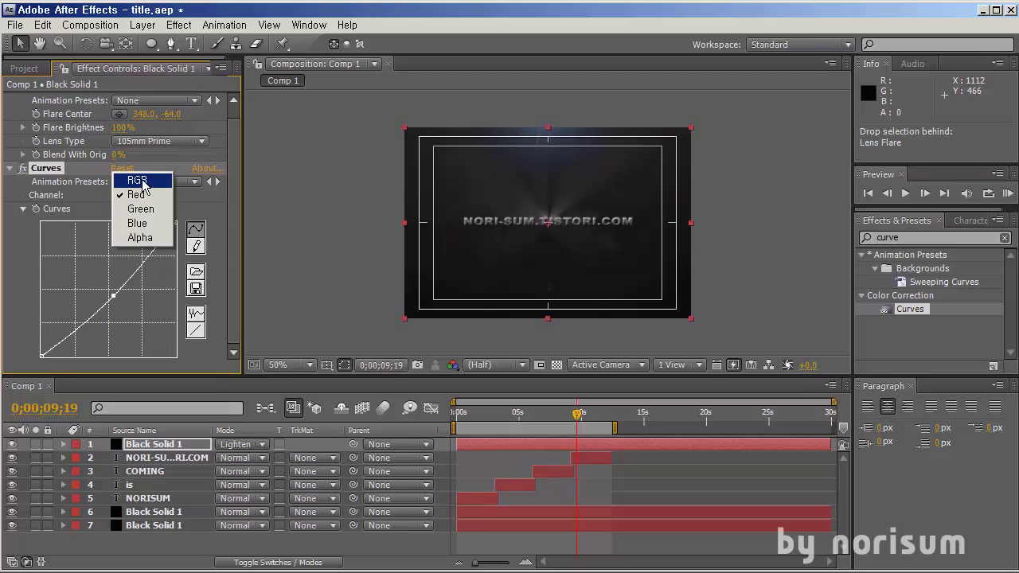
click(144, 182)
drag(140, 256, 125, 242)
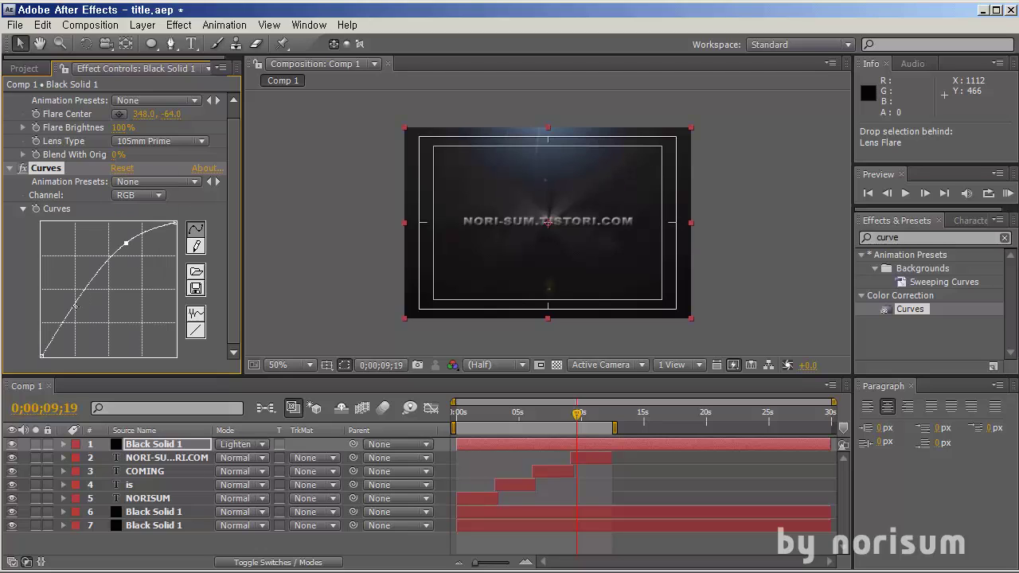
drag(74, 306, 81, 321)
drag(85, 326, 74, 318)
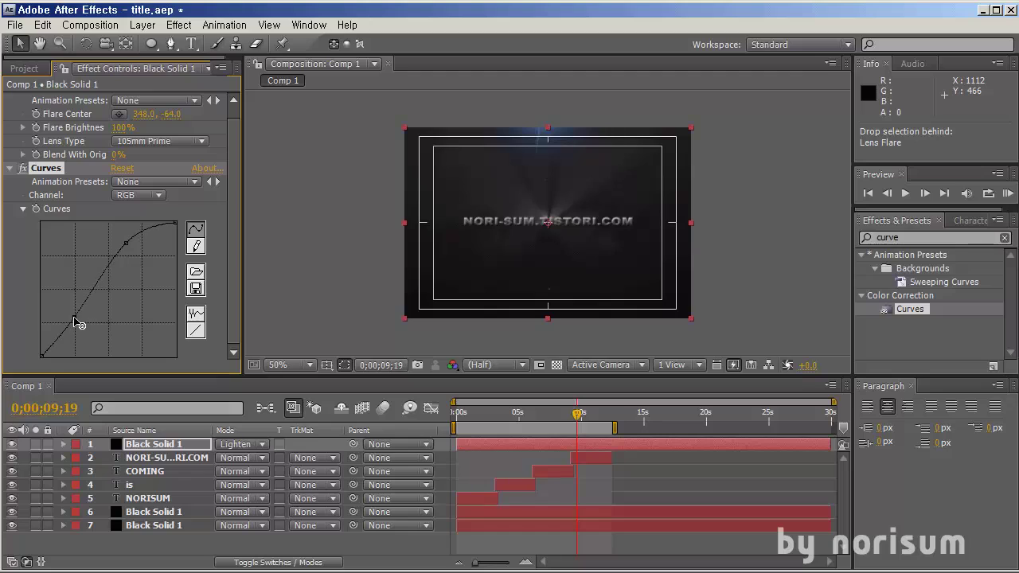
drag(129, 244, 133, 244)
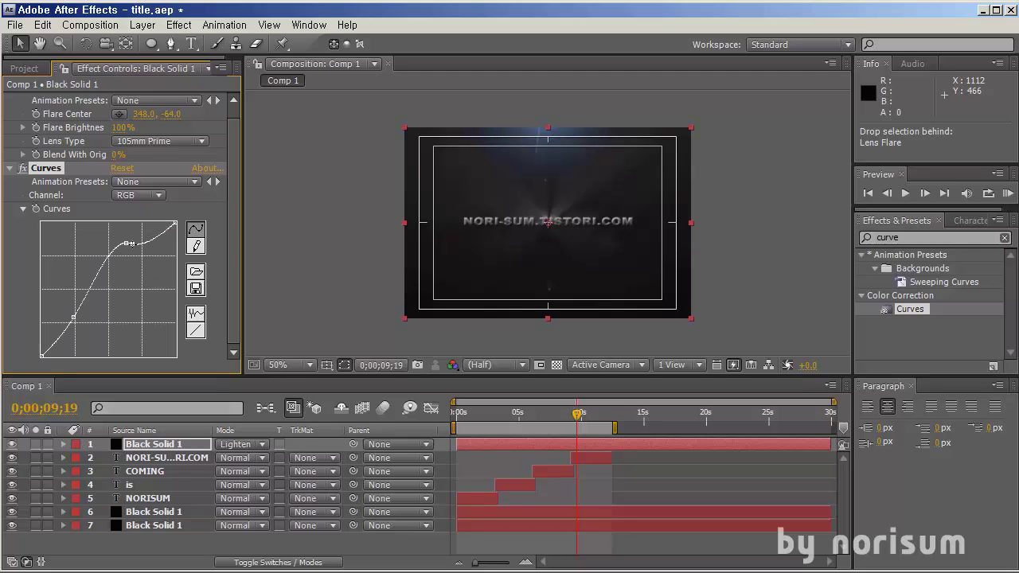
key(ctrl+z)
drag(125, 245, 132, 250)
Step: Lower the RGB curve's highlight point slightly closer to the diagonal and save the project
scroll(577, 176, up, 2)
key(h)
drag(541, 154, 525, 258)
key(v)
scroll(542, 255, down, 2)
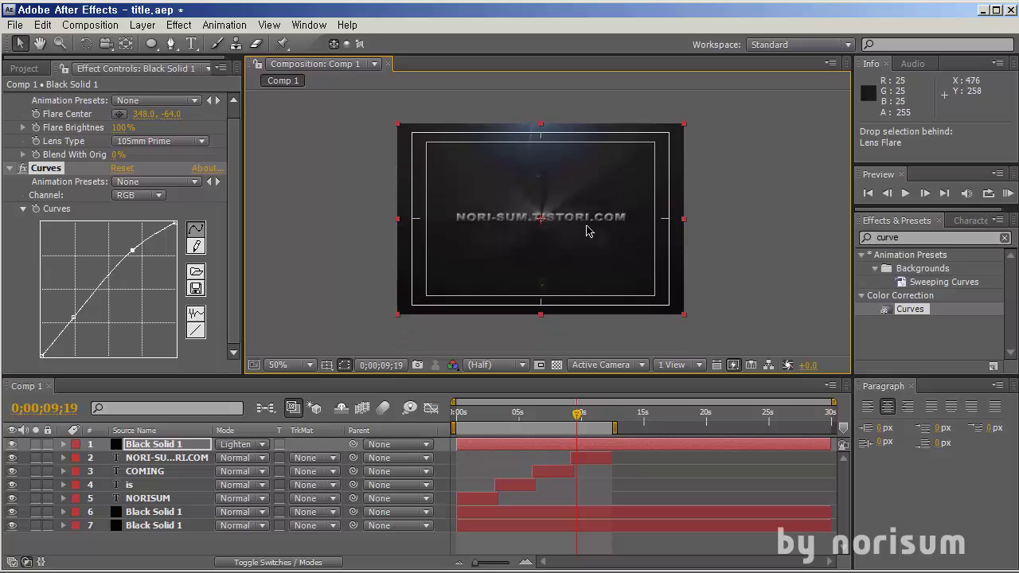
scroll(545, 221, up, 2)
scroll(545, 221, down, 2)
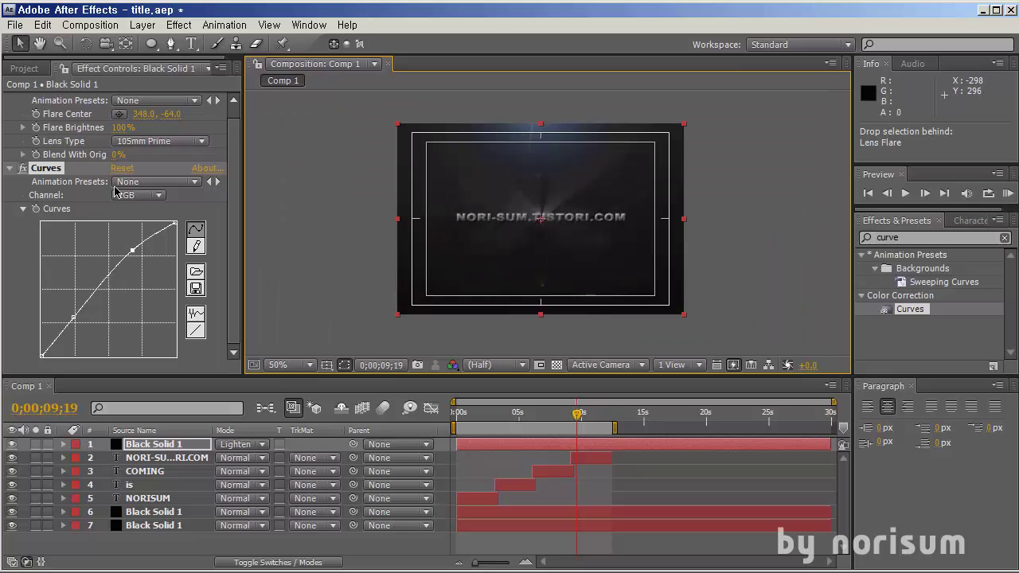
drag(133, 251, 137, 256)
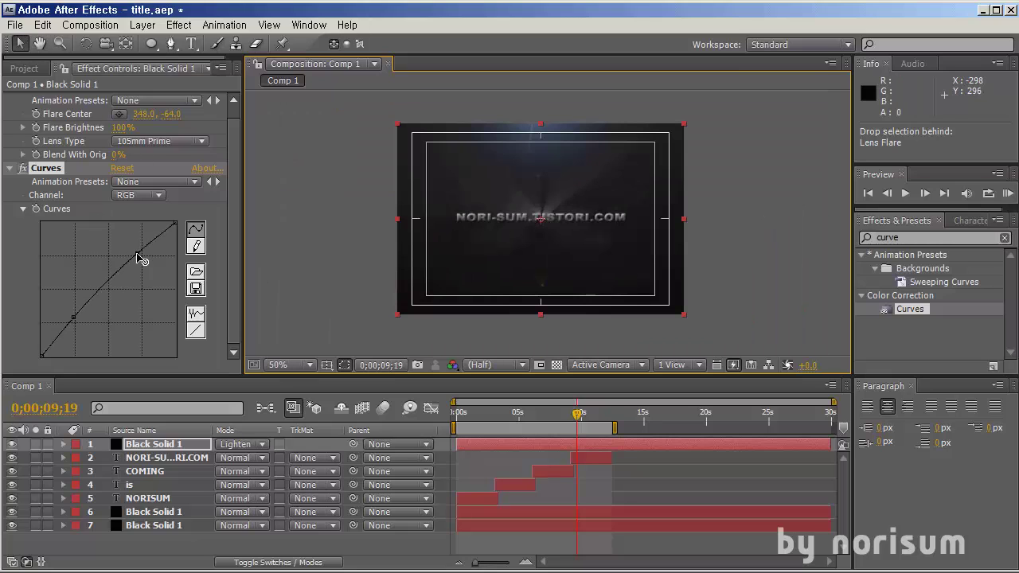
click(504, 474)
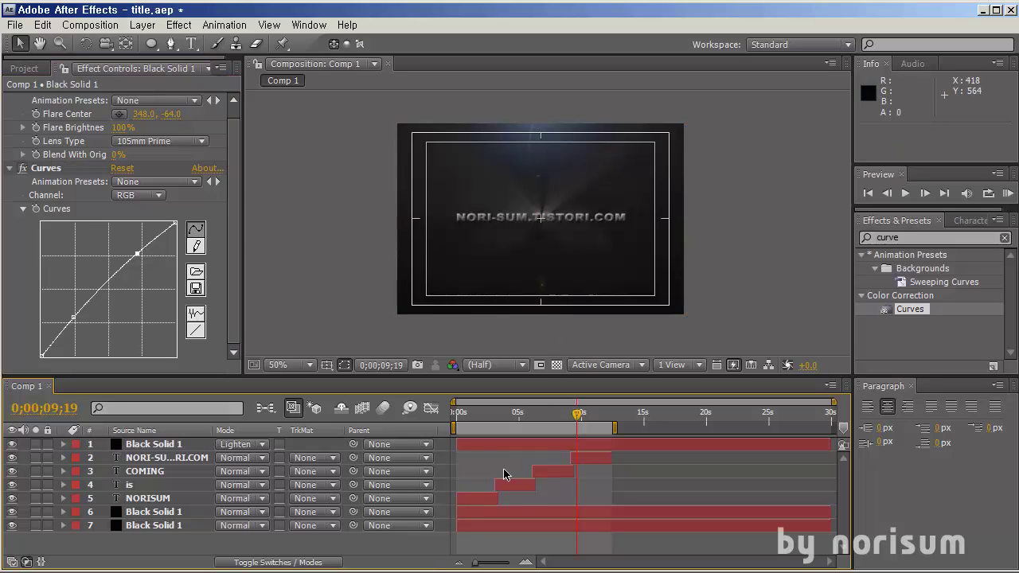
key(ctrl+s)
Step: Go to 0;00;05;18 and show the layer switches in the timeline instead of the blending mode columns
scroll(553, 266, up, 2)
drag(557, 266, 516, 173)
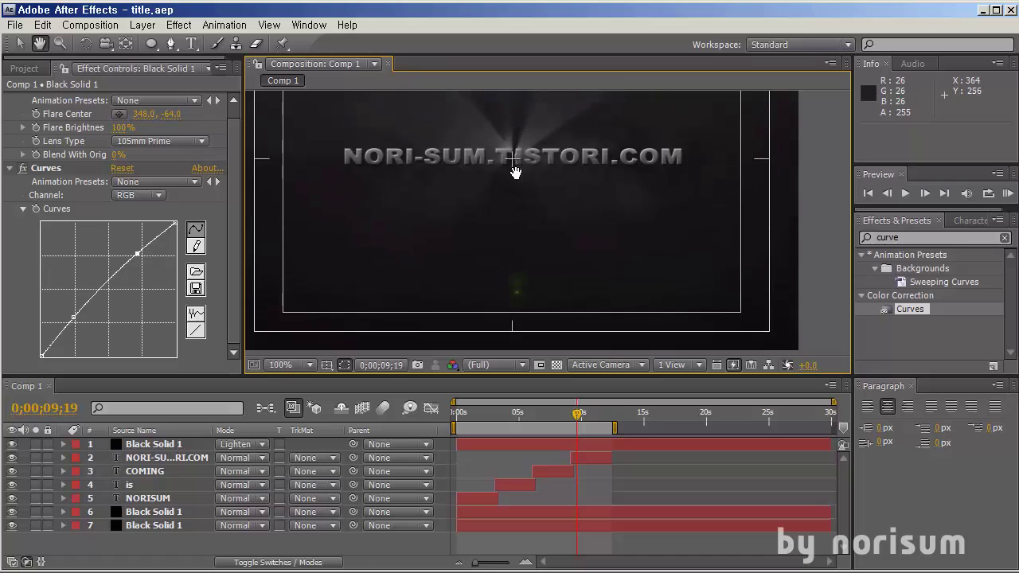
scroll(549, 215, down, 1)
drag(549, 413, 527, 421)
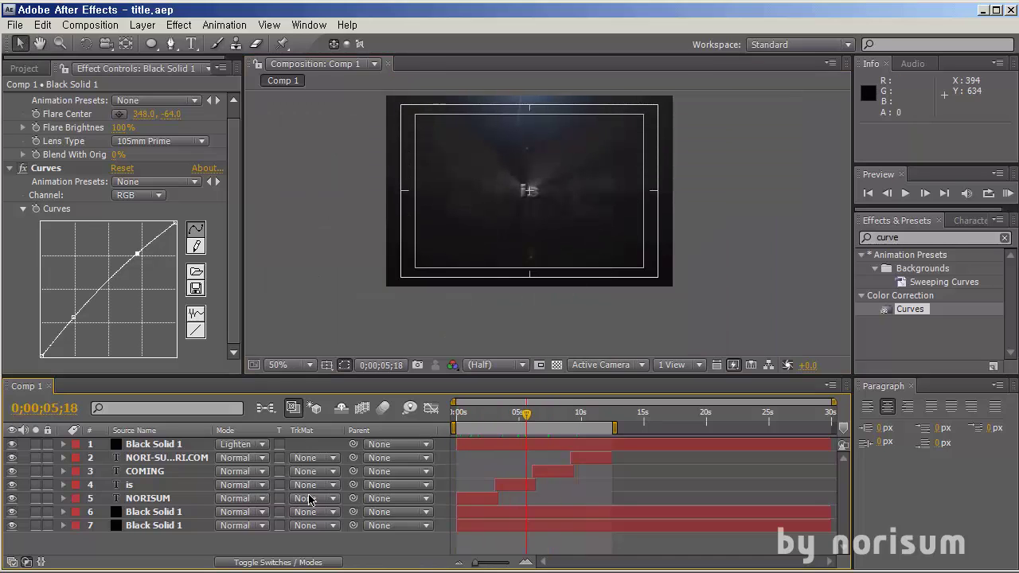
key(F4)
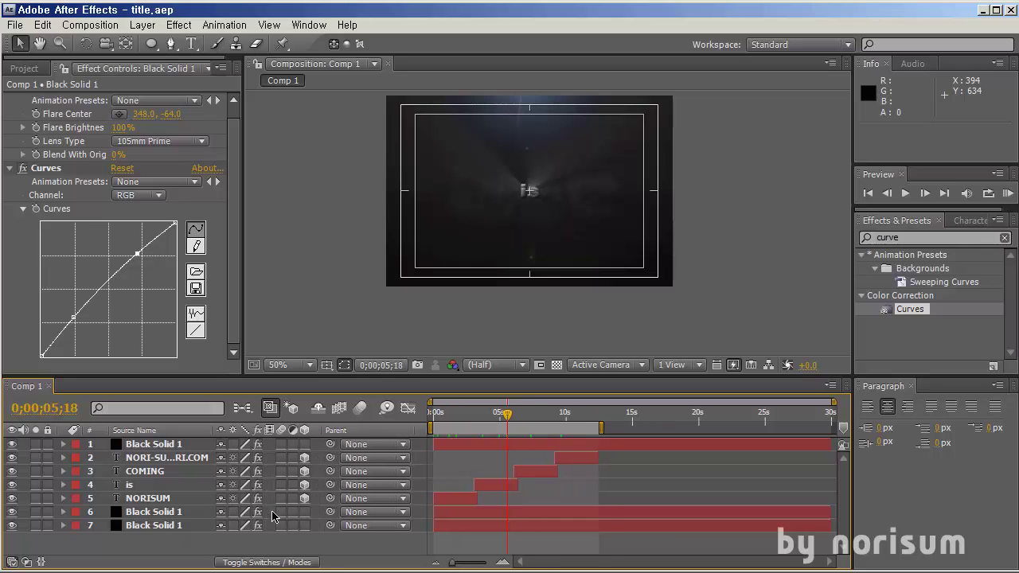
key(F4)
key(F4)
key(F4)
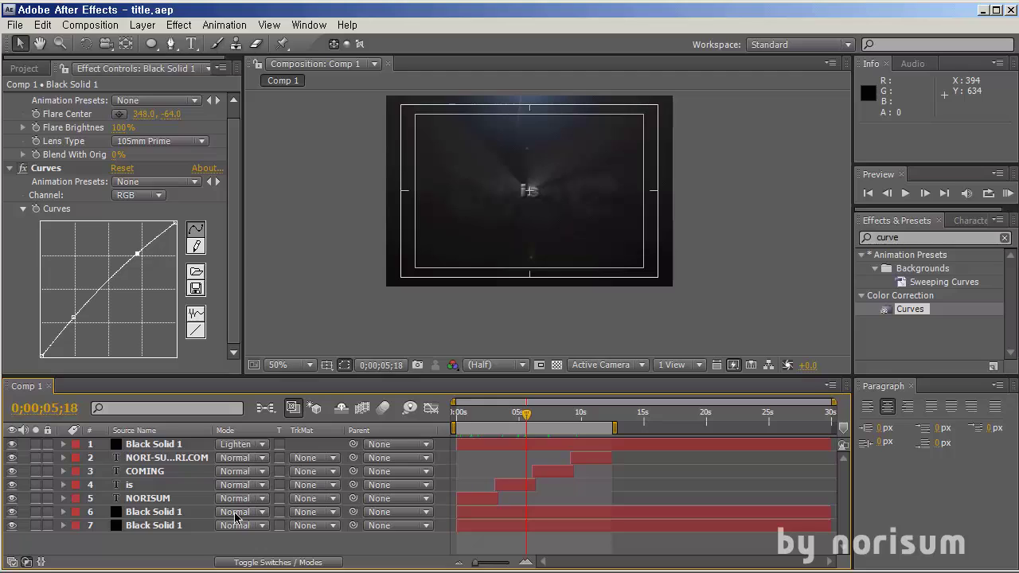
key(F4)
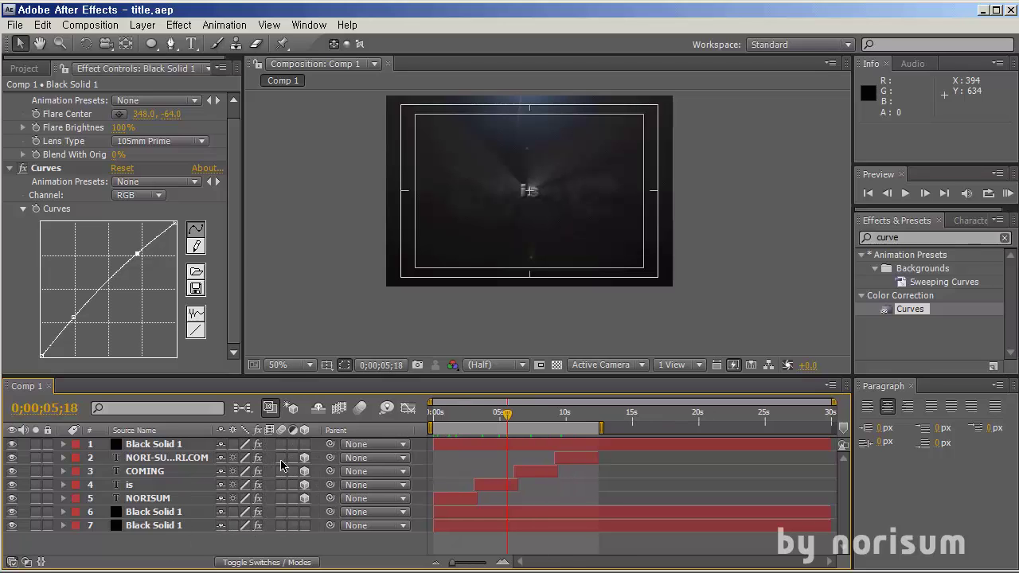
Step: Enable motion blur on the four text layers and in the composition, save the project, and return to 0;00;00;00
click(182, 458)
shift+click(182, 499)
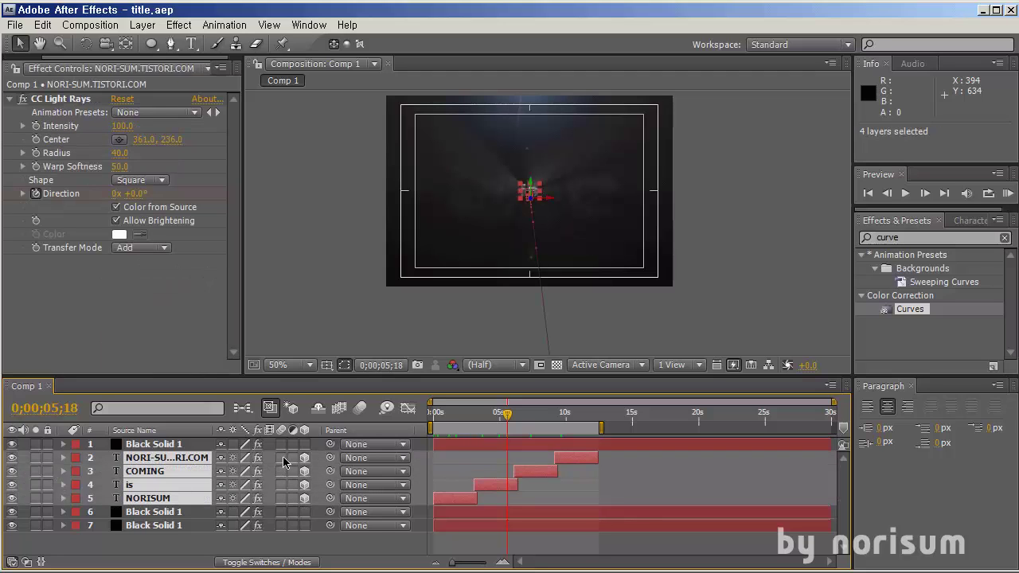
drag(504, 415, 474, 420)
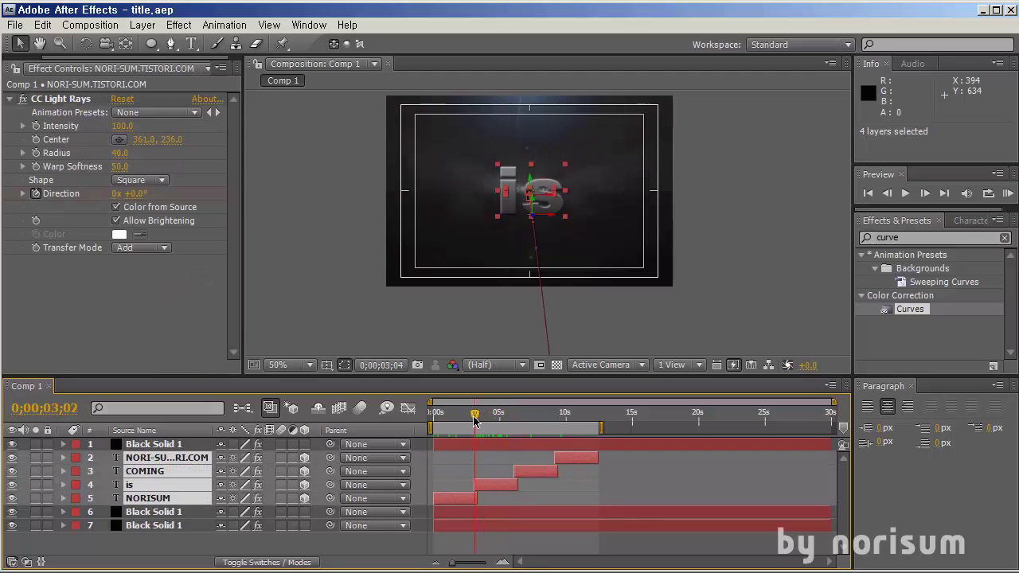
click(280, 459)
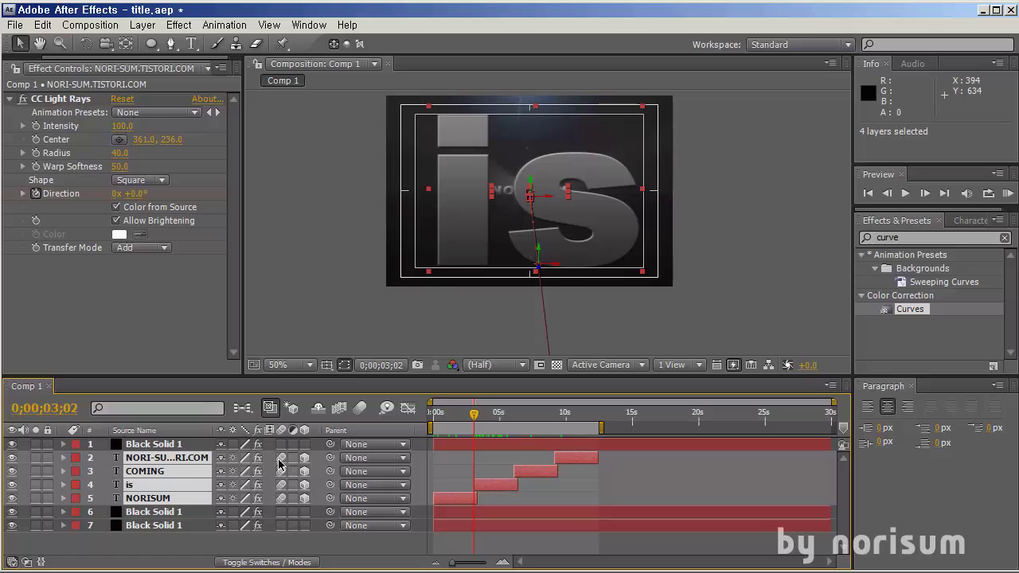
click(360, 408)
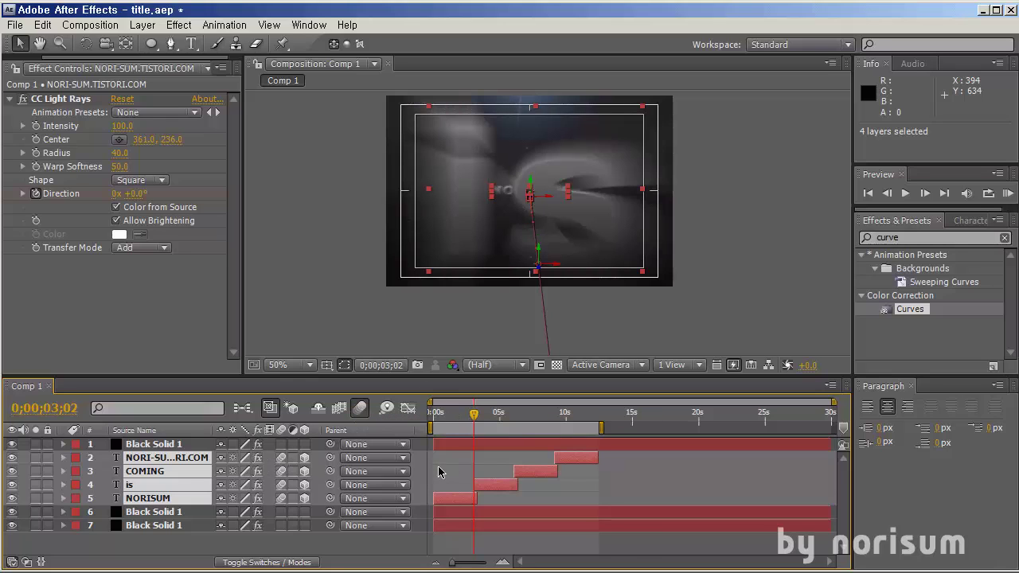
click(449, 460)
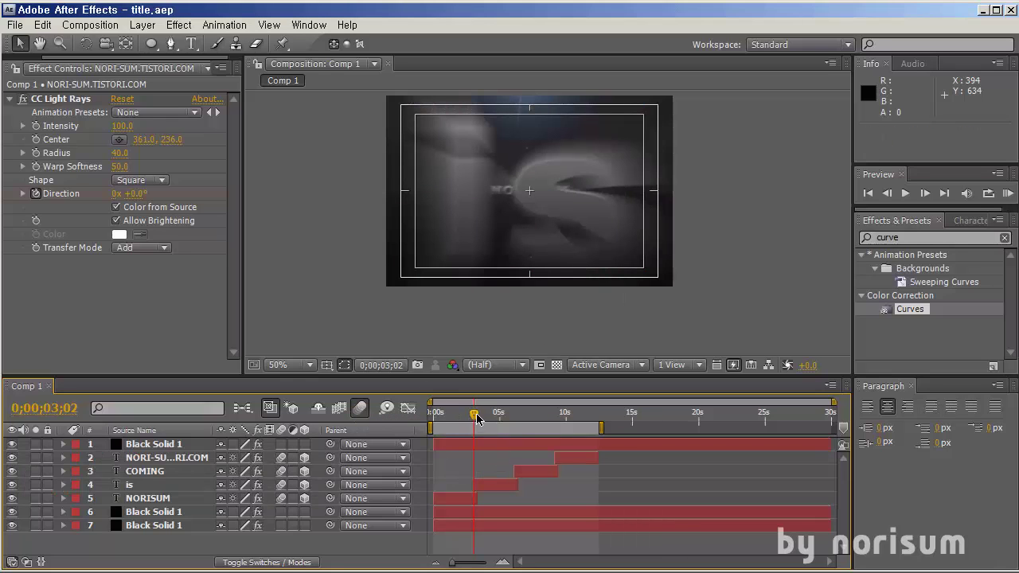
drag(476, 418, 292, 484)
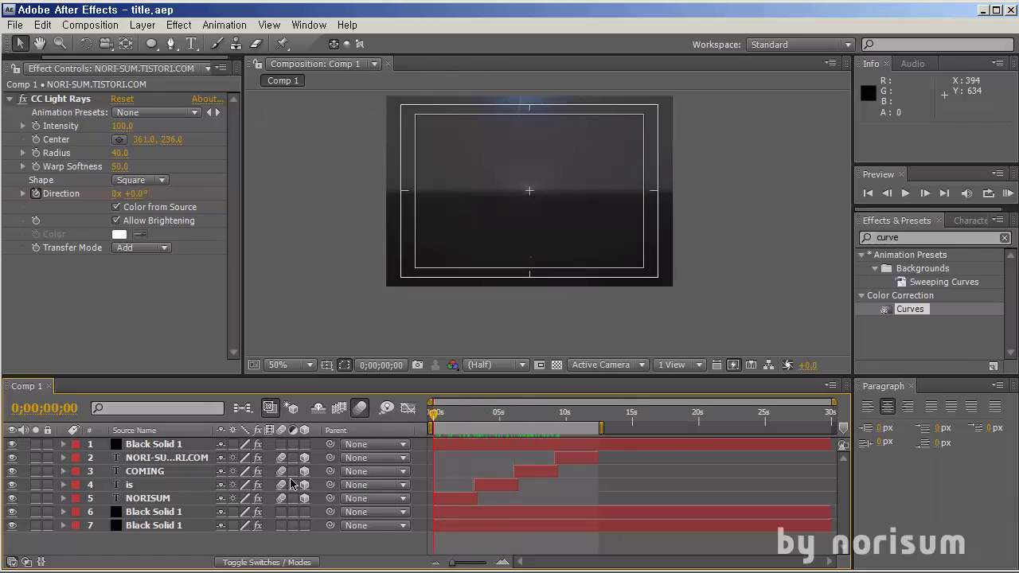
Step: Set the NORISUM layer's Z position to -937.8 at 0;00;00;00, play the opening briefly, and save the project
click(454, 498)
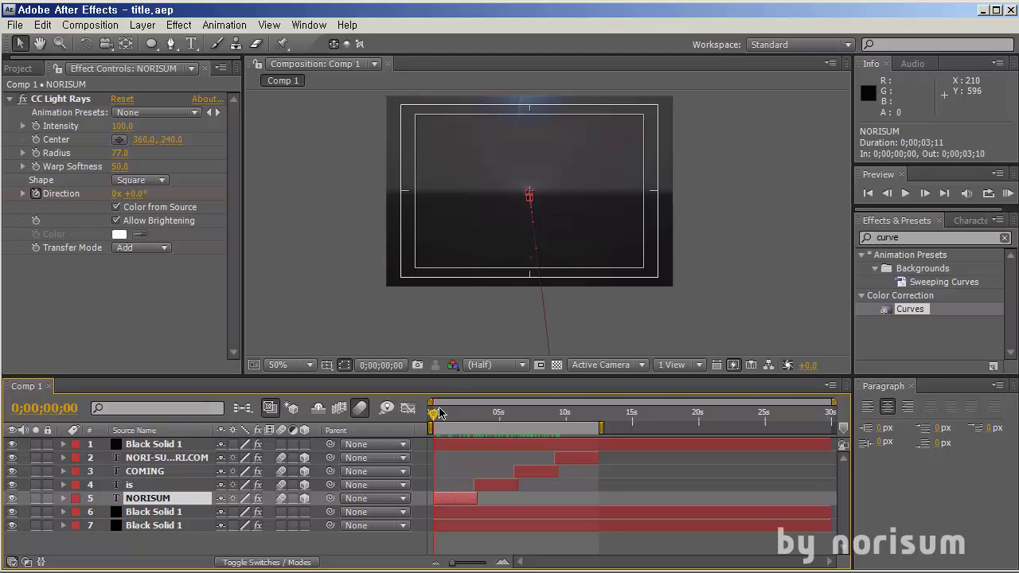
drag(440, 413, 402, 438)
key(p)
mouse_move(282, 512)
mouse_down()
mouse_move(258, 510)
mouse_move(281, 510)
mouse_move(270, 510)
mouse_up()
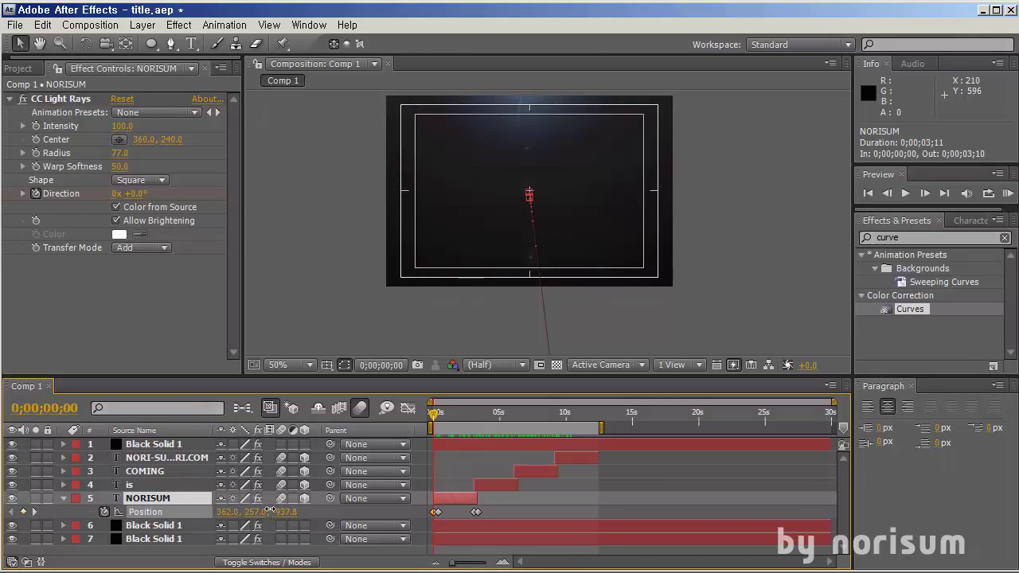
key(space)
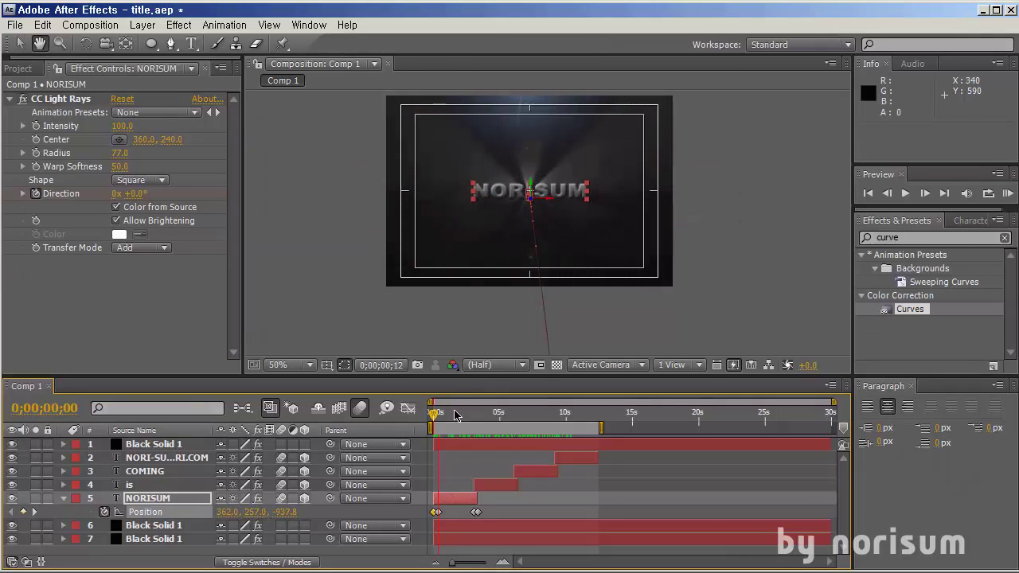
click(66, 499)
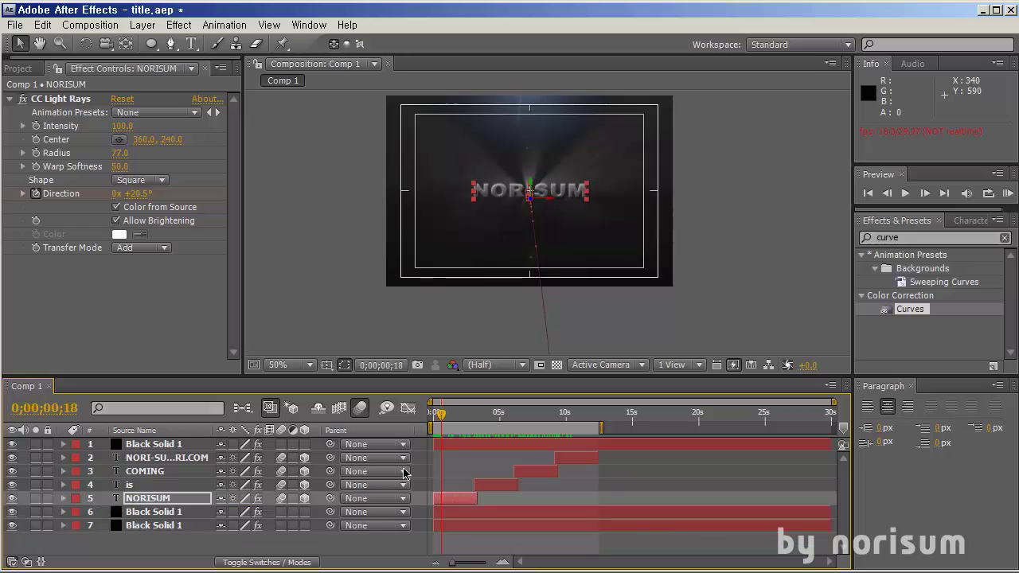
click(450, 471)
key(ctrl+s)
Step: RAM-preview the title sequence and check the NORISUM text's light rays around 0;00;01;29
drag(446, 436, 343, 418)
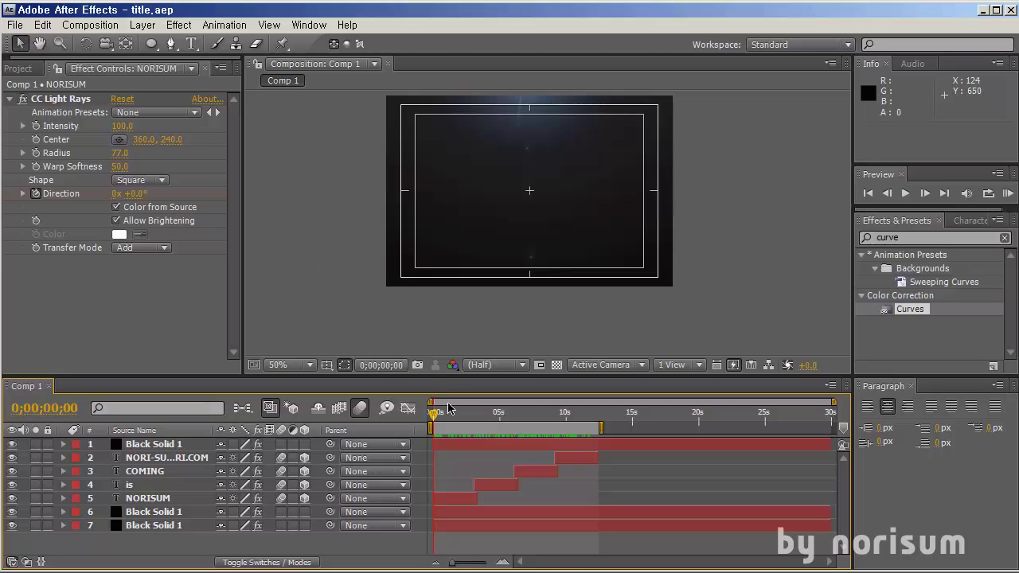
drag(452, 413, 527, 411)
key(KP_0)
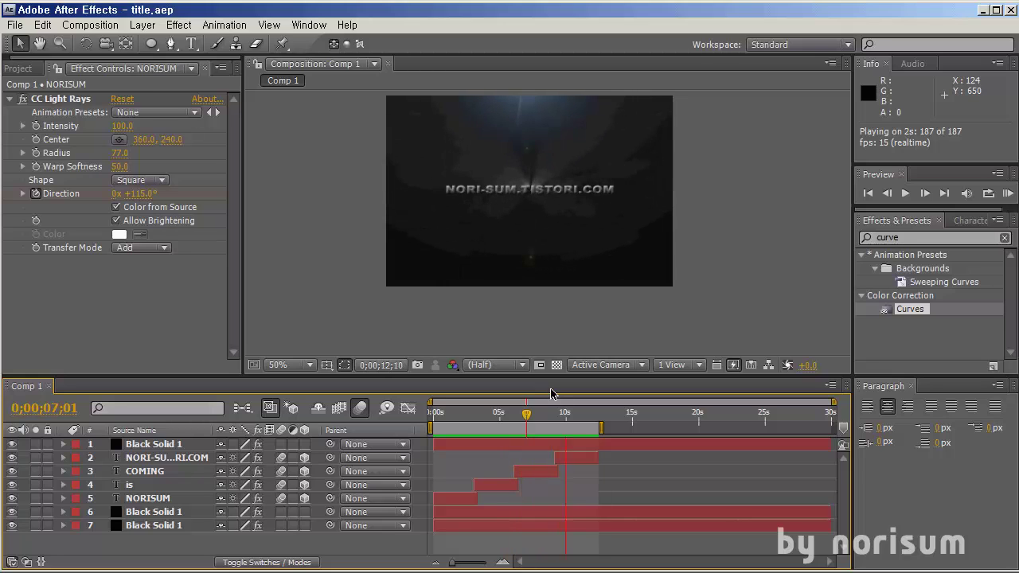
key(space)
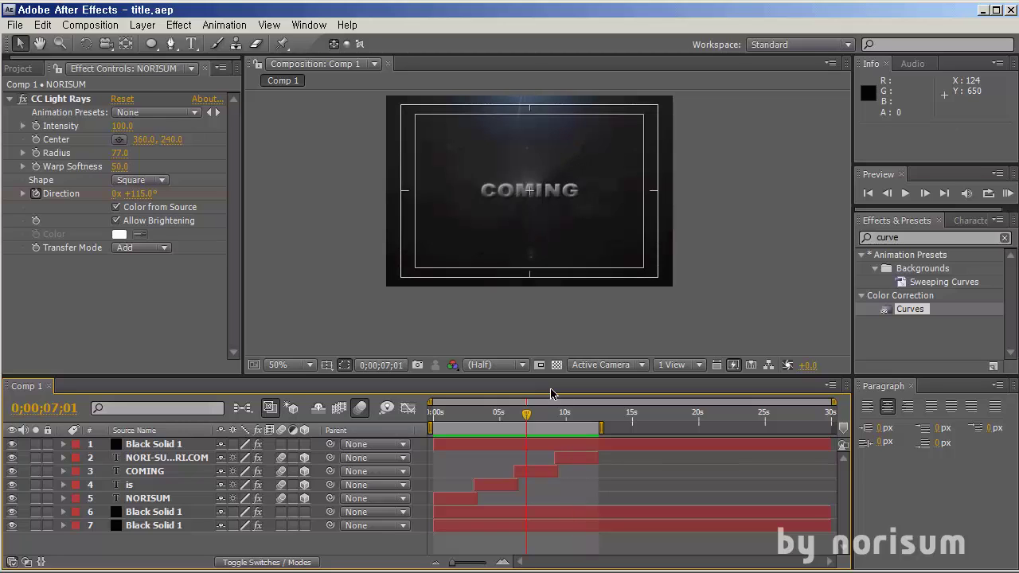
drag(514, 415, 468, 425)
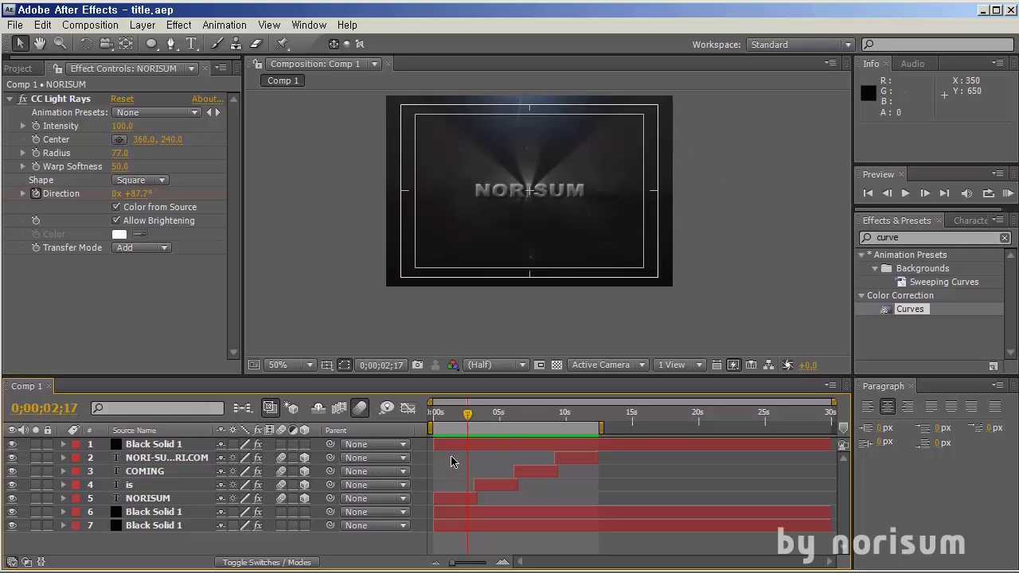
mouse_move(467, 416)
mouse_down()
mouse_move(433, 420)
mouse_move(541, 430)
mouse_move(460, 427)
mouse_up()
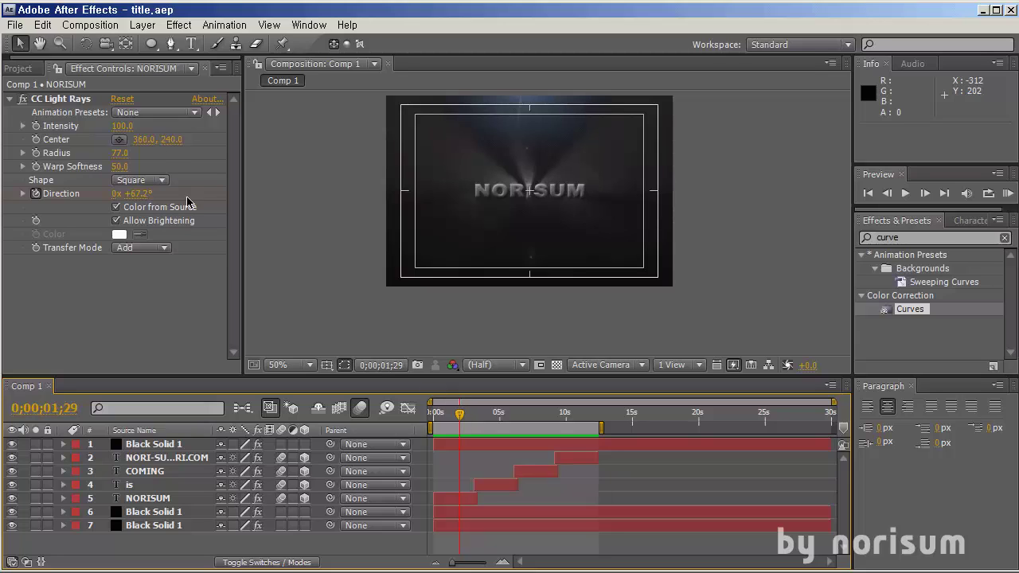
click(17, 25)
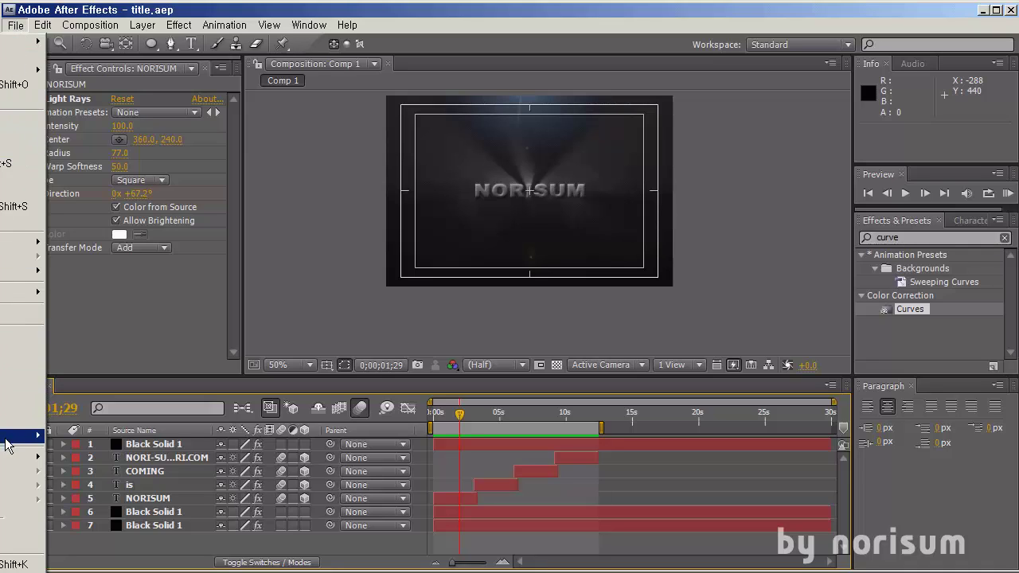
mouse_move(3, 43)
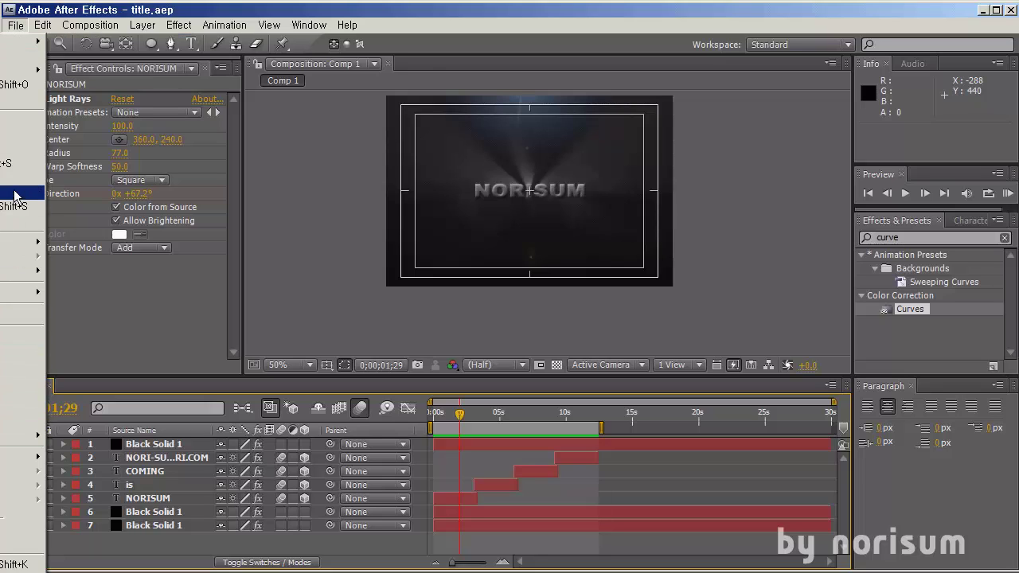
mouse_move(35, 44)
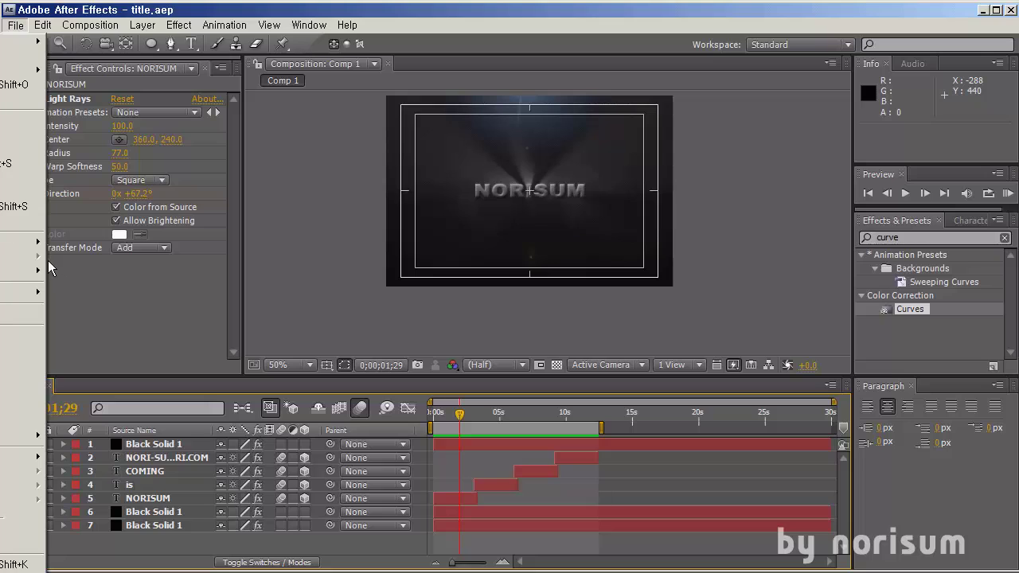
mouse_move(35, 274)
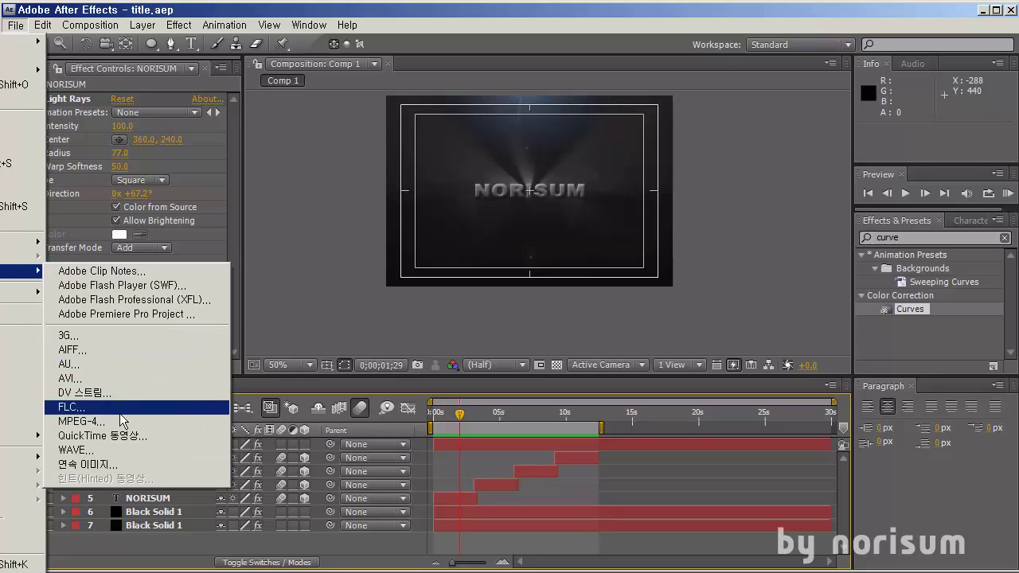
mouse_move(24, 292)
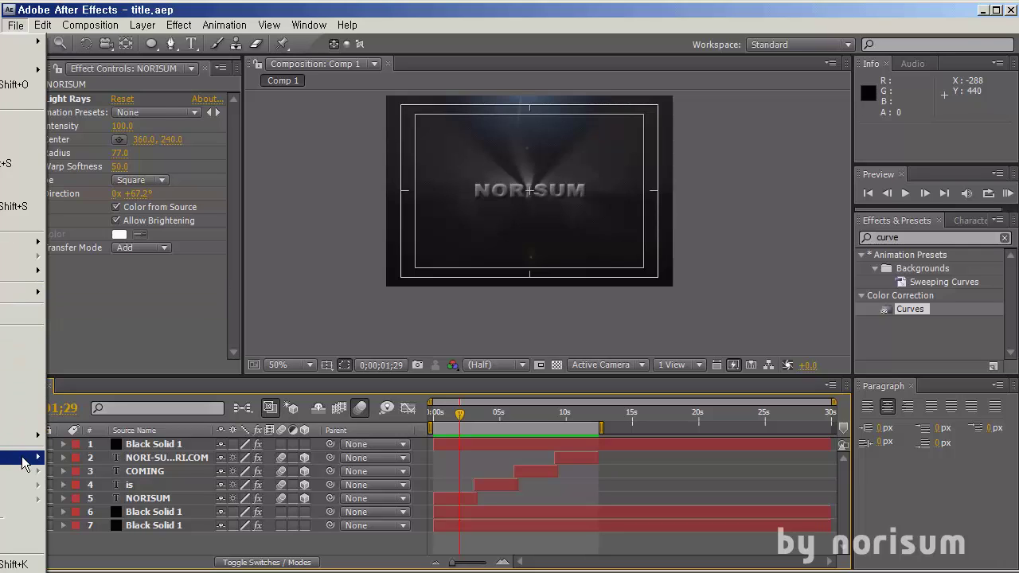
mouse_move(24, 460)
click(183, 550)
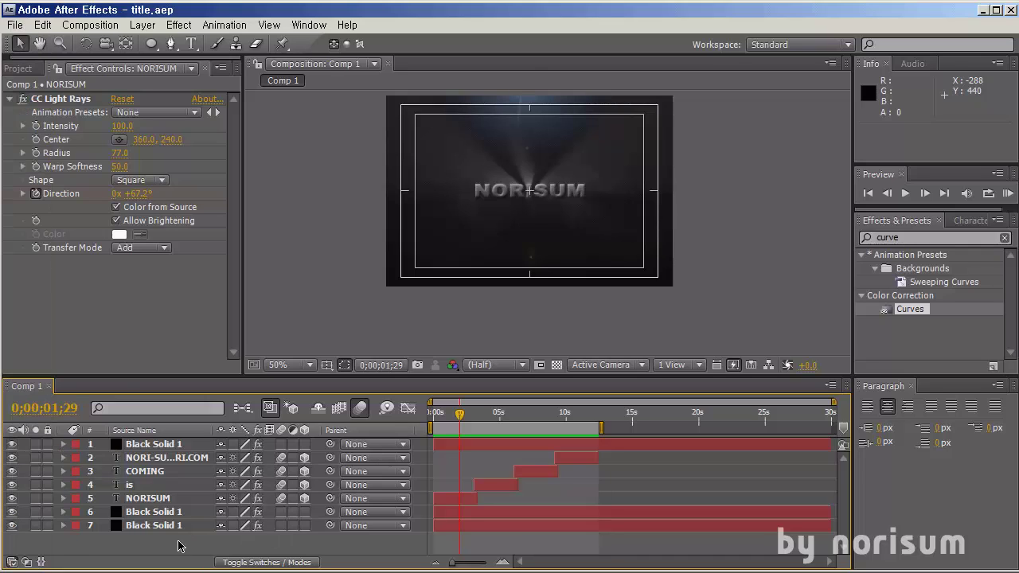
Step: Add Comp 1 to the render queue with the output file 타이틀.avi in the 03강 folder
click(38, 29)
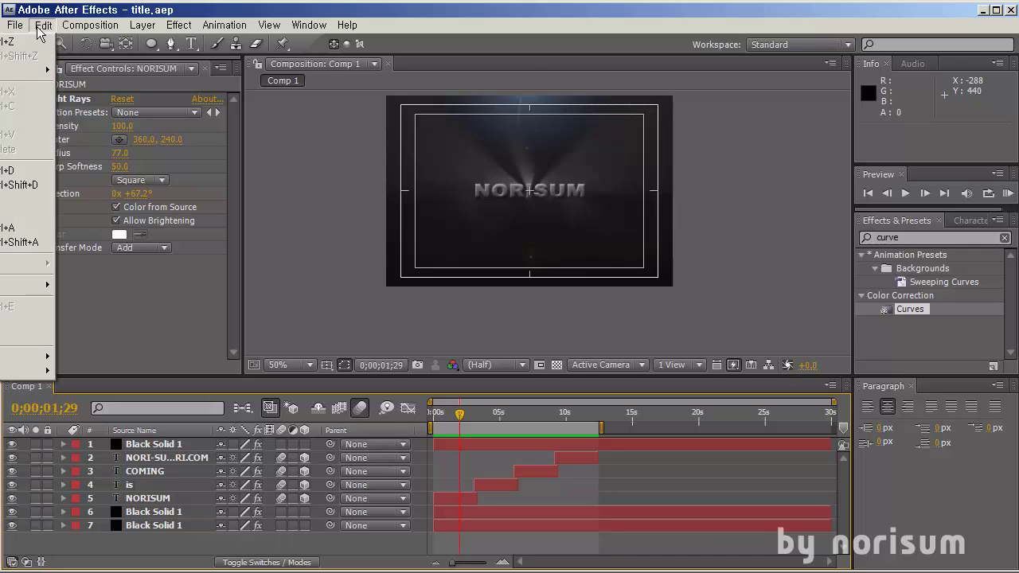
mouse_move(80, 29)
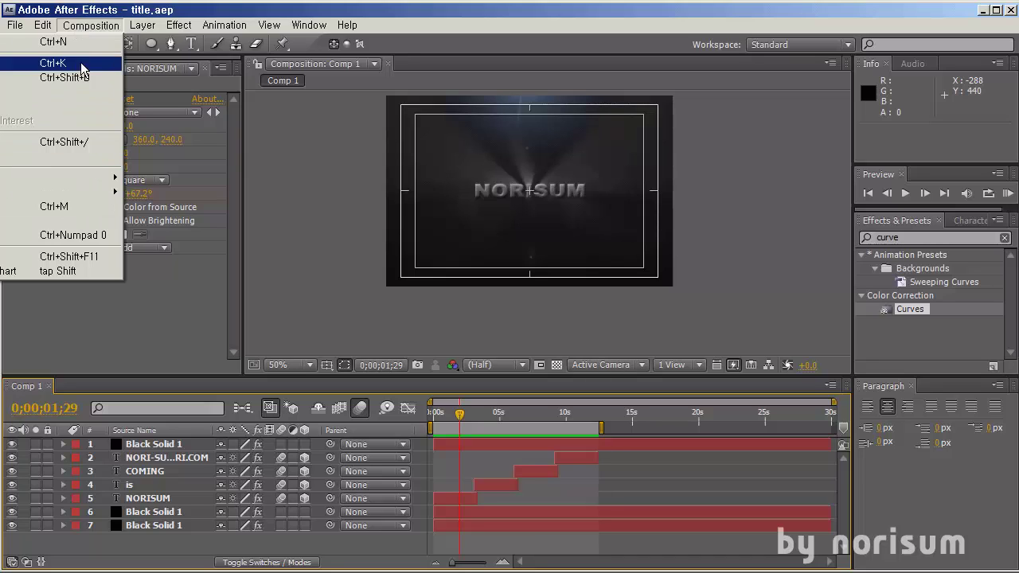
click(82, 205)
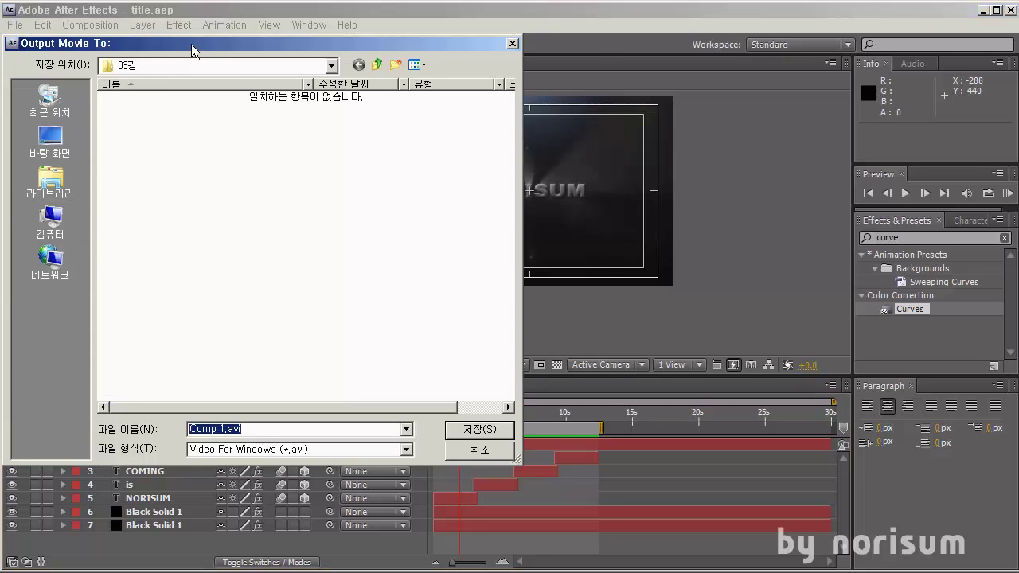
drag(191, 44, 276, 79)
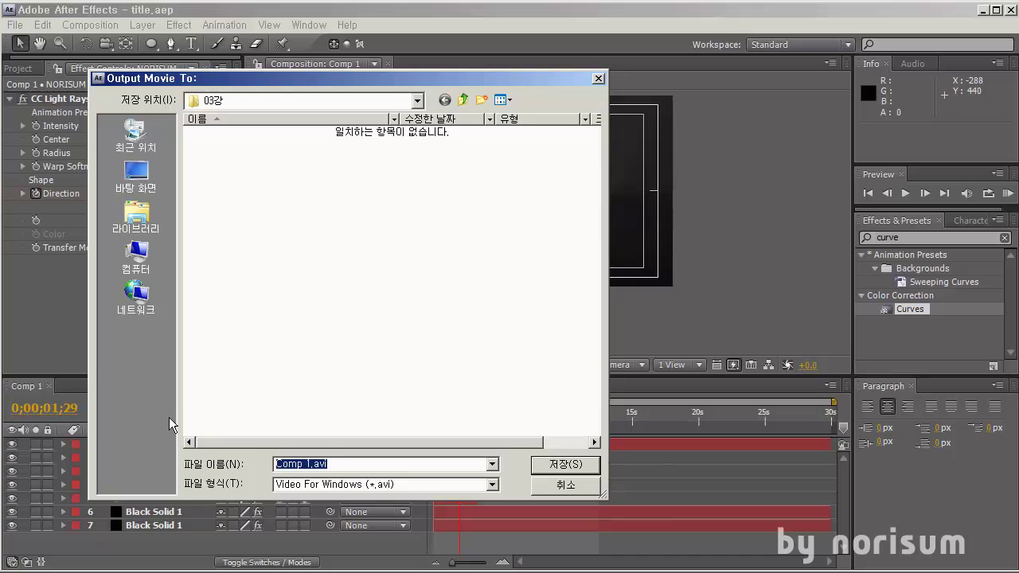
text(xkdlxfm)
key(Return)
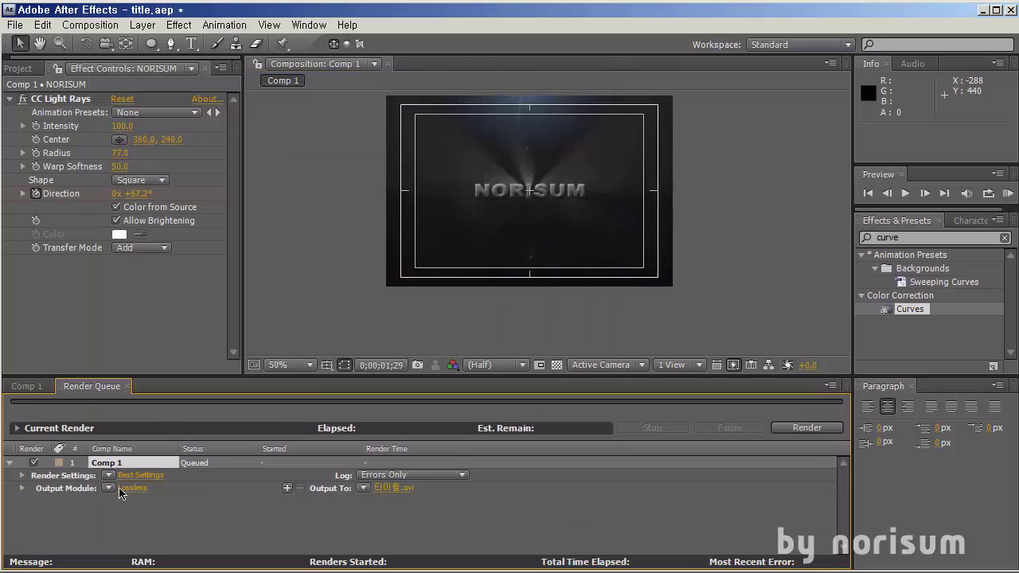
click(396, 489)
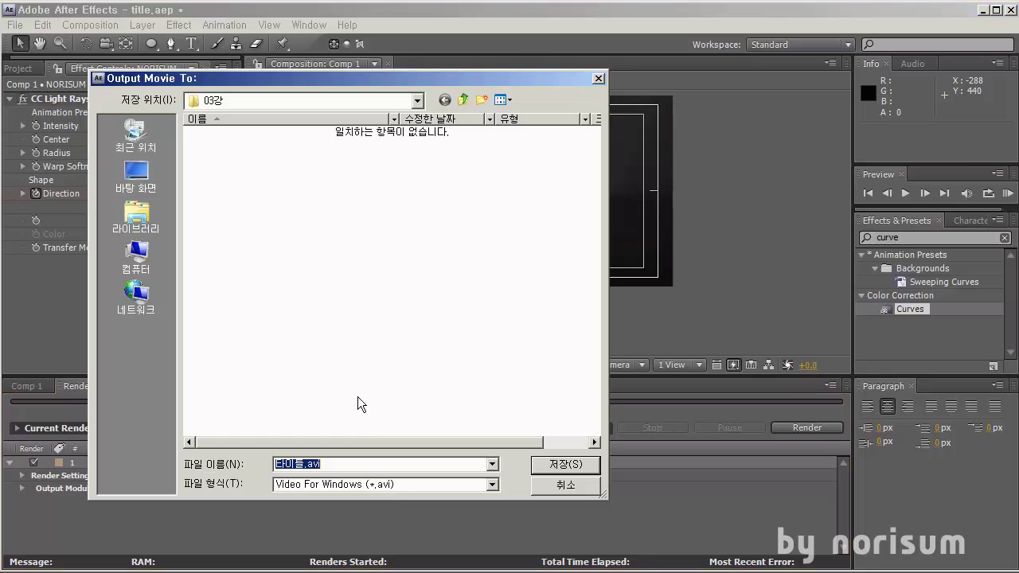
click(560, 486)
Step: Change the output module's format to Windows Media and bring its whole options dialog into view
click(132, 488)
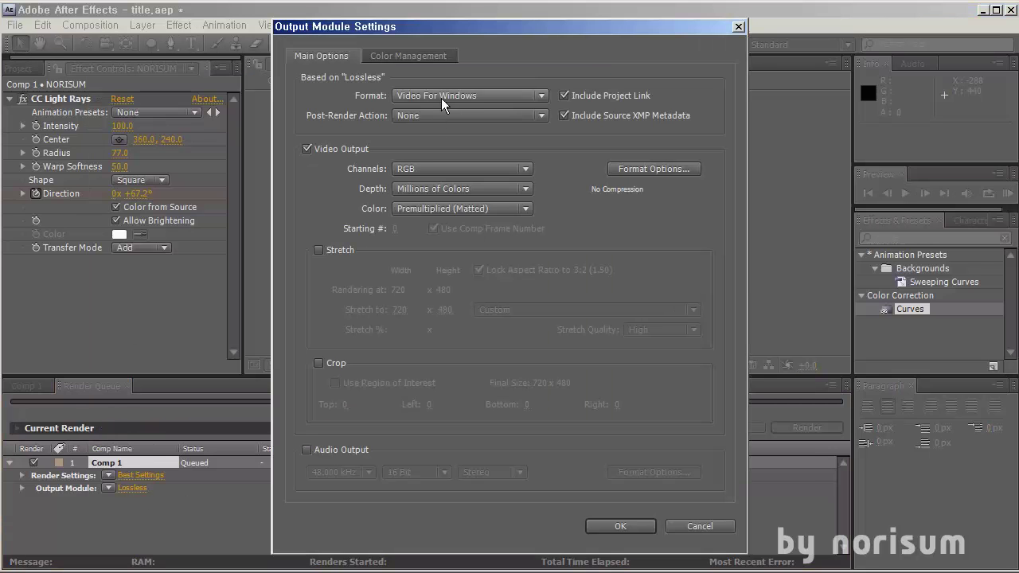
click(473, 96)
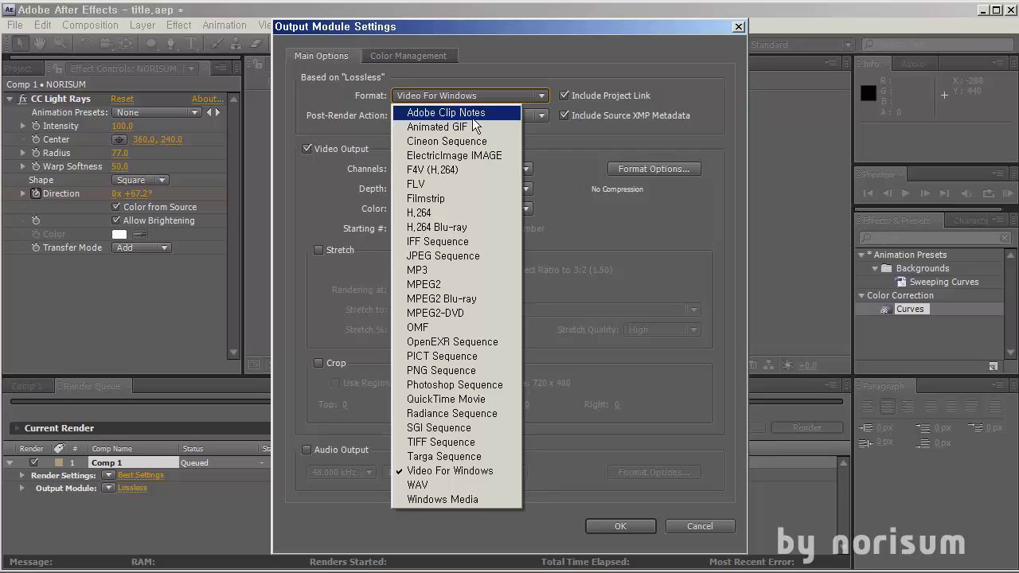
click(473, 497)
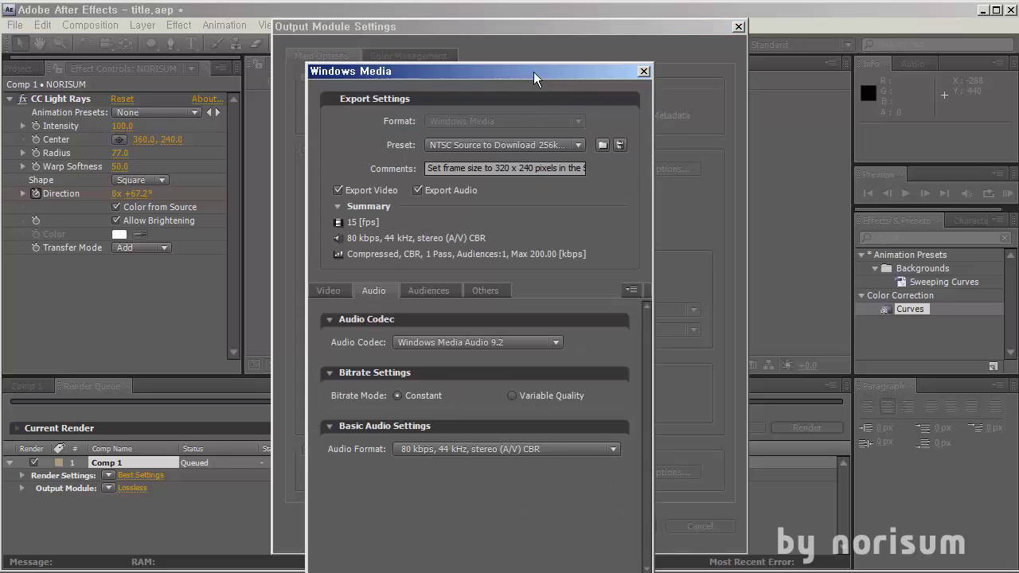
drag(534, 72, 533, 16)
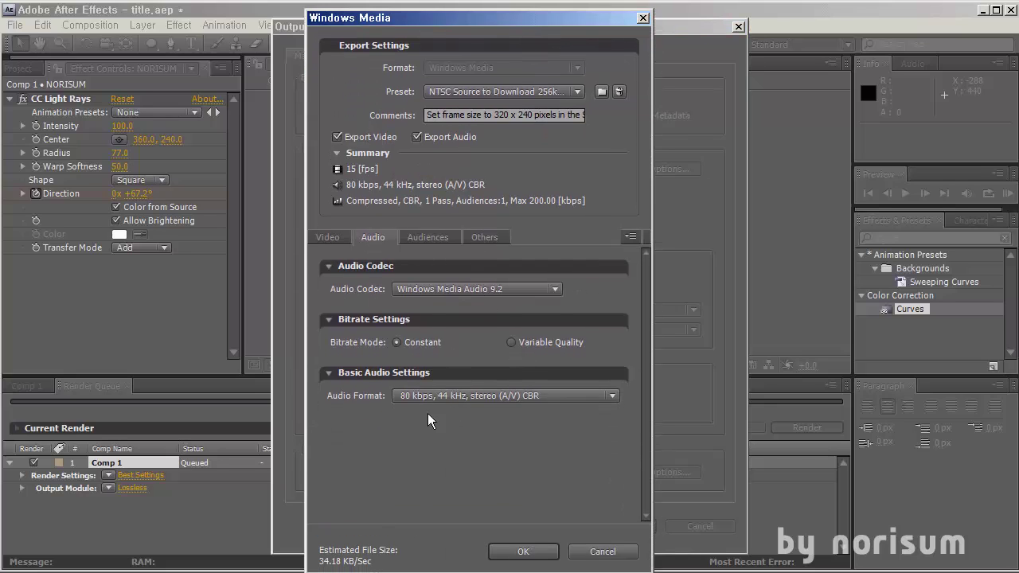
click(501, 396)
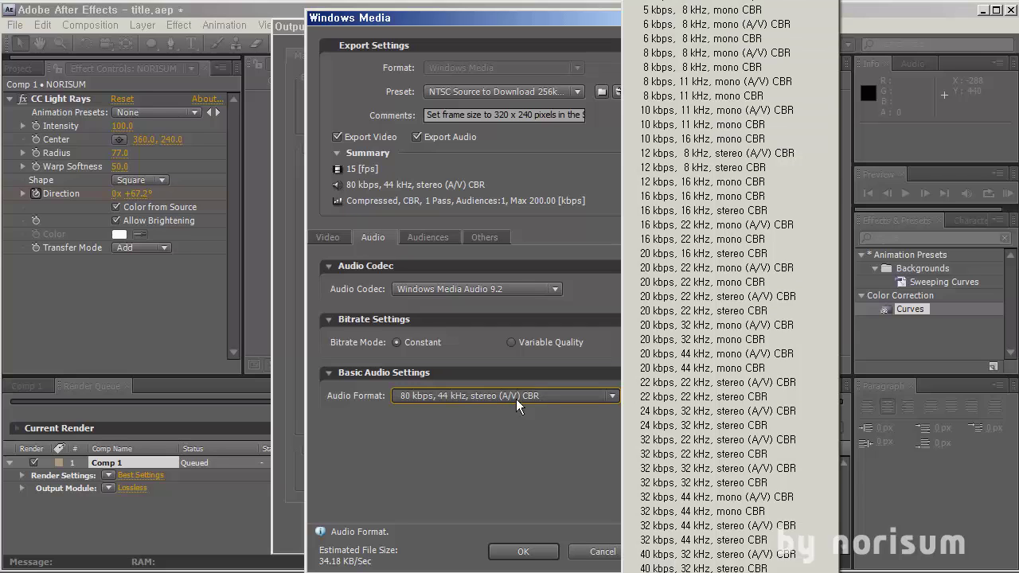
scroll(718, 289, down, 4)
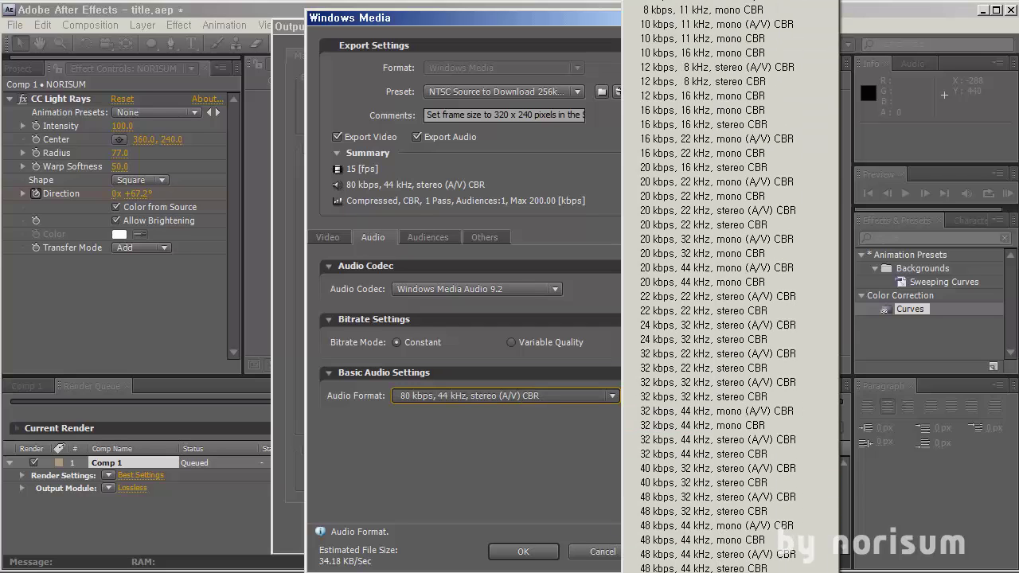
scroll(718, 289, down, 3)
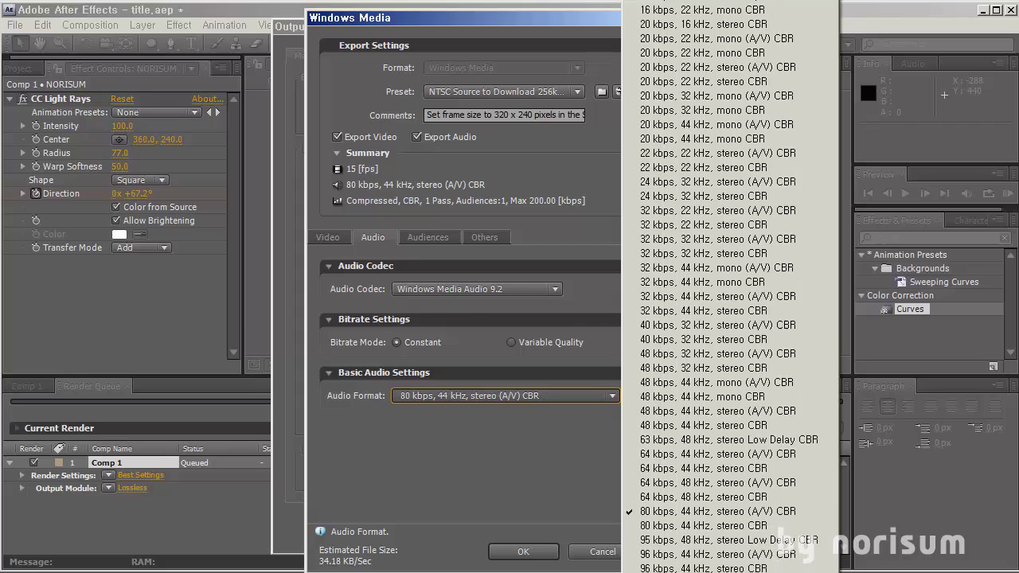
click(415, 453)
Step: Set the Windows Media video's frame rate to Same as source and its pixel aspect ratio to Same As Project
click(323, 236)
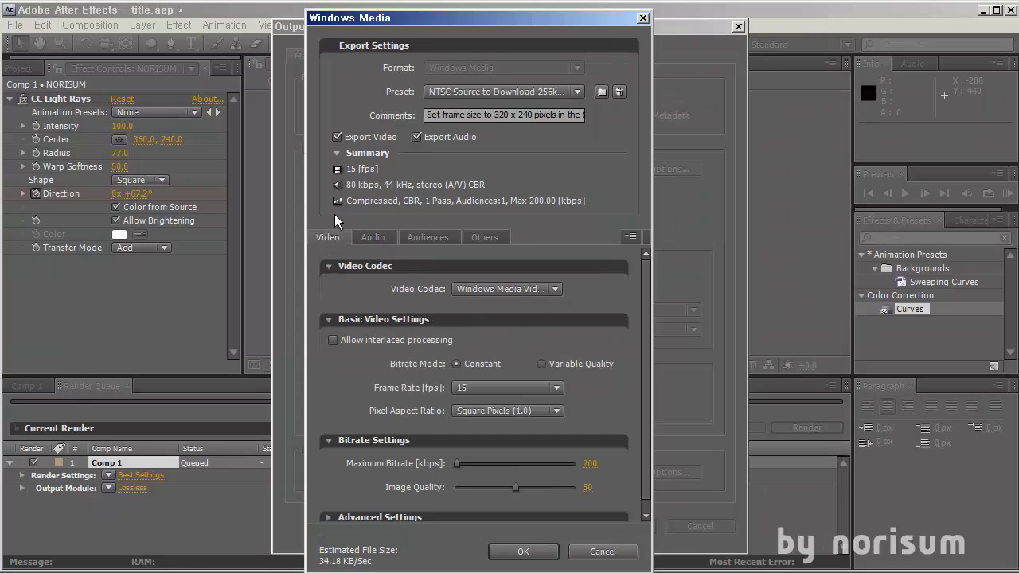
click(477, 389)
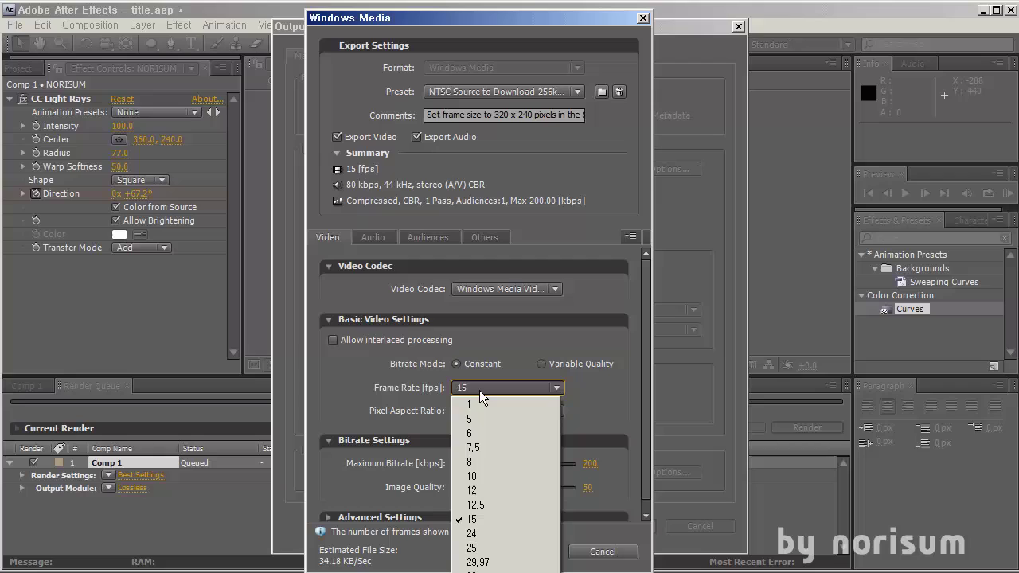
click(483, 562)
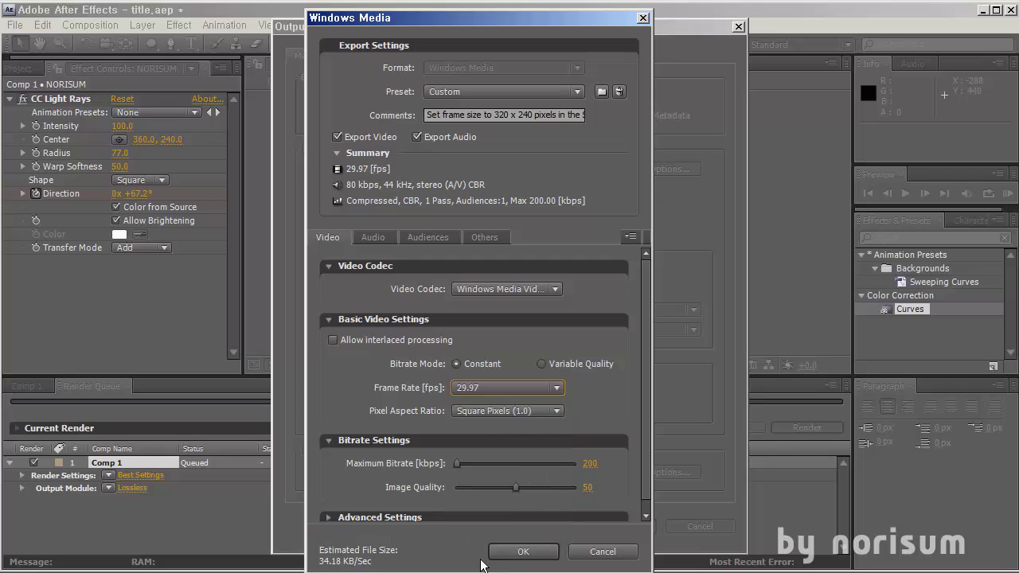
click(517, 387)
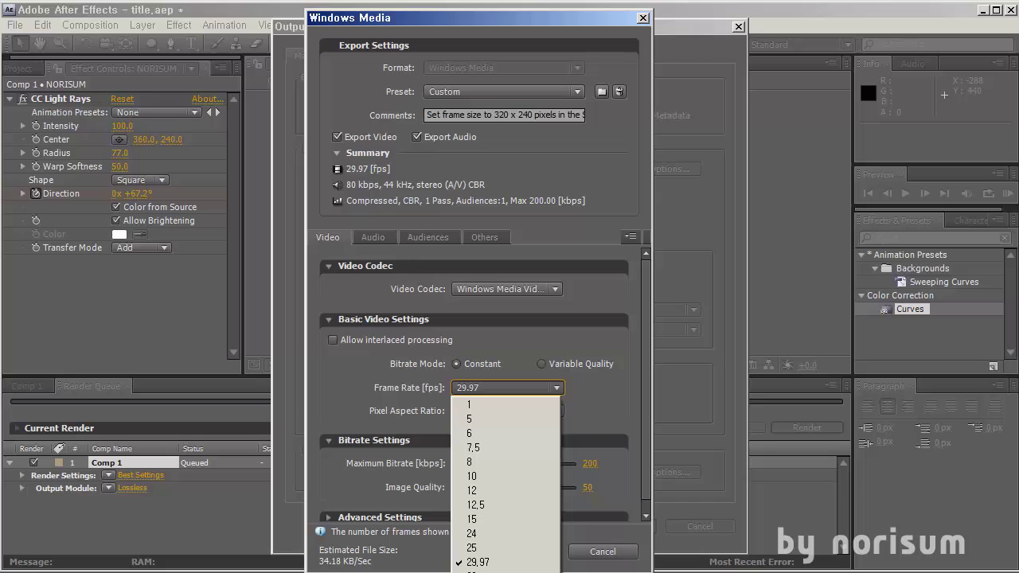
click(504, 572)
click(505, 390)
click(856, 479)
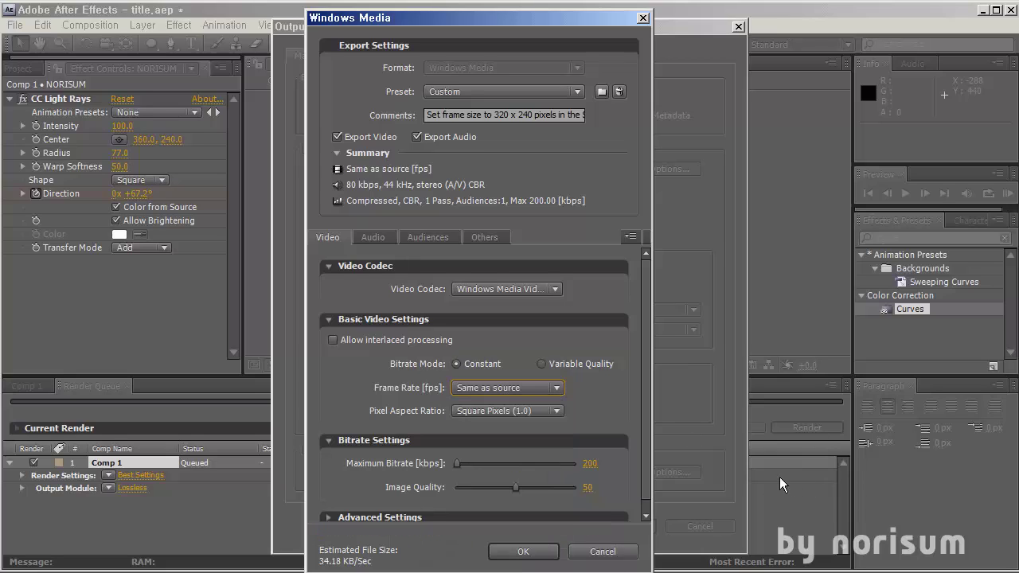
click(535, 407)
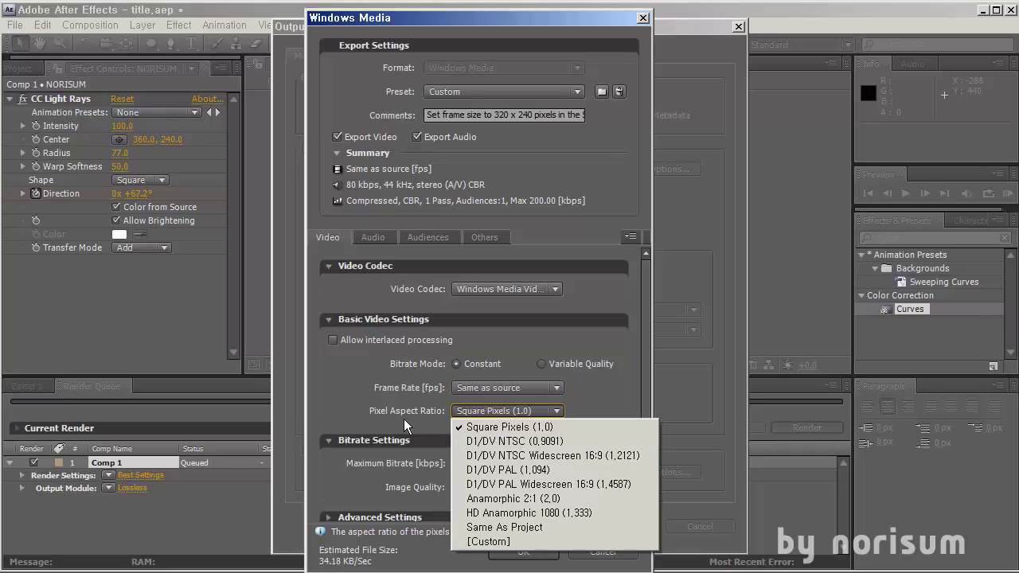
click(497, 527)
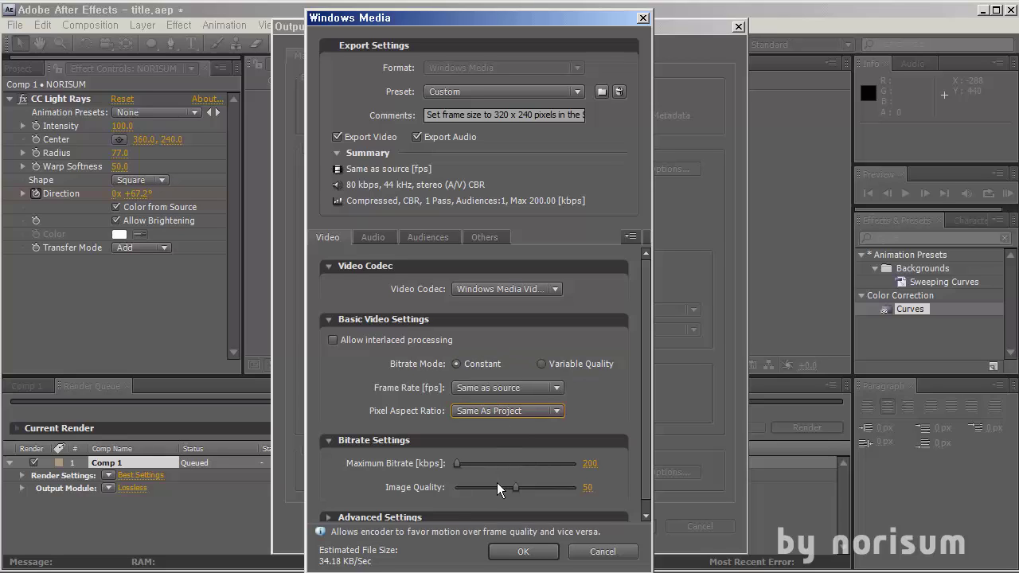
Step: Set the Windows Media video's image quality to 100 and its maximum bitrate to 4000 kbps
drag(515, 487, 584, 482)
drag(454, 463, 478, 465)
click(599, 463)
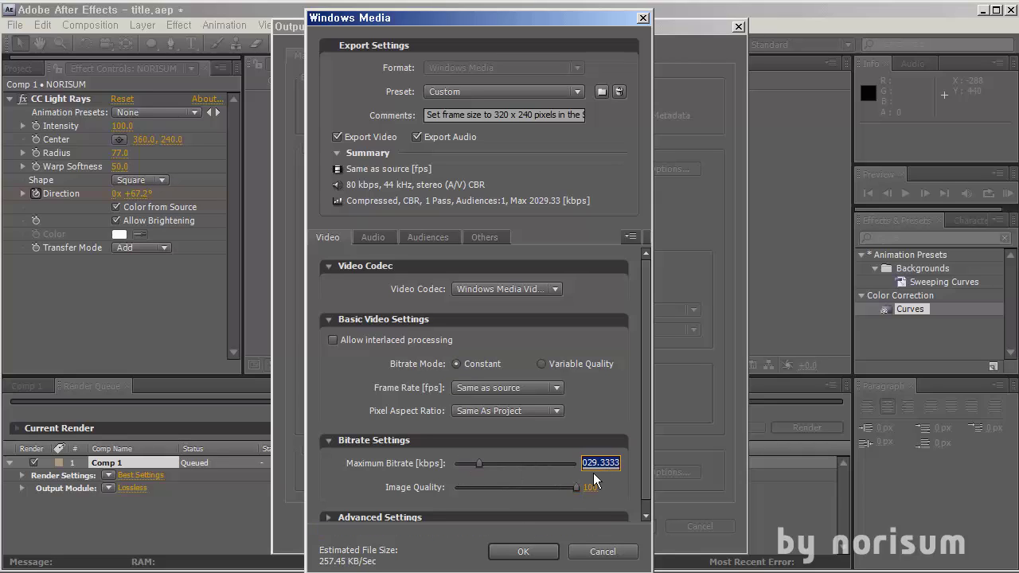
text(4000)
click(613, 310)
scroll(645, 444, down, 1)
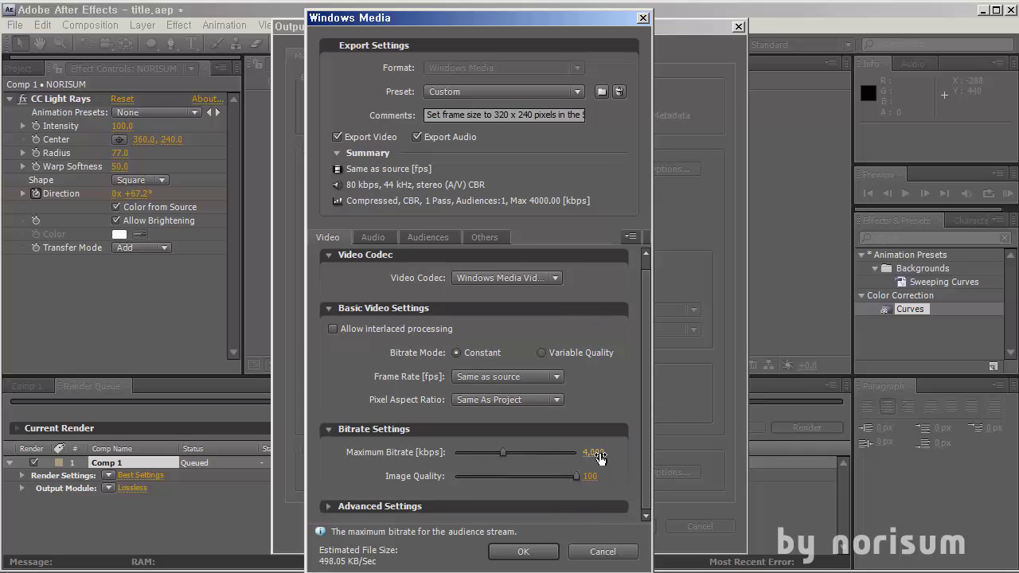
mouse_move(644, 476)
mouse_down()
mouse_move(645, 443)
mouse_move(645, 495)
mouse_up()
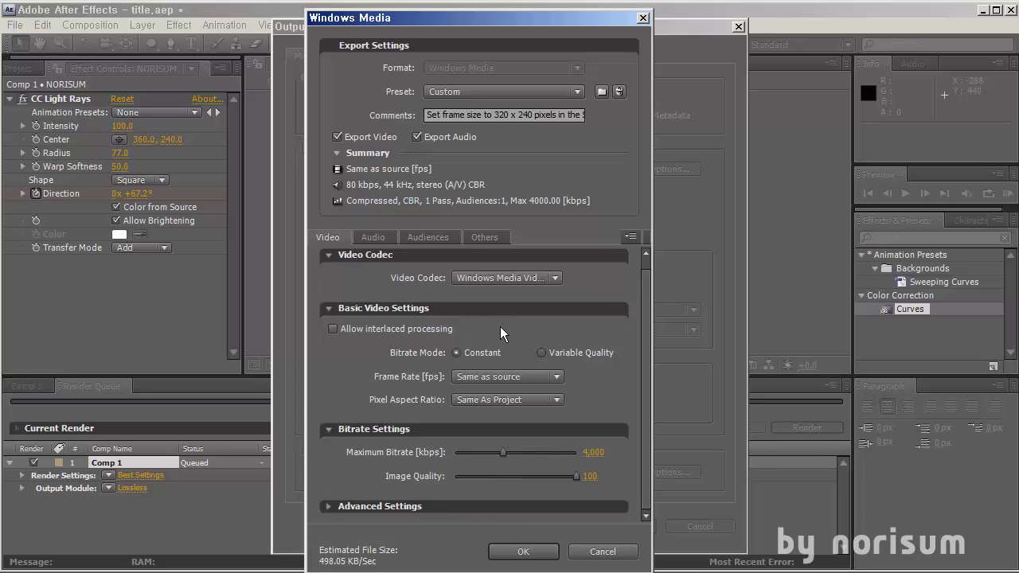
Step: Review the Windows Media audio, audience and video settings, and accept the format options
click(377, 238)
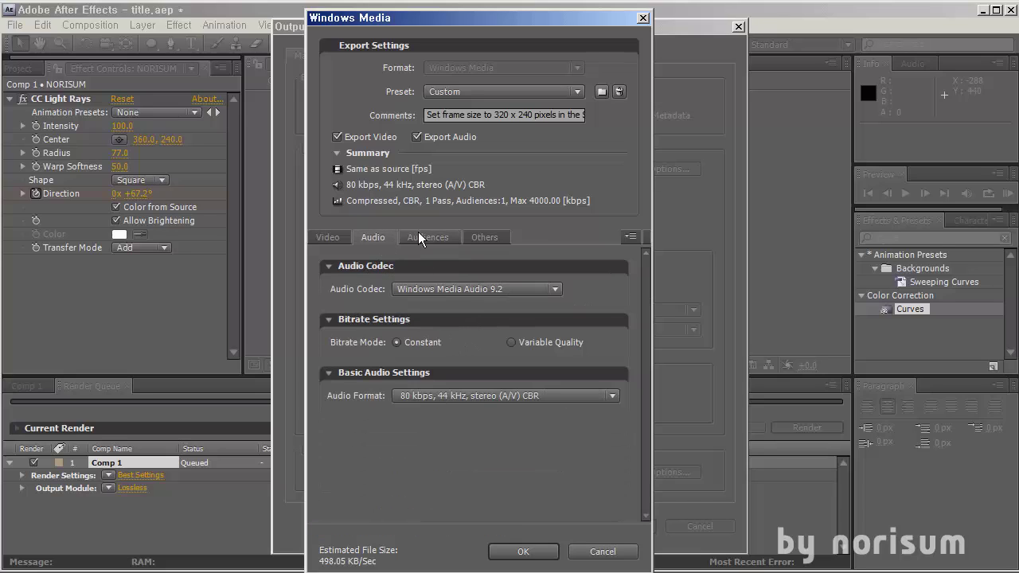
click(419, 237)
click(360, 236)
click(327, 237)
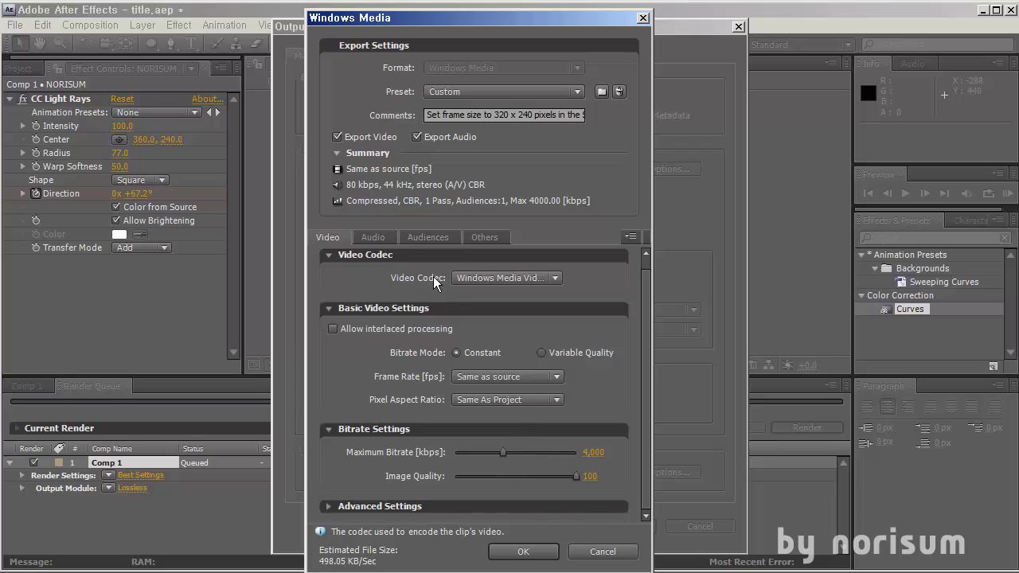
click(373, 236)
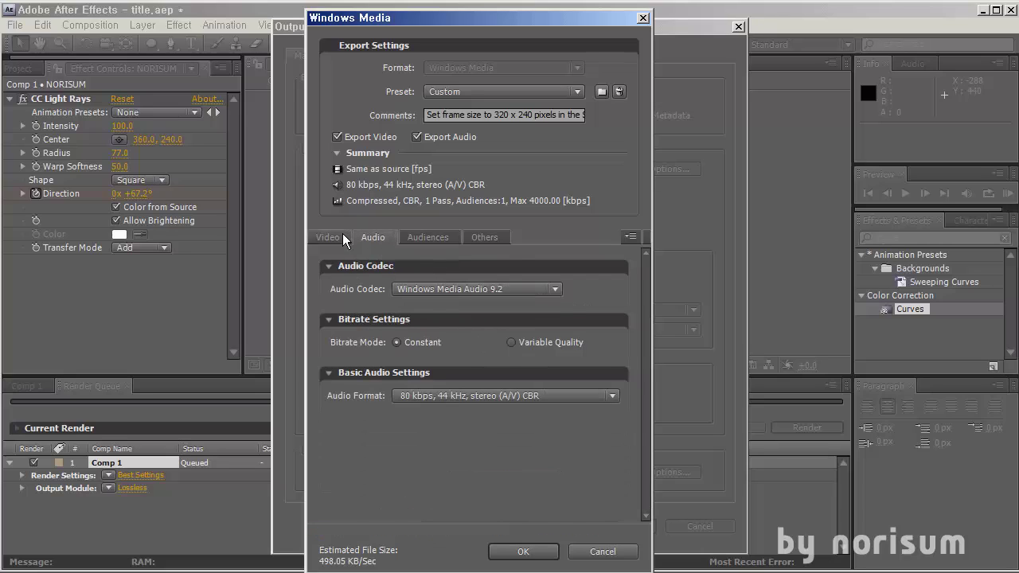
click(342, 237)
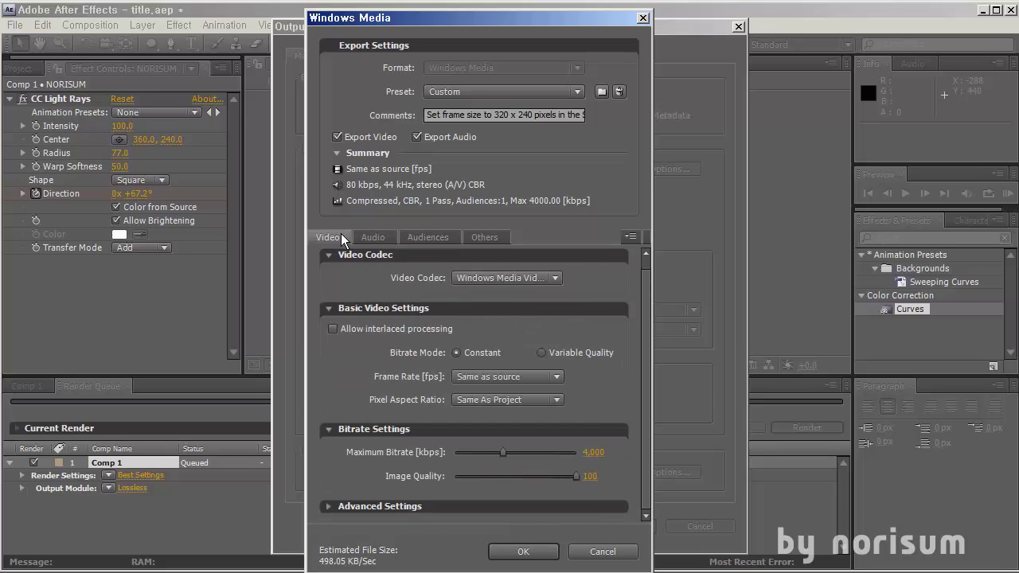
click(523, 551)
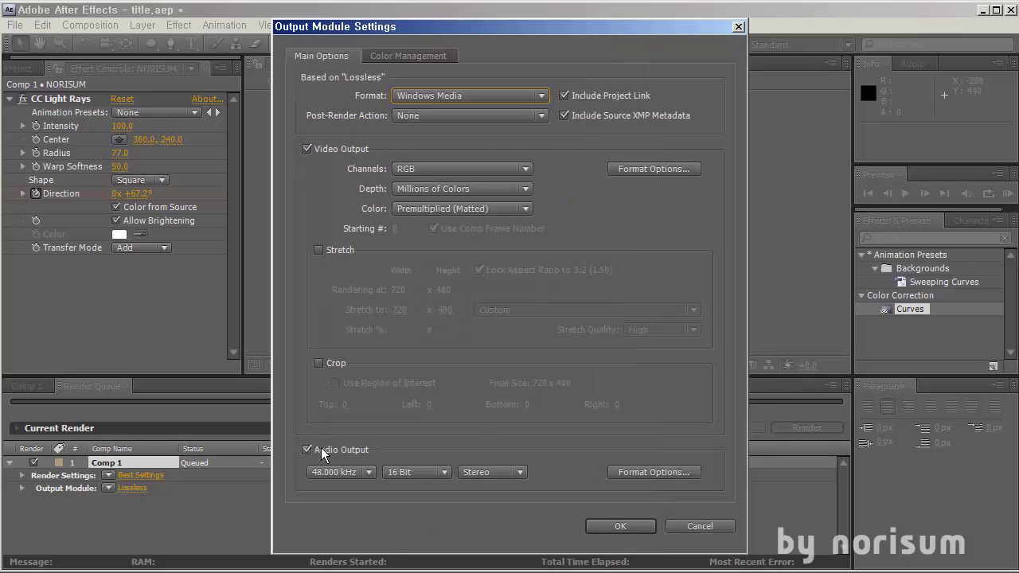
Step: Turn off audio output for the Comp 1 render and accept the output module settings
click(307, 450)
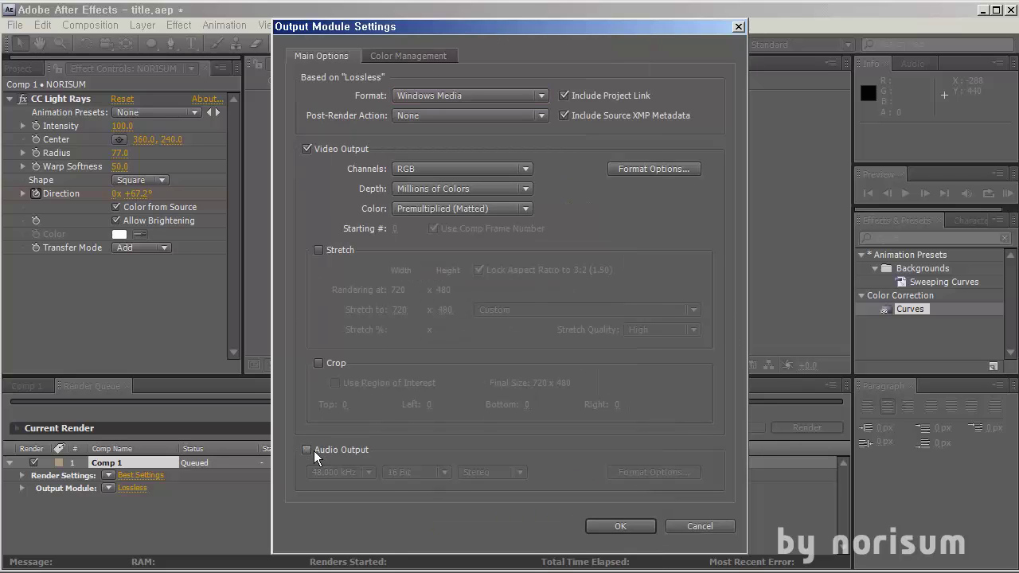
click(307, 450)
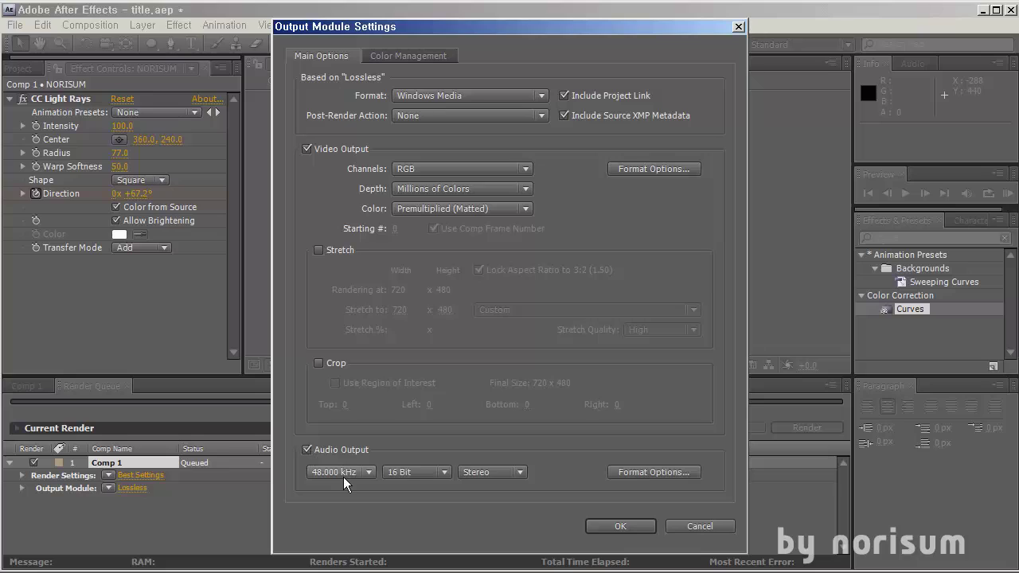
click(344, 474)
click(343, 474)
click(307, 450)
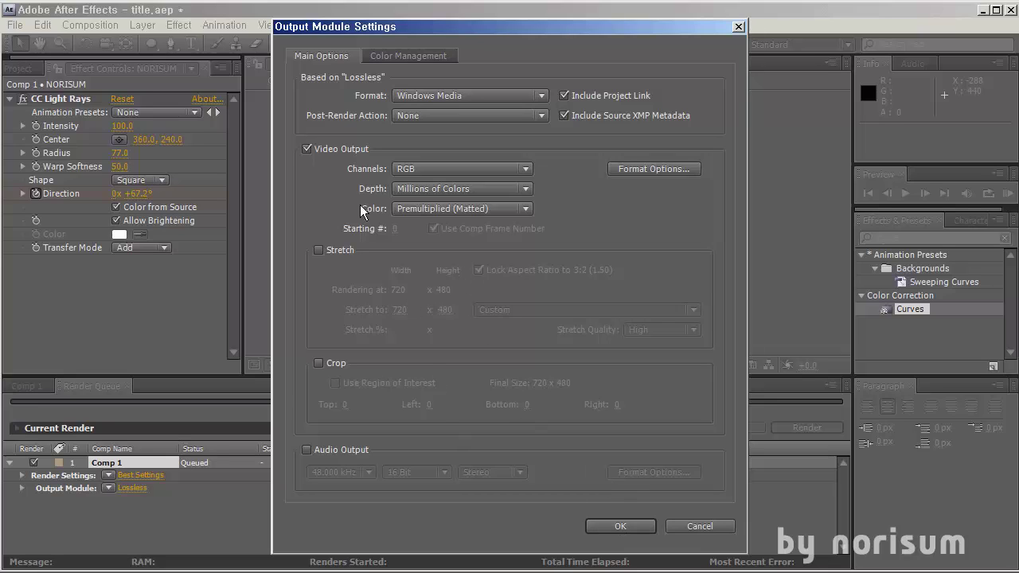
drag(333, 28, 339, 16)
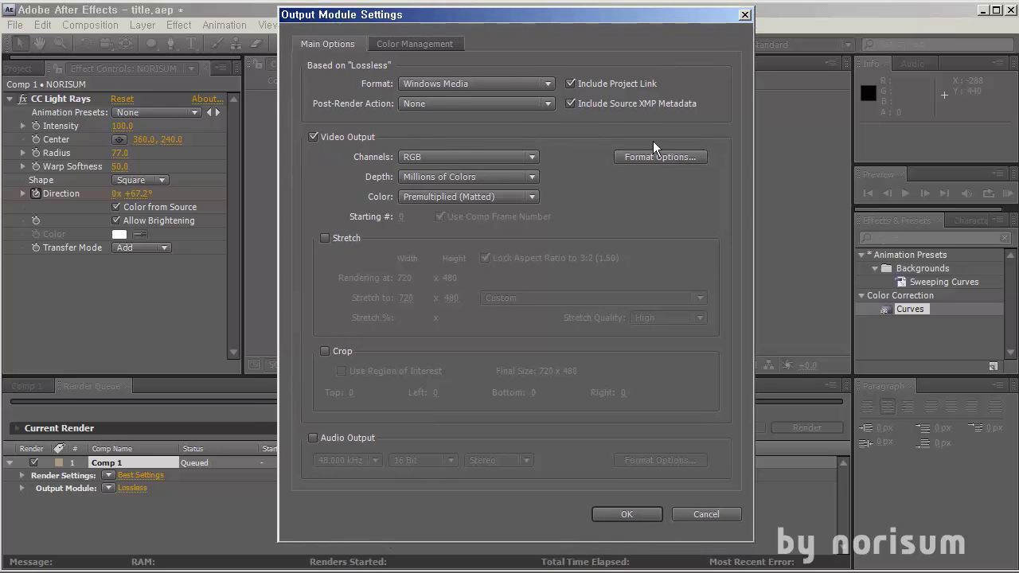
click(618, 514)
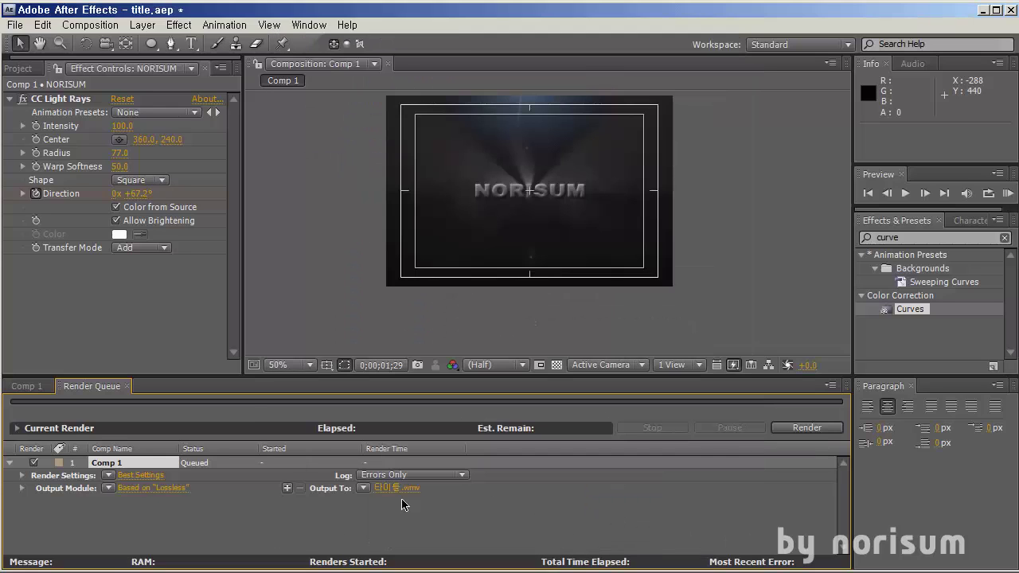
Step: Confirm 타이틀.wmv in the 03강 folder as the output file and render Comp 1
click(402, 490)
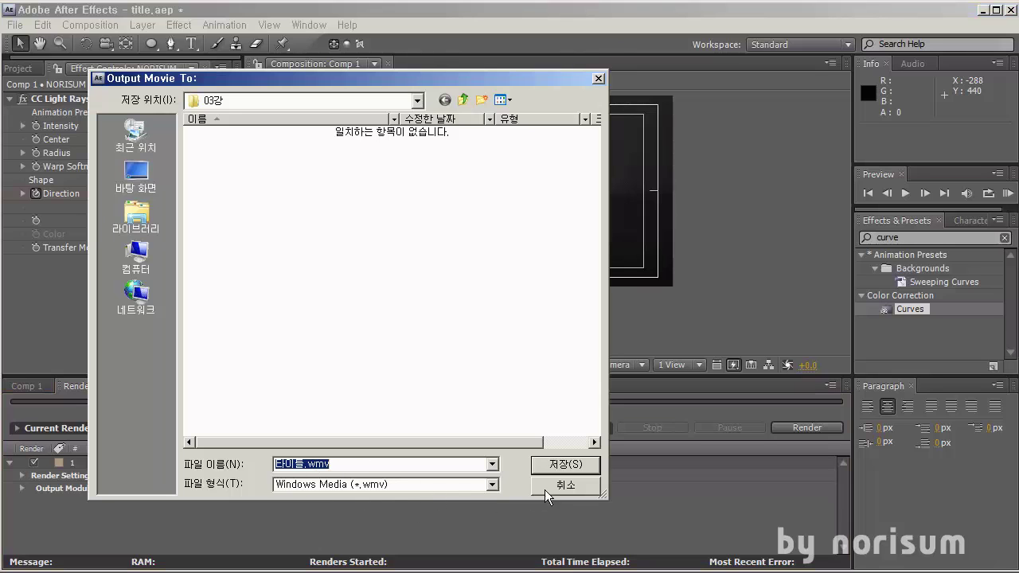
click(566, 465)
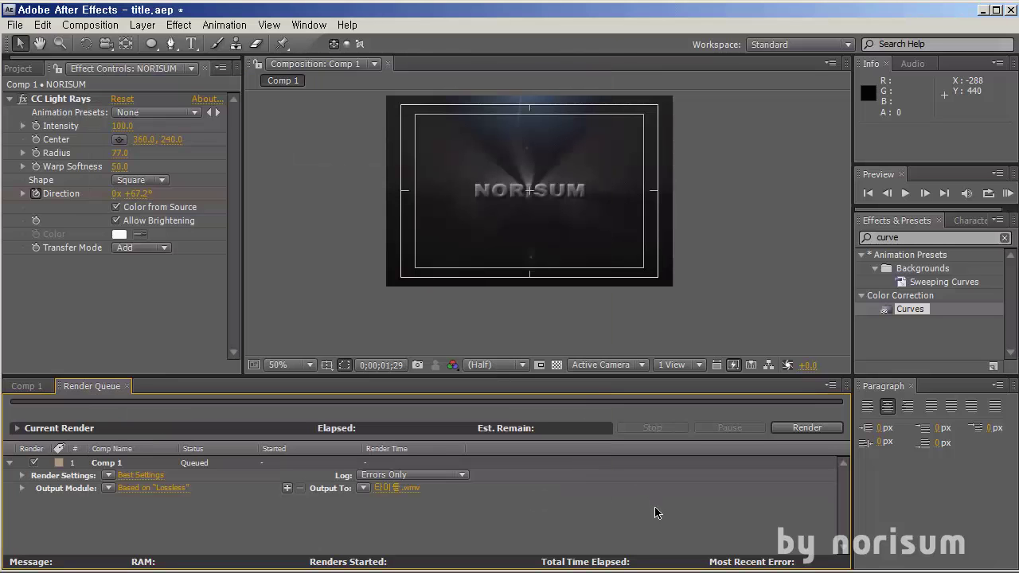
click(820, 430)
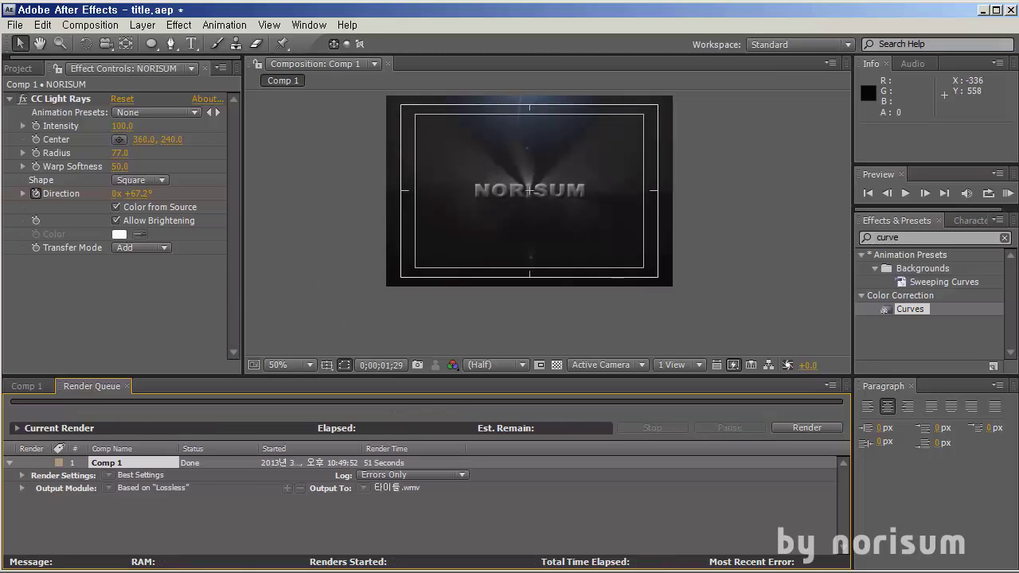
Step: Switch to Windows Explorer, go to 노리섬 강좌 > 03강 on drive E, and play the rendered 타이틀.wmv
key(alt+Tab)
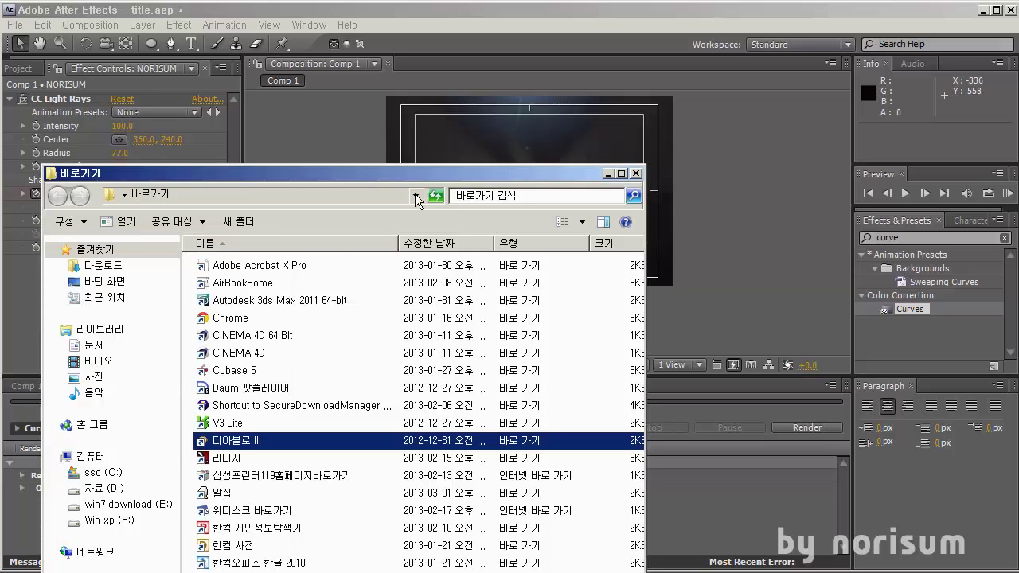
drag(418, 174, 249, 180)
click(3, 509)
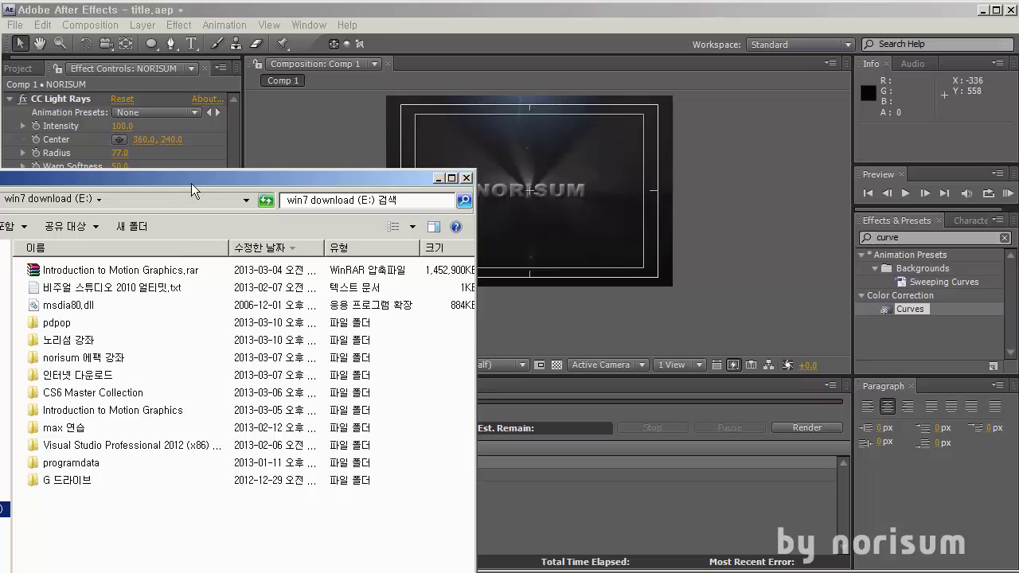
drag(191, 182, 101, 302)
double_click(4, 467)
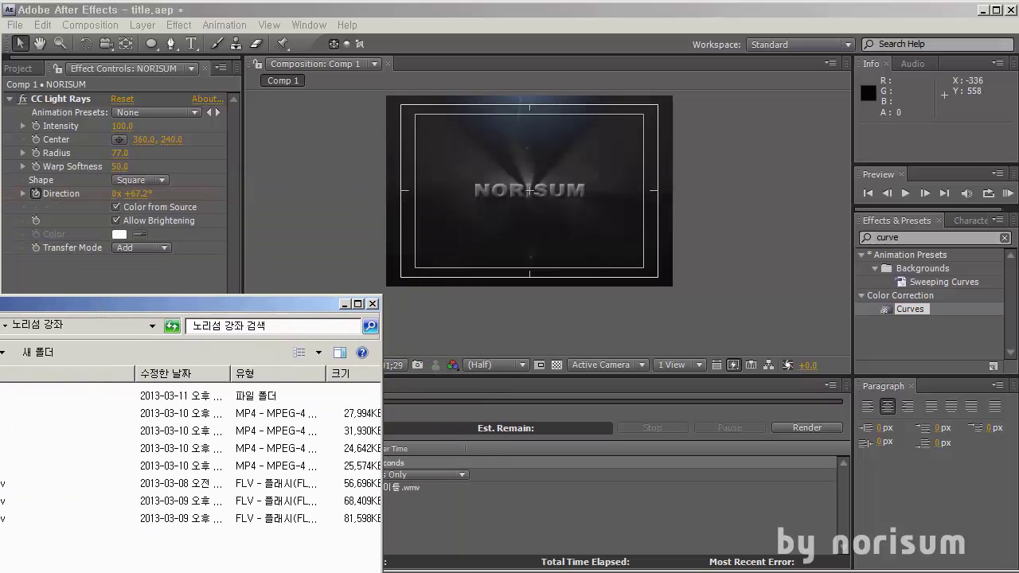
double_click(5, 395)
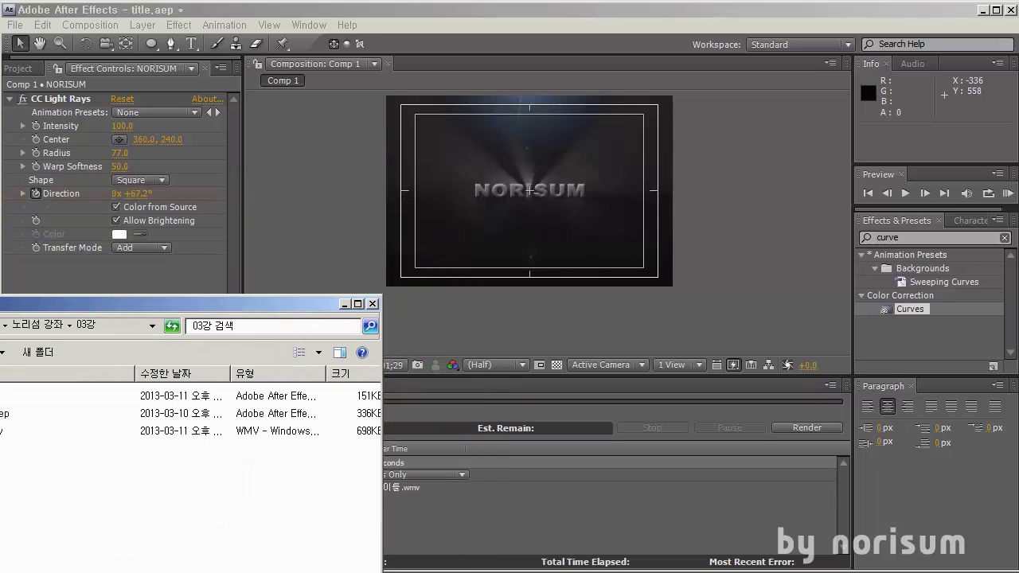
click(5, 431)
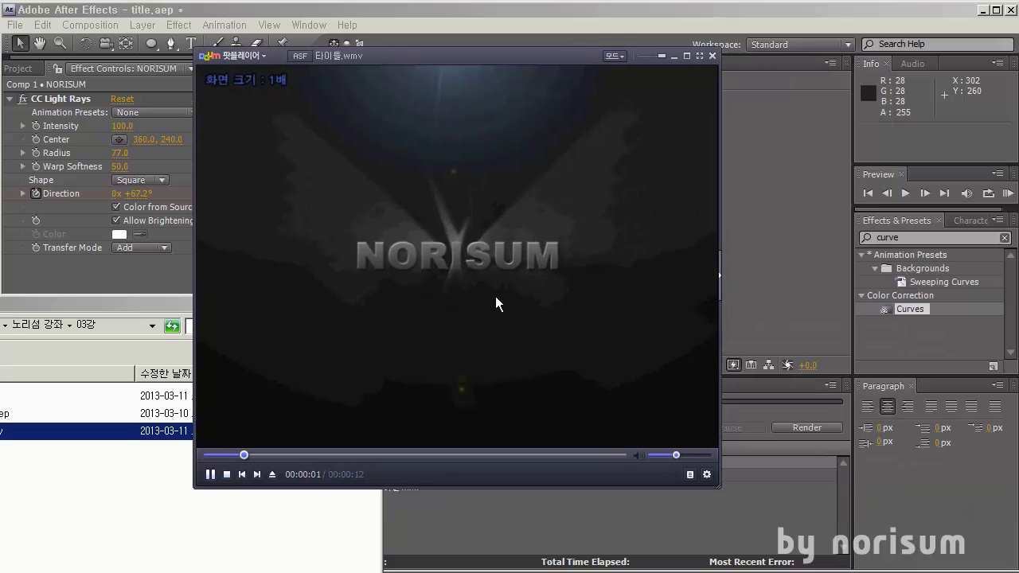
Step: Close the video player and return from the 03강 folder window to After Effects
click(143, 460)
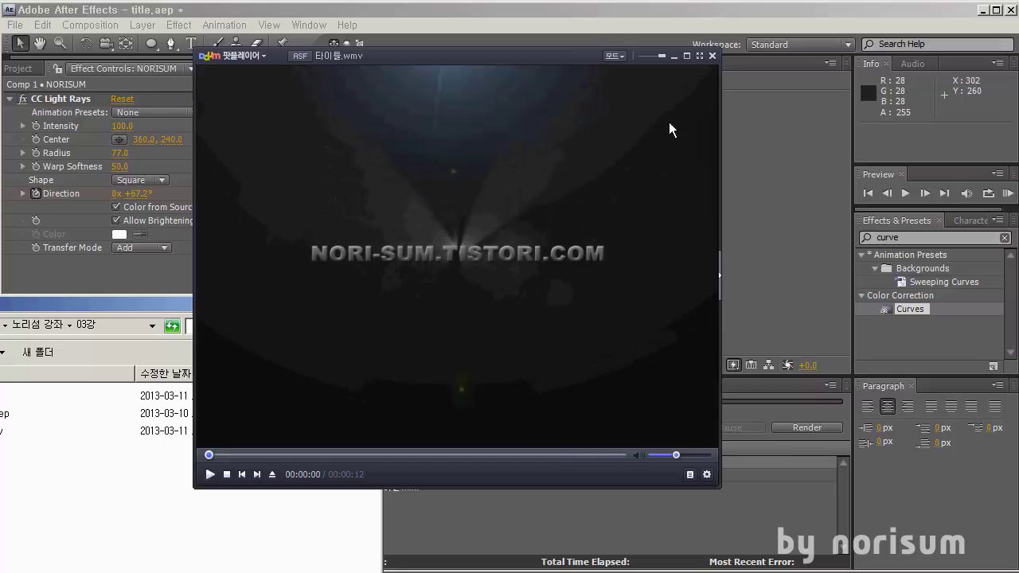
click(715, 55)
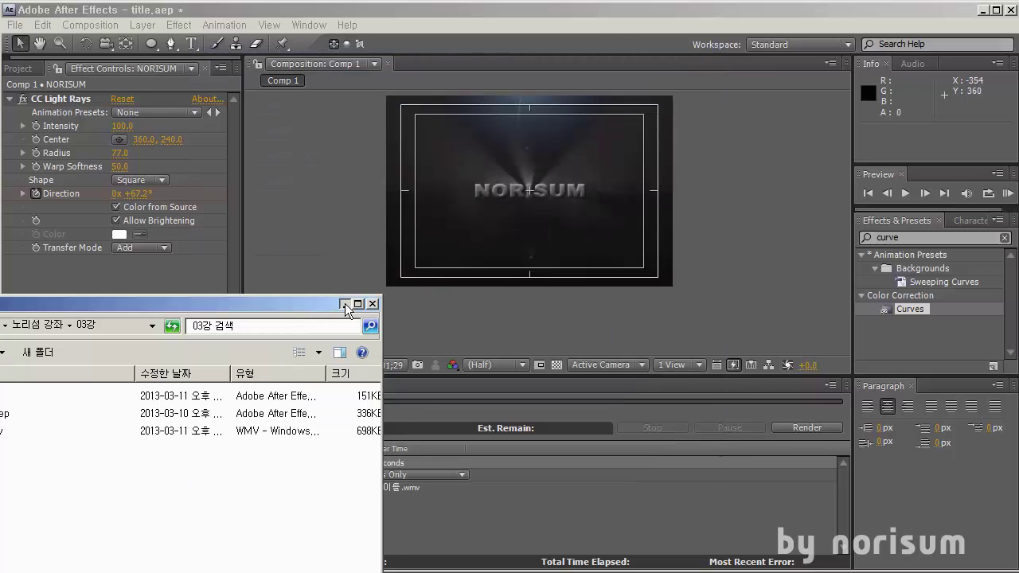
click(259, 378)
click(177, 510)
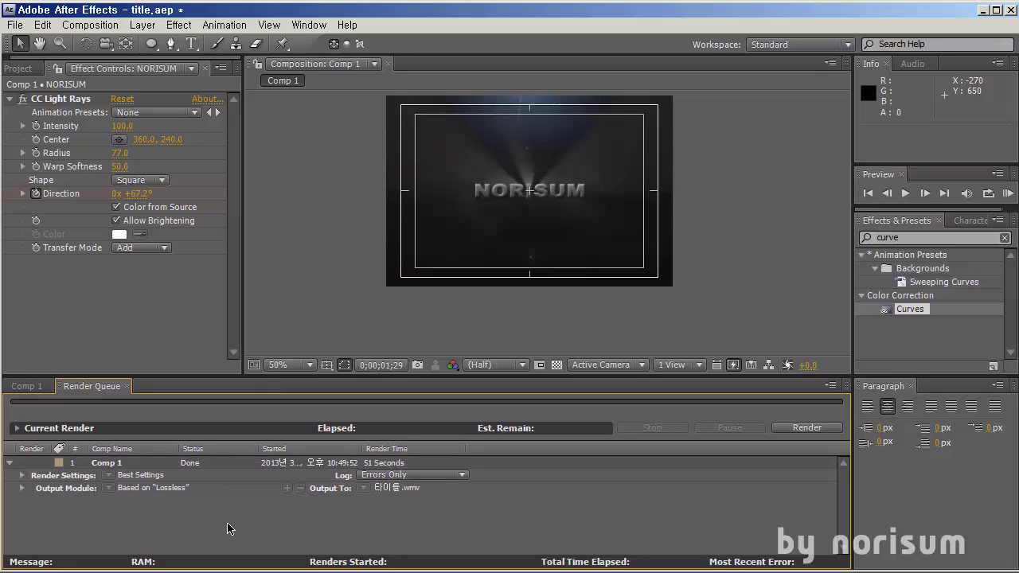